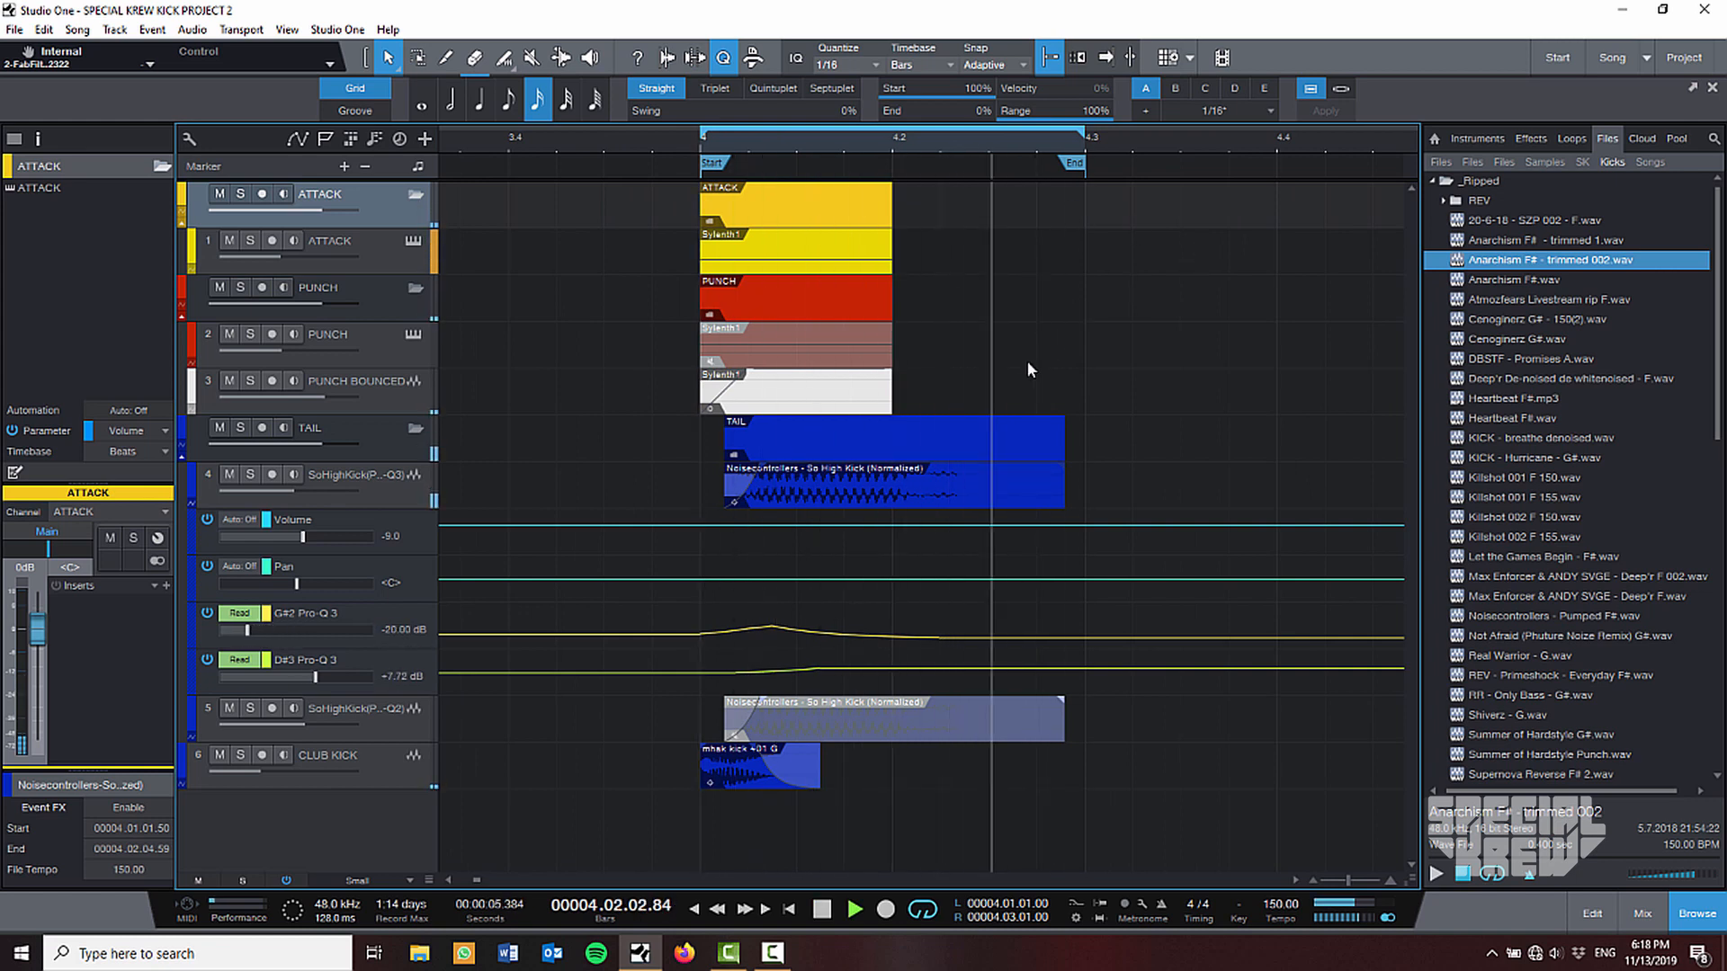
Solo the ATTACK instrument track and play the loop to audition it alone.
{"action": "key", "text": "space"}
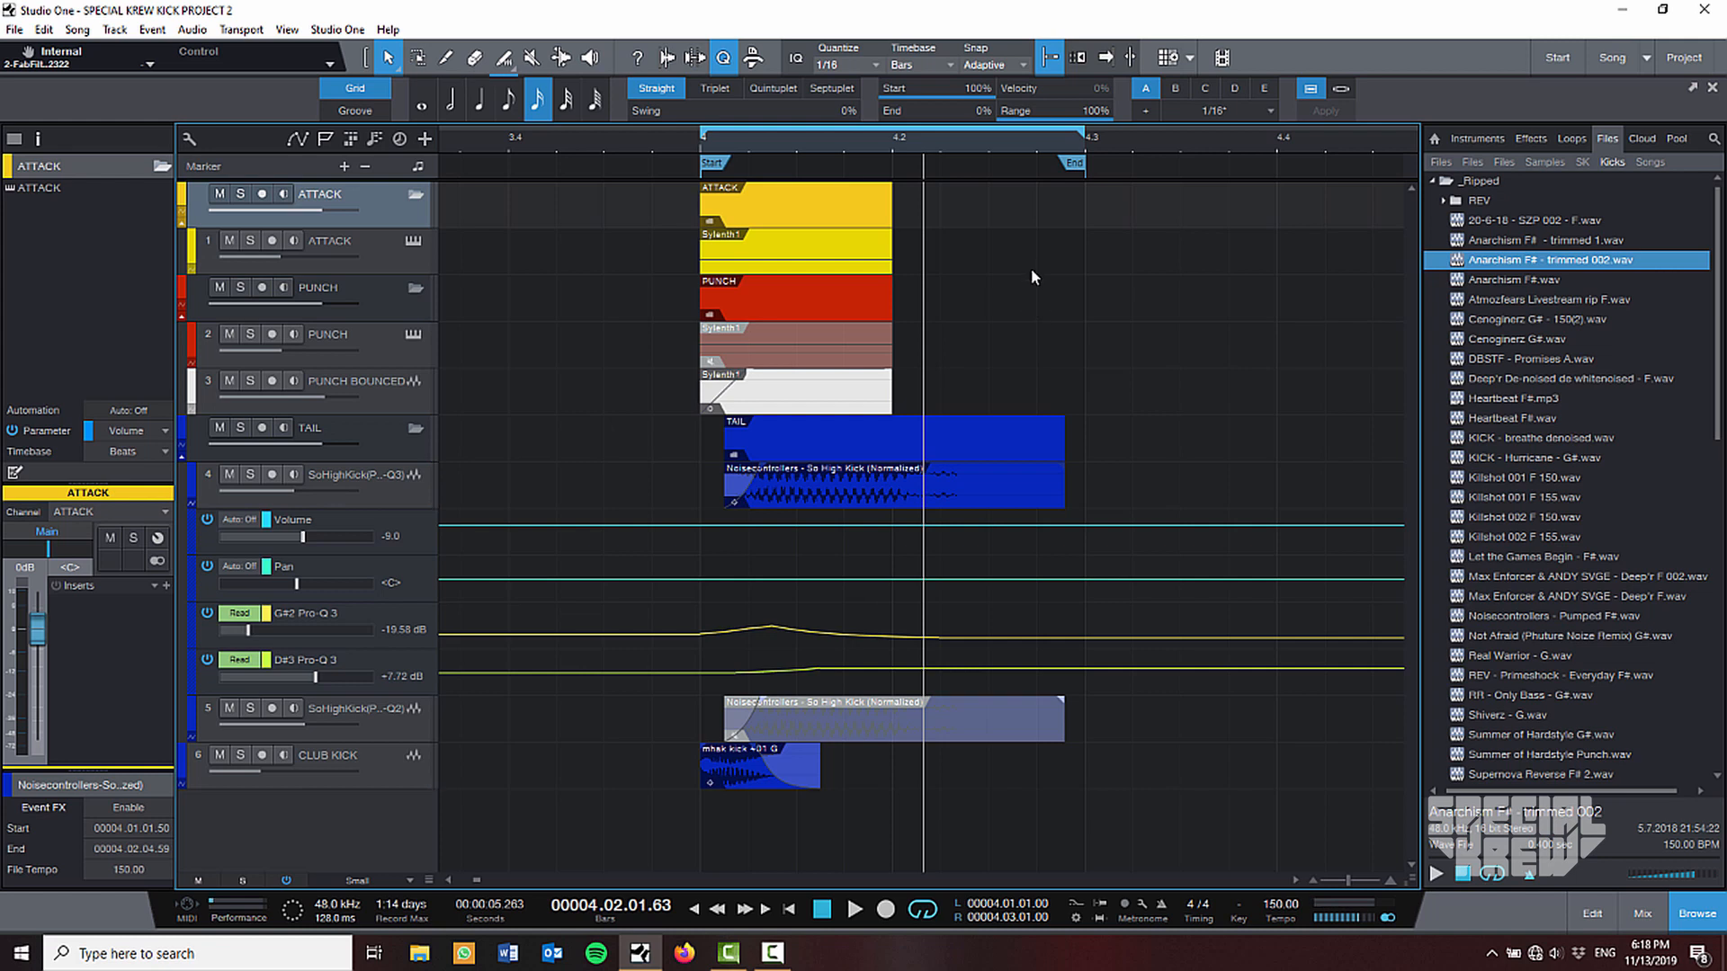
{"action": "left_click", "coordinate": [839, 261]}
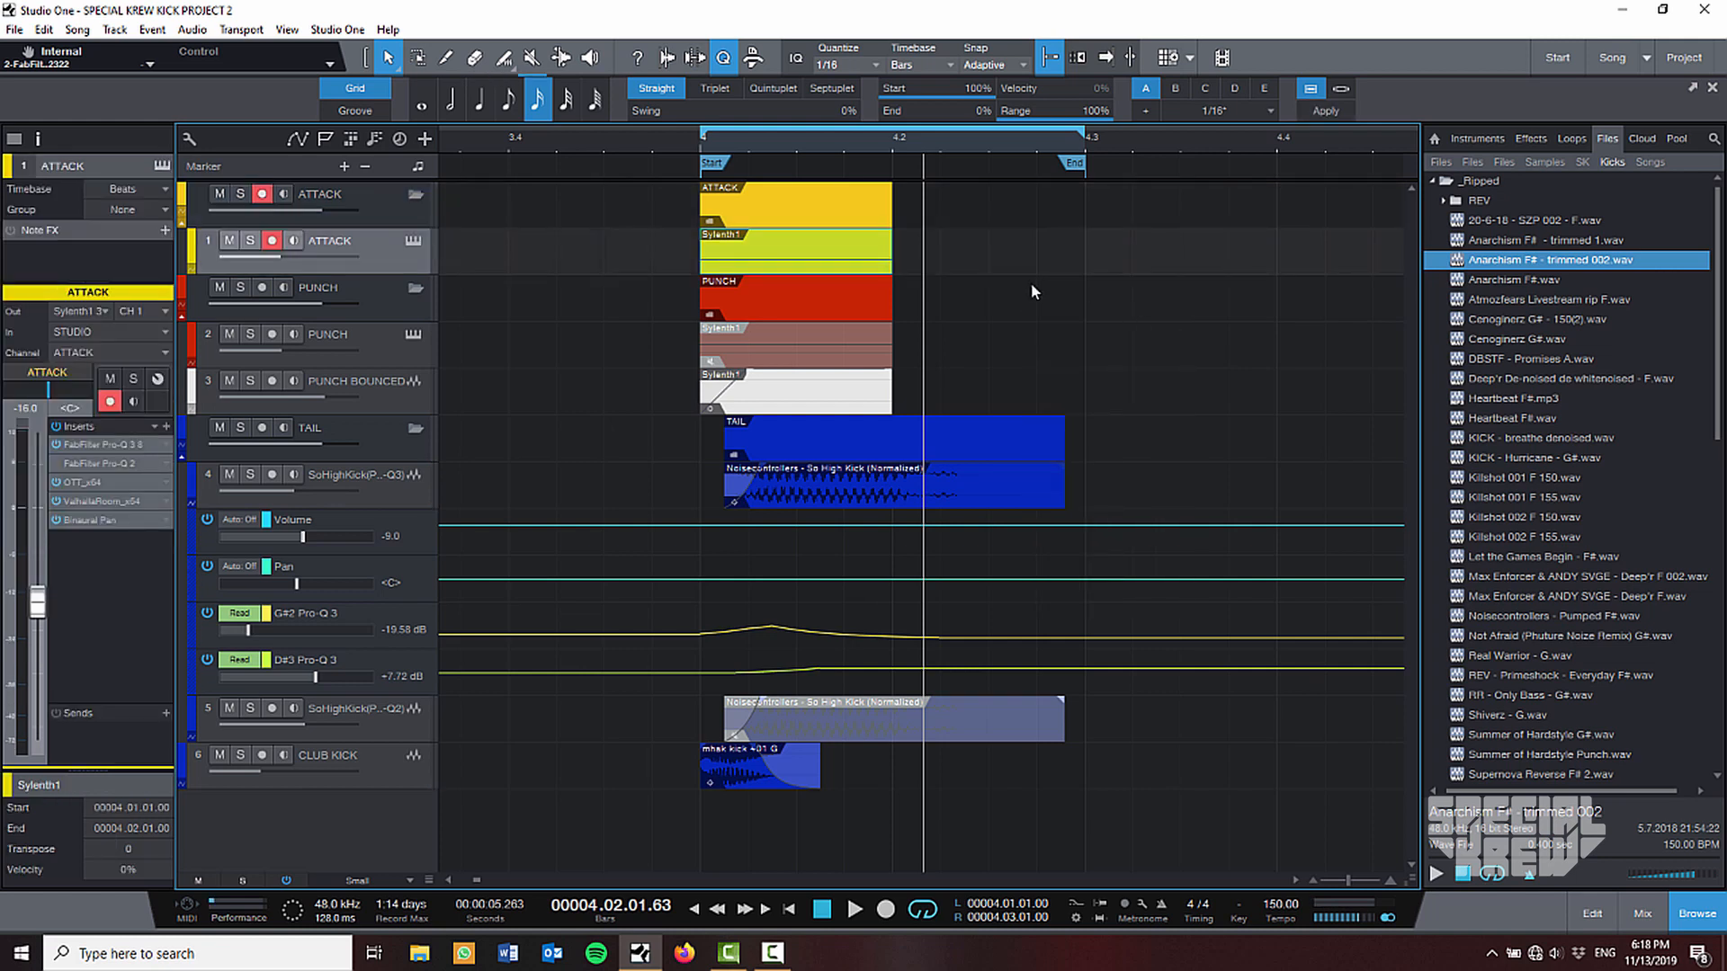
{"action": "key", "text": "s"}
{"action": "key", "text": "space"}
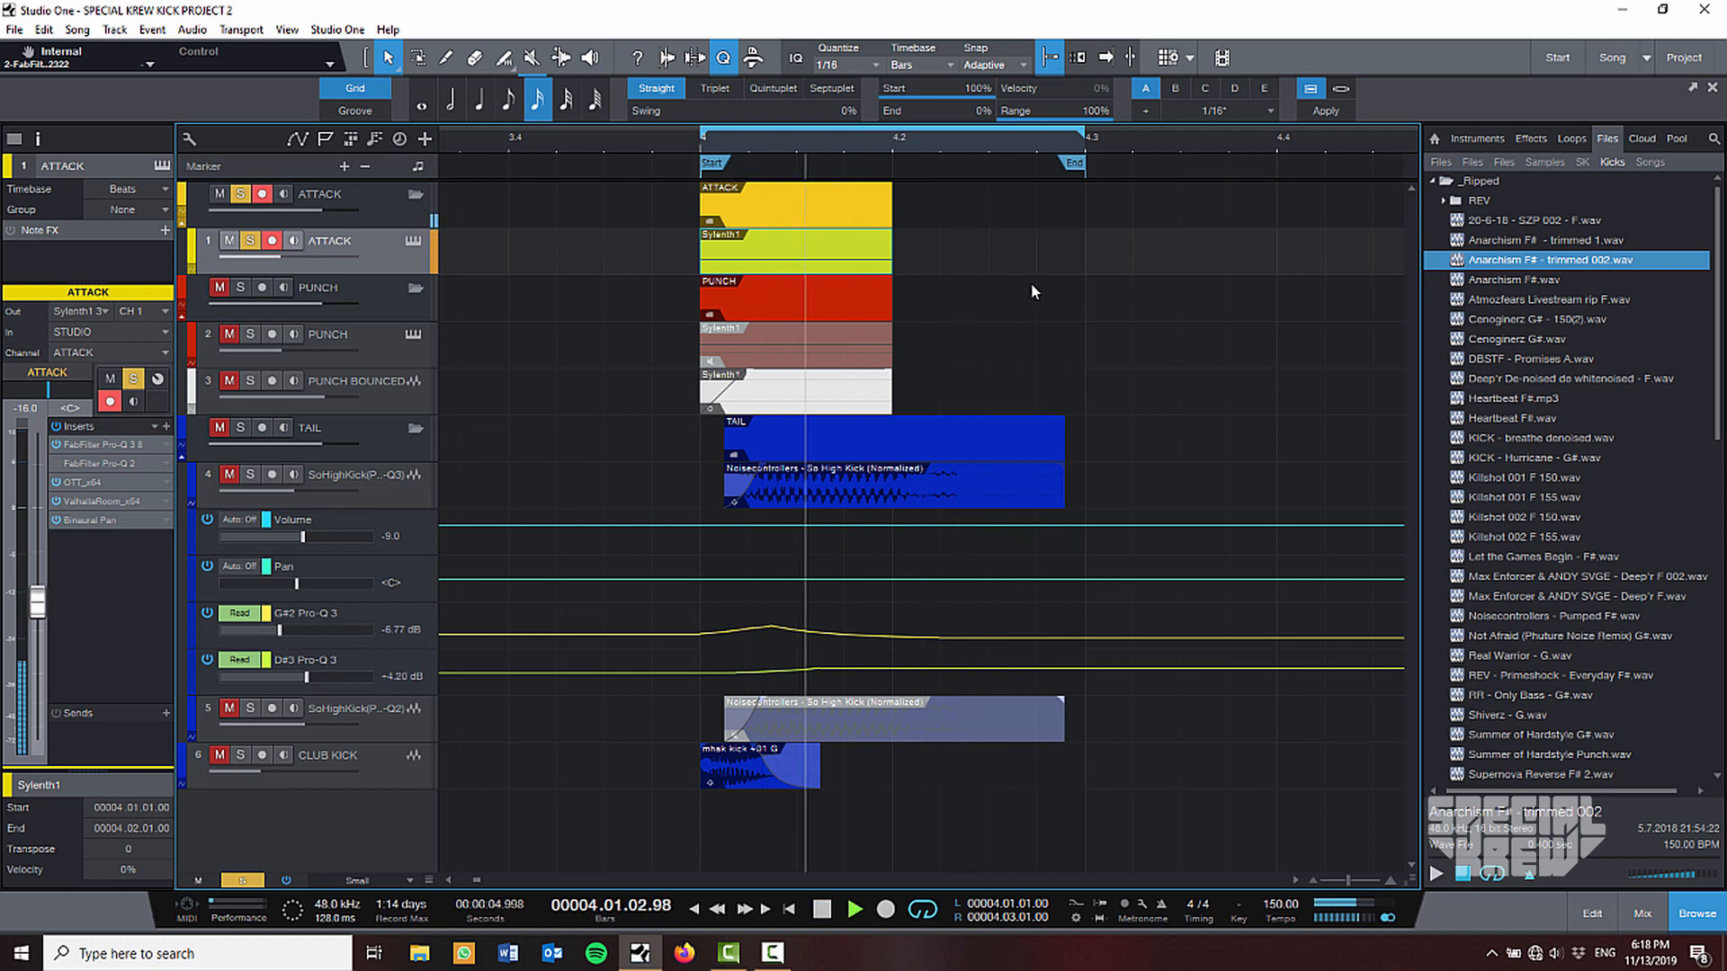
Audition the PUNCH BOUNCED and So High Kick tail layers soloed in turn, ending with solo switched off.
{"action": "left_click", "coordinate": [789, 385]}
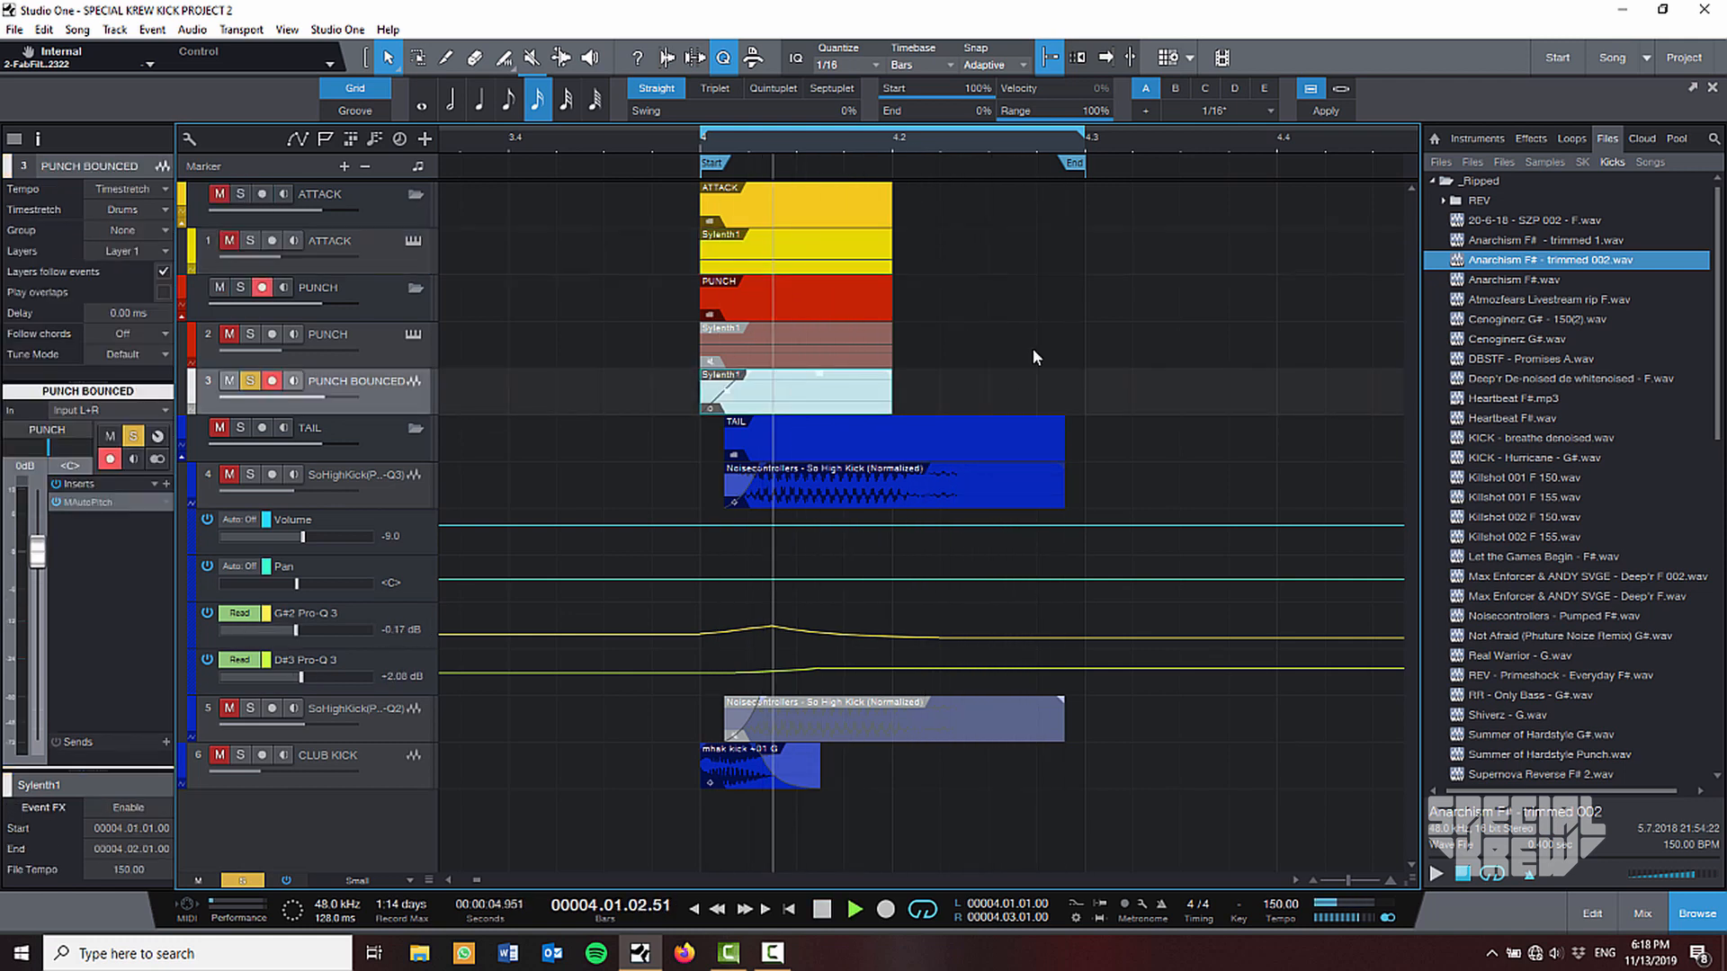
{"action": "scroll", "coordinate": [1032, 348], "scroll_direction": "up", "scroll_amount": 1}
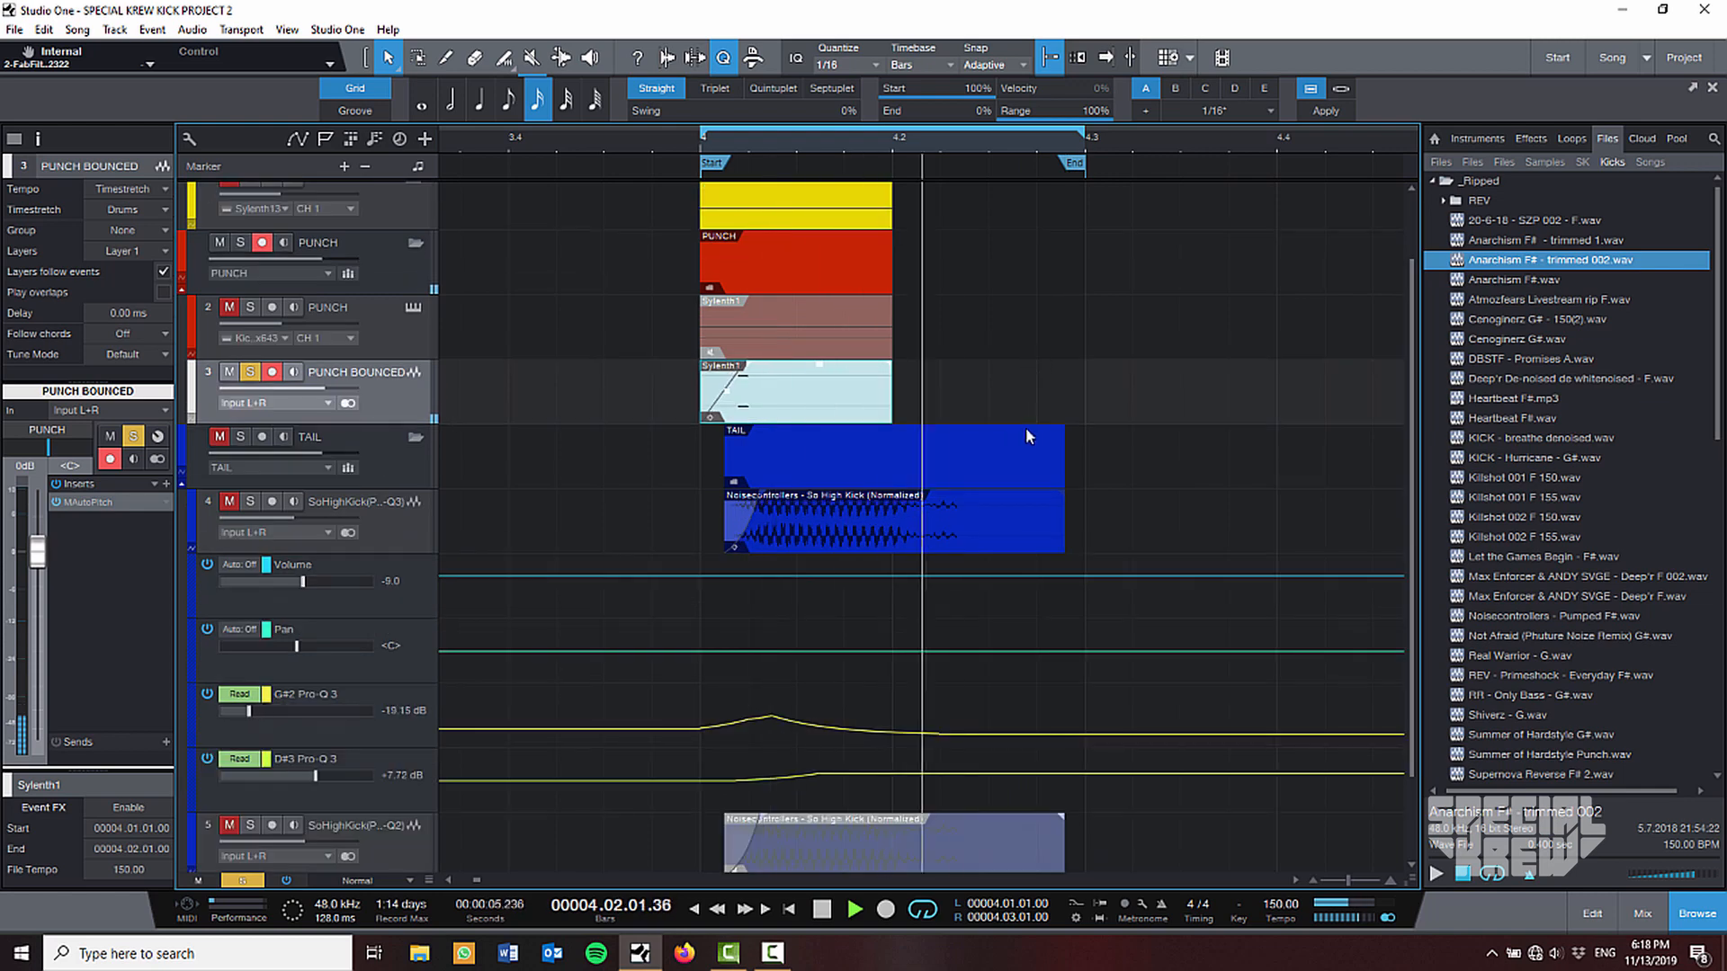
{"action": "scroll", "coordinate": [1028, 436], "scroll_direction": "down", "scroll_amount": 2}
{"action": "left_click", "coordinate": [972, 430]}
{"action": "key", "text": "space"}
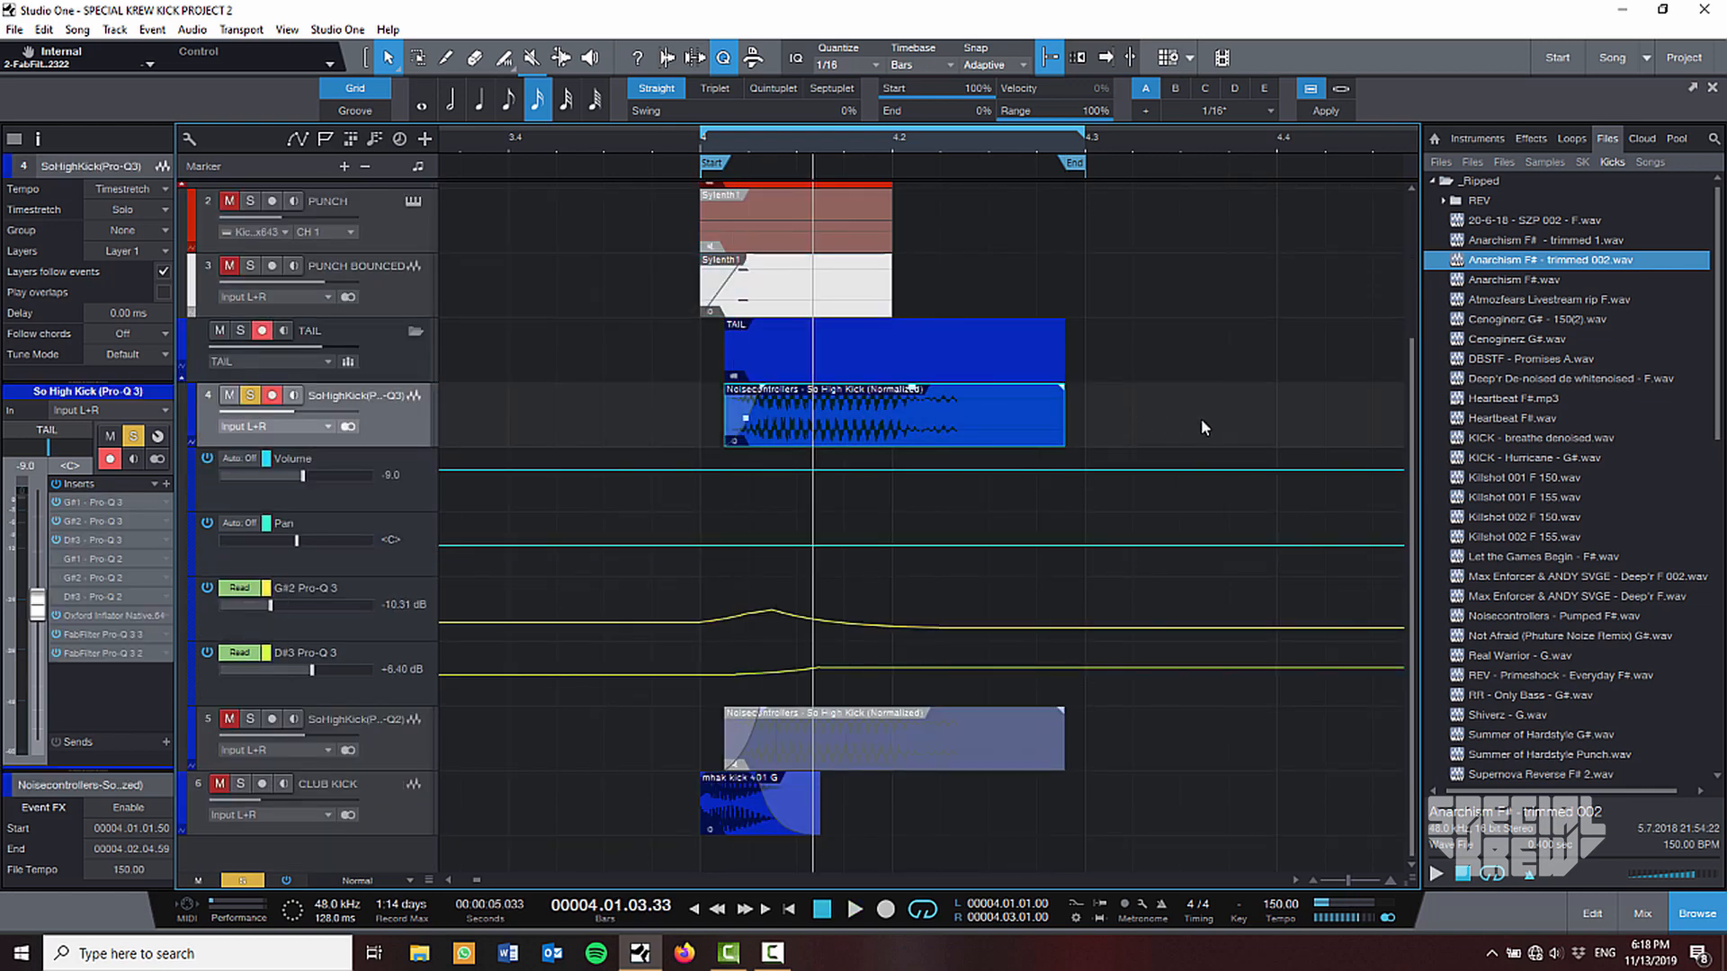
{"action": "key", "text": "space"}
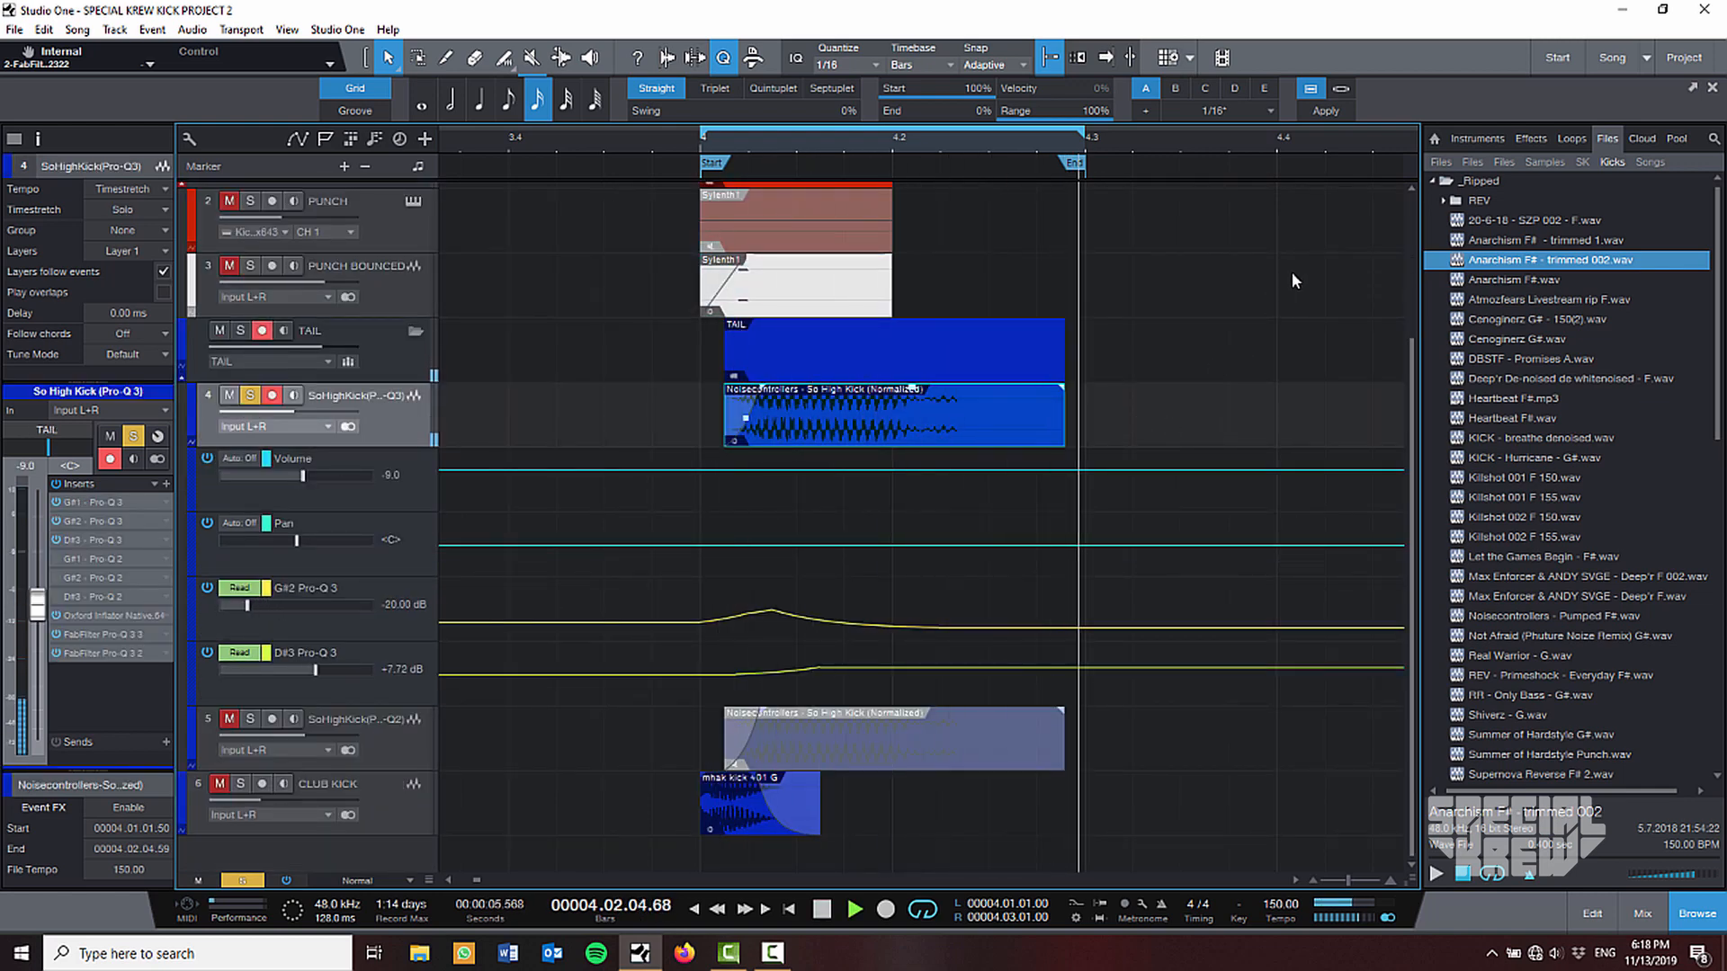
{"action": "key", "text": "s"}
{"action": "key", "text": "space"}
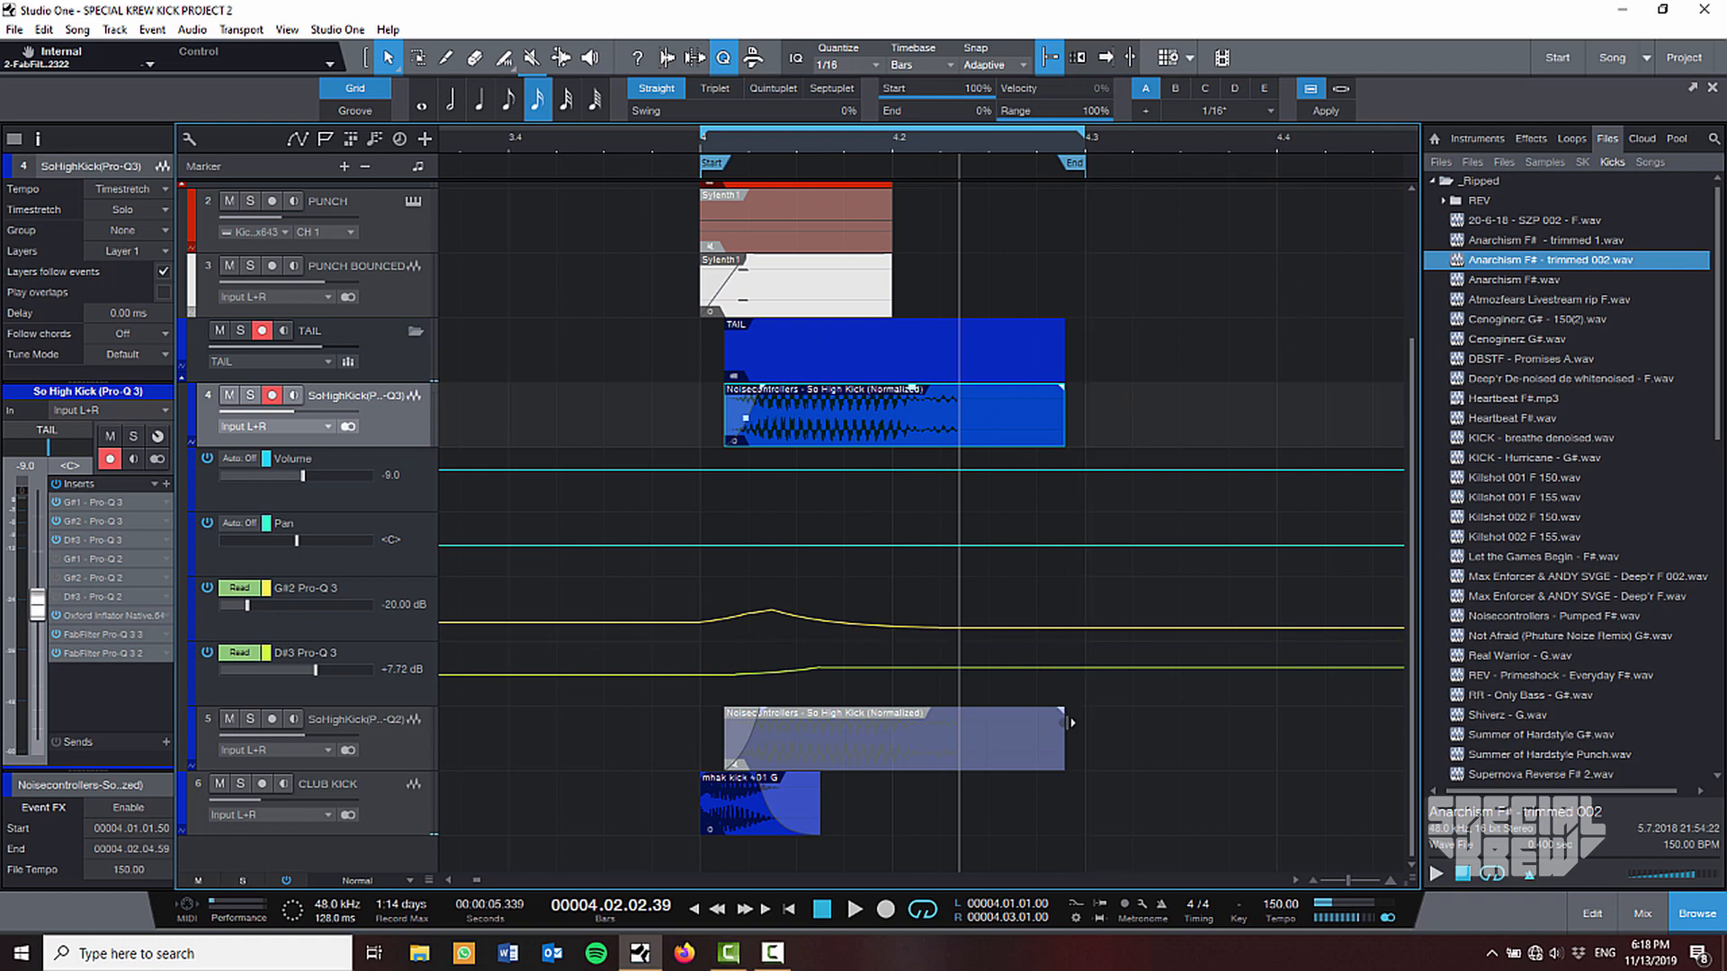
Play the full kick and compare it with the CLUB KICK track muted and unmuted.
{"action": "left_click", "coordinate": [752, 815]}
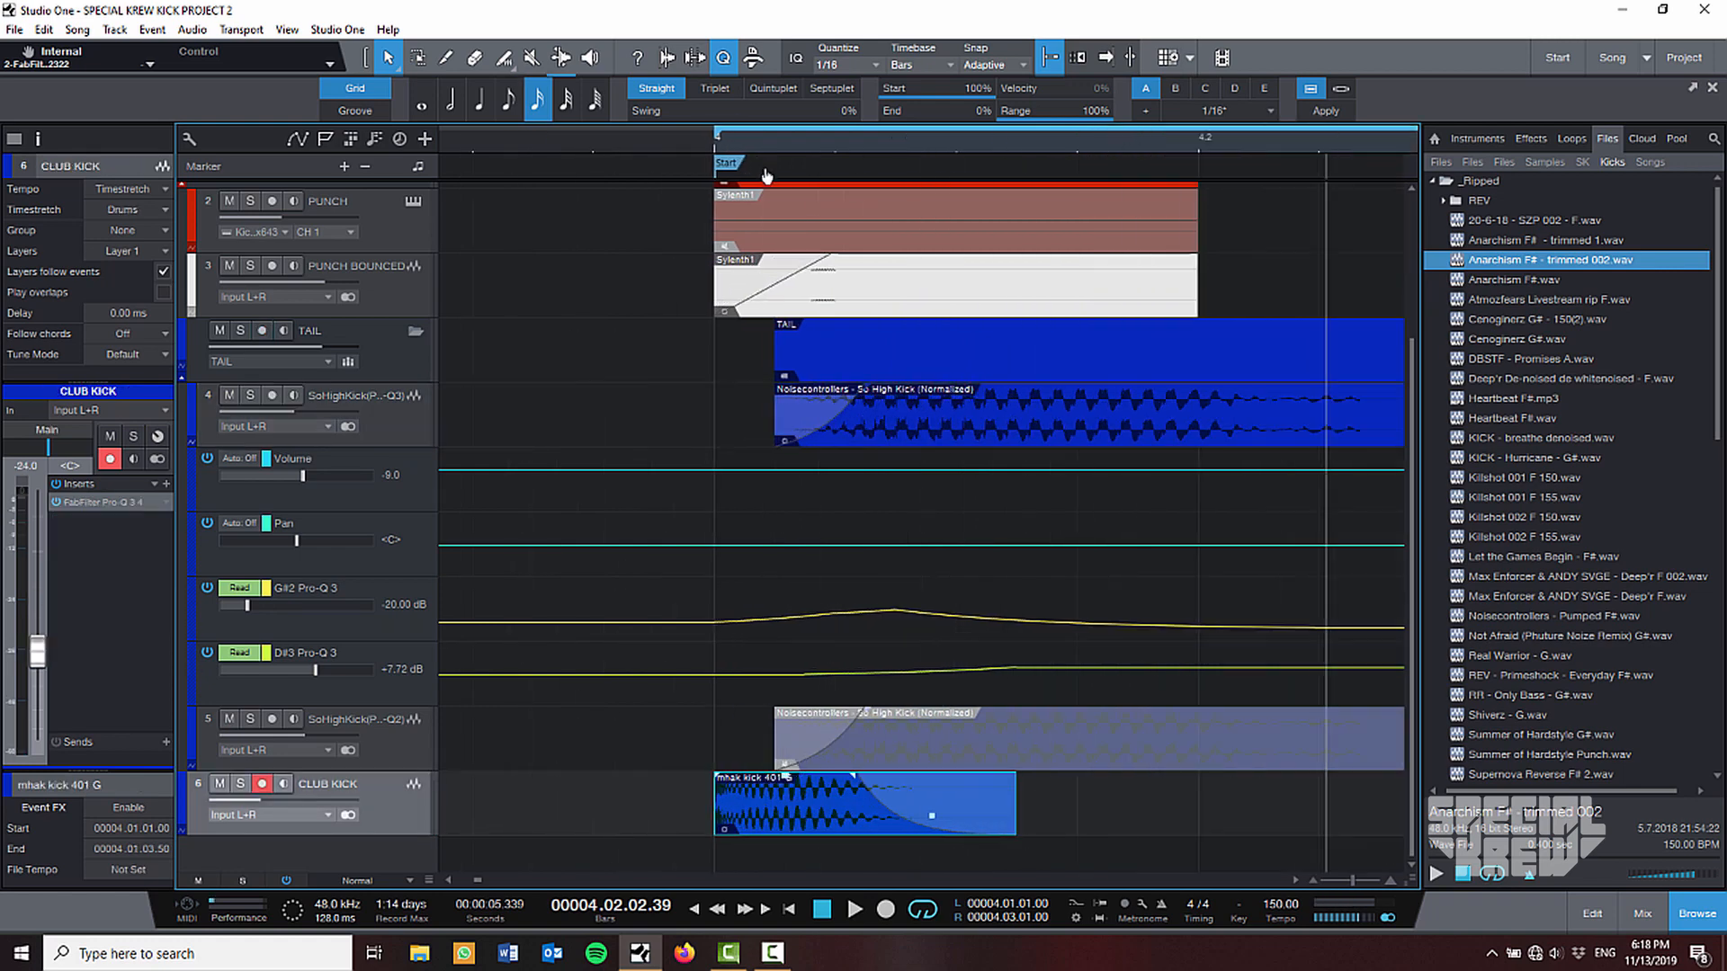
{"action": "scroll", "coordinate": [718, 133], "scroll_direction": "up", "scroll_amount": 3}
{"action": "key", "text": "shift+e"}
{"action": "key", "text": "w"}
{"action": "key", "text": "shift+w"}
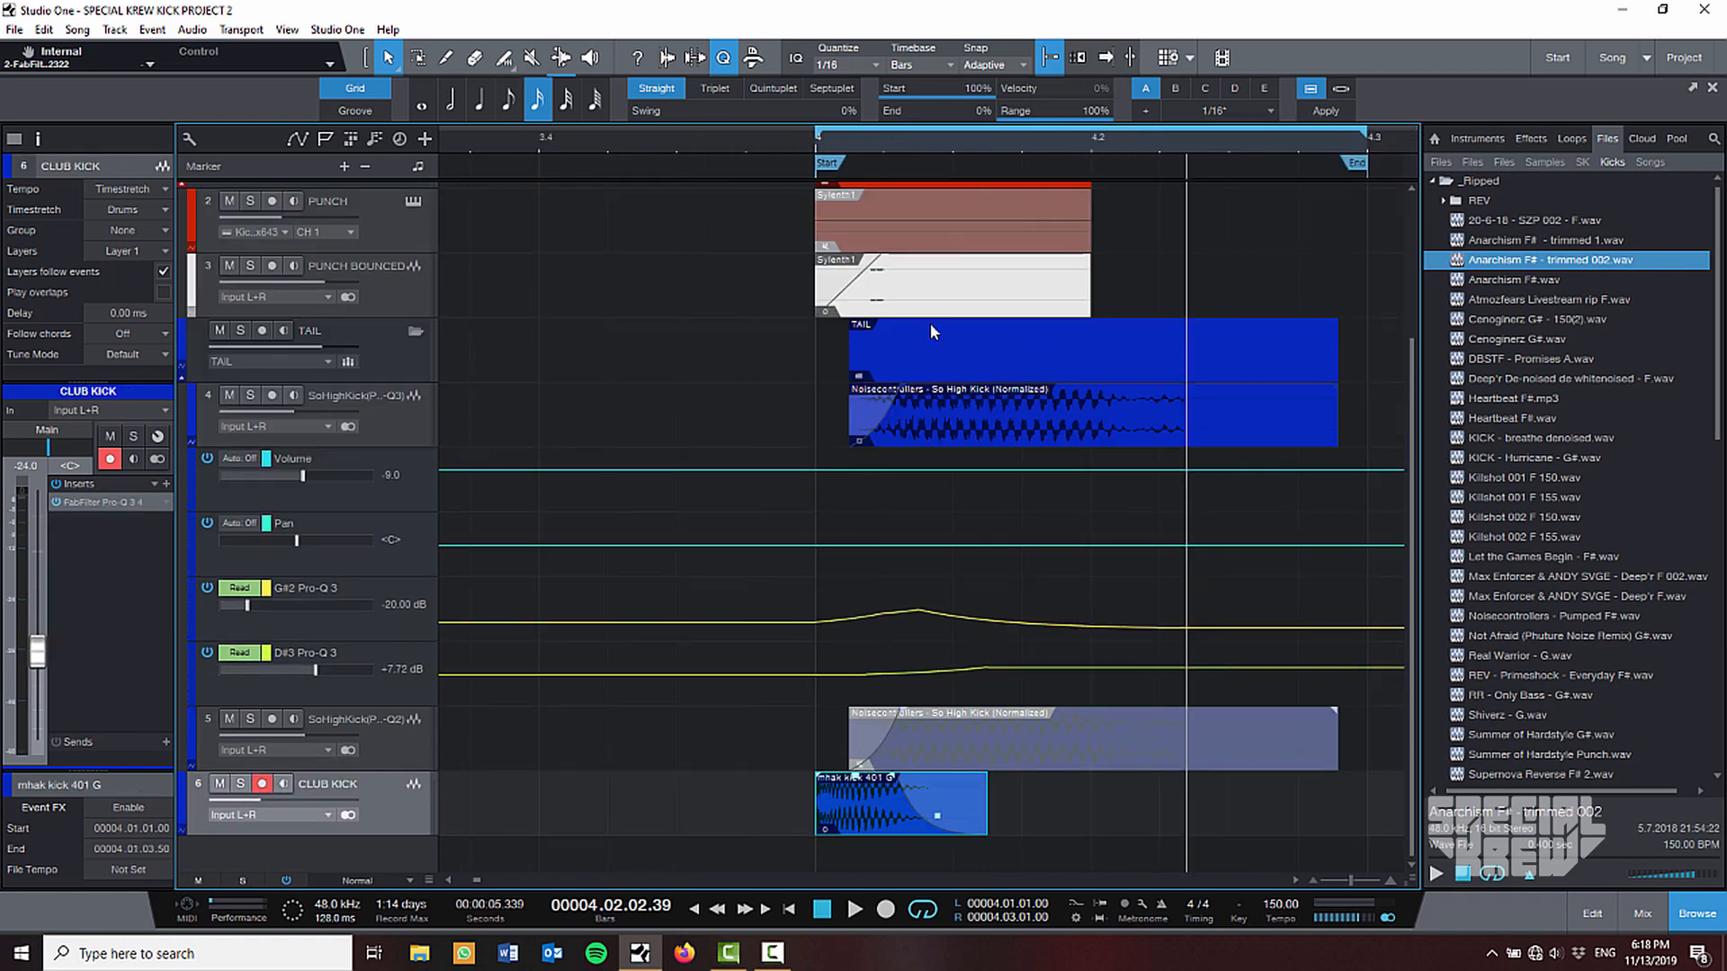
{"action": "key", "text": "w"}
{"action": "key", "text": "e"}
{"action": "left_click_drag", "start_coordinate": [1039, 136], "coordinate": [935, 189]}
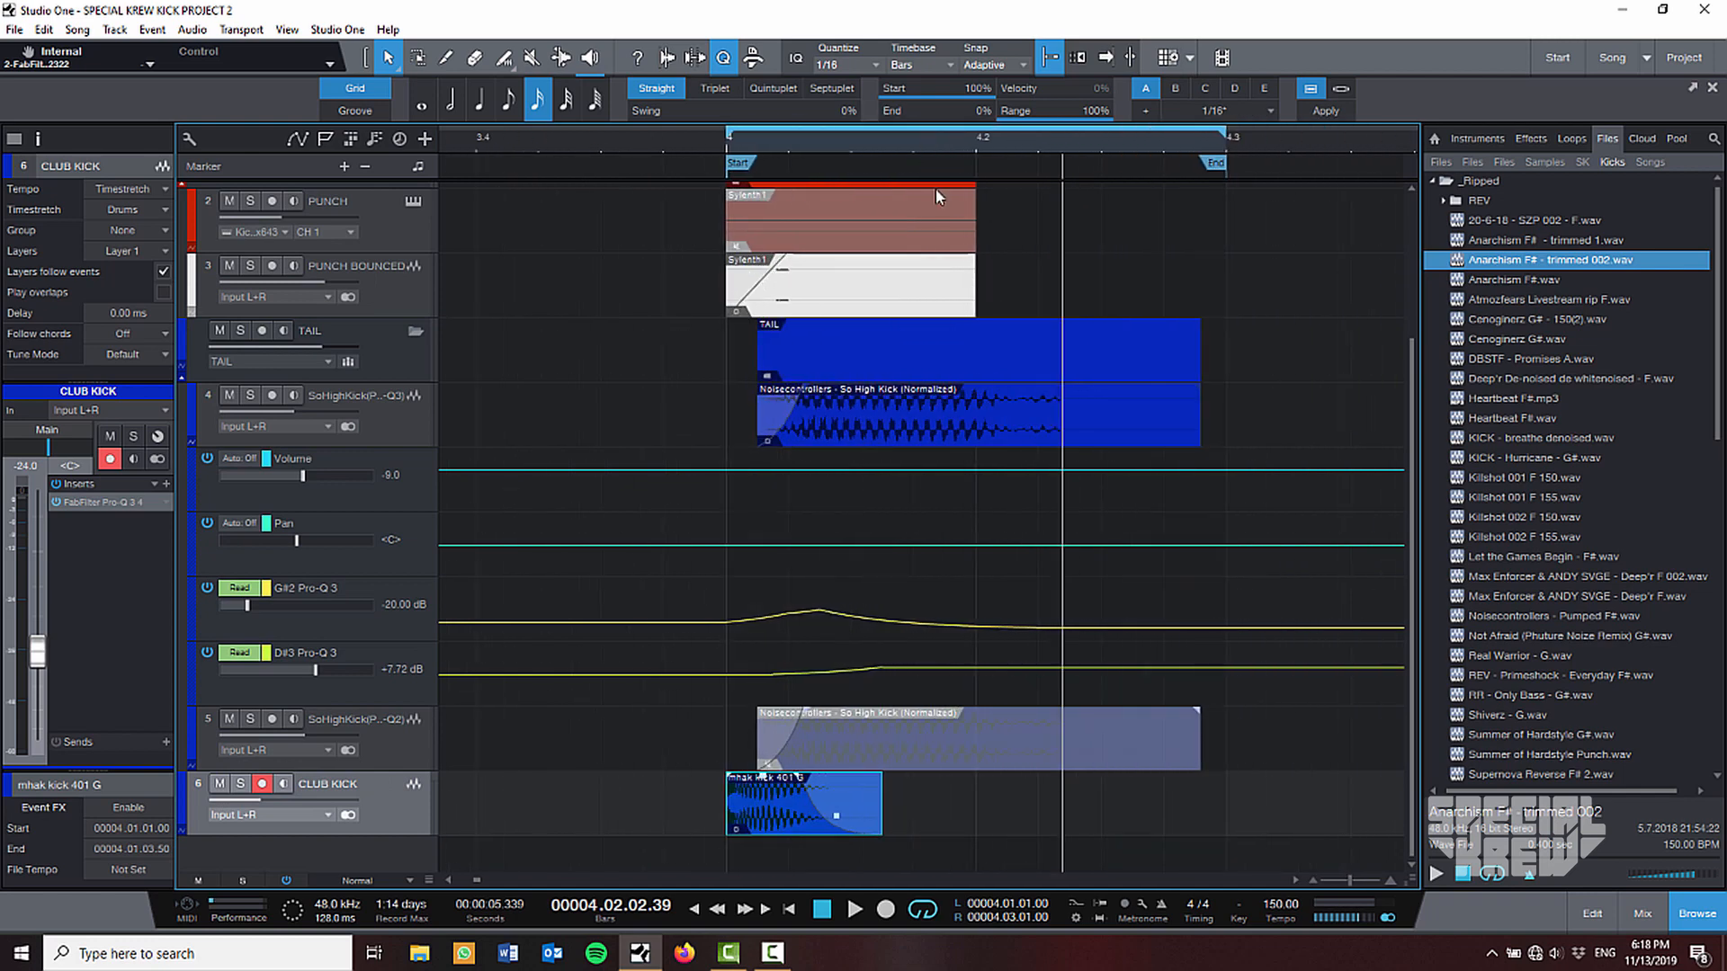
{"action": "key", "text": "shift+w"}
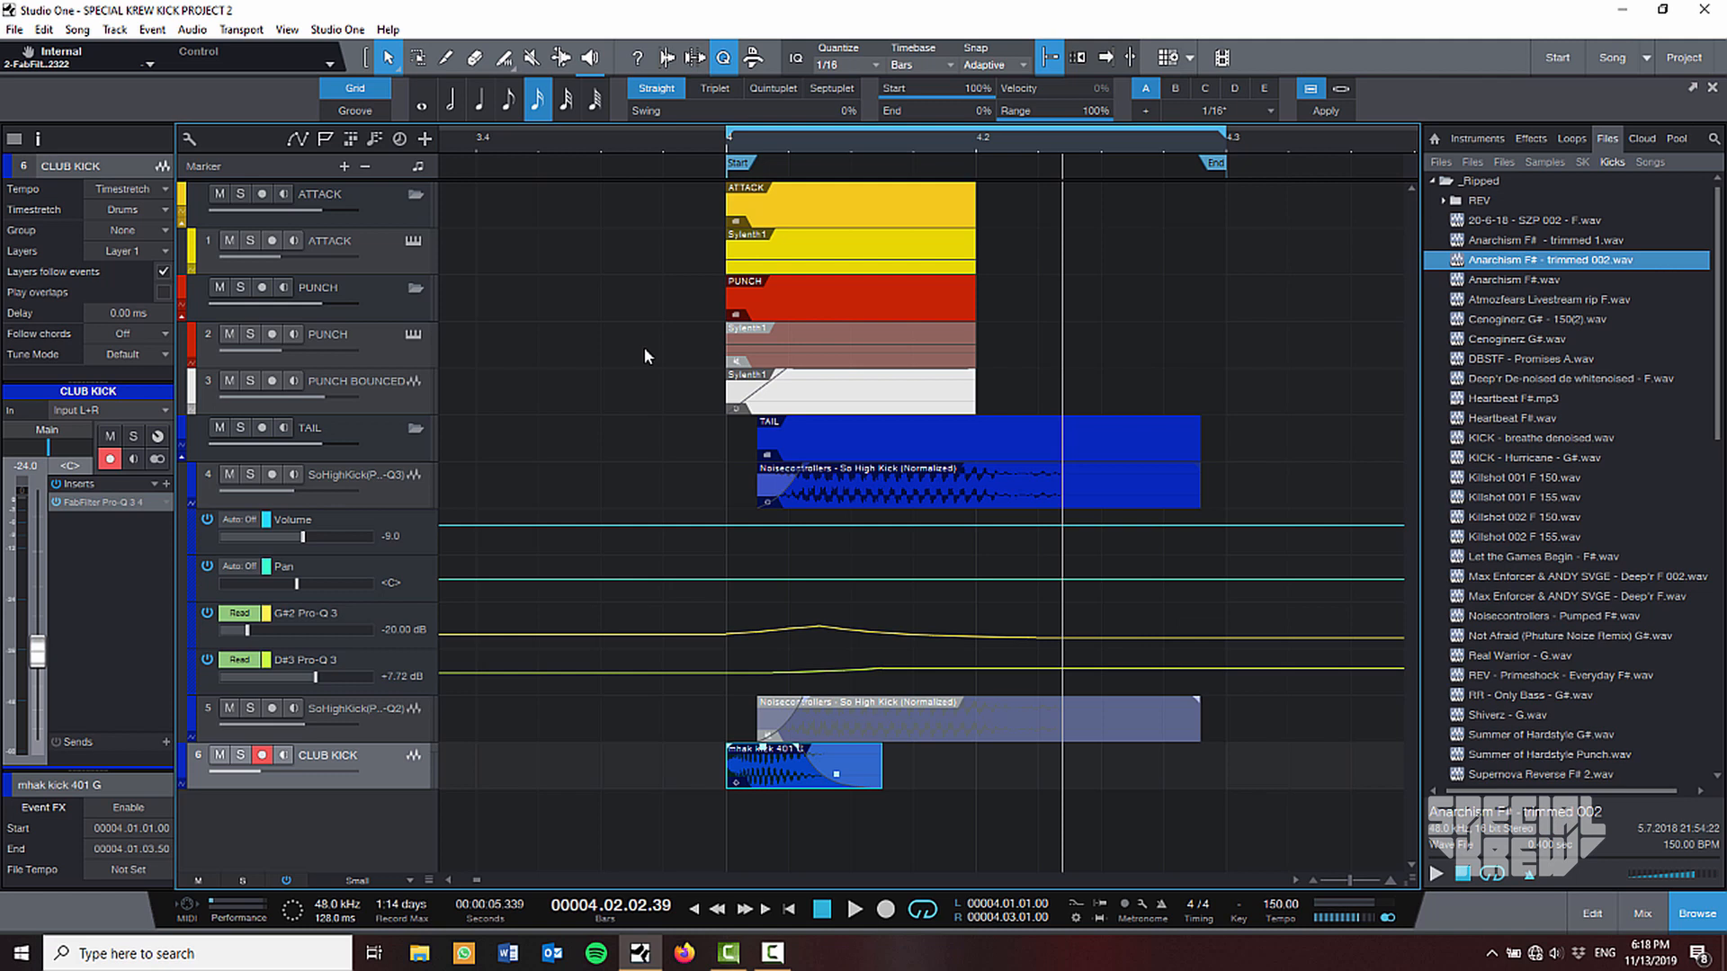
{"action": "key", "text": "m"}
{"action": "key", "text": "space"}
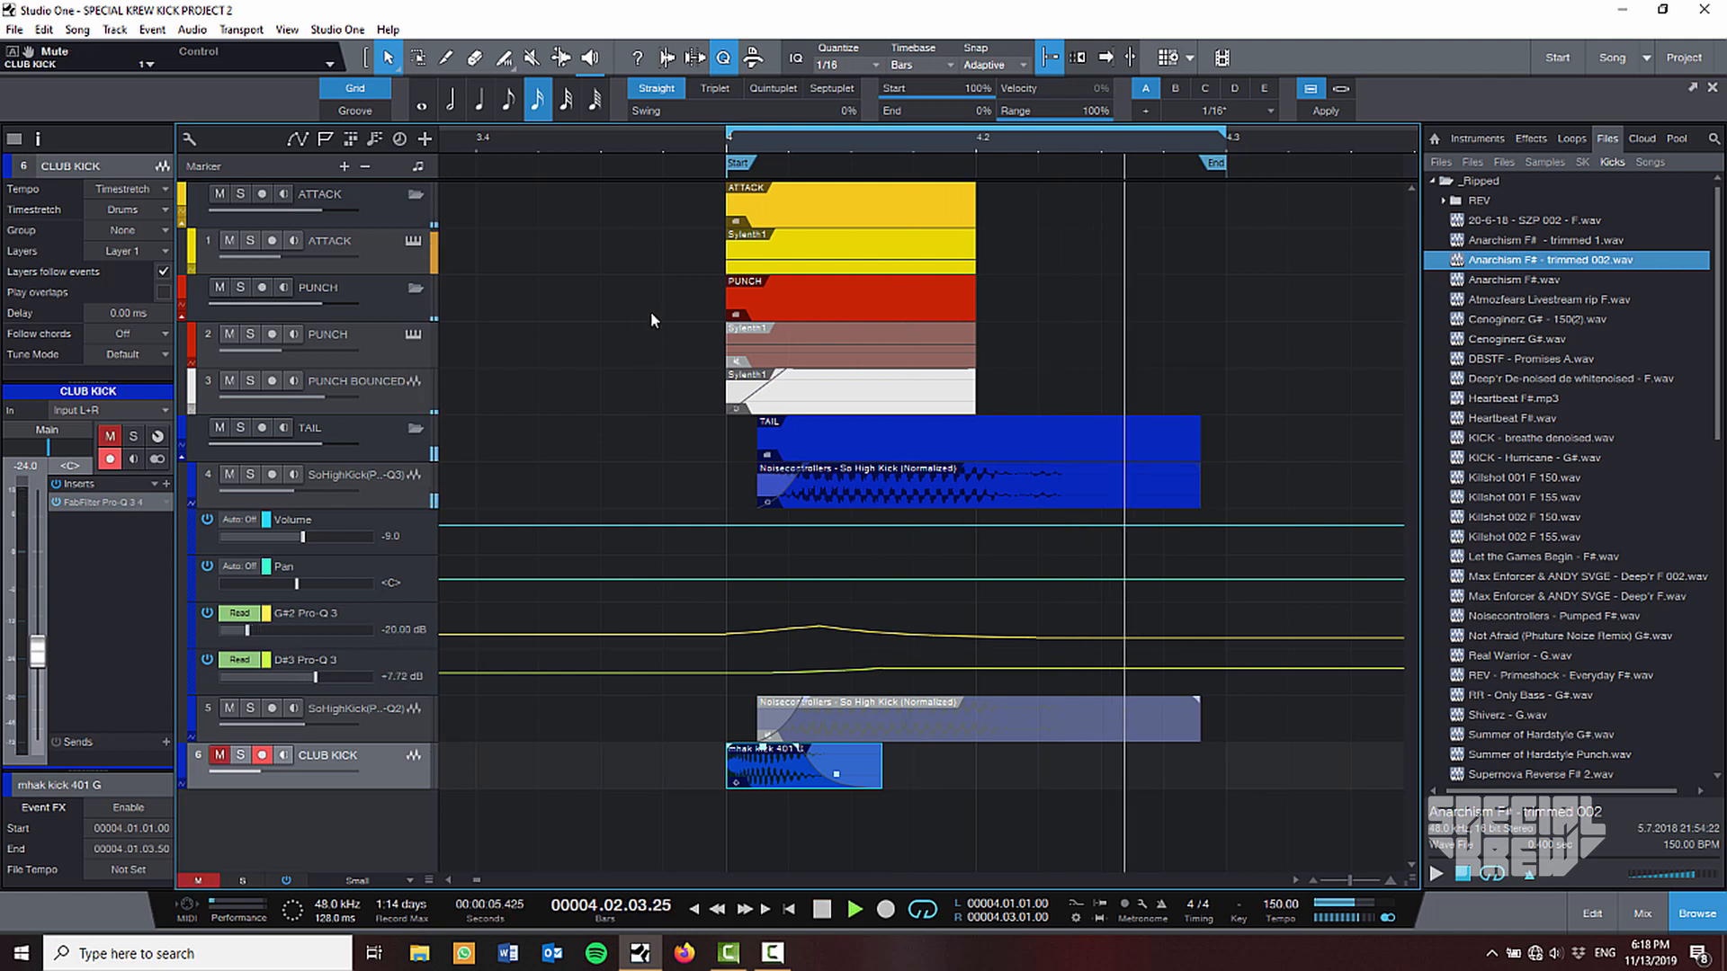
{"action": "key", "text": "m"}
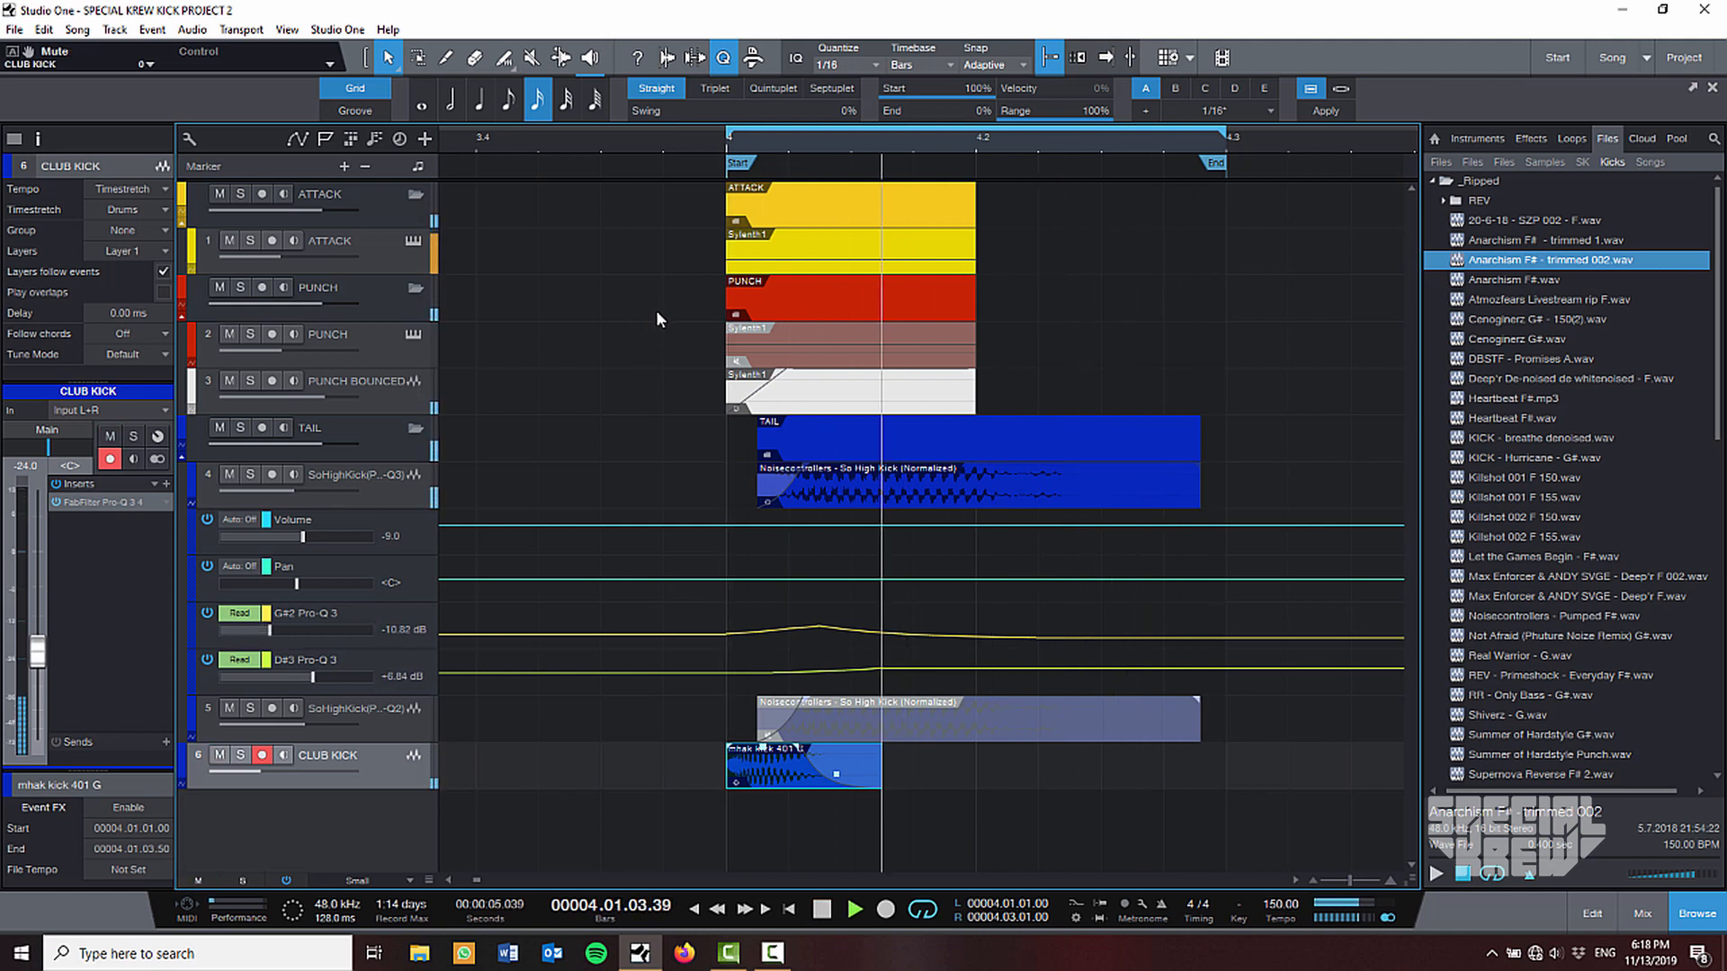
{"action": "key", "text": "space"}
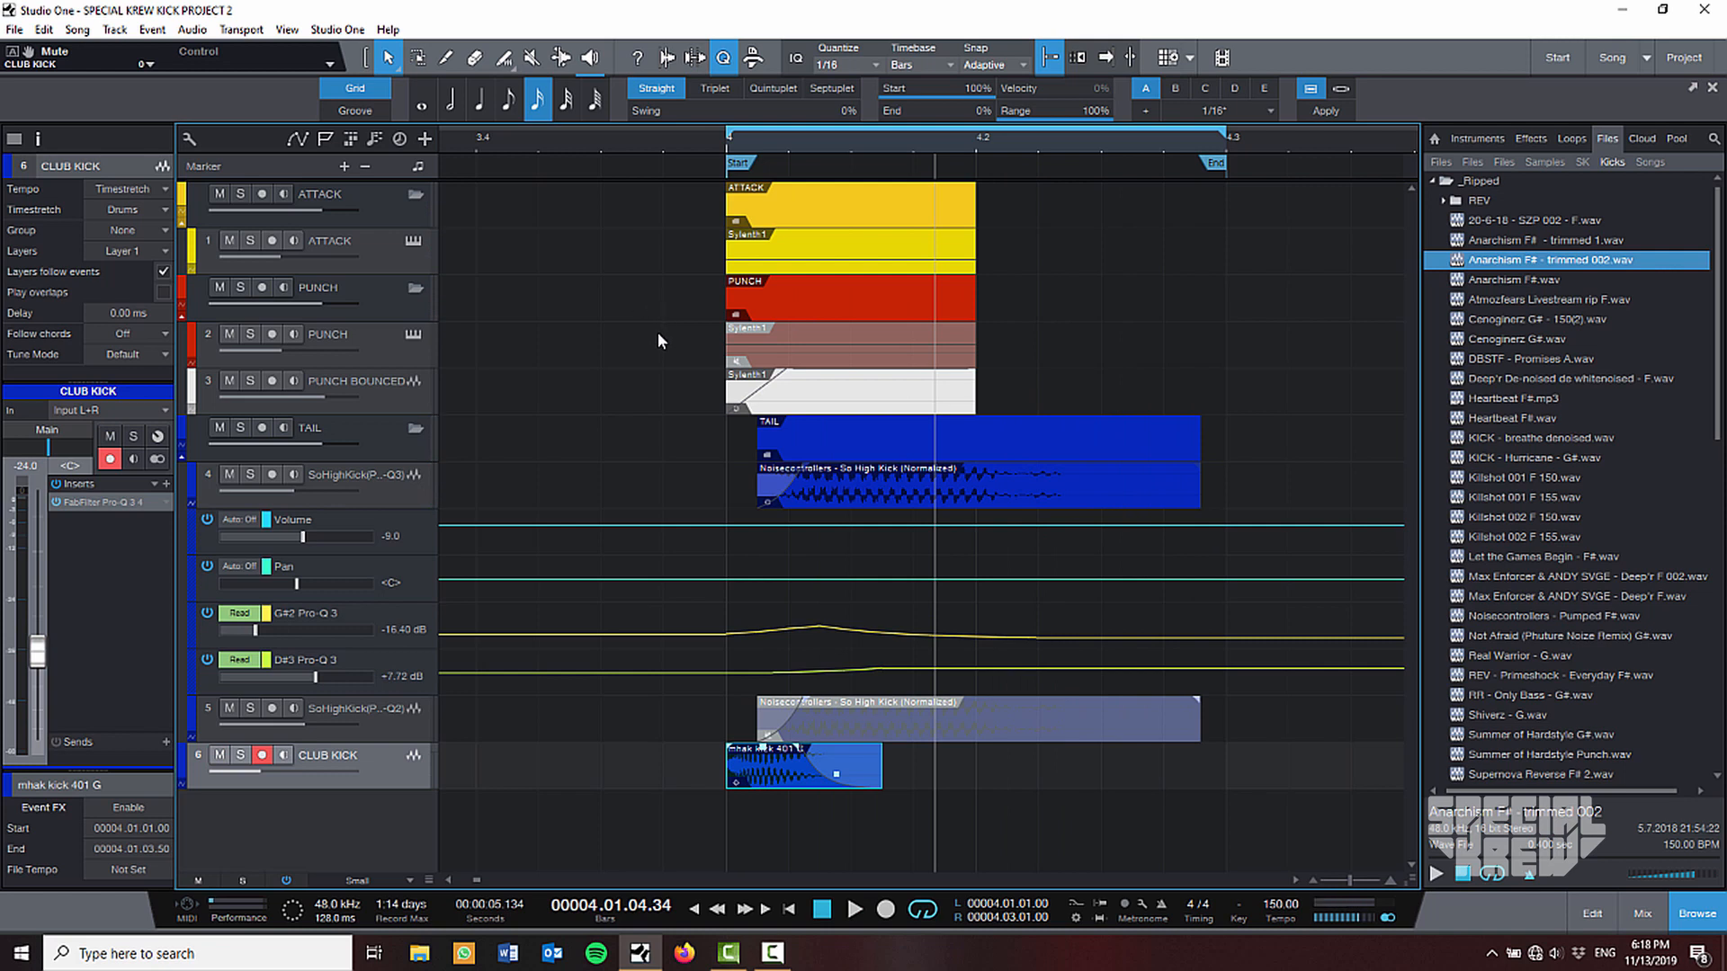
Solo the ATTACK folder track and play the loop.
{"action": "left_click", "coordinate": [365, 191]}
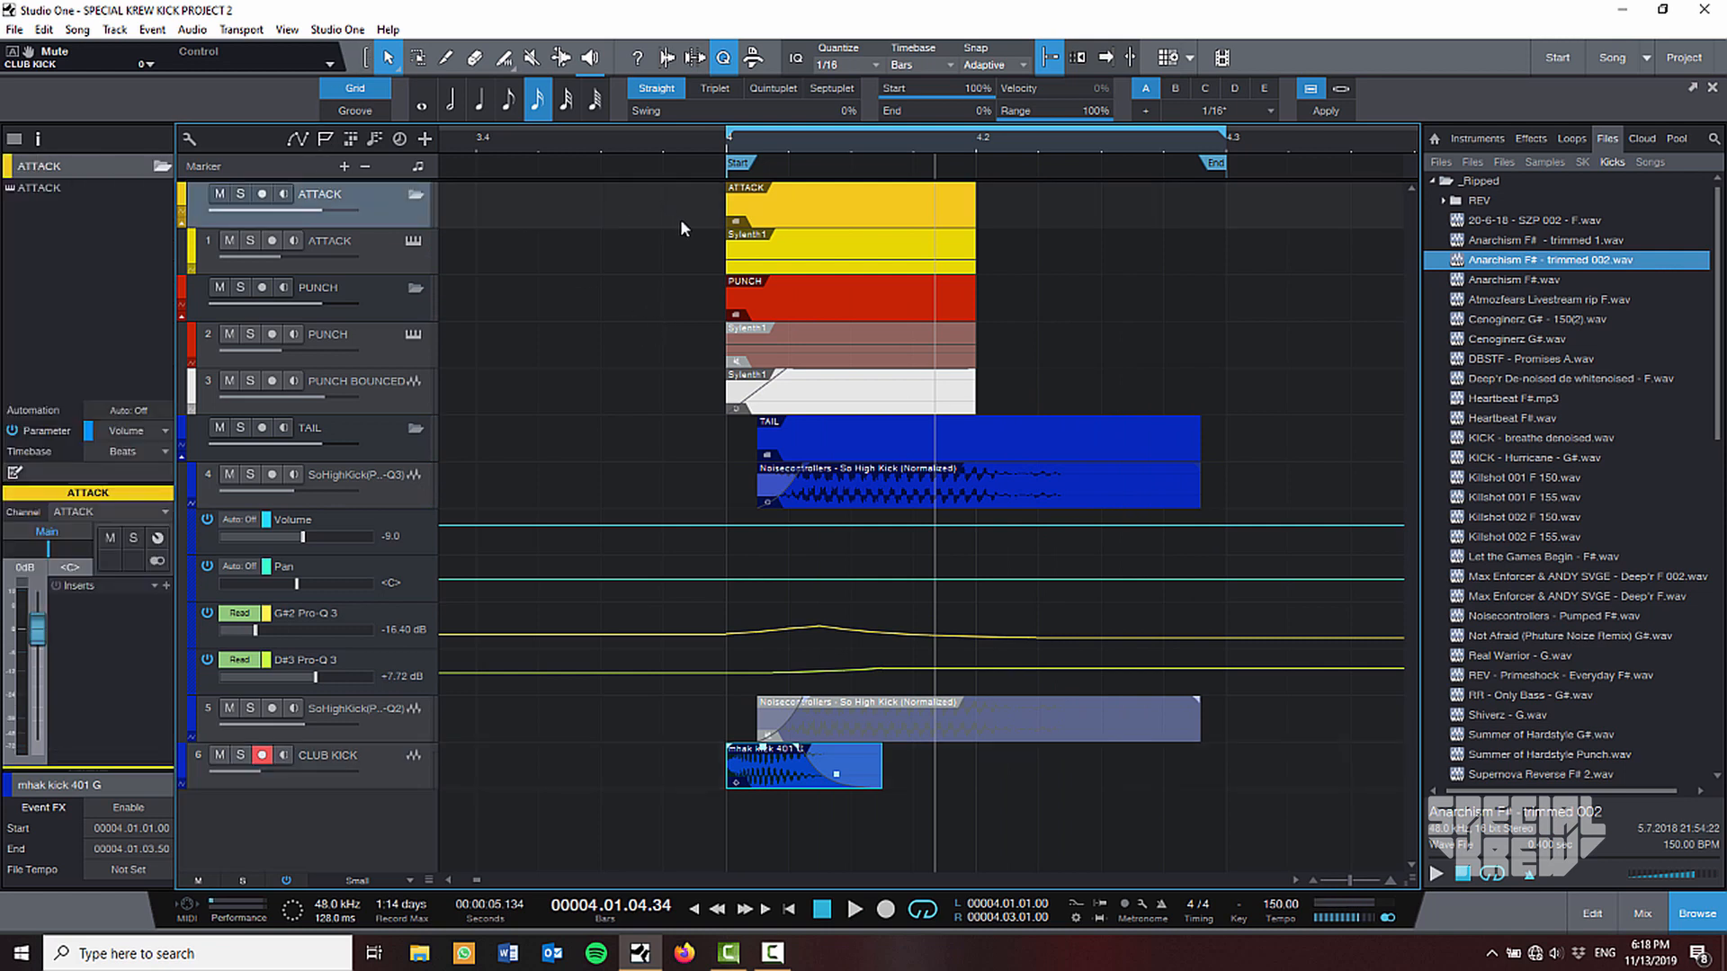
{"action": "left_click", "coordinate": [774, 954]}
{"action": "left_click", "coordinate": [774, 956]}
{"action": "key", "text": "s"}
{"action": "key", "text": "space"}
{"action": "left_click_drag", "start_coordinate": [1072, 142], "coordinate": [981, 144]}
{"action": "scroll", "coordinate": [980, 265], "scroll_direction": "up", "scroll_amount": 1}
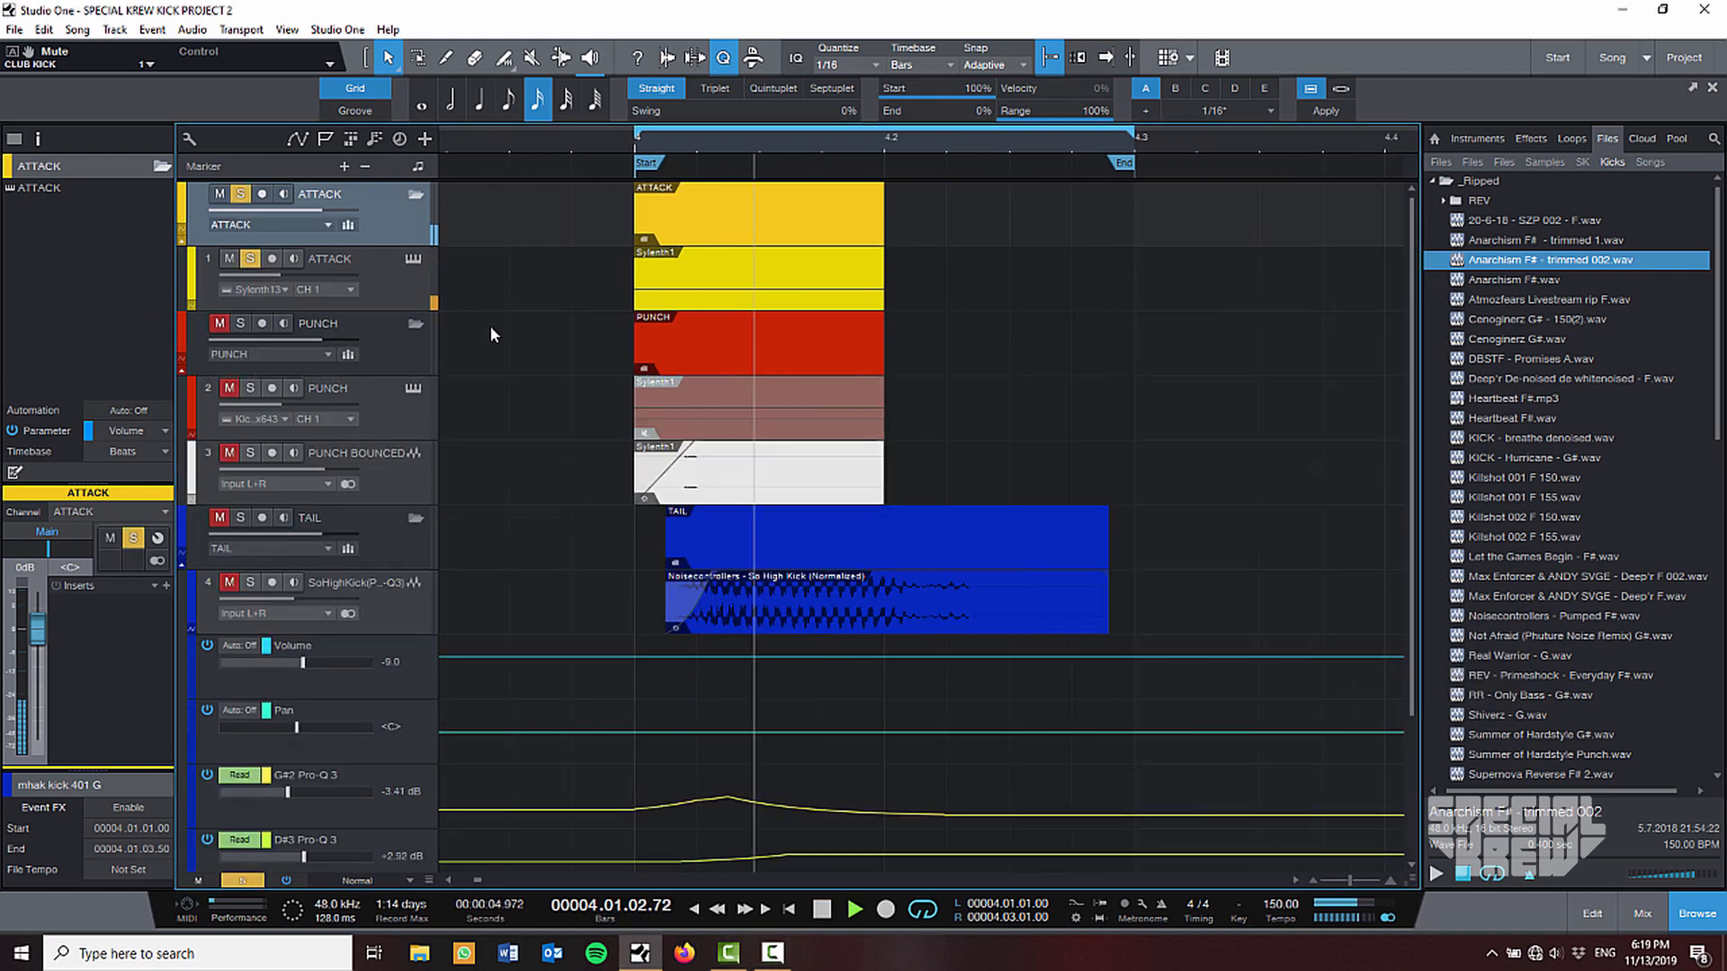
Open the ATTACK track's Sylenth1 instrument and examine its settings while the loop plays.
{"action": "left_click", "coordinate": [393, 267]}
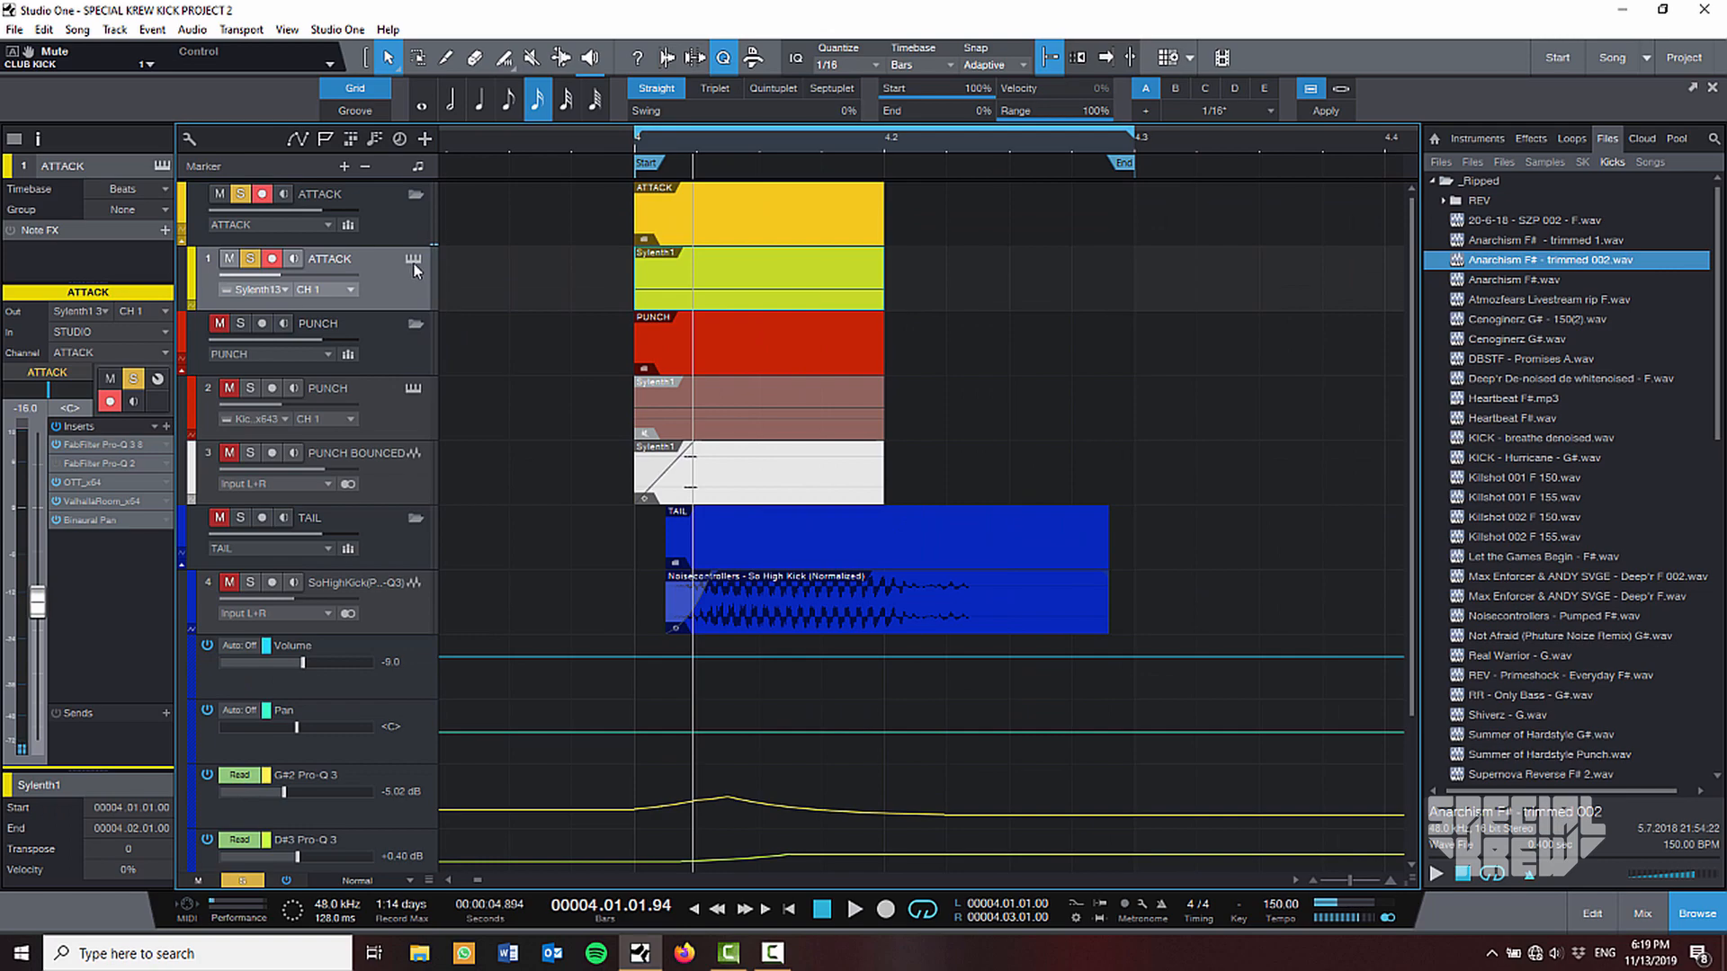
{"action": "left_click", "coordinate": [413, 259]}
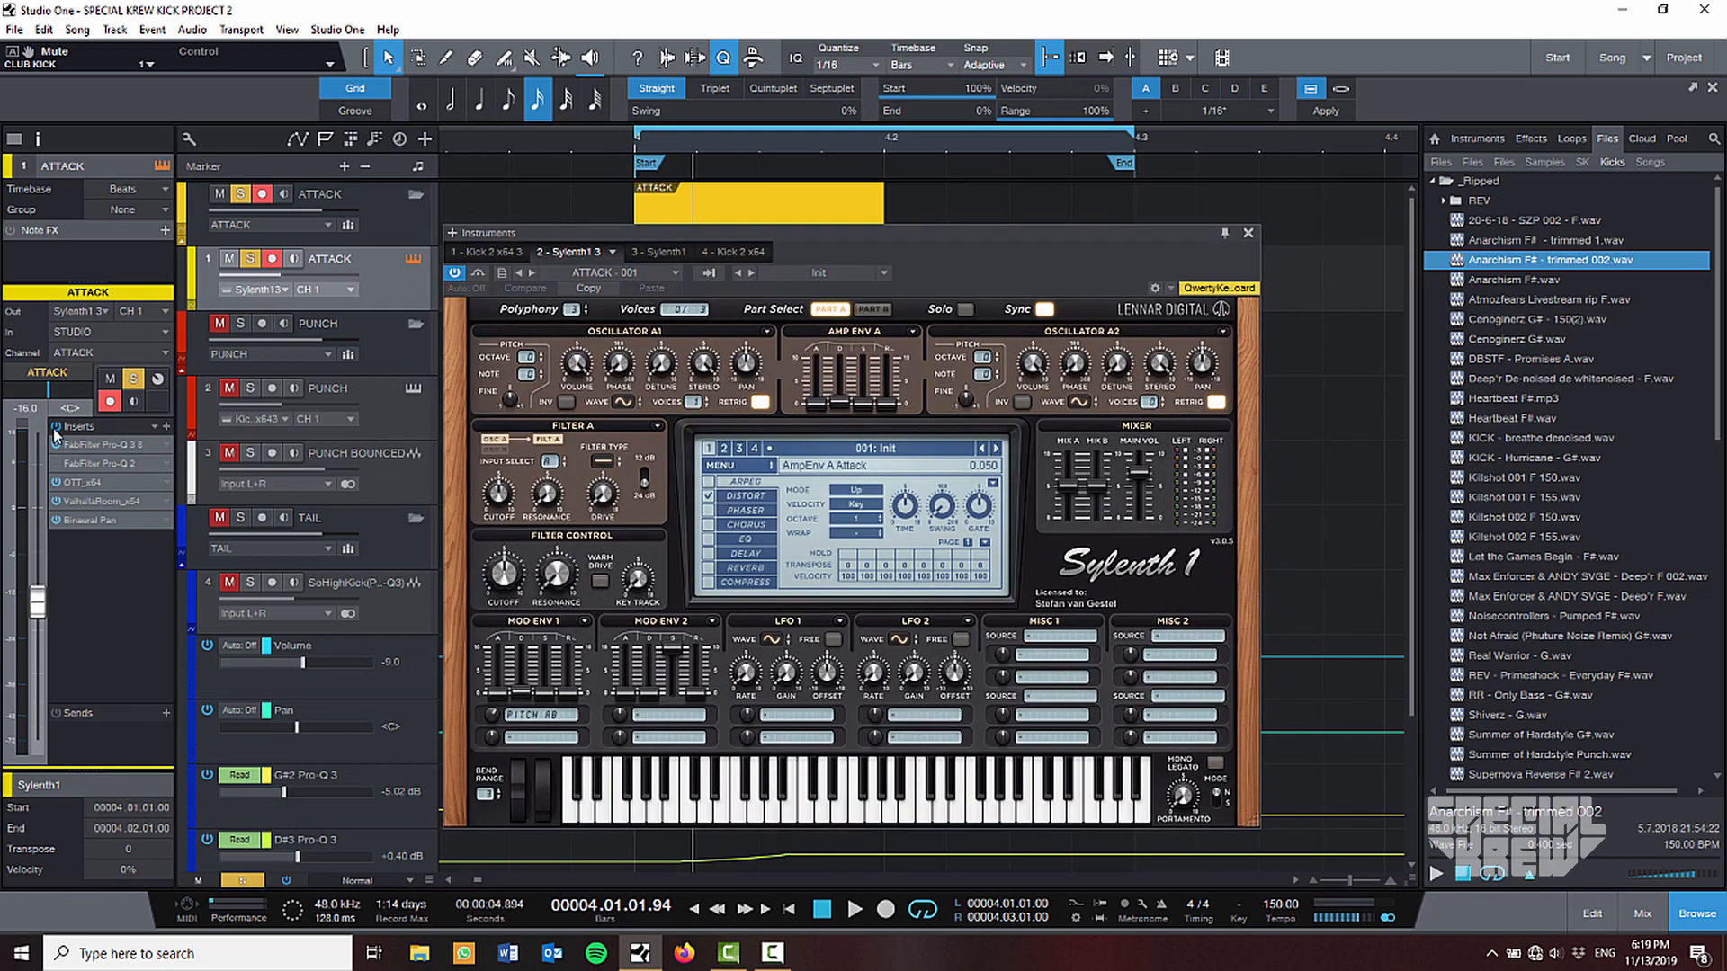
{"action": "key", "text": "space"}
{"action": "left_click_drag", "start_coordinate": [791, 228], "coordinate": [832, 150]}
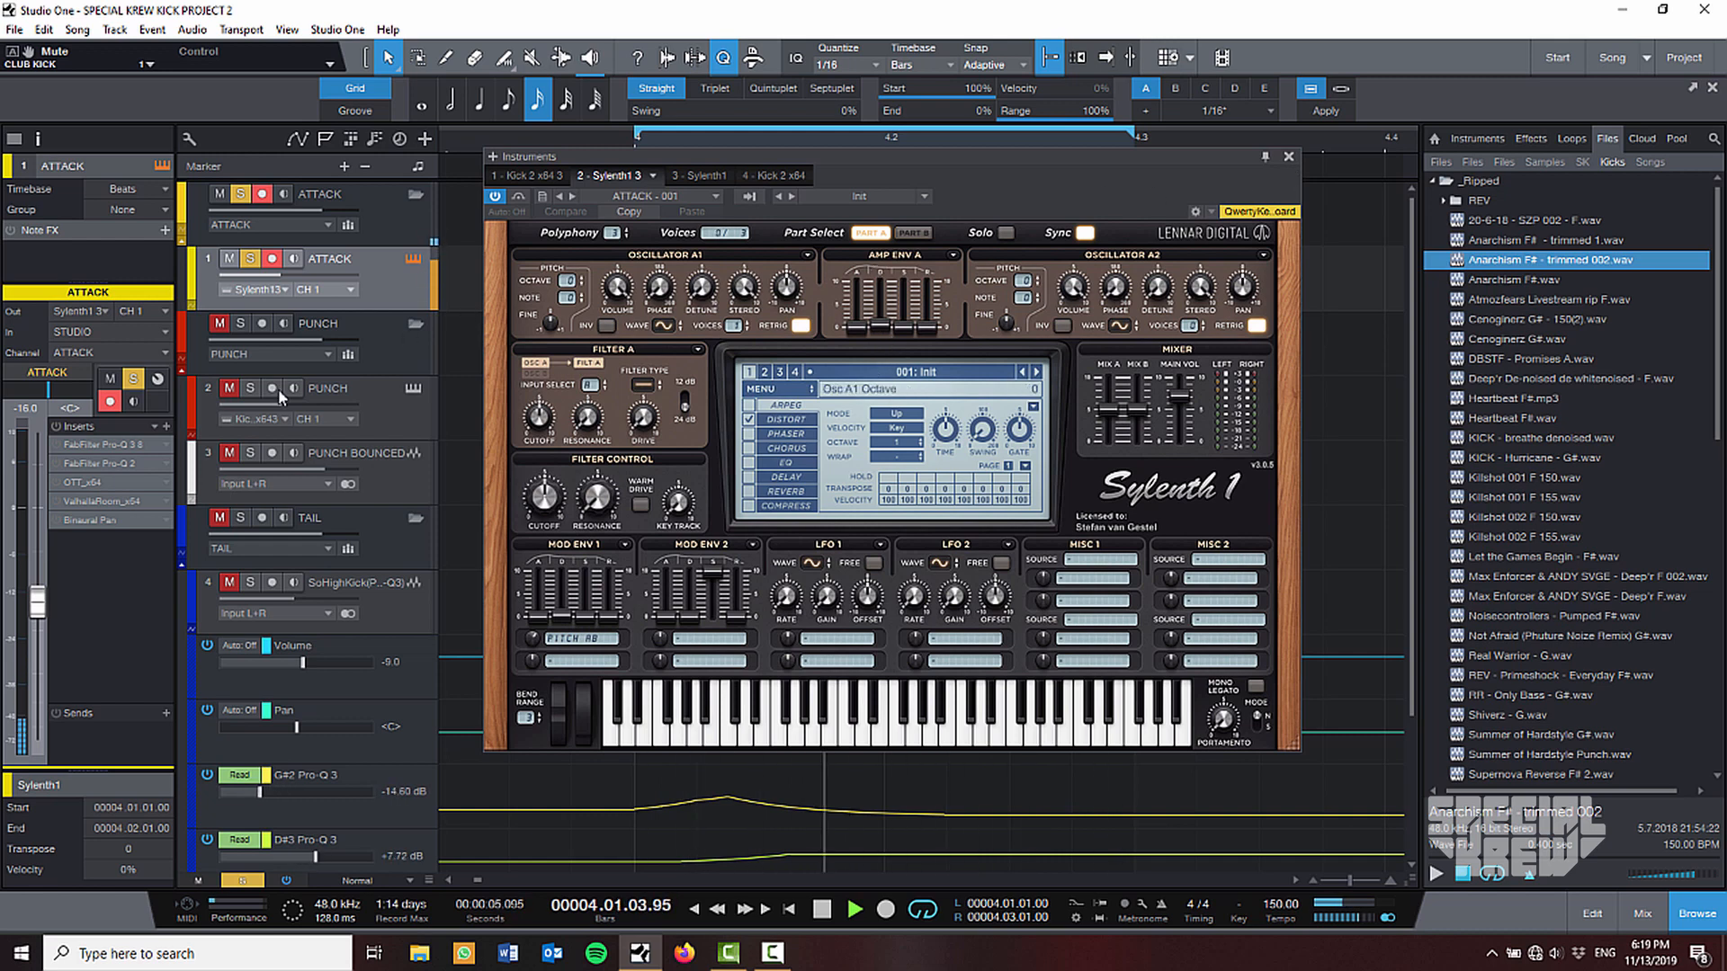
Open the first FabFilter Pro-Q 3 insert on the ATTACK track and examine its EQ curve.
{"action": "left_click", "coordinate": [99, 446]}
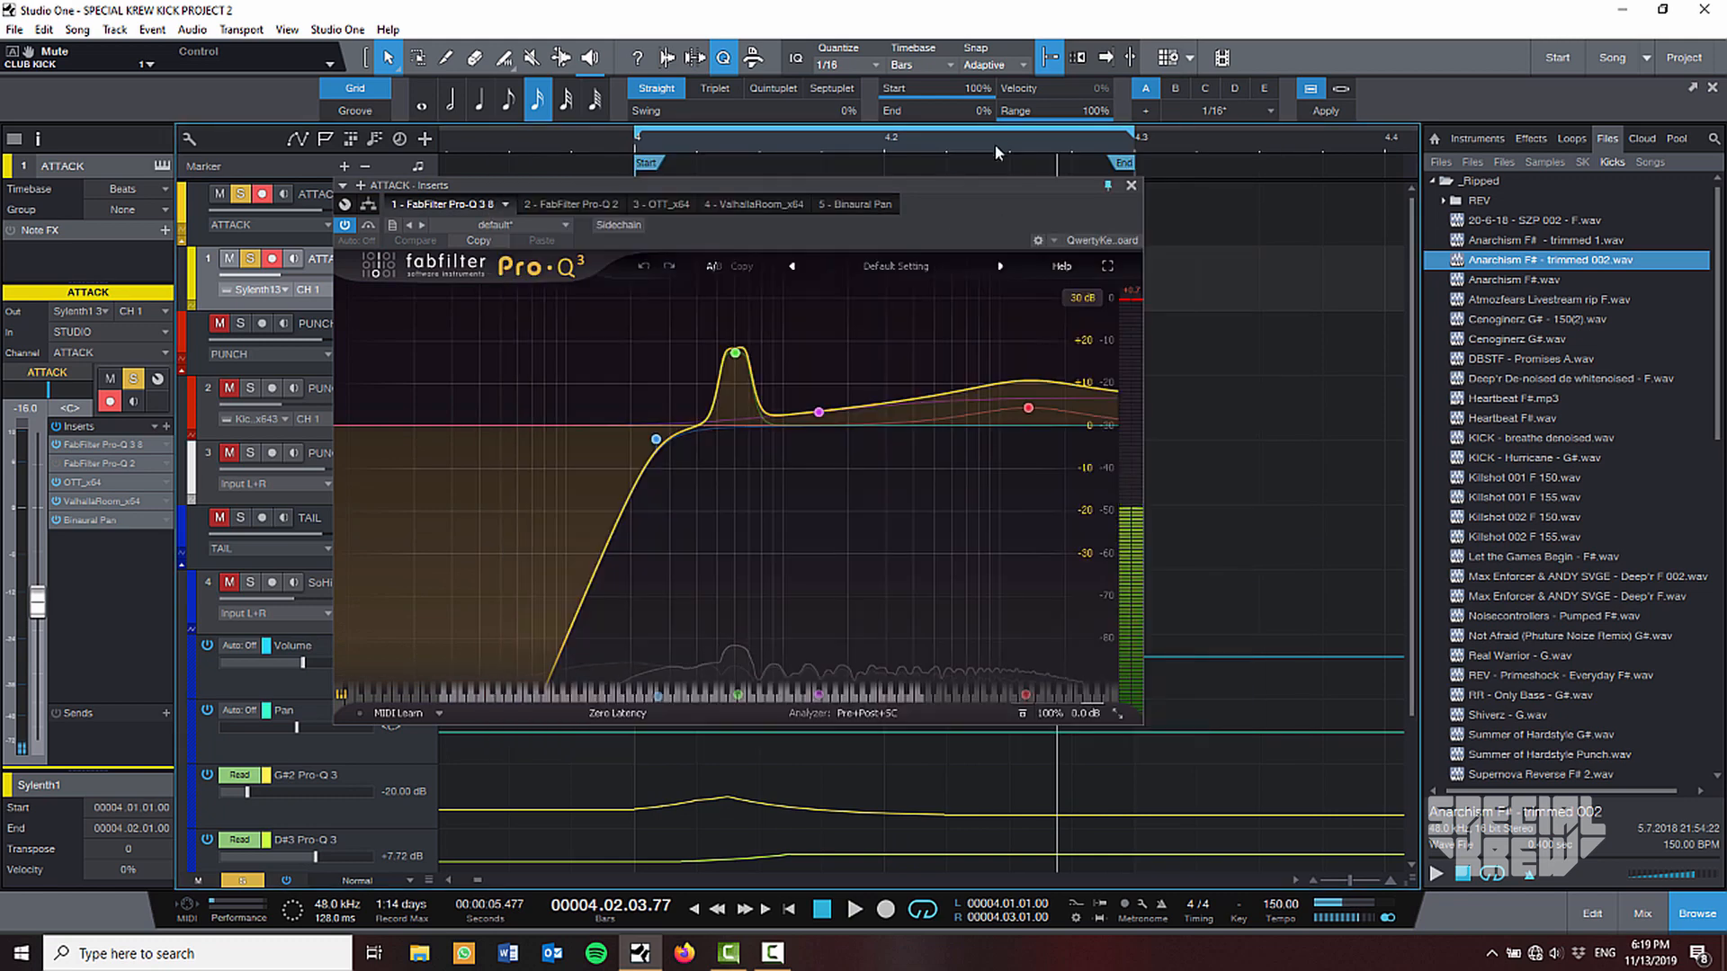
{"action": "left_click_drag", "start_coordinate": [940, 189], "coordinate": [997, 198]}
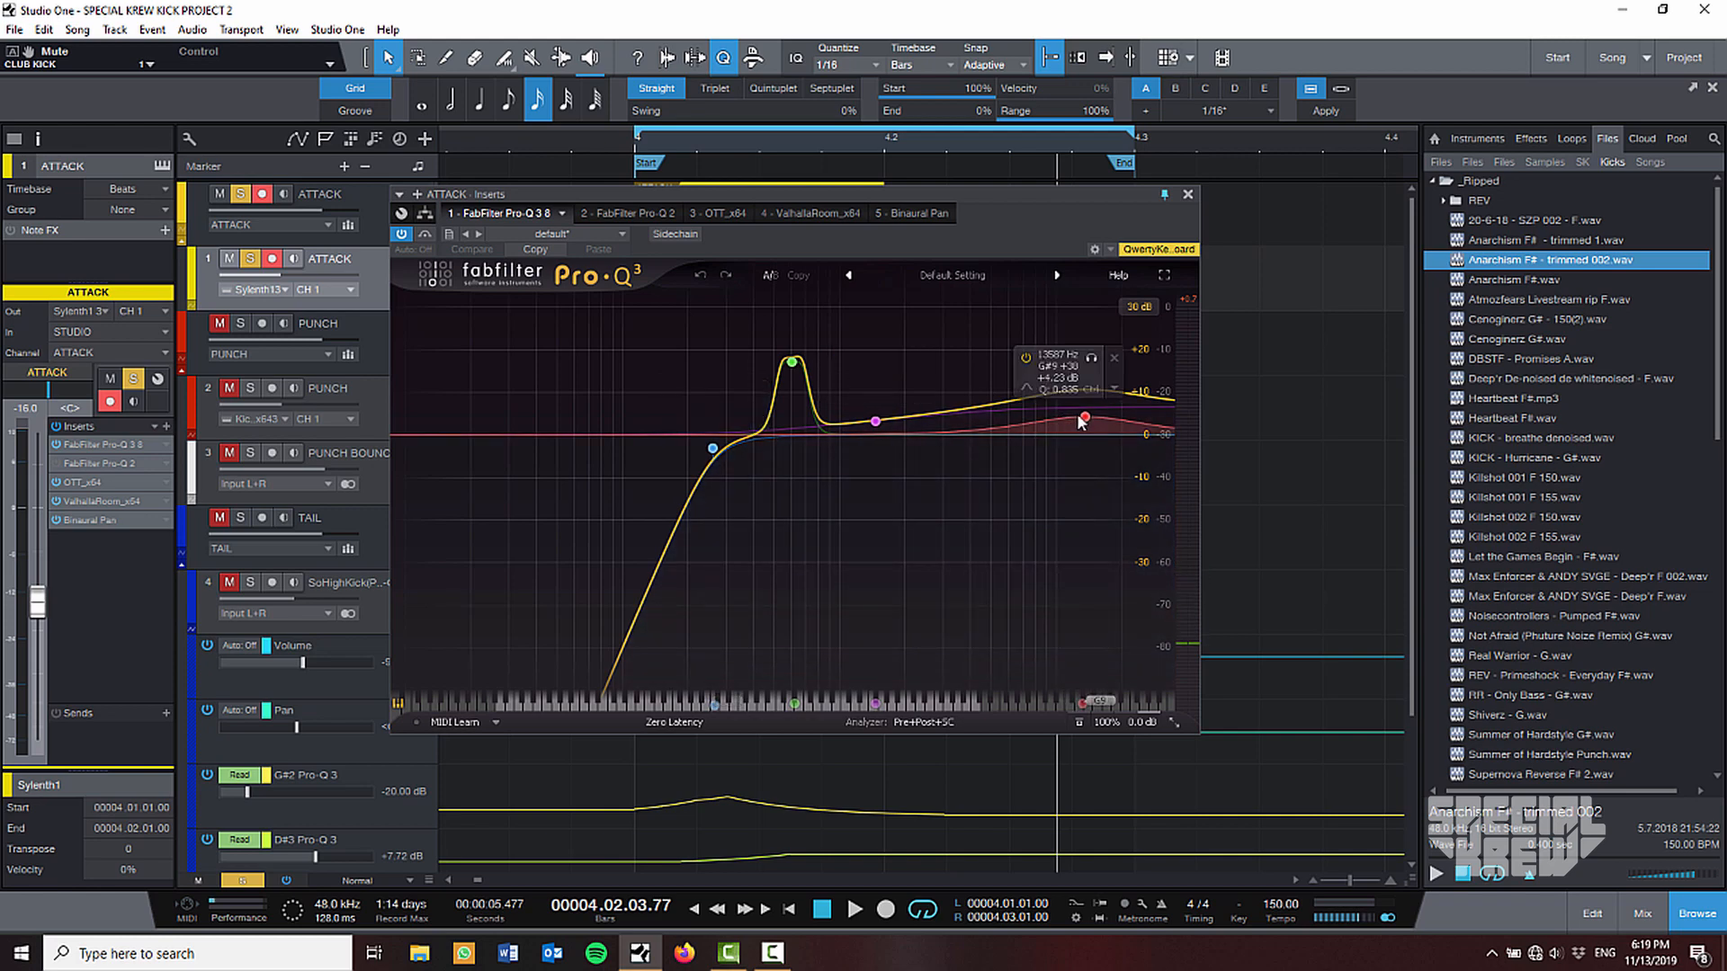
{"action": "key", "text": "space"}
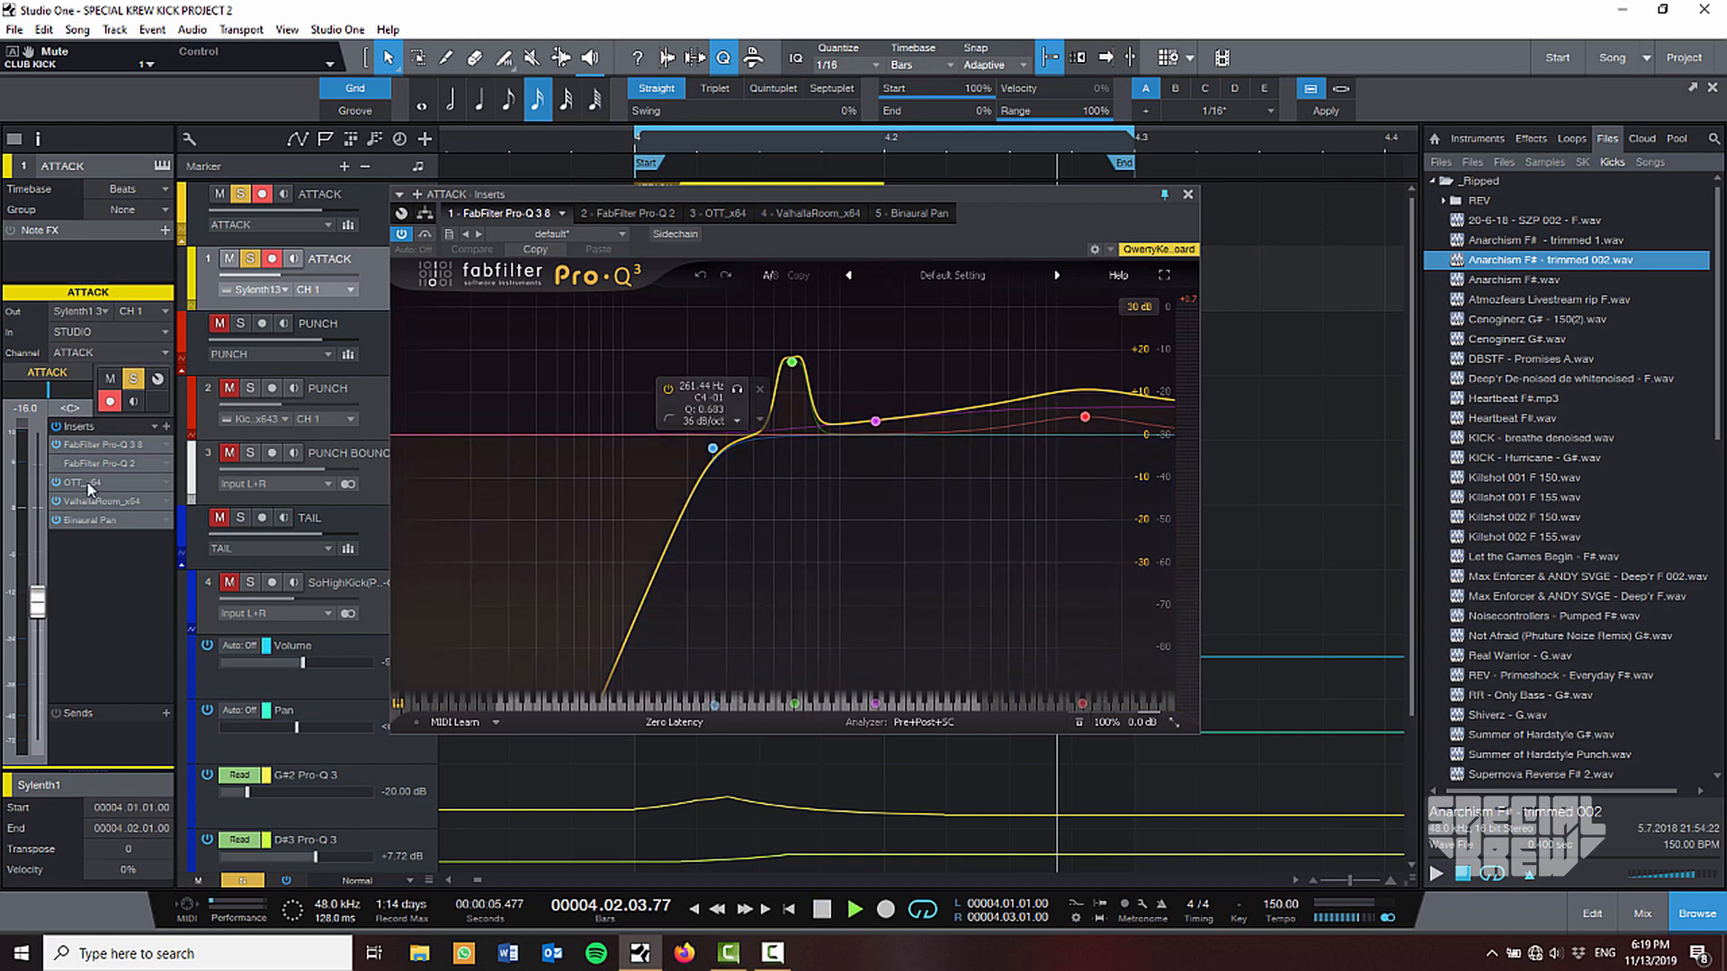
Open the ATTACK track's OTT insert in place of the EQ and compare the sound with OTT bypassed and active.
{"action": "double_click", "coordinate": [83, 483]}
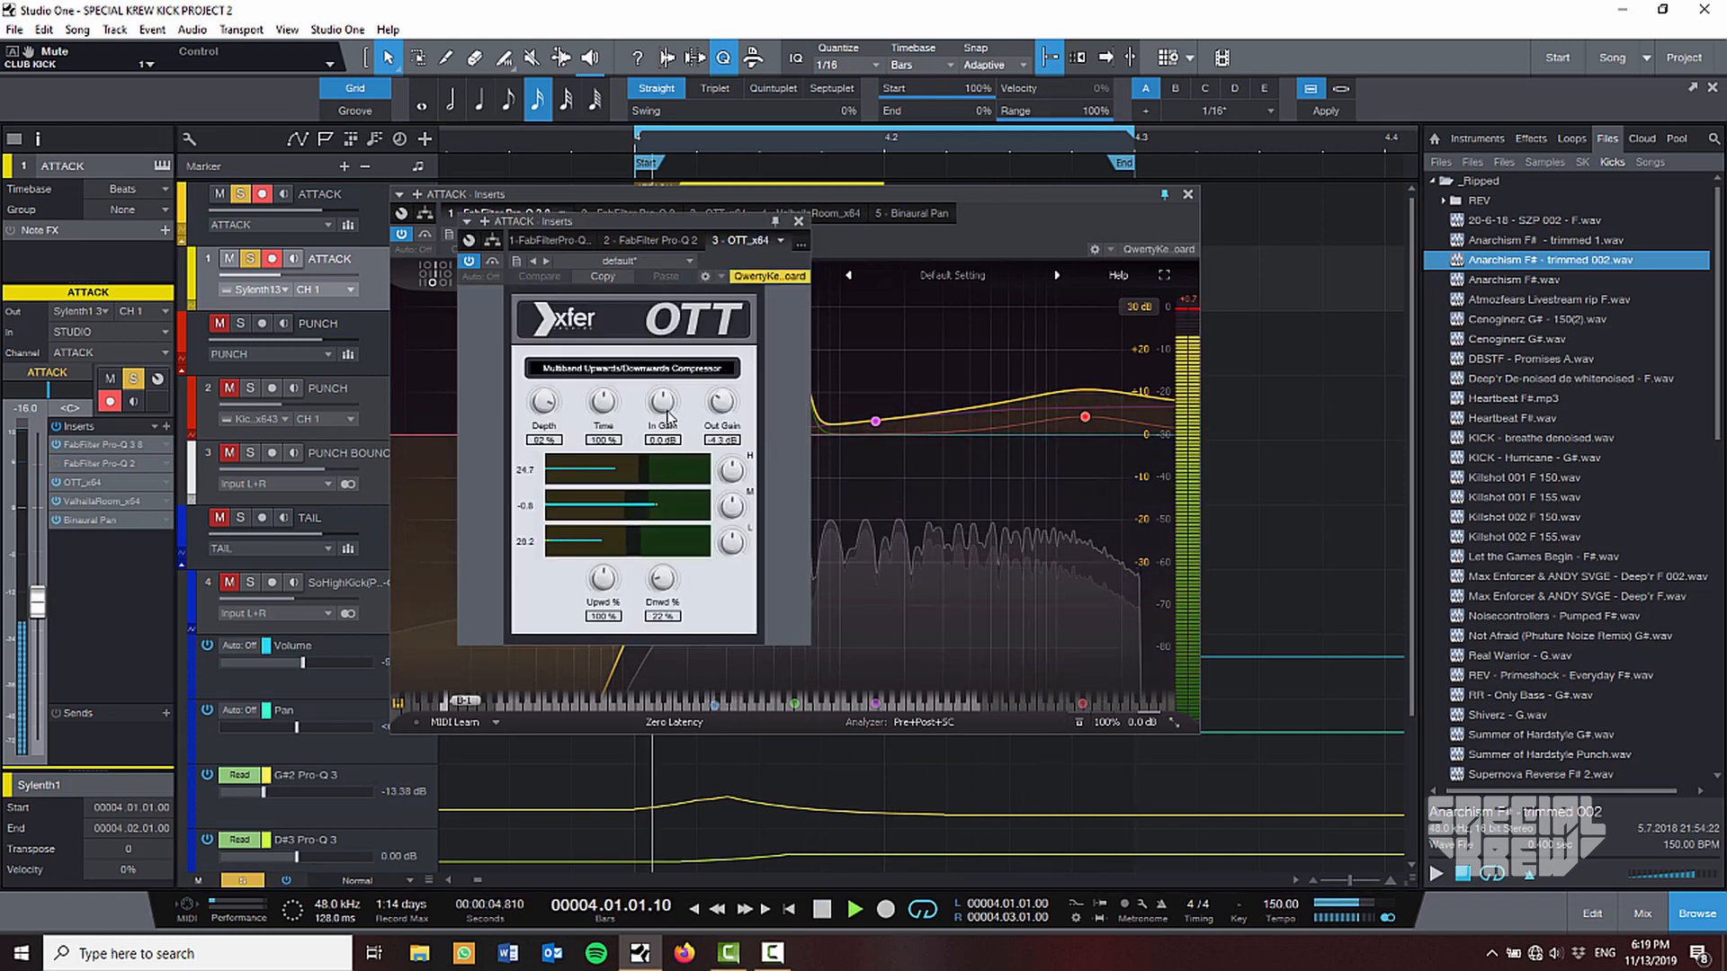
{"action": "left_click", "coordinate": [1187, 194]}
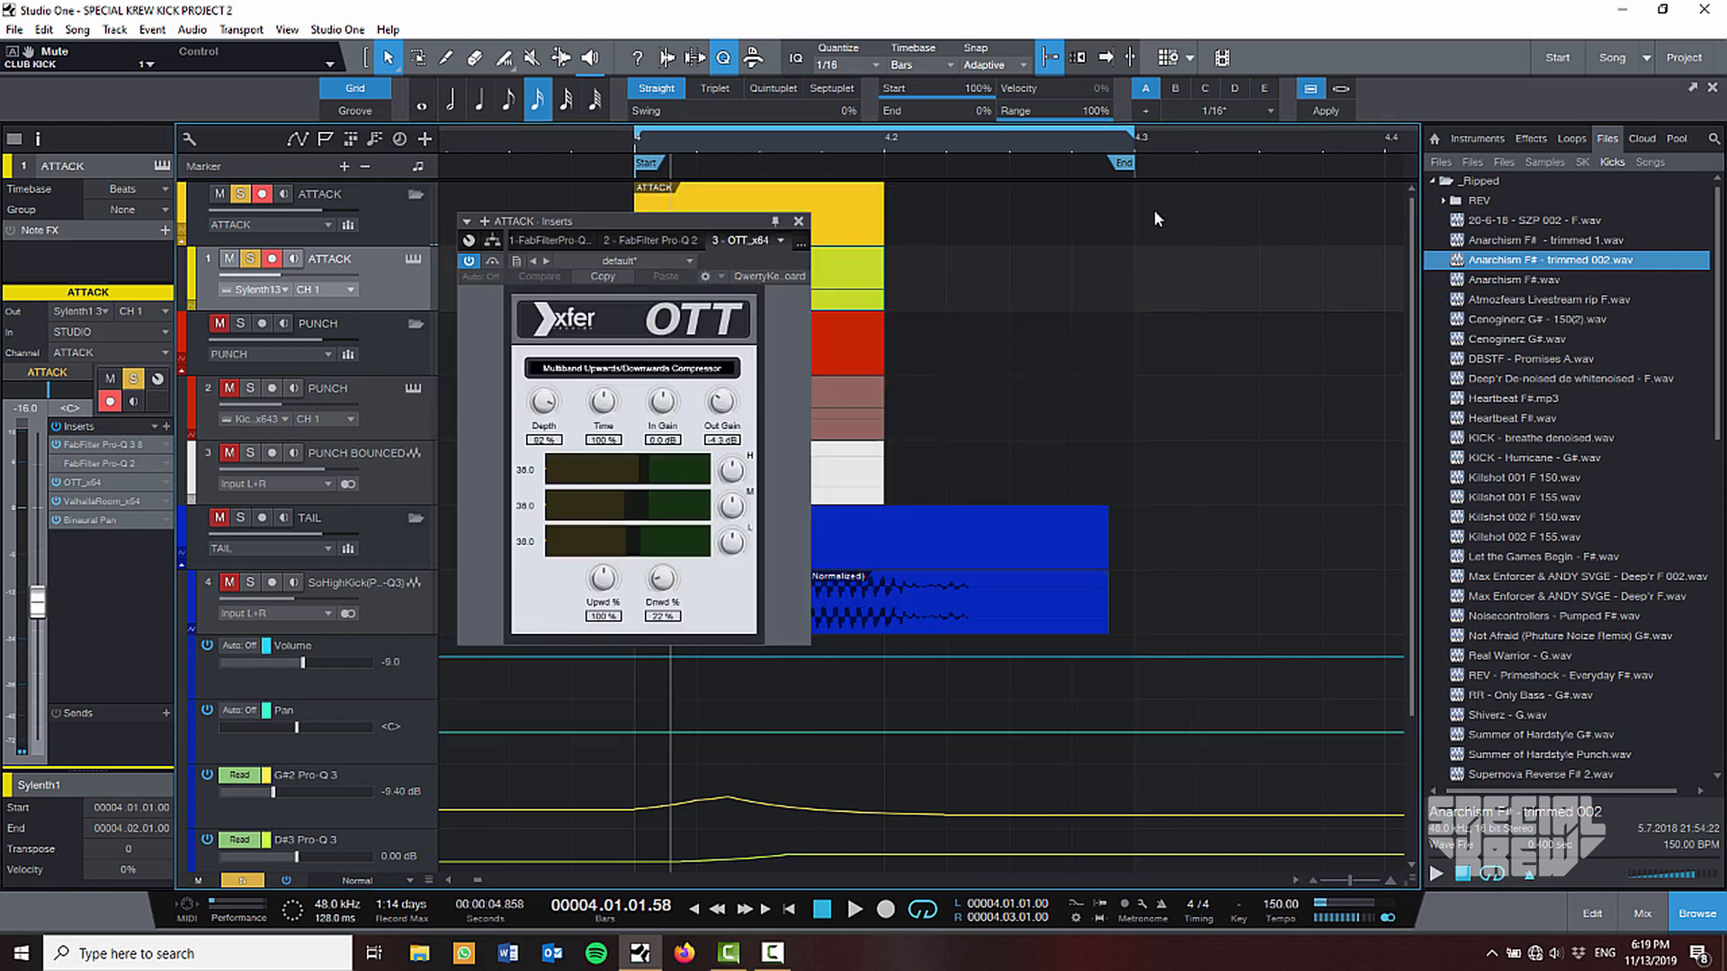
{"action": "left_click_drag", "start_coordinate": [615, 232], "coordinate": [728, 228]}
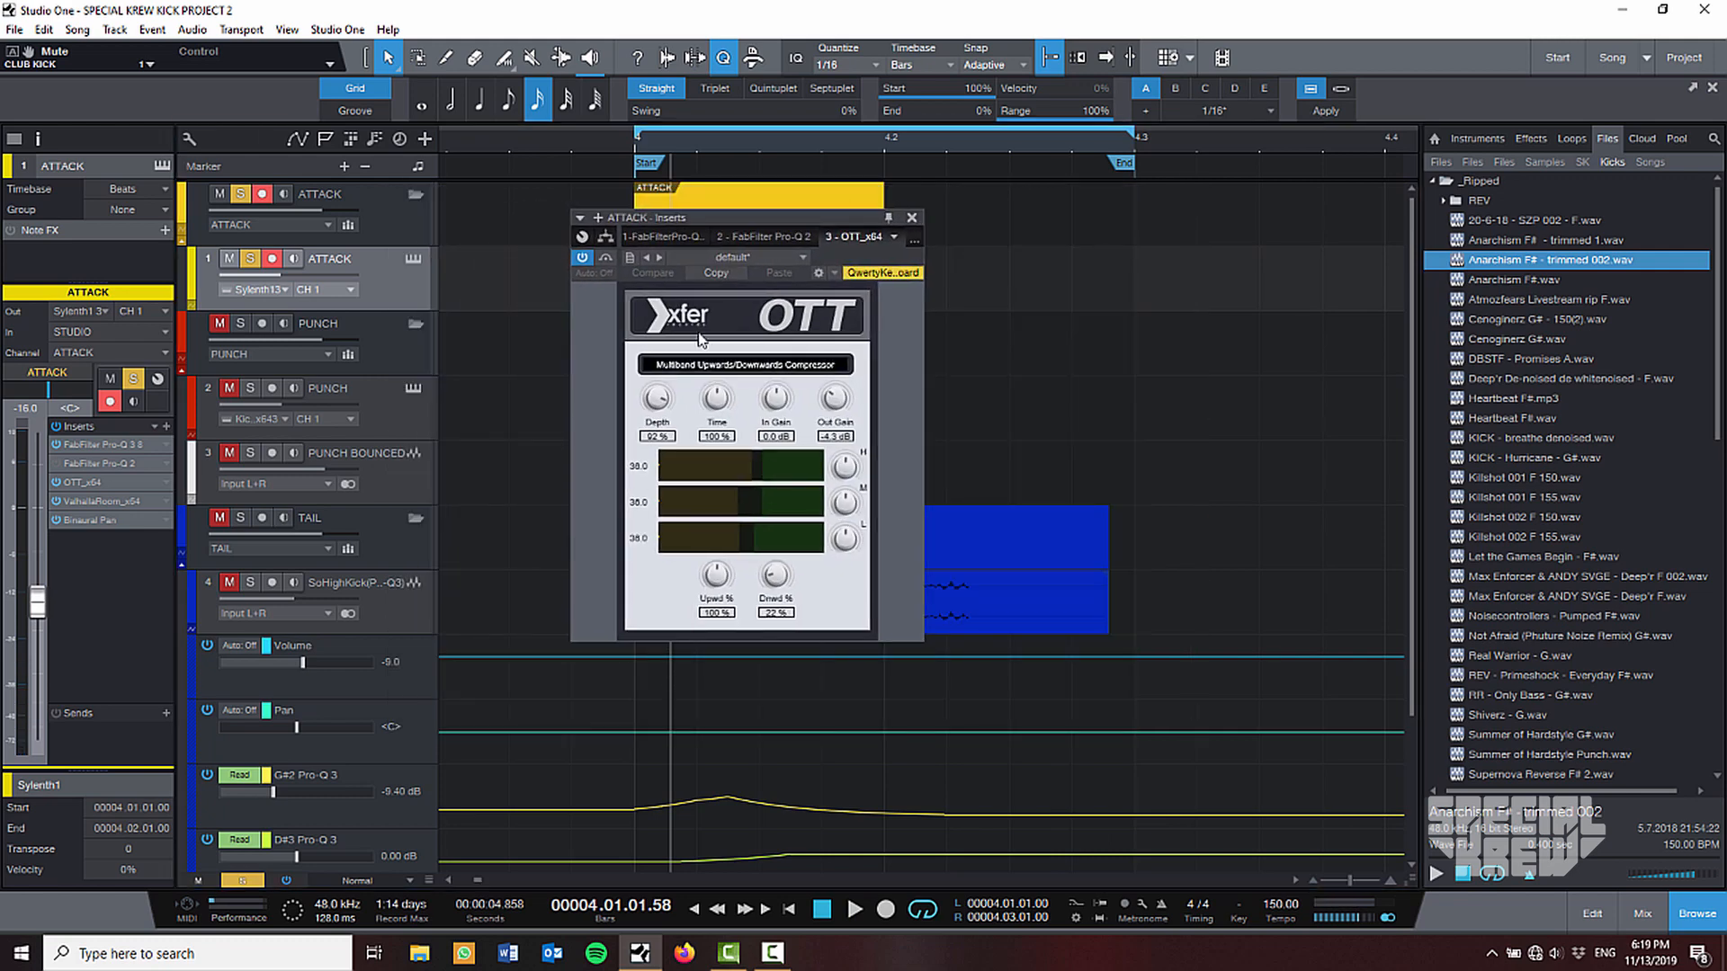
{"action": "key", "text": "space"}
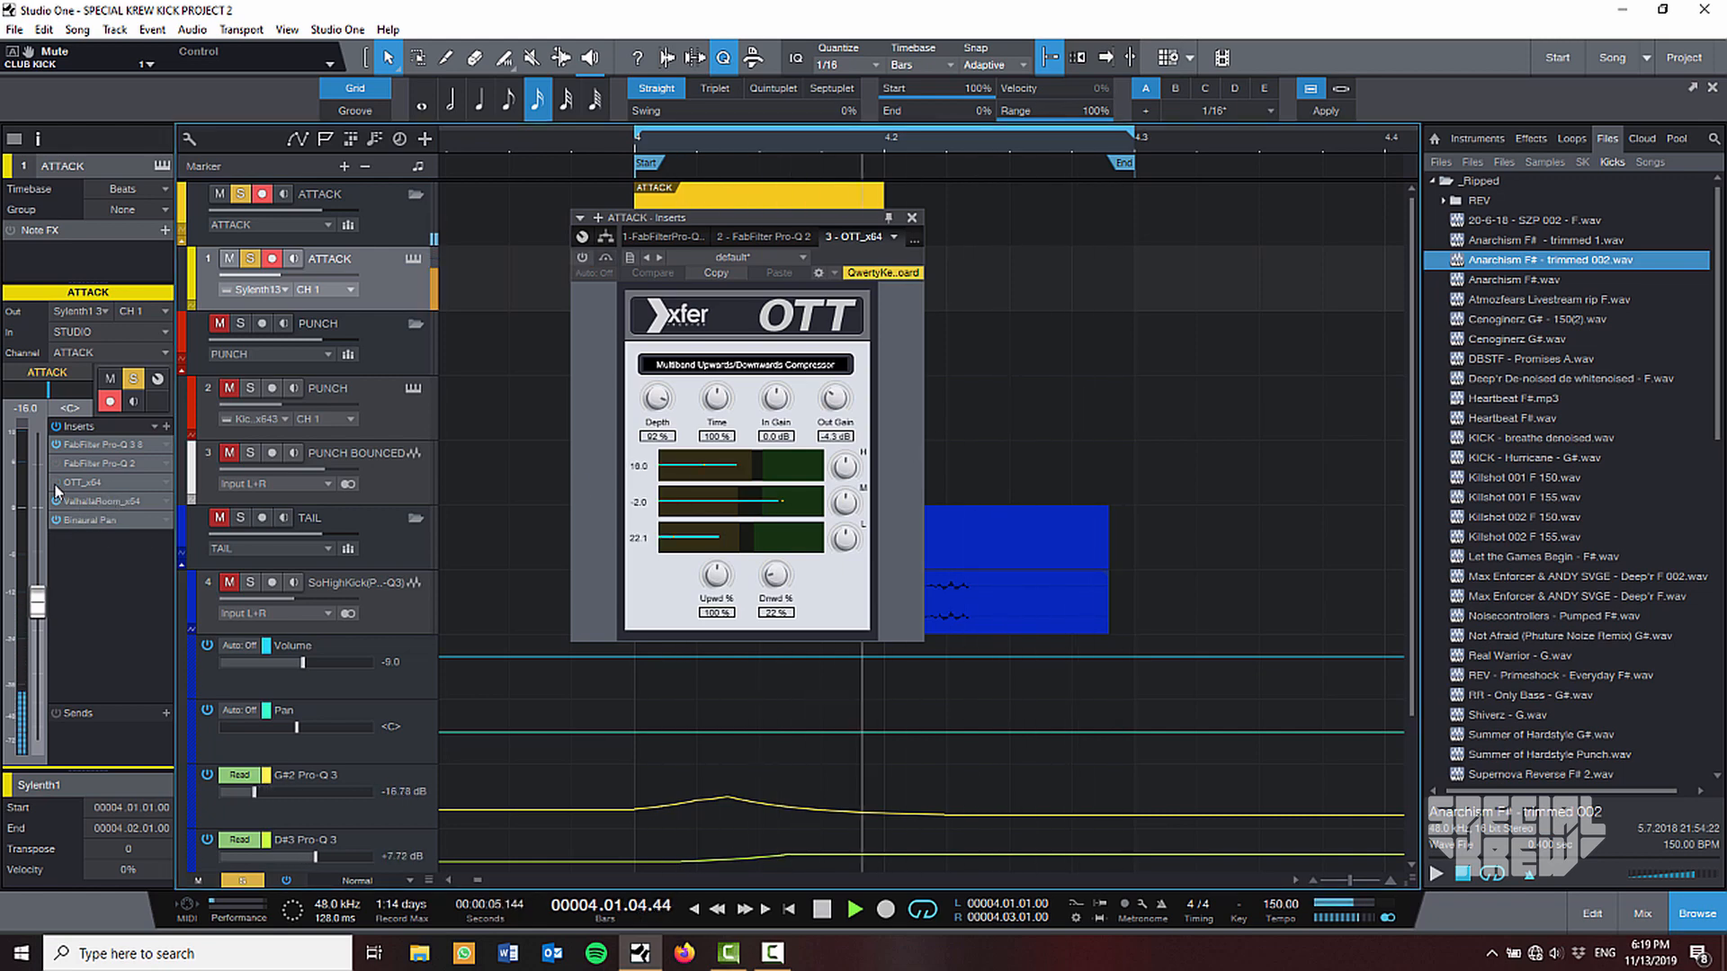
{"action": "key", "text": "space"}
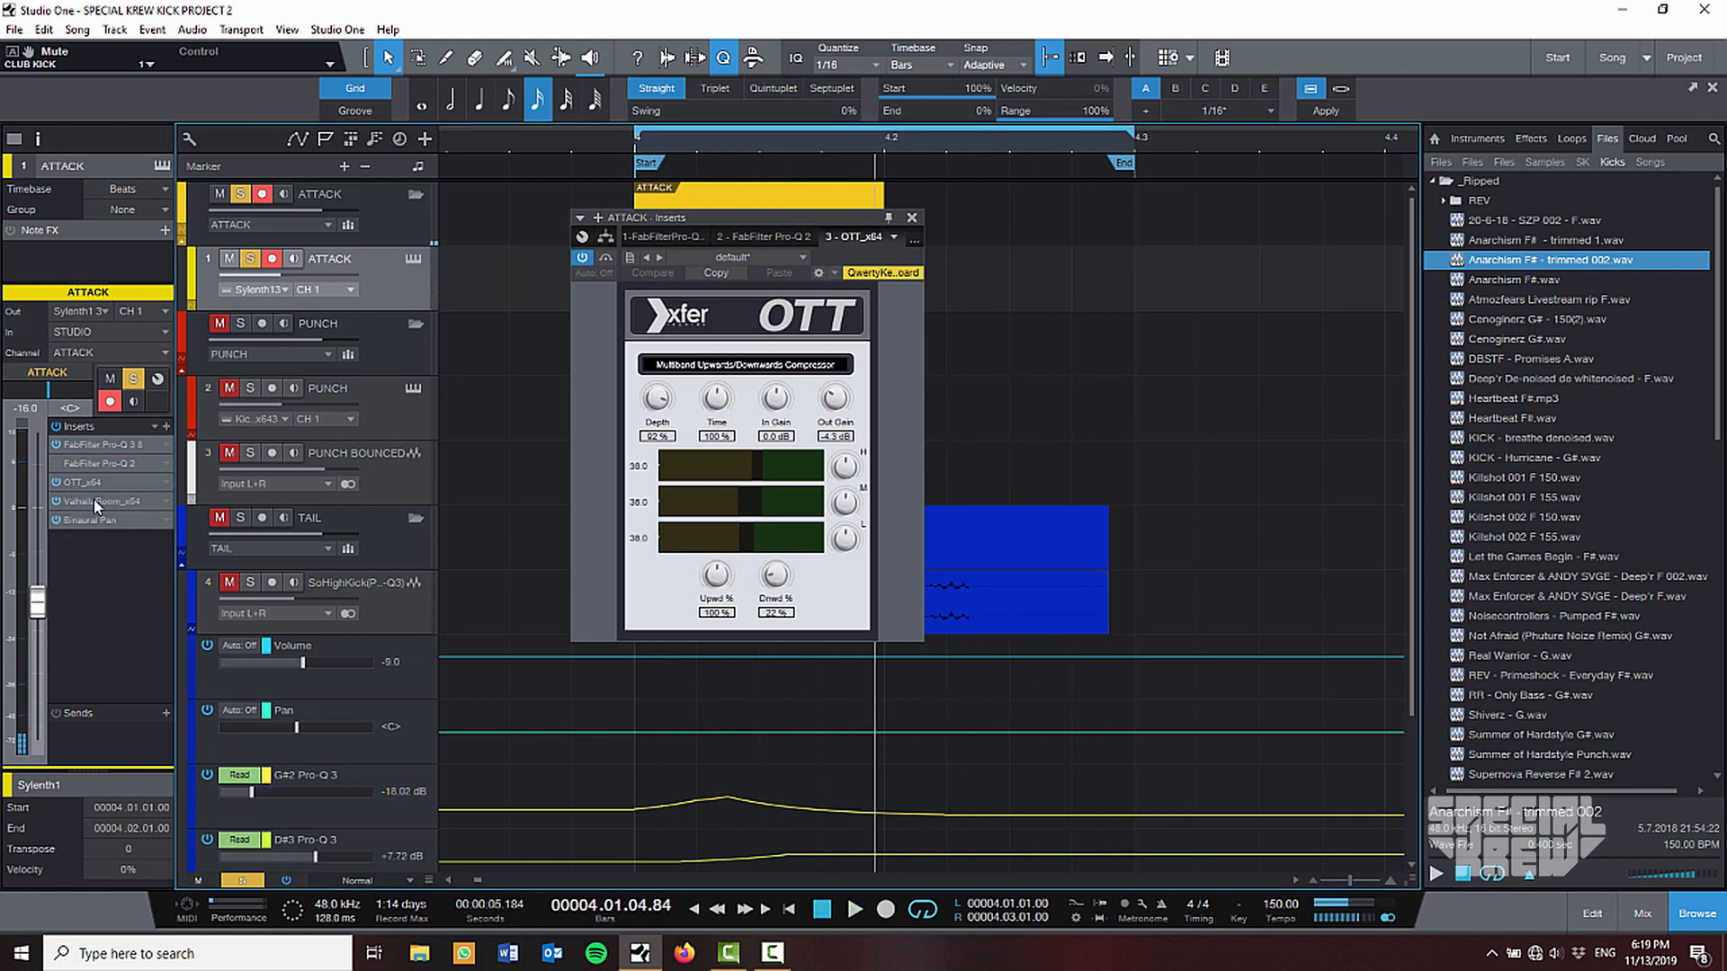
Open the ATTACK track's ValhallaRoom reverb, listen to it with the loop playing, and close it.
{"action": "left_click", "coordinate": [85, 501]}
{"action": "key", "text": "space"}
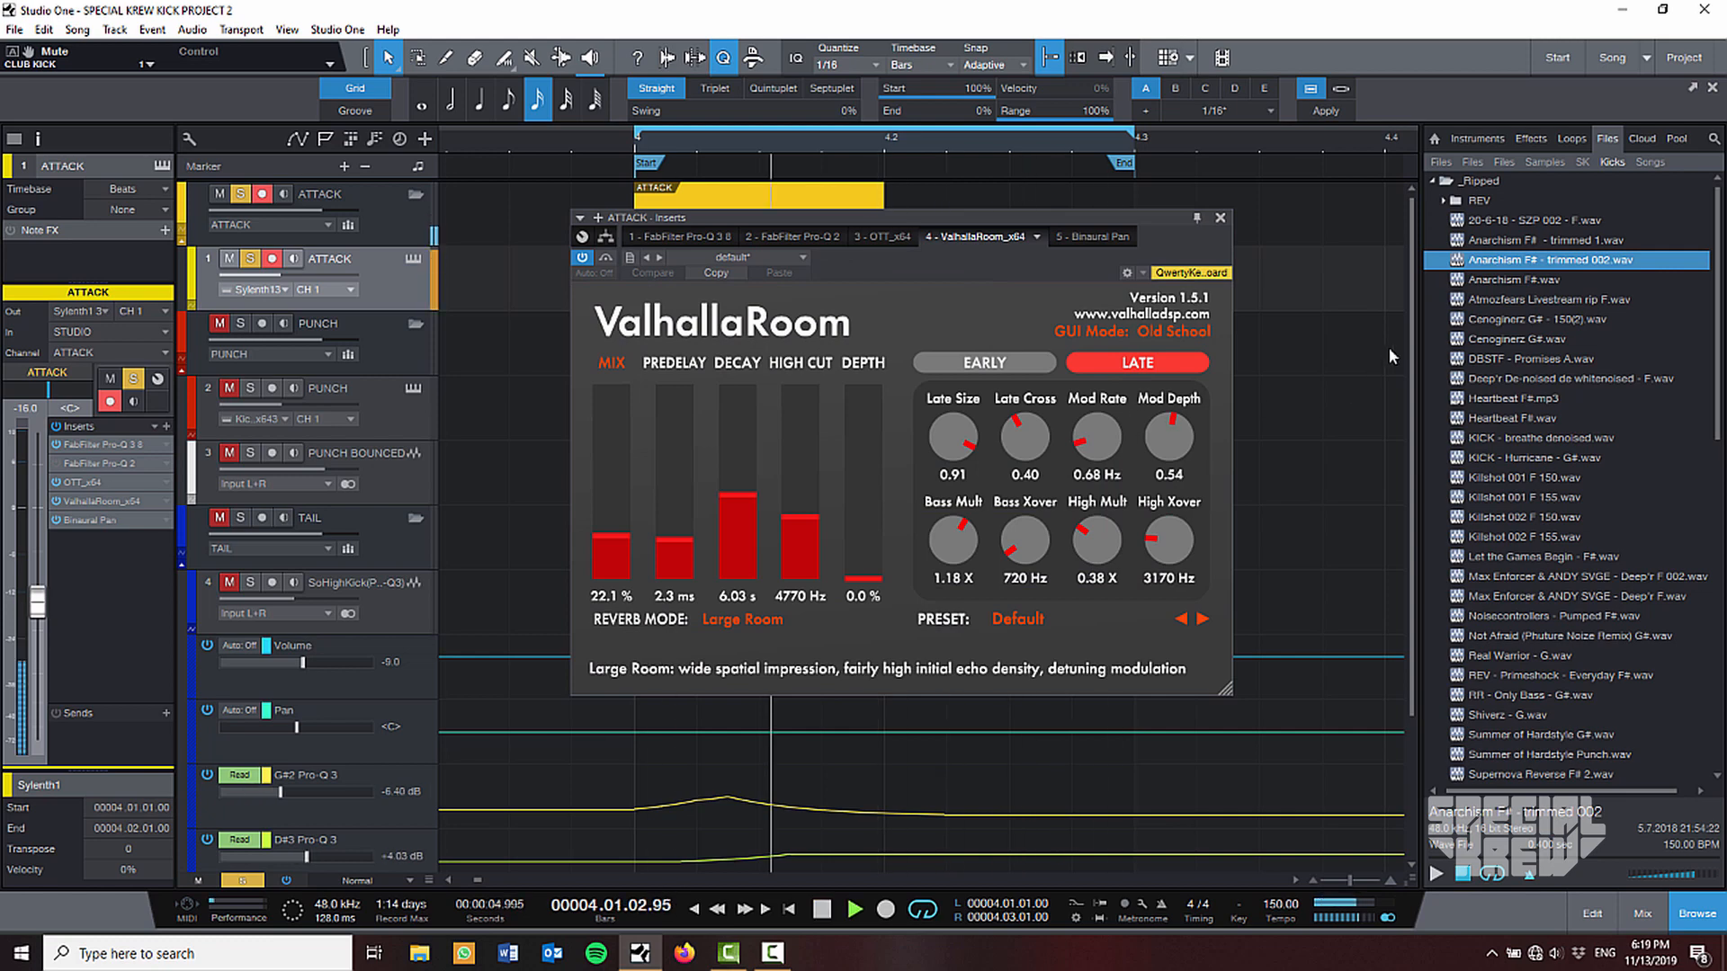
{"action": "key", "text": "space"}
{"action": "left_click", "coordinate": [1220, 219]}
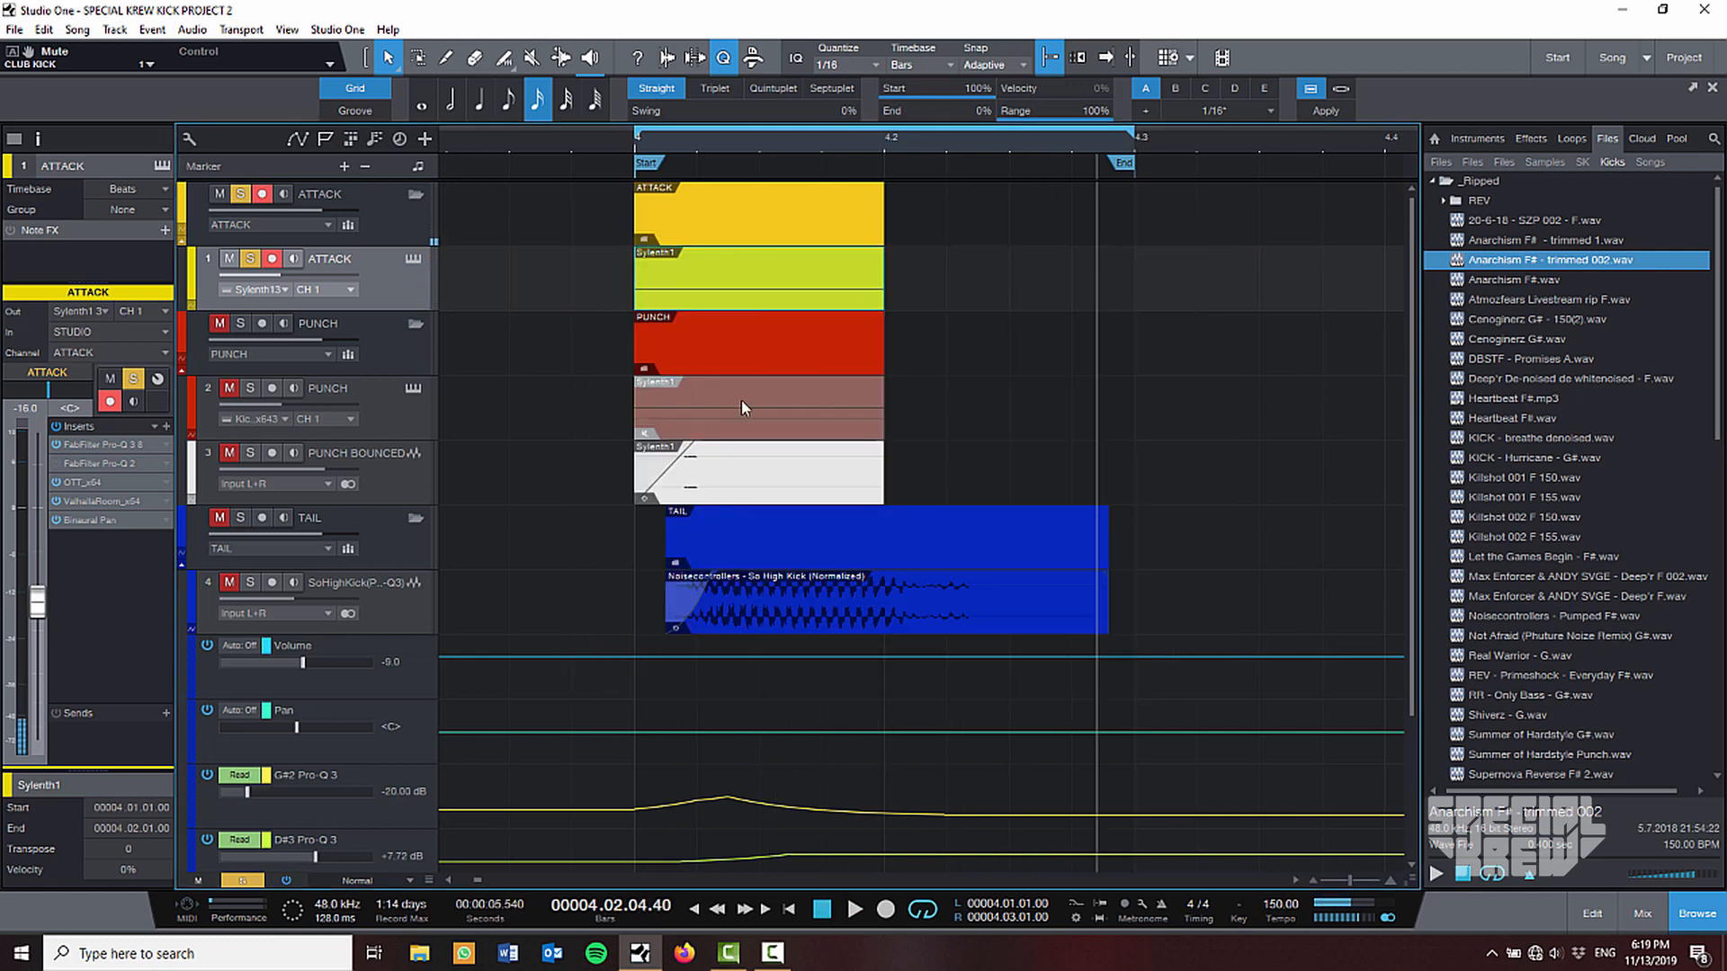
Mute the PUNCH BOUNCED event, unmute the PUNCH instrument event, and solo the PUNCH folder track.
{"action": "key", "text": "6"}
{"action": "left_click", "coordinate": [778, 461]}
{"action": "left_click", "coordinate": [779, 423]}
{"action": "key", "text": "1"}
{"action": "left_click", "coordinate": [566, 358]}
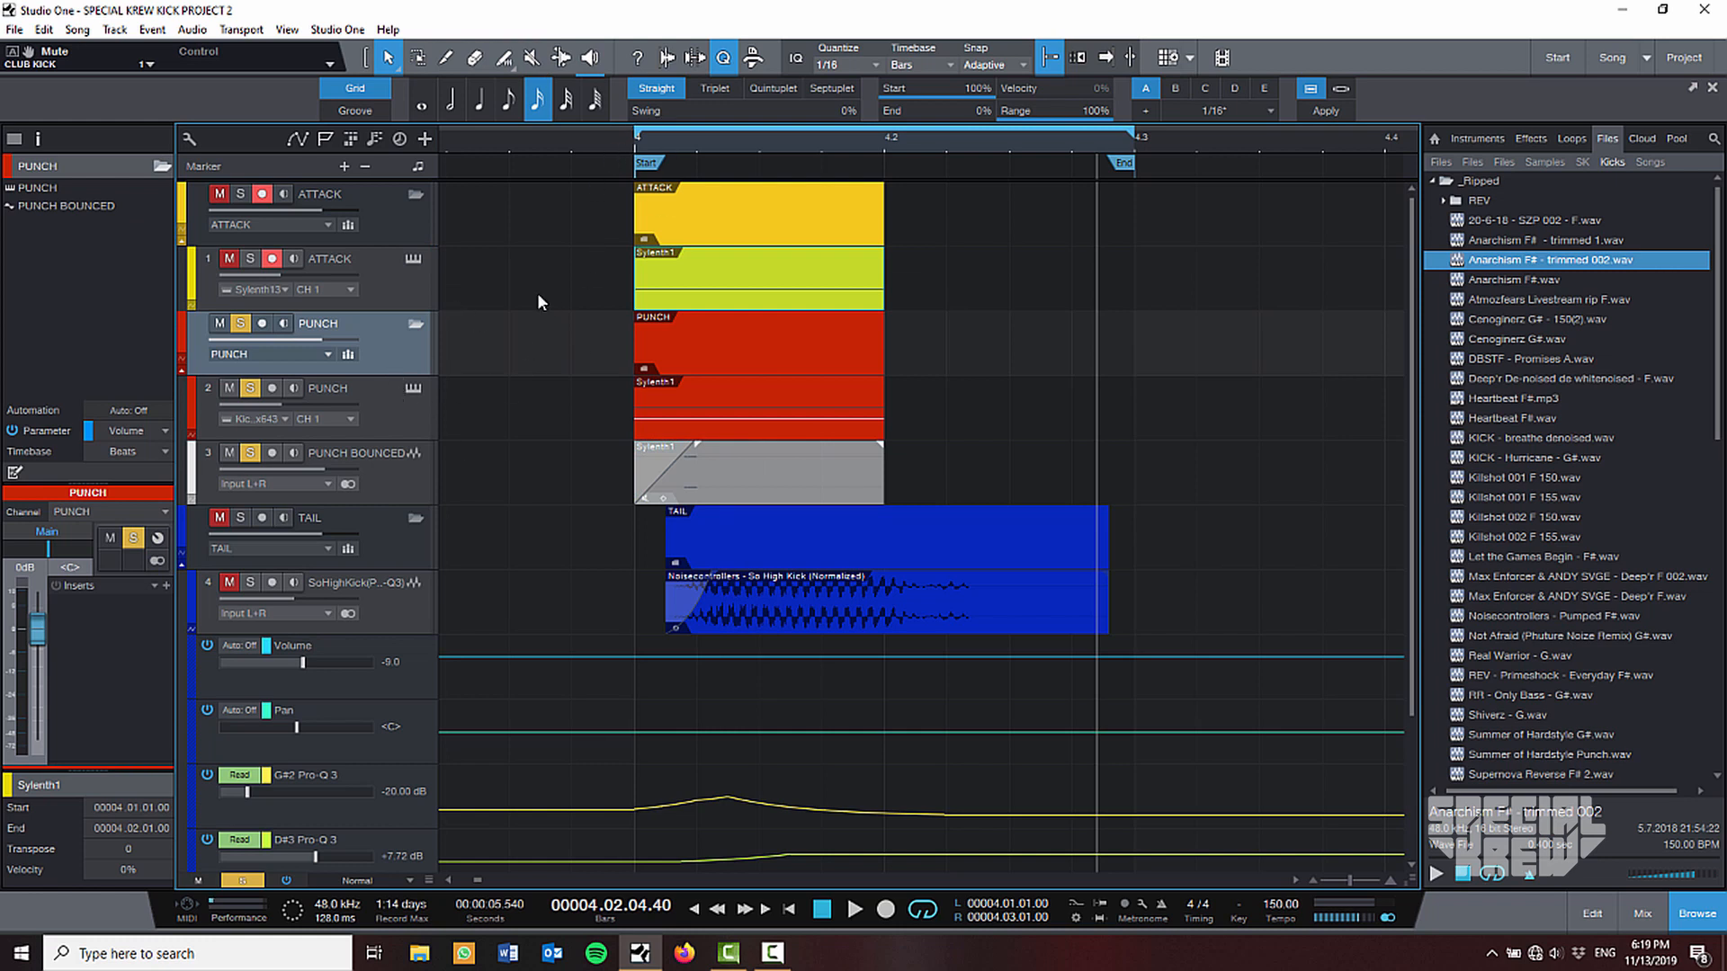
Open the PUNCH track's Kick 2 instrument, examine its pitch curve and distortion settings, and start playback.
{"action": "left_click", "coordinate": [420, 417]}
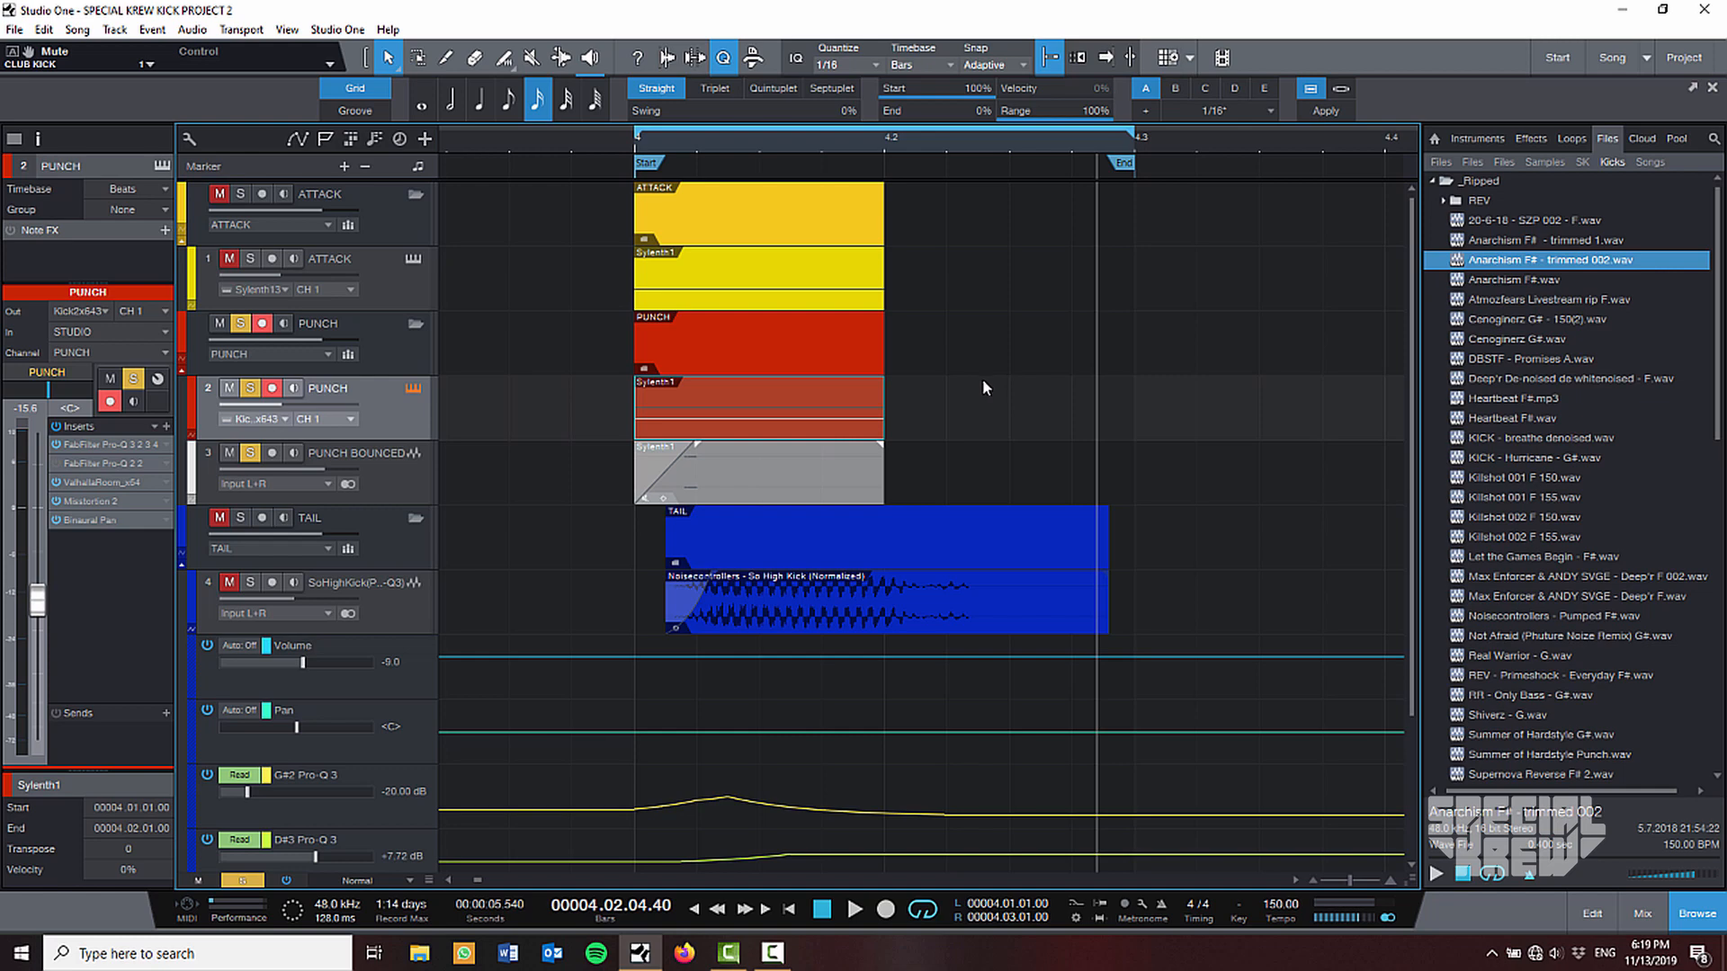
{"action": "left_click_drag", "start_coordinate": [888, 114], "coordinate": [785, 231]}
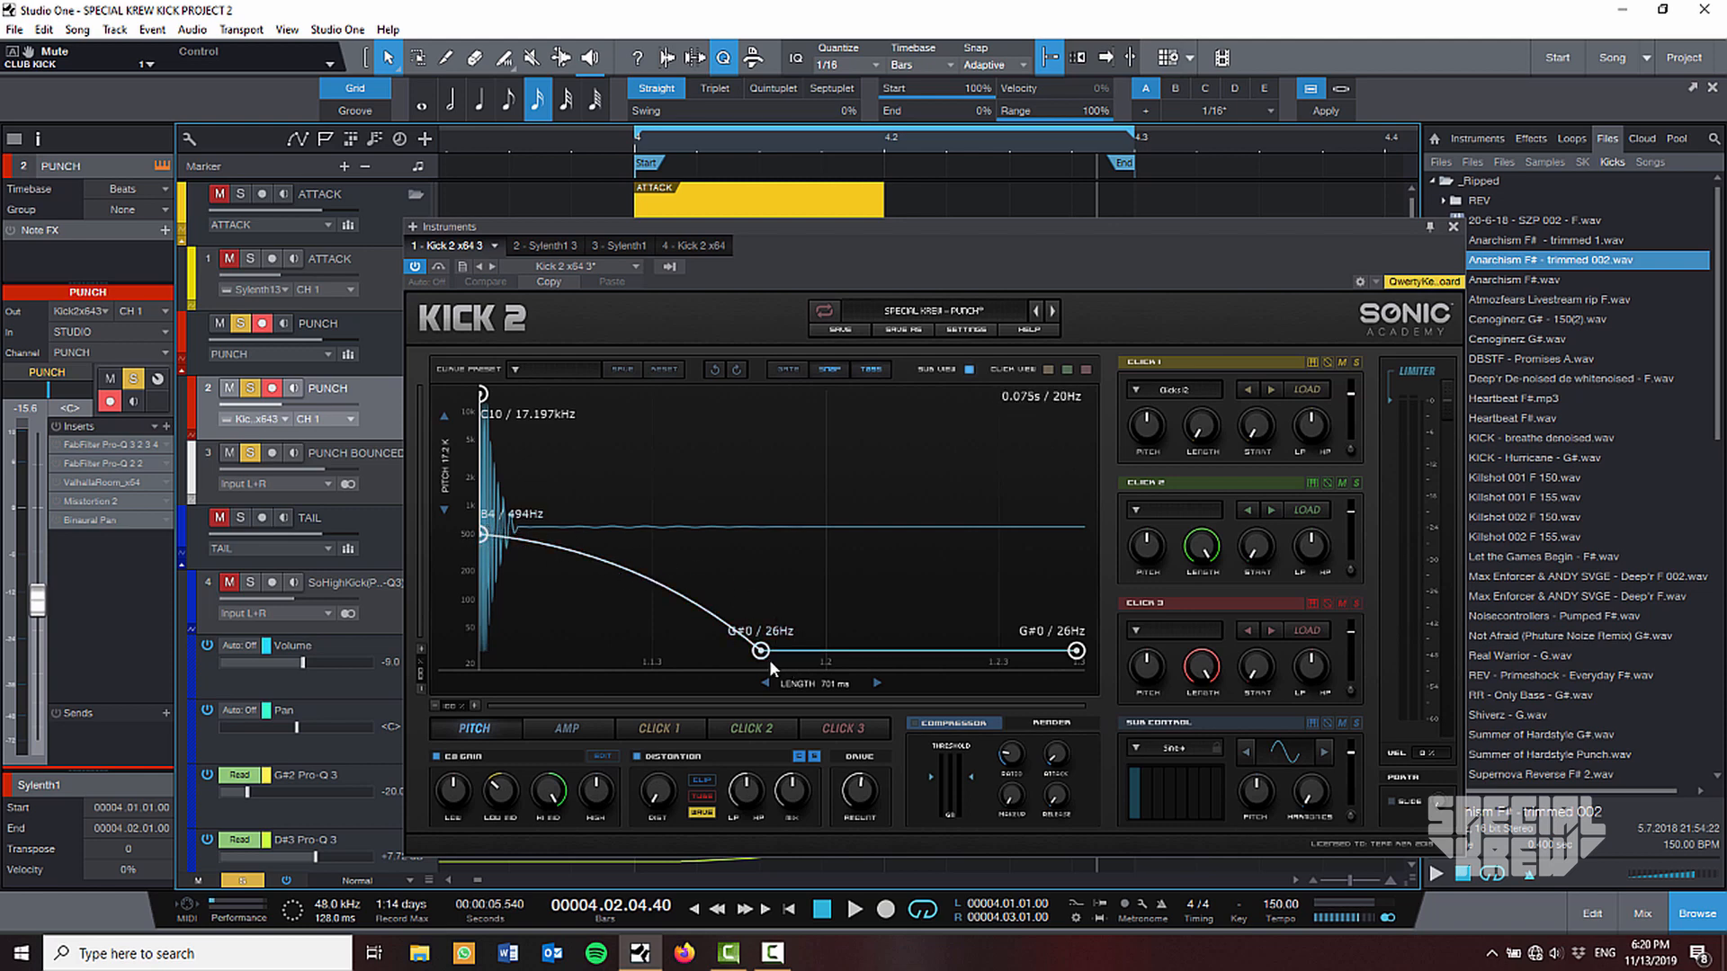
{"action": "left_click", "coordinate": [591, 757]}
{"action": "left_click", "coordinate": [592, 757]}
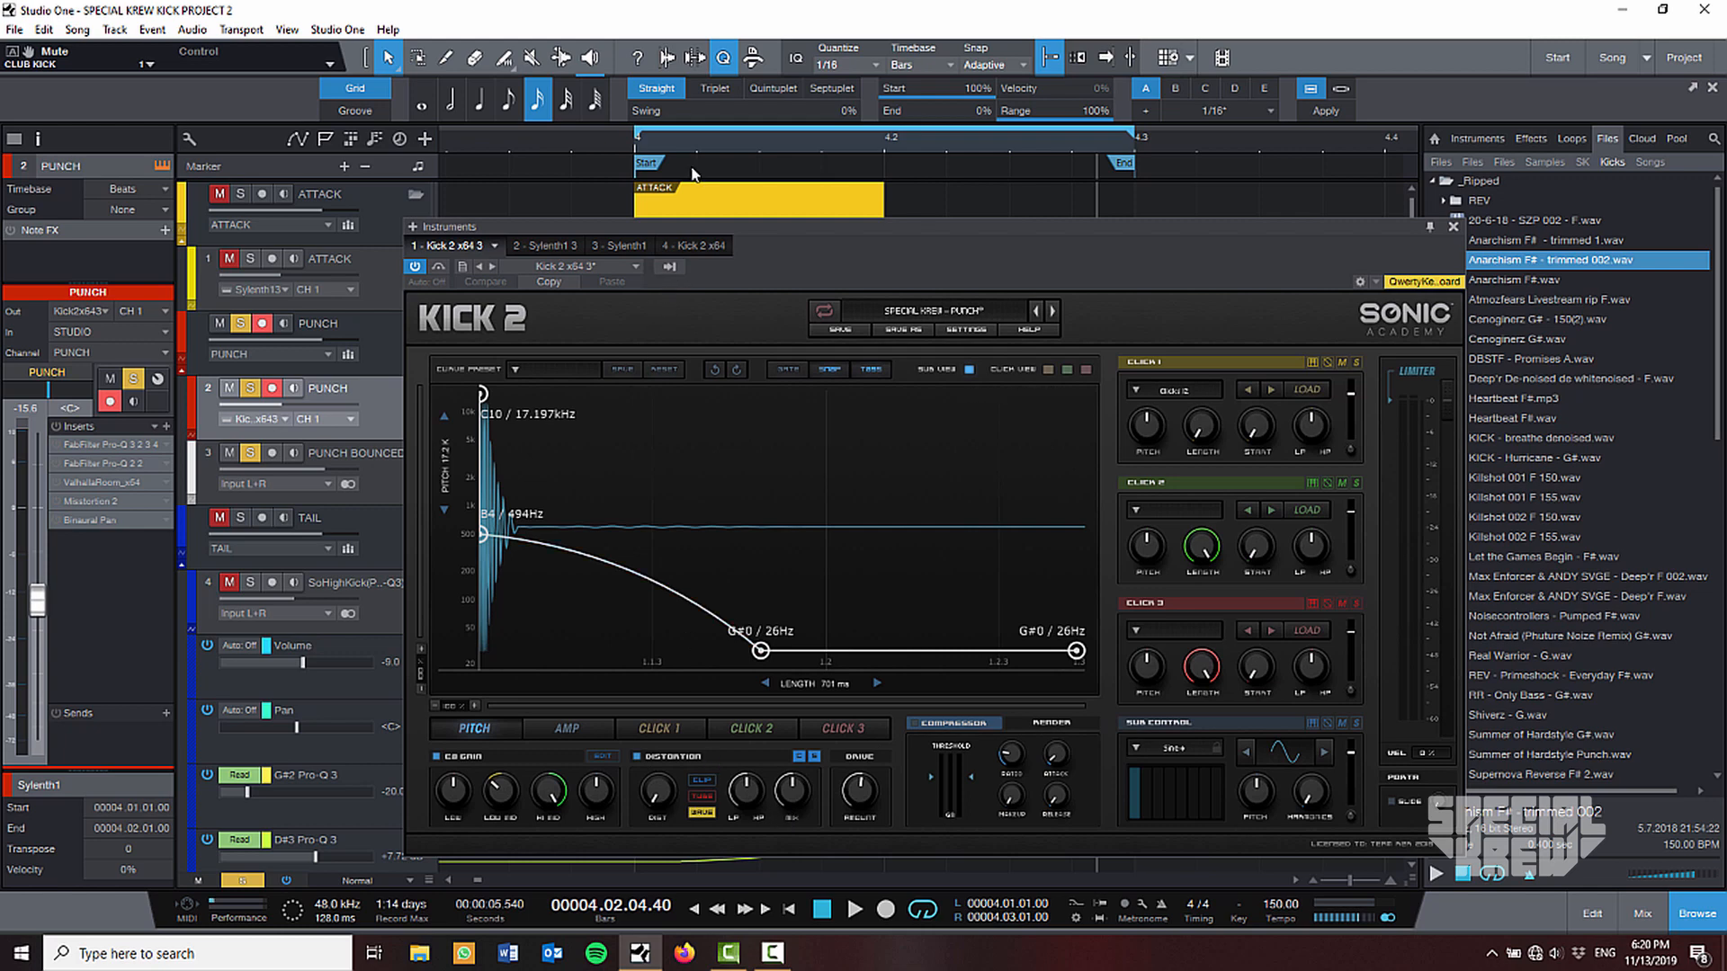
{"action": "key", "text": "space"}
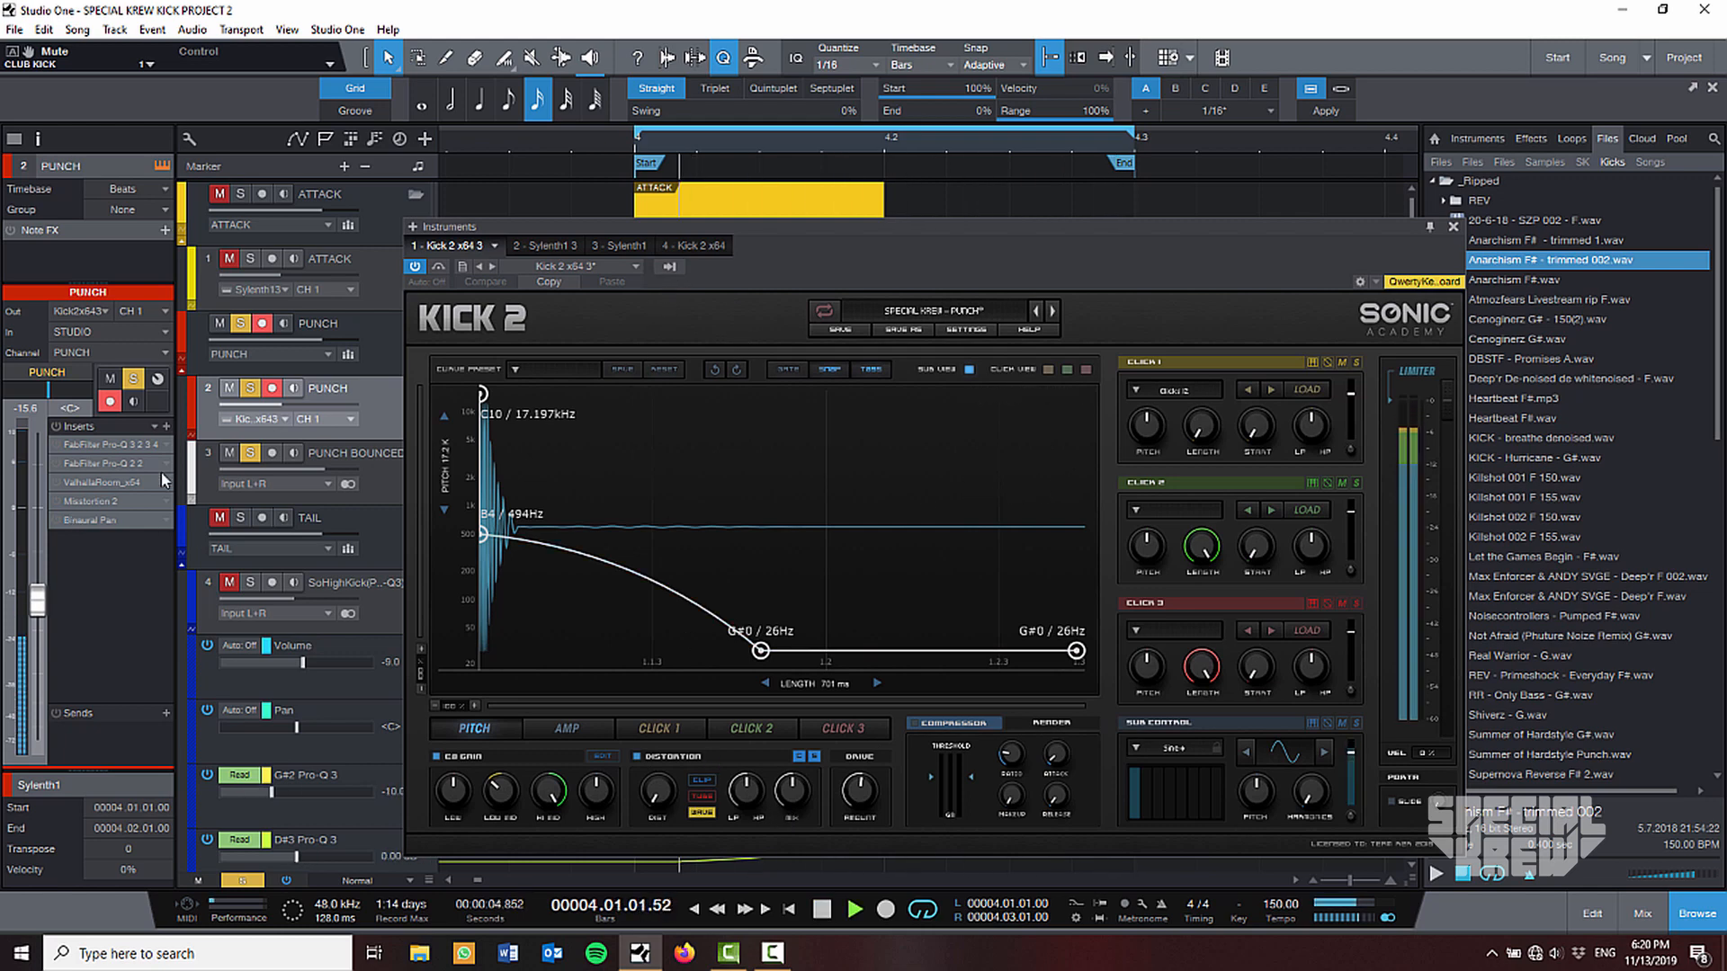
Stop playback, replace the Kick 2 window with the PUNCH track's first FabFilter Pro-Q 3 insert, and examine its EQ curve.
{"action": "key", "text": "space"}
{"action": "left_click", "coordinate": [55, 426]}
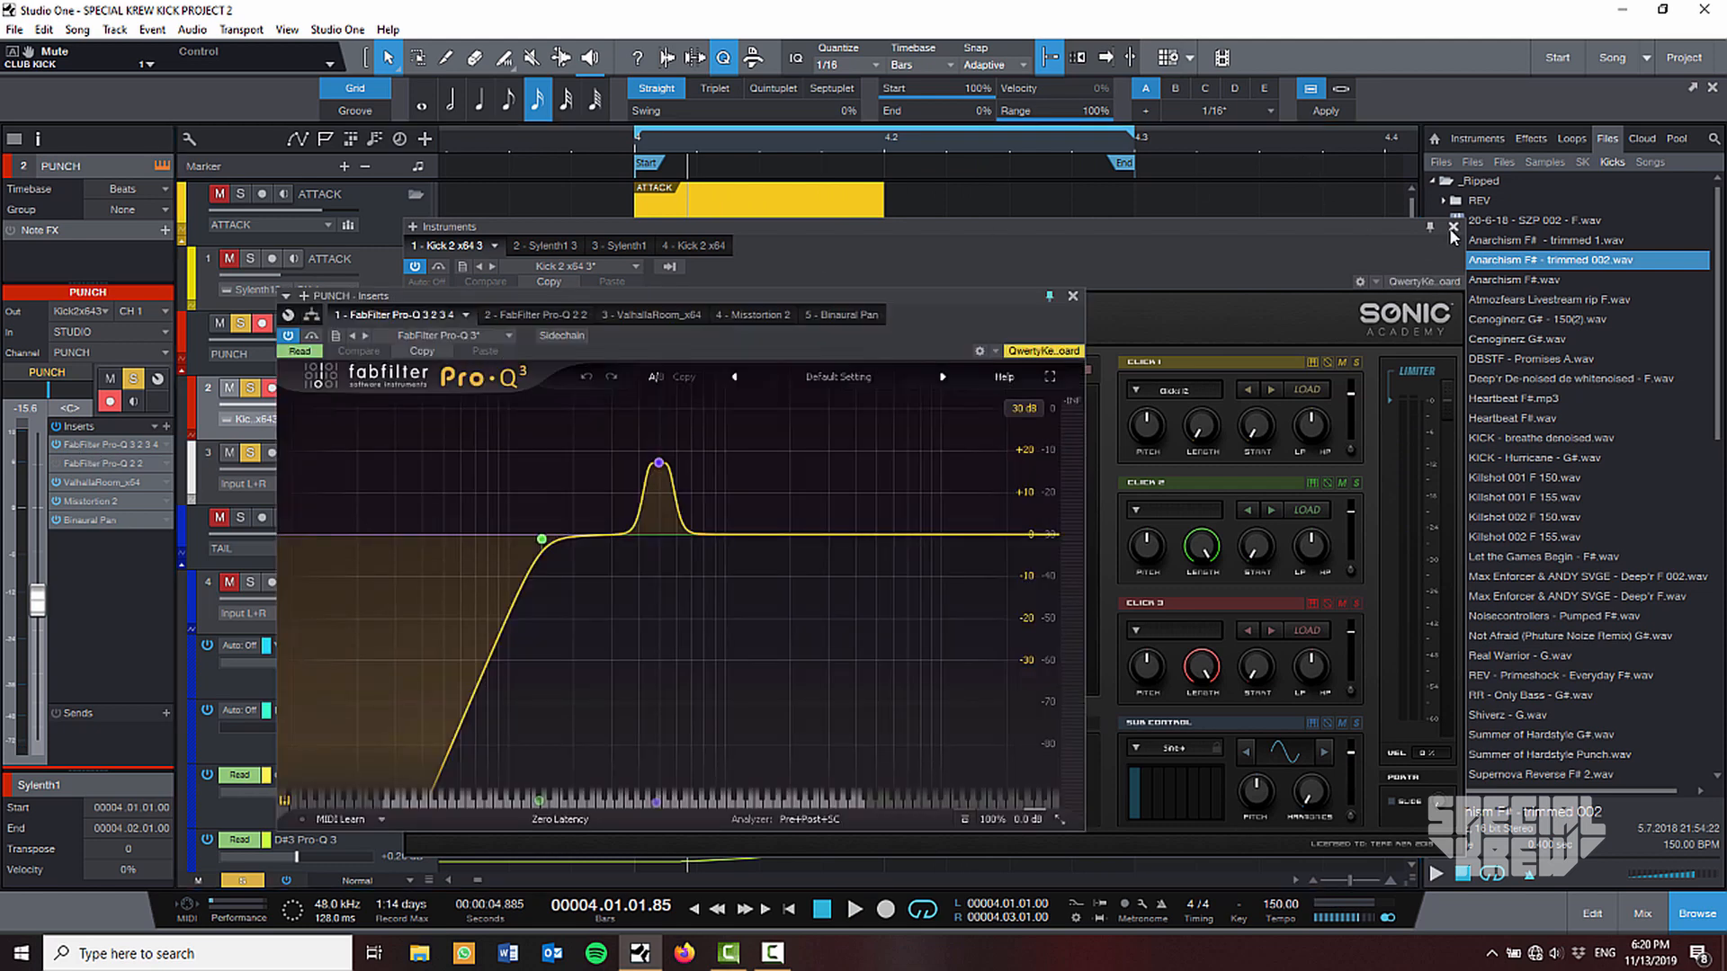
{"action": "left_click", "coordinate": [1453, 226]}
{"action": "left_click_drag", "start_coordinate": [881, 307], "coordinate": [1148, 214]}
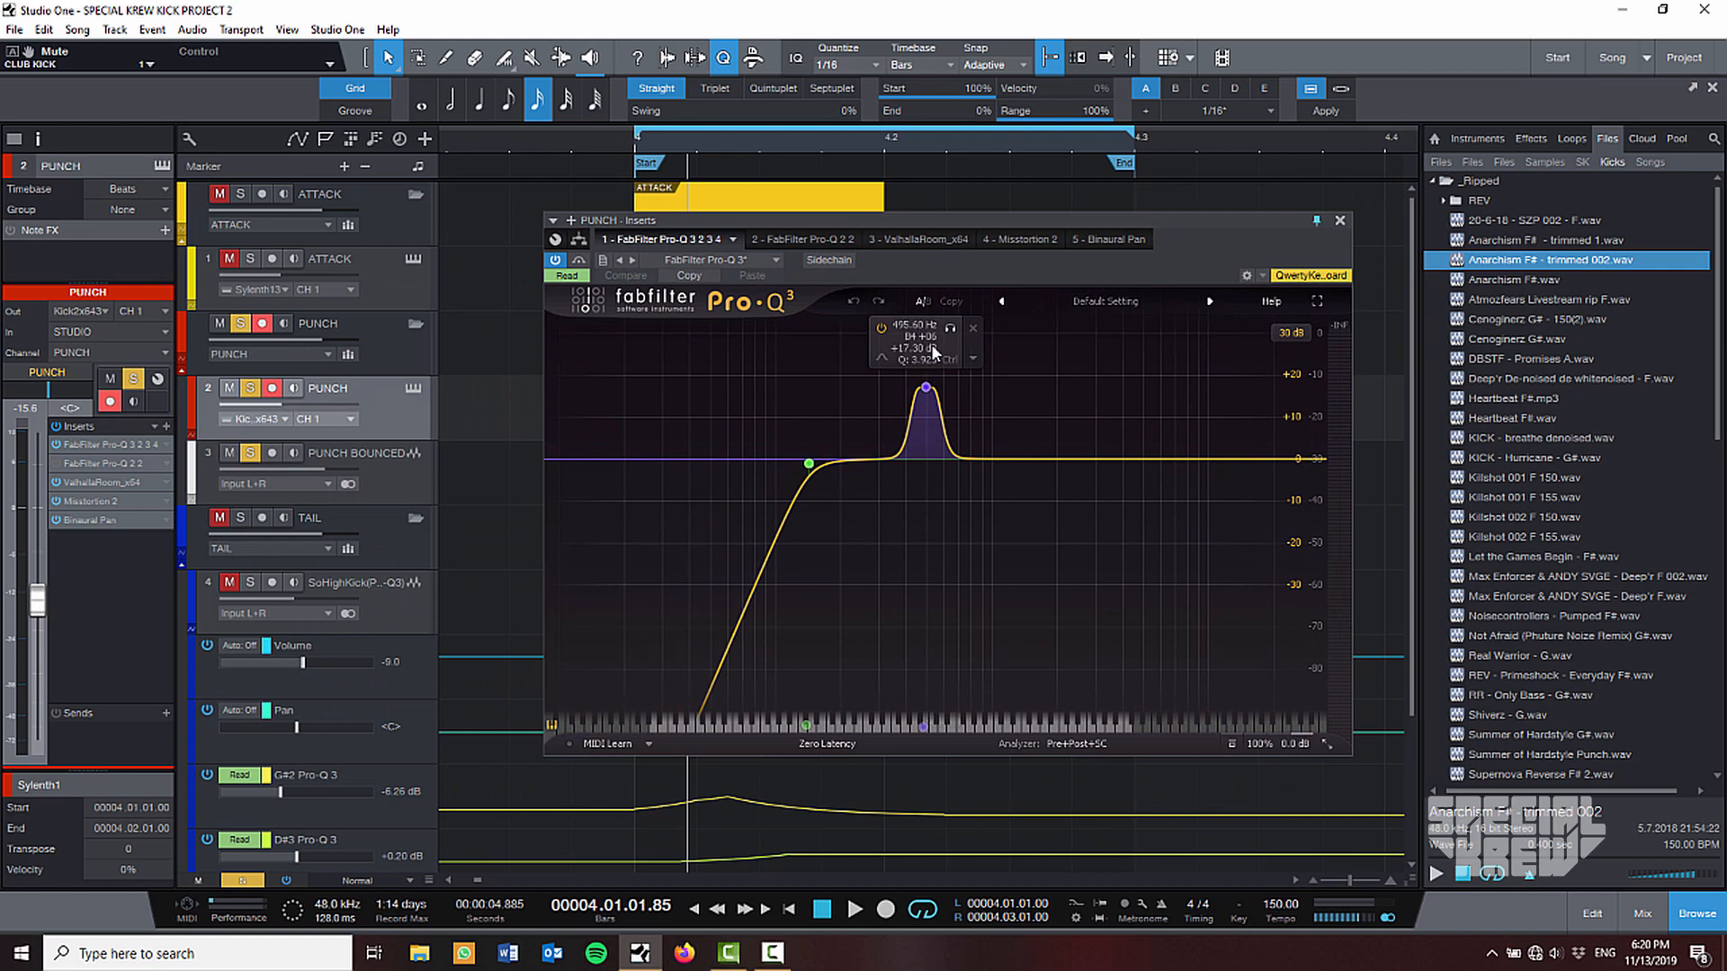
Open the PUNCH track's ValhallaRoom insert and examine its late and early reverb settings.
{"action": "left_click", "coordinate": [110, 493]}
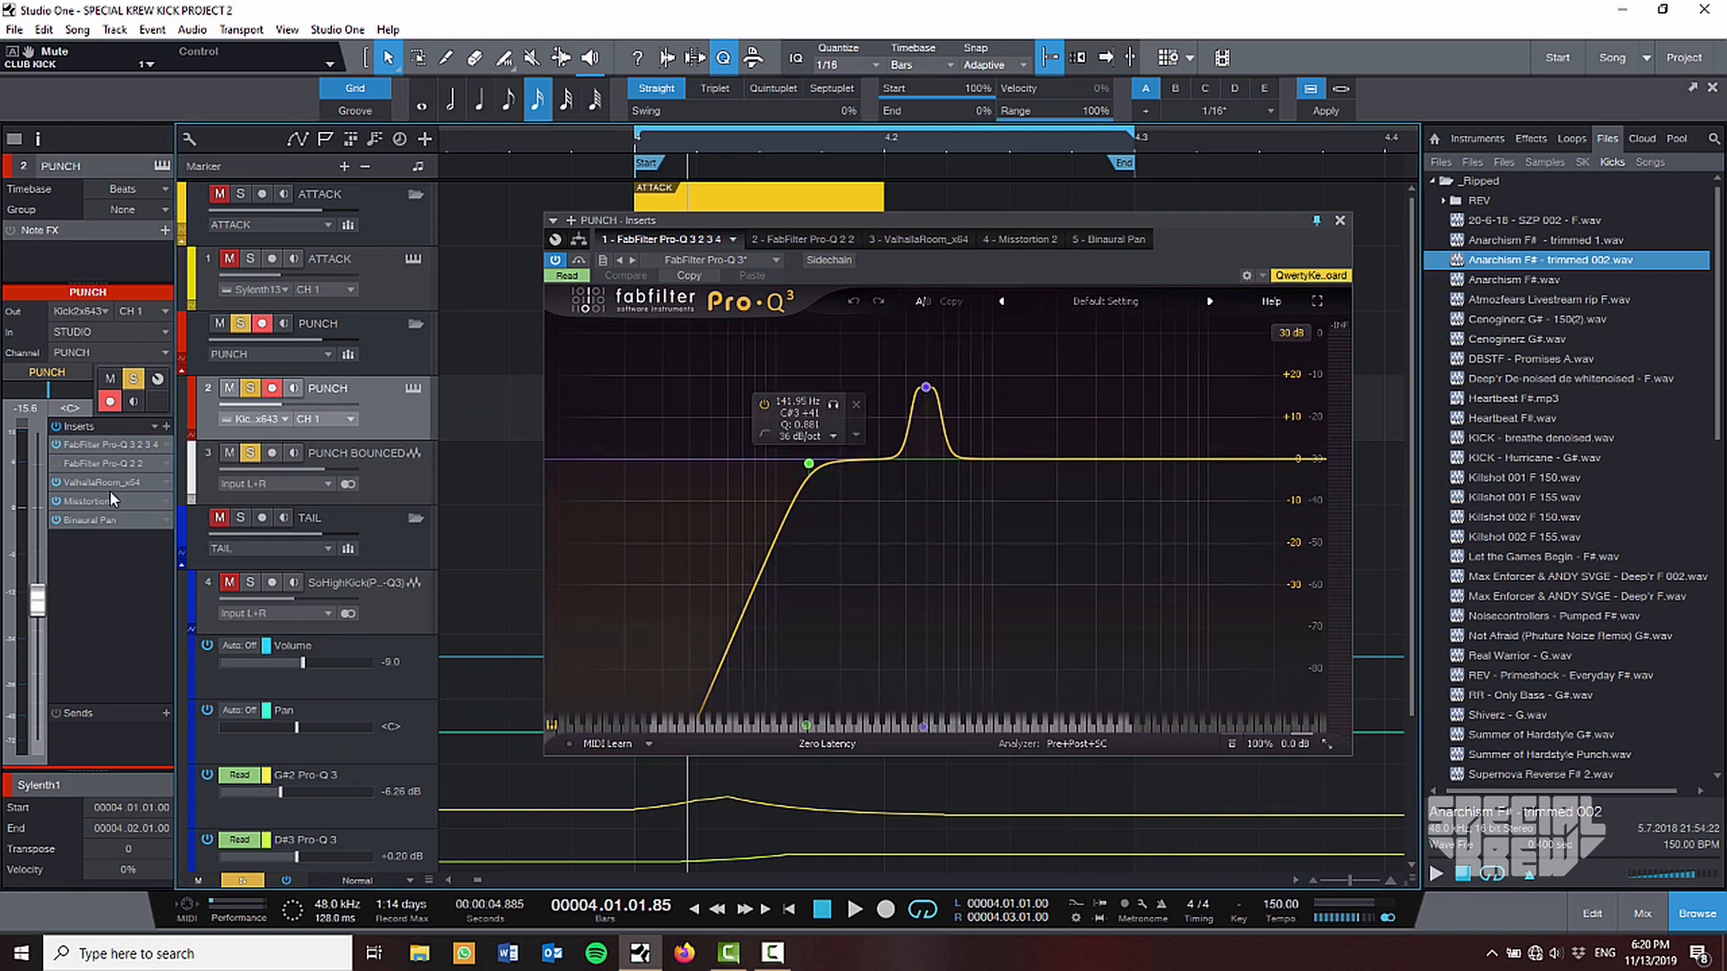
{"action": "double_click", "coordinate": [111, 492]}
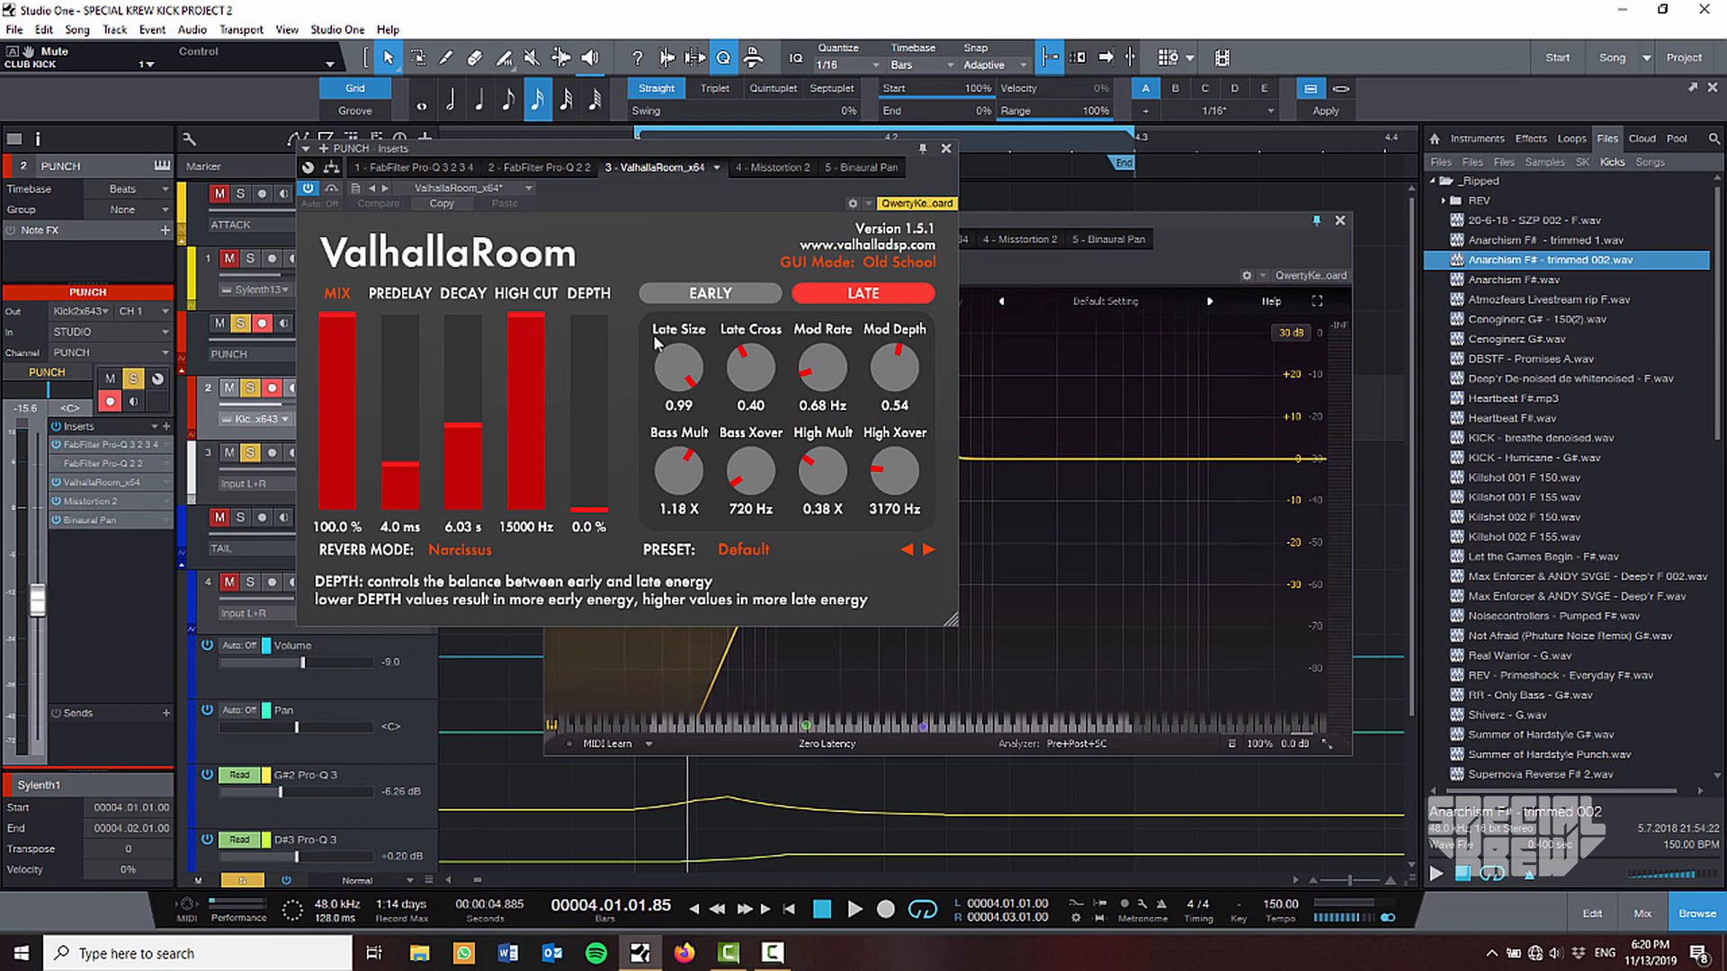
{"action": "left_click", "coordinate": [710, 293]}
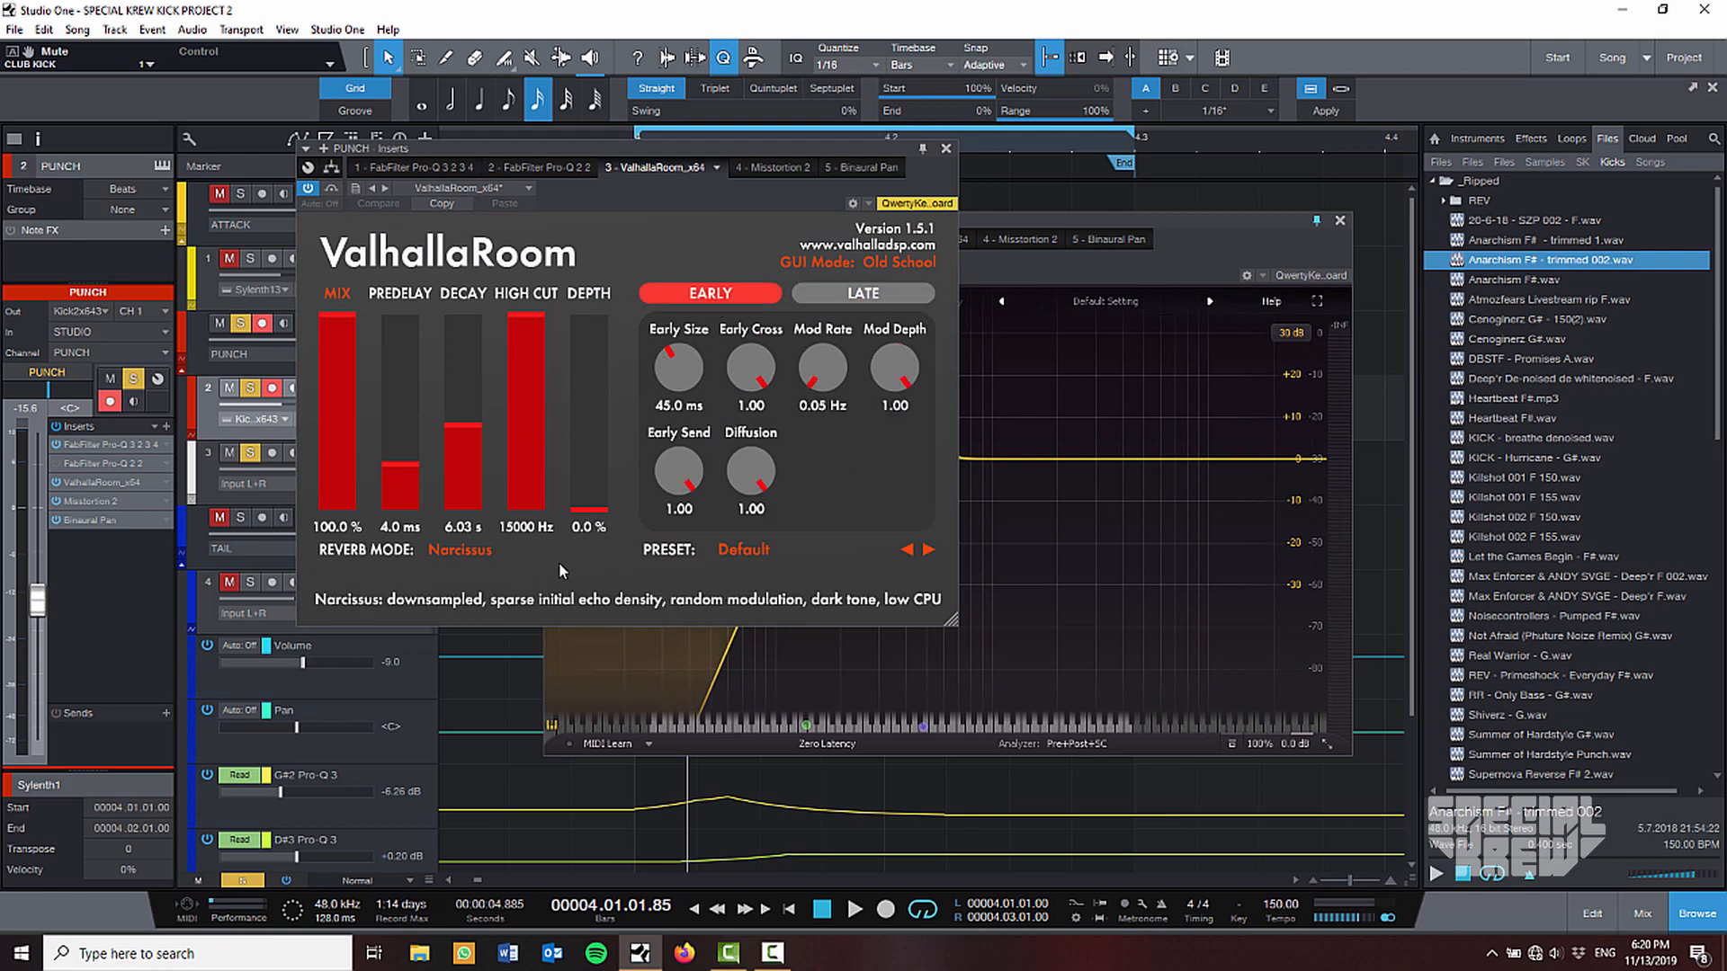
Open the PUNCH track's Misstortion 2 insert, close the EQ window, and examine the distortion's mode and soft clip settings.
{"action": "double_click", "coordinate": [102, 503]}
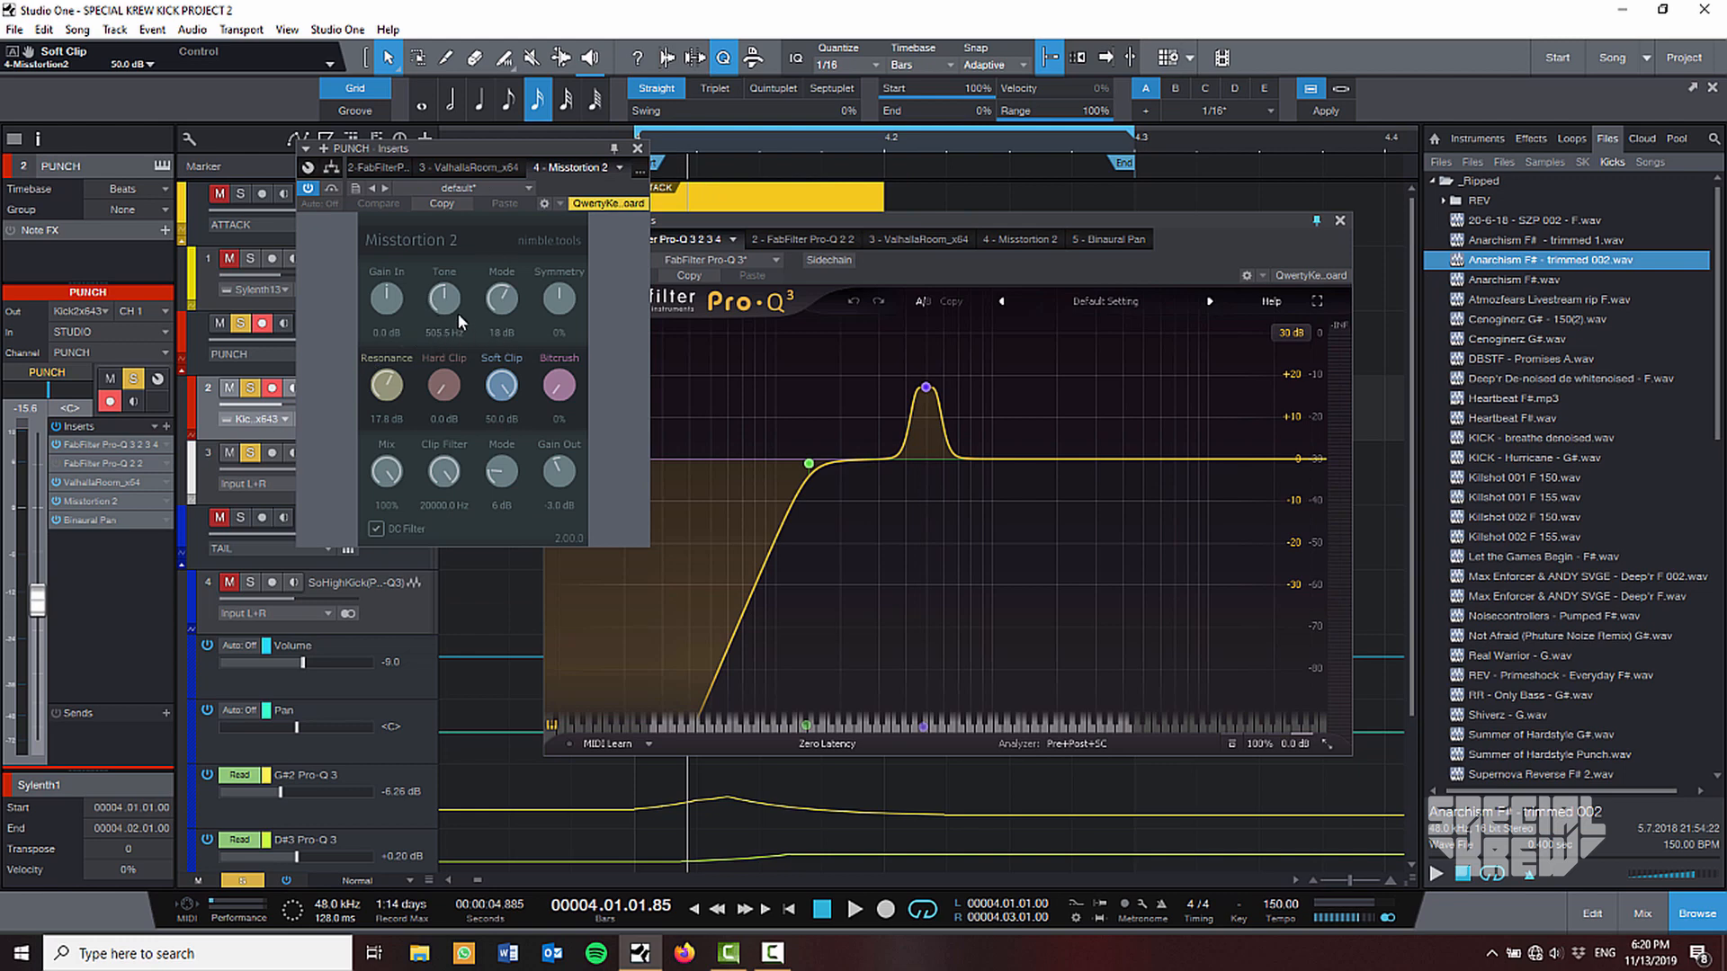
{"action": "left_click", "coordinate": [1339, 220]}
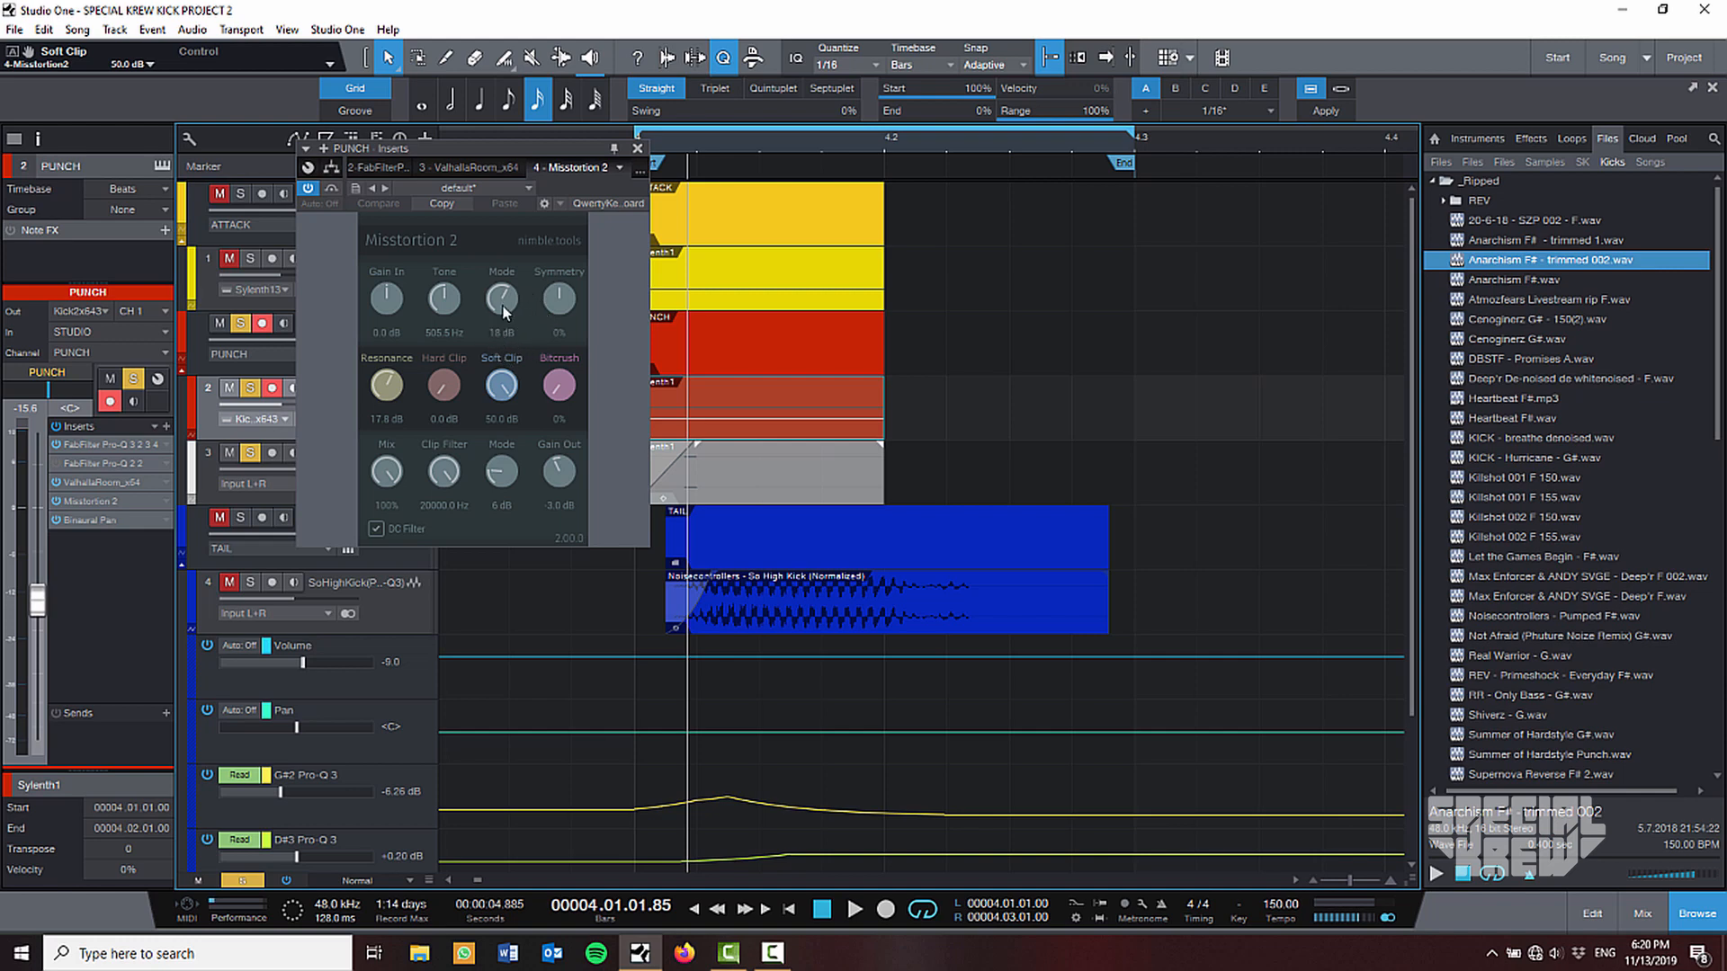
{"action": "left_click_drag", "start_coordinate": [501, 300], "coordinate": [508, 382]}
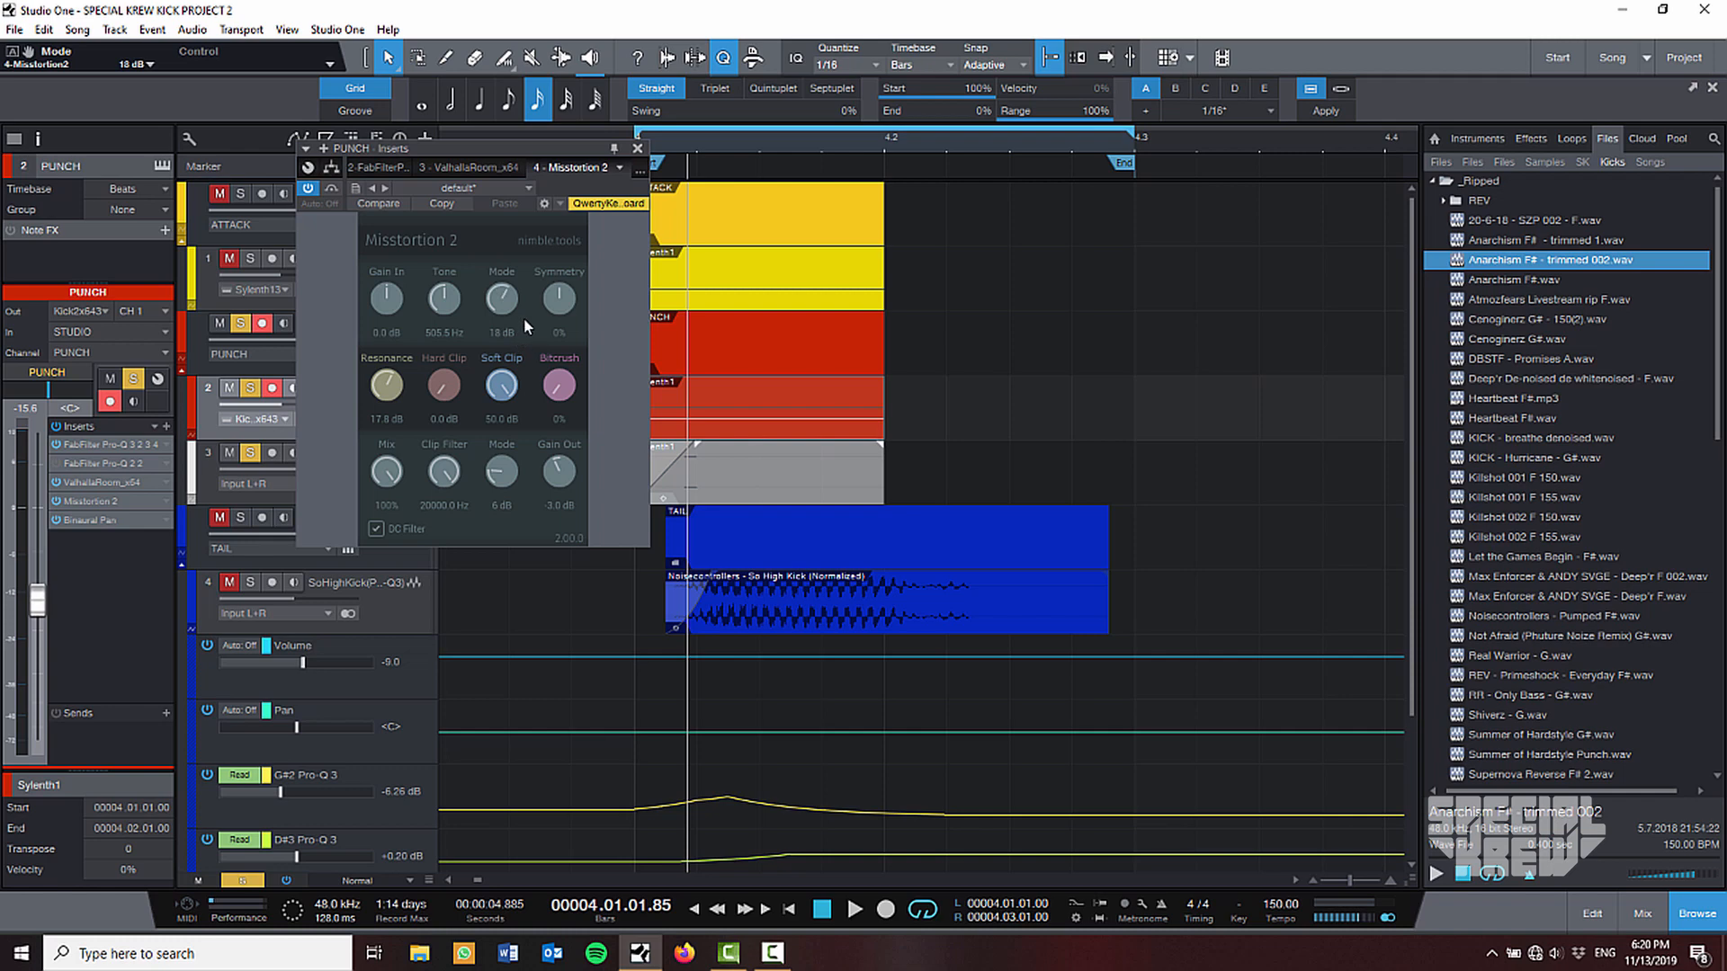
{"action": "scroll", "coordinate": [523, 317], "scroll_direction": "up", "scroll_amount": 1}
{"action": "left_click_drag", "start_coordinate": [510, 146], "coordinate": [1124, 228]}
{"action": "left_click_drag", "start_coordinate": [1020, 139], "coordinate": [969, 141]}
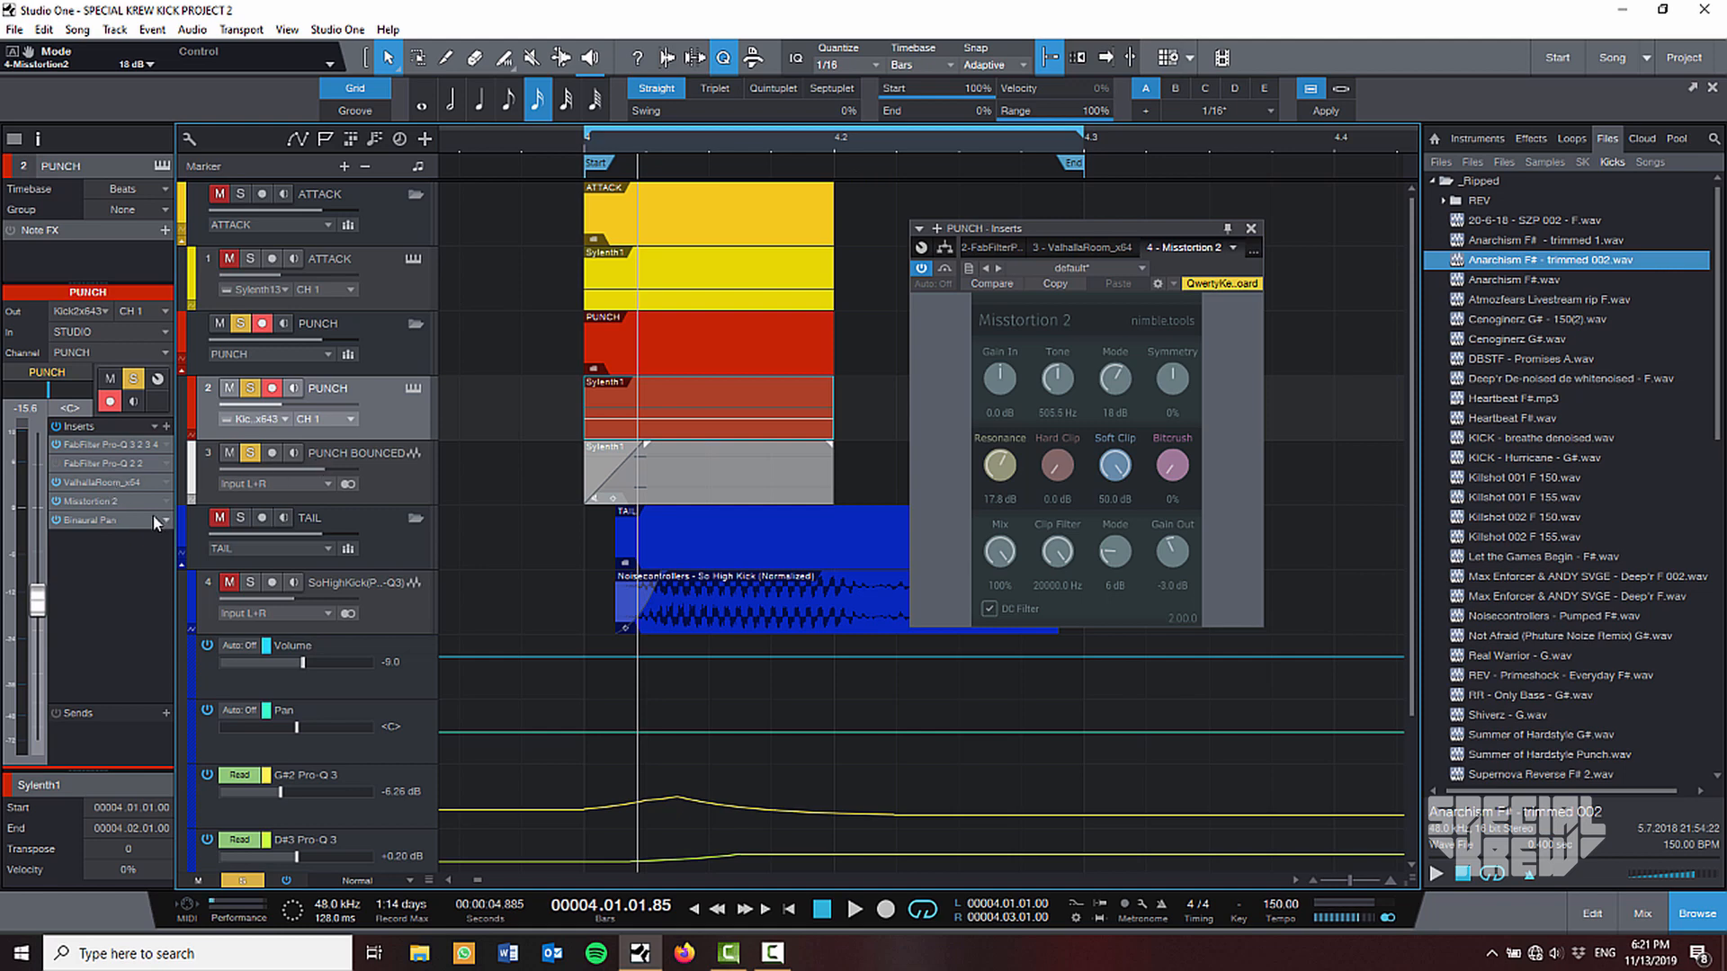
Return to the PUNCH track's ValhallaRoom insert, display its early reflection controls, and start playback.
{"action": "left_click", "coordinate": [115, 486]}
{"action": "left_click_drag", "start_coordinate": [1346, 234], "coordinate": [1009, 277]}
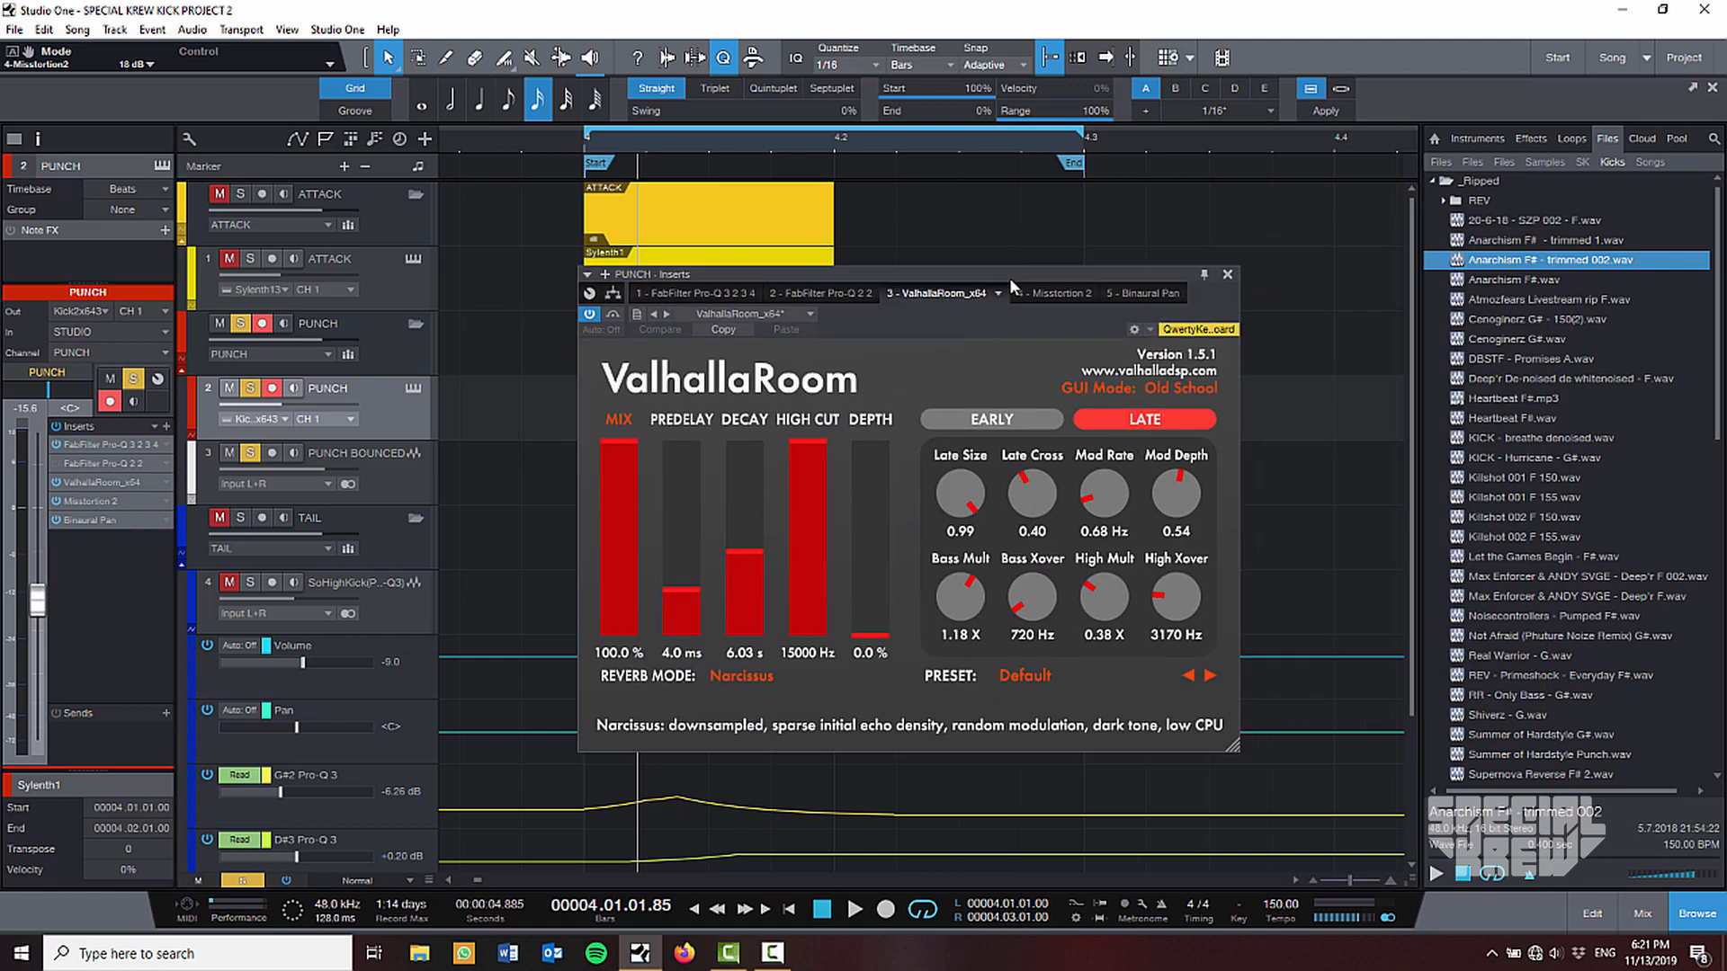
{"action": "left_click", "coordinate": [985, 417]}
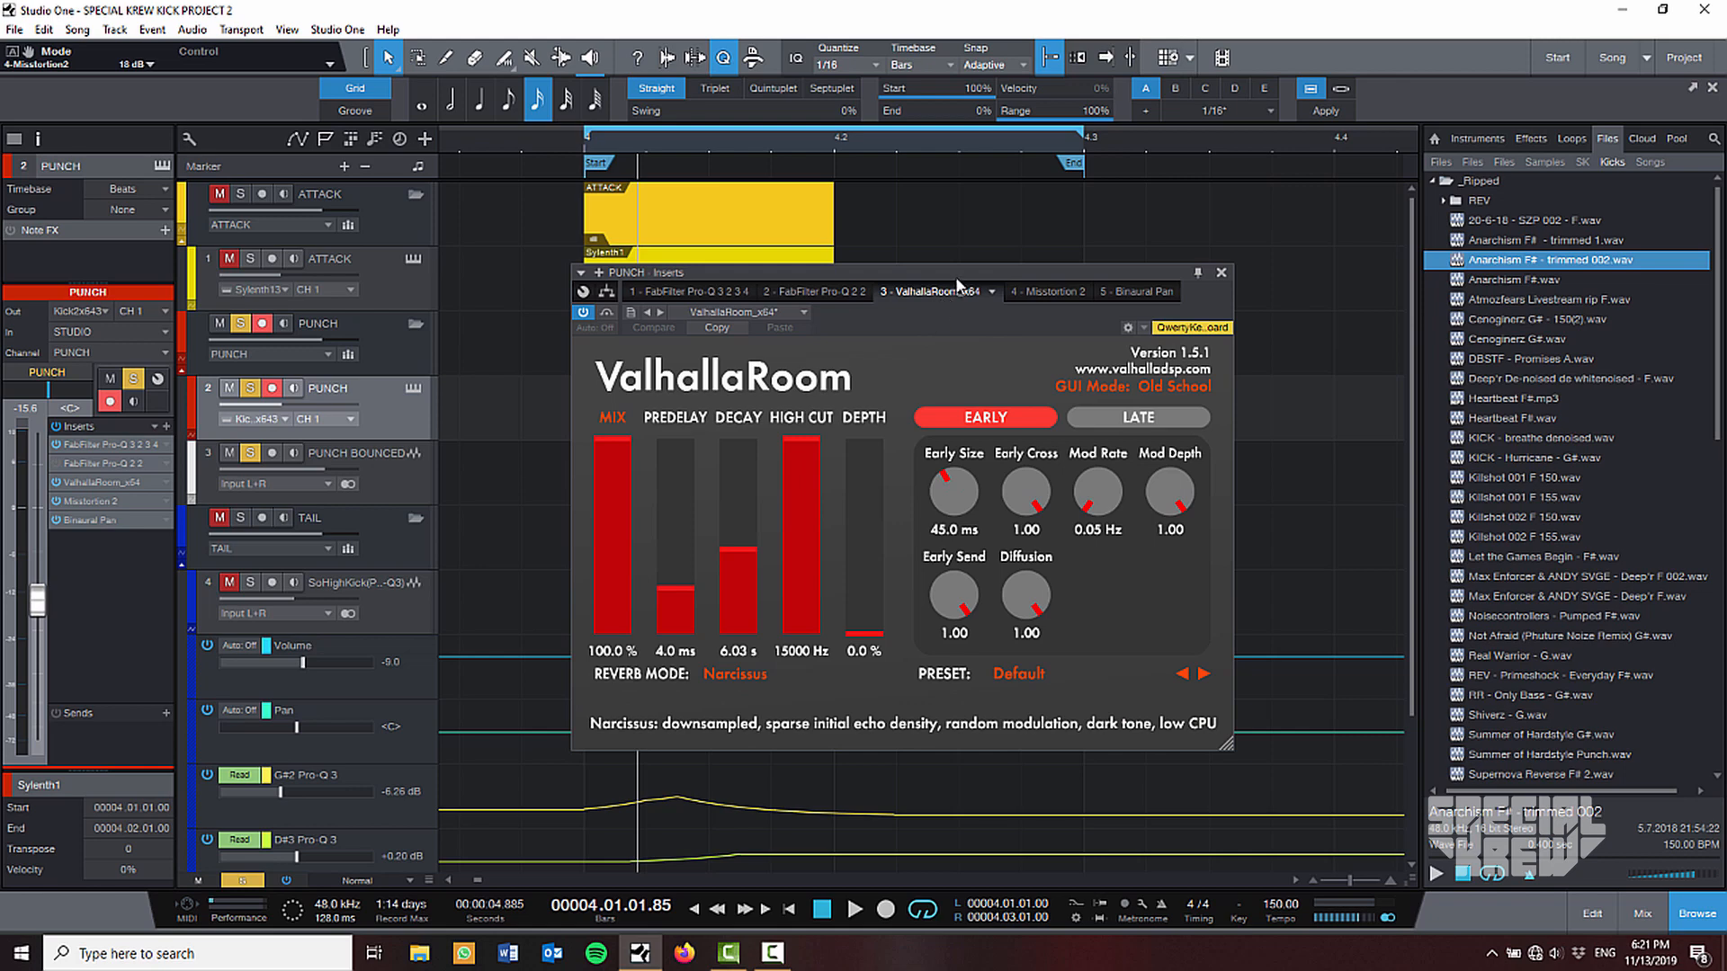
{"action": "left_click_drag", "start_coordinate": [956, 277], "coordinate": [967, 256]}
{"action": "key", "text": "space"}
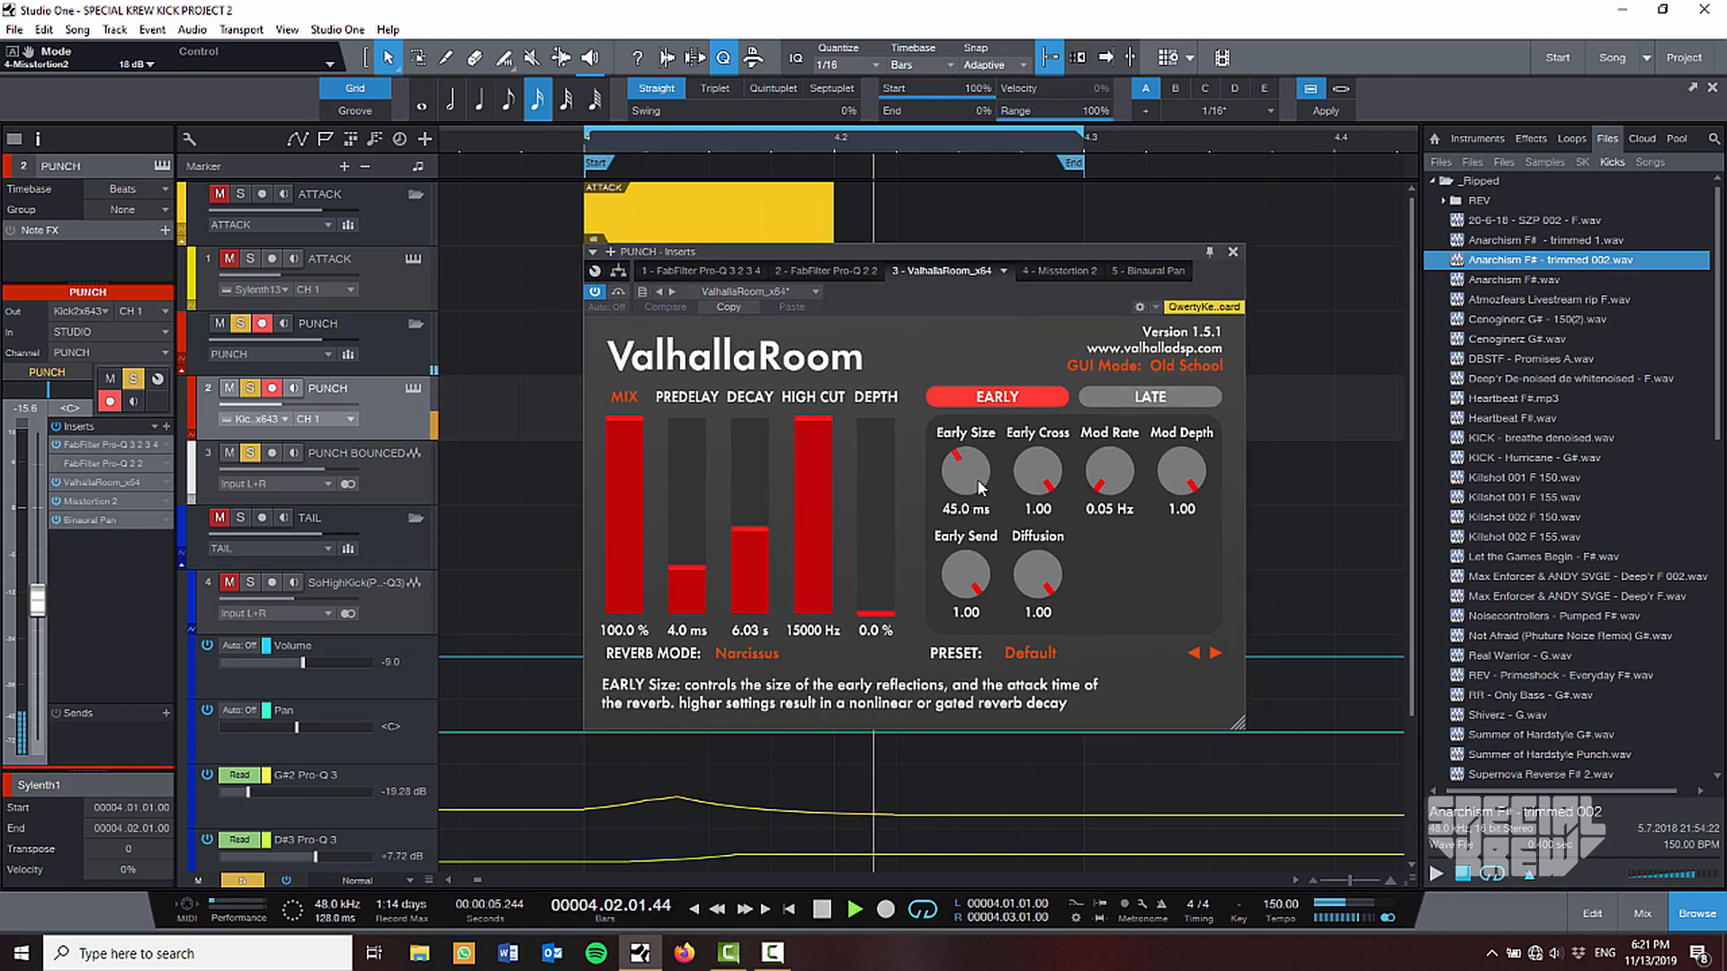
Try an Early Size of 19.1 ms in ValhallaRoom and listen to its effect on the punch.
{"action": "left_click_drag", "start_coordinate": [971, 472], "coordinate": [969, 529]}
{"action": "key", "text": "space"}
{"action": "key", "text": "space"}
{"action": "key", "text": "space"}
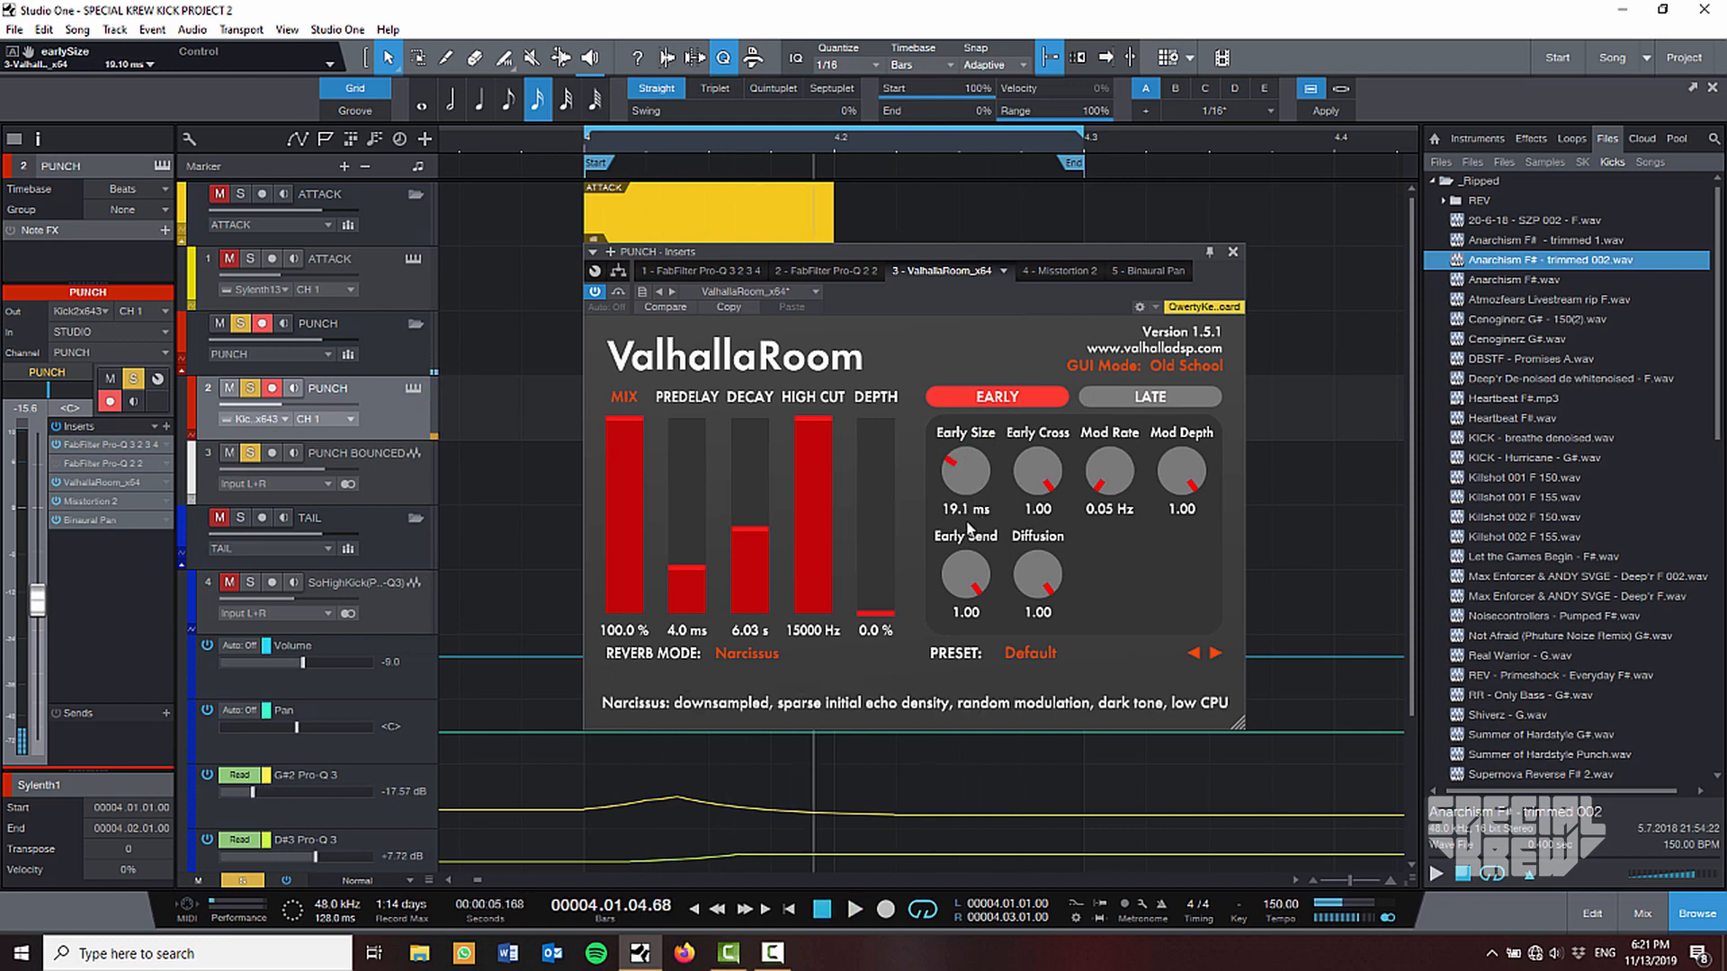
Set ValhallaRoom's Early Size to 45 ms and close the reverb window.
{"action": "left_click", "coordinate": [959, 516]}
{"action": "type", "text": "45"}
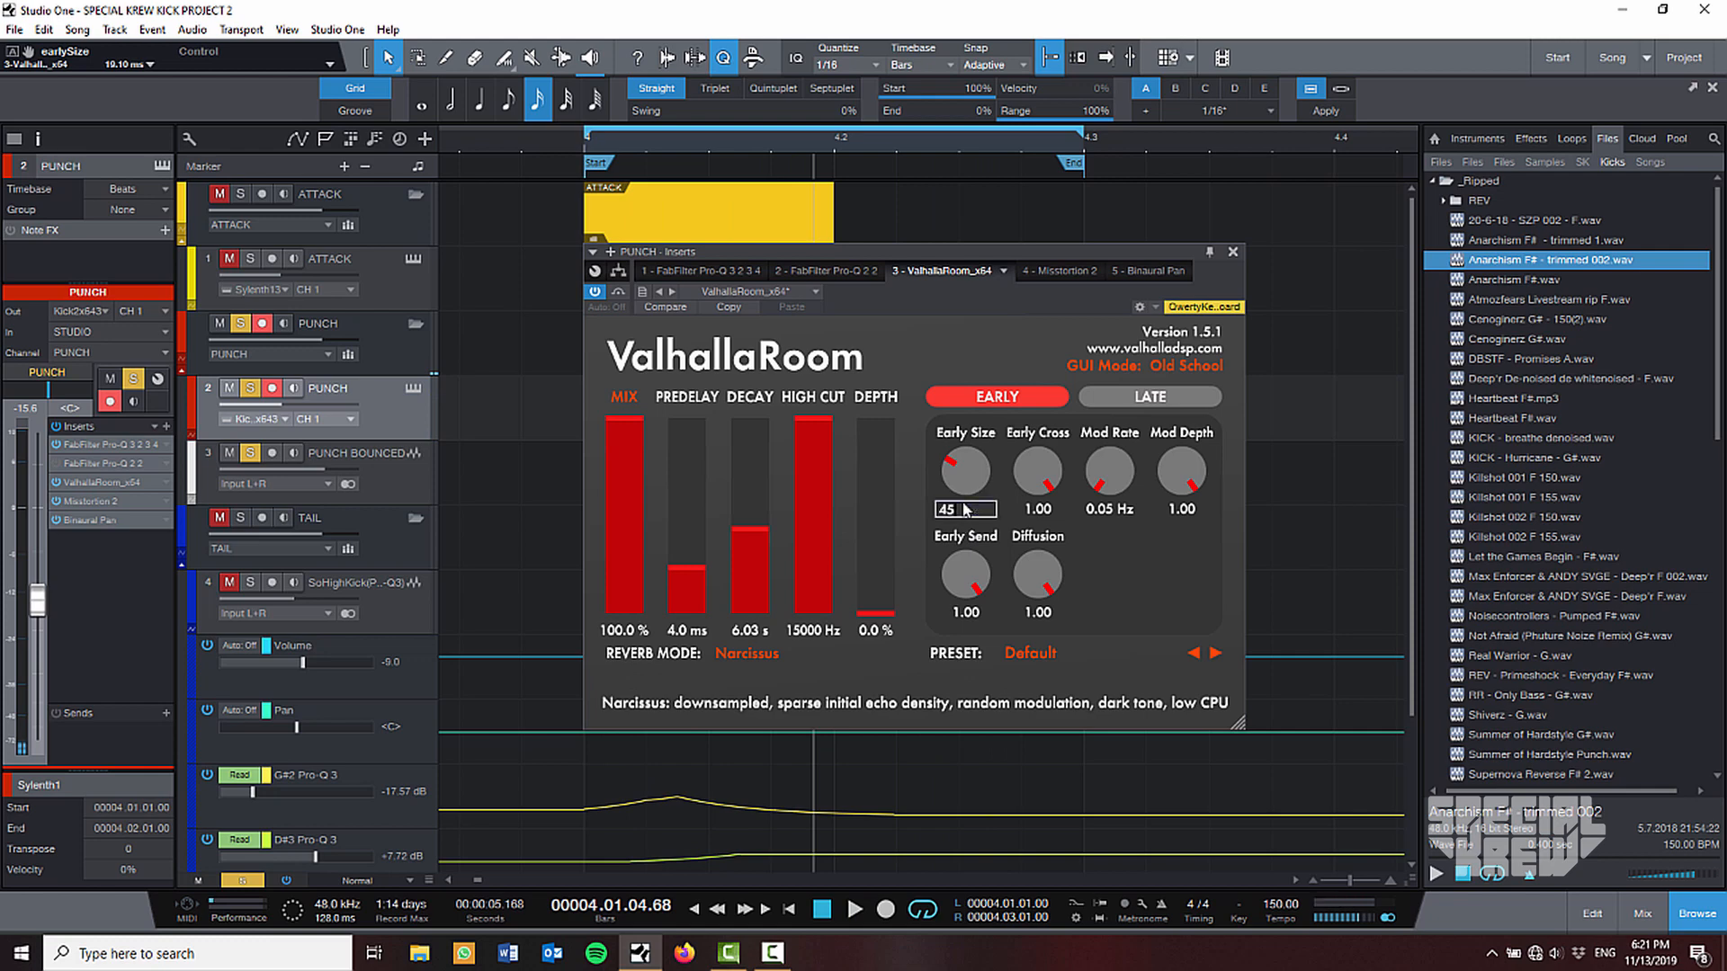
{"action": "key", "text": "Return"}
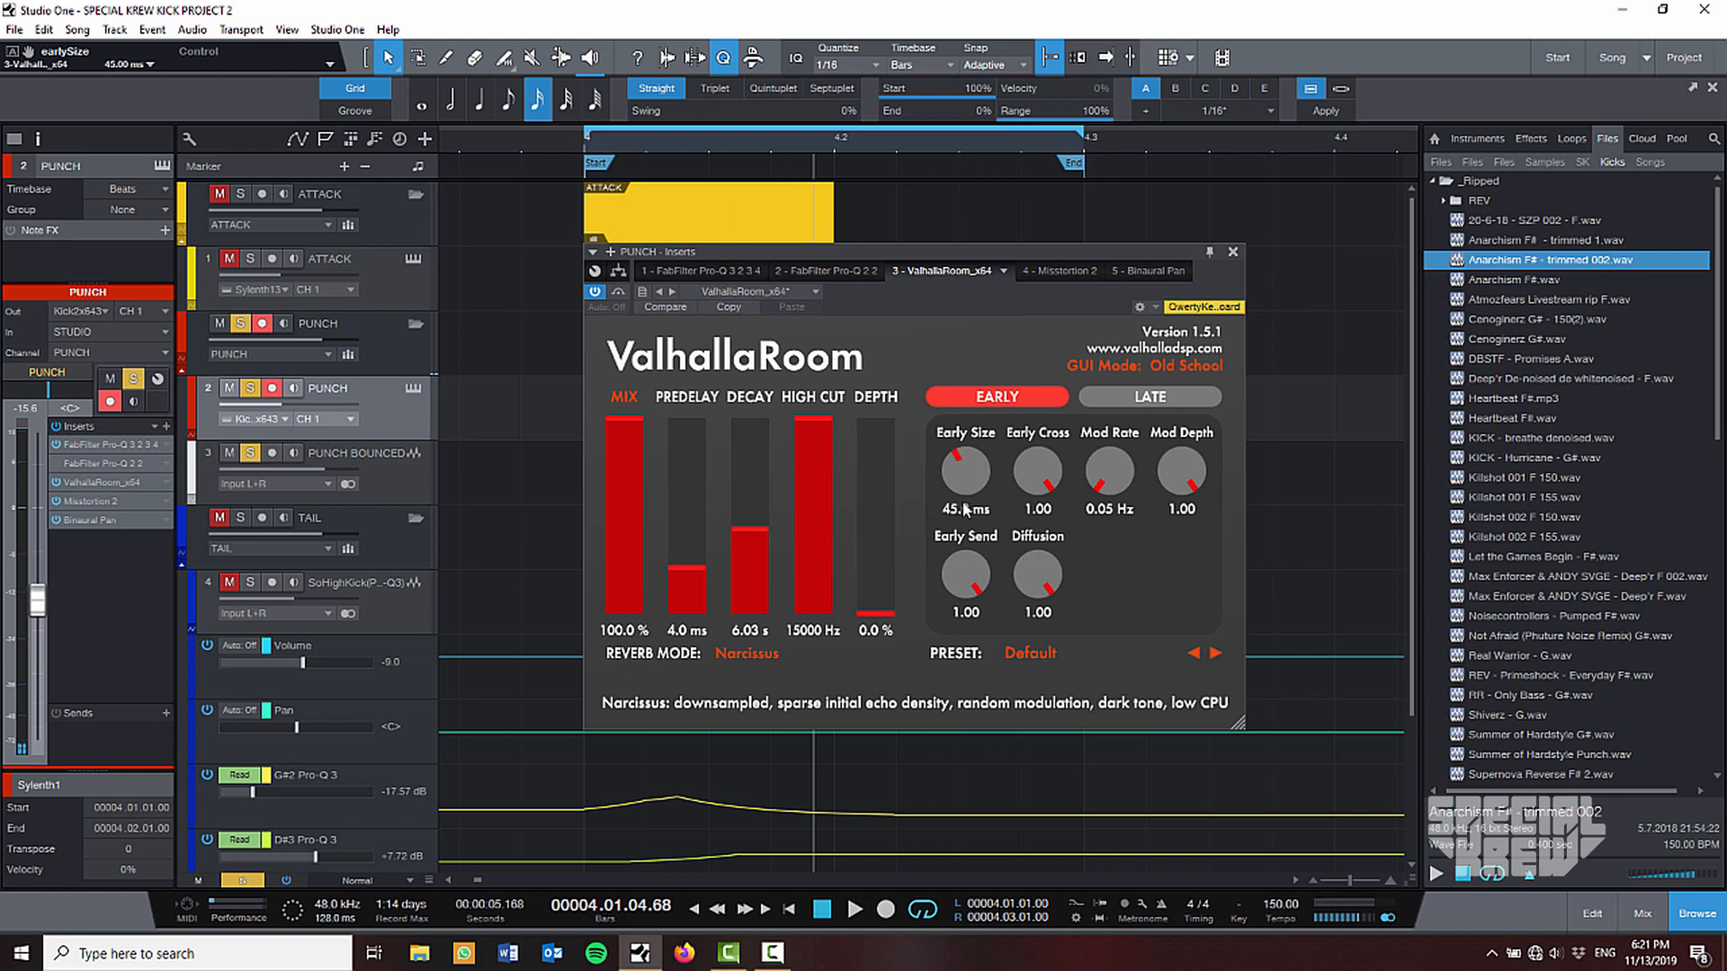
{"action": "left_click", "coordinate": [1232, 255]}
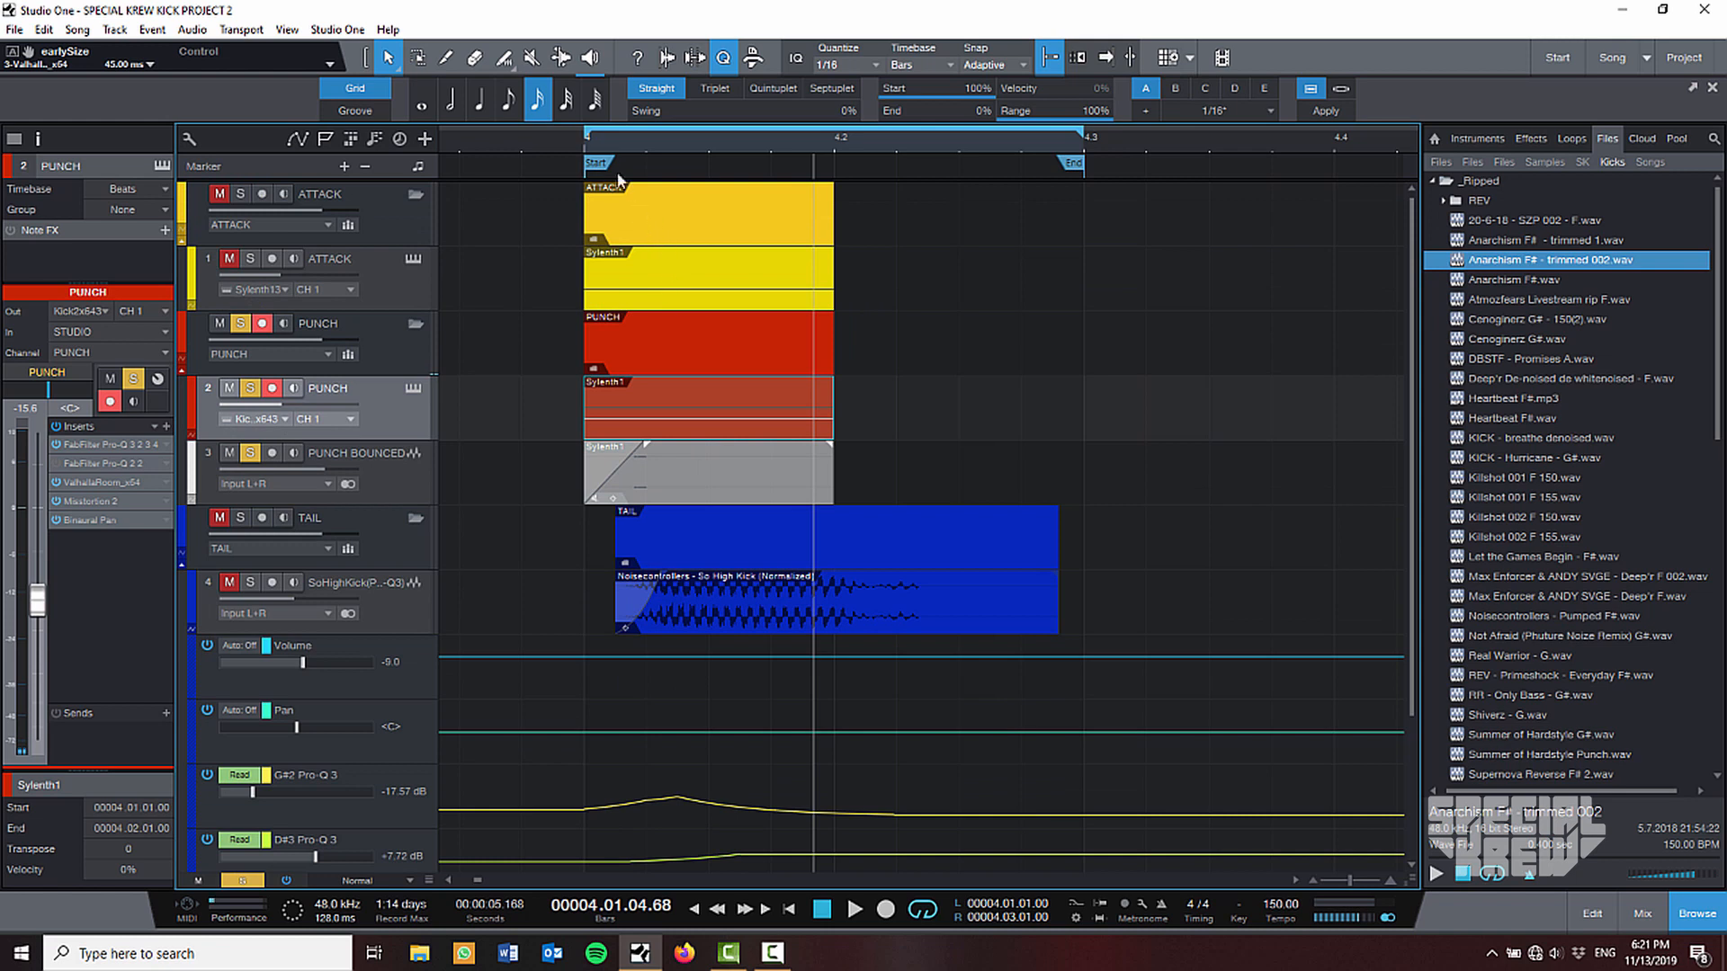
Clear the solos and mutes on all tracks and disarm recording on the PUNCH folder track.
{"action": "left_click_drag", "start_coordinate": [556, 134], "coordinate": [608, 149]}
{"action": "right_click", "coordinate": [597, 261]}
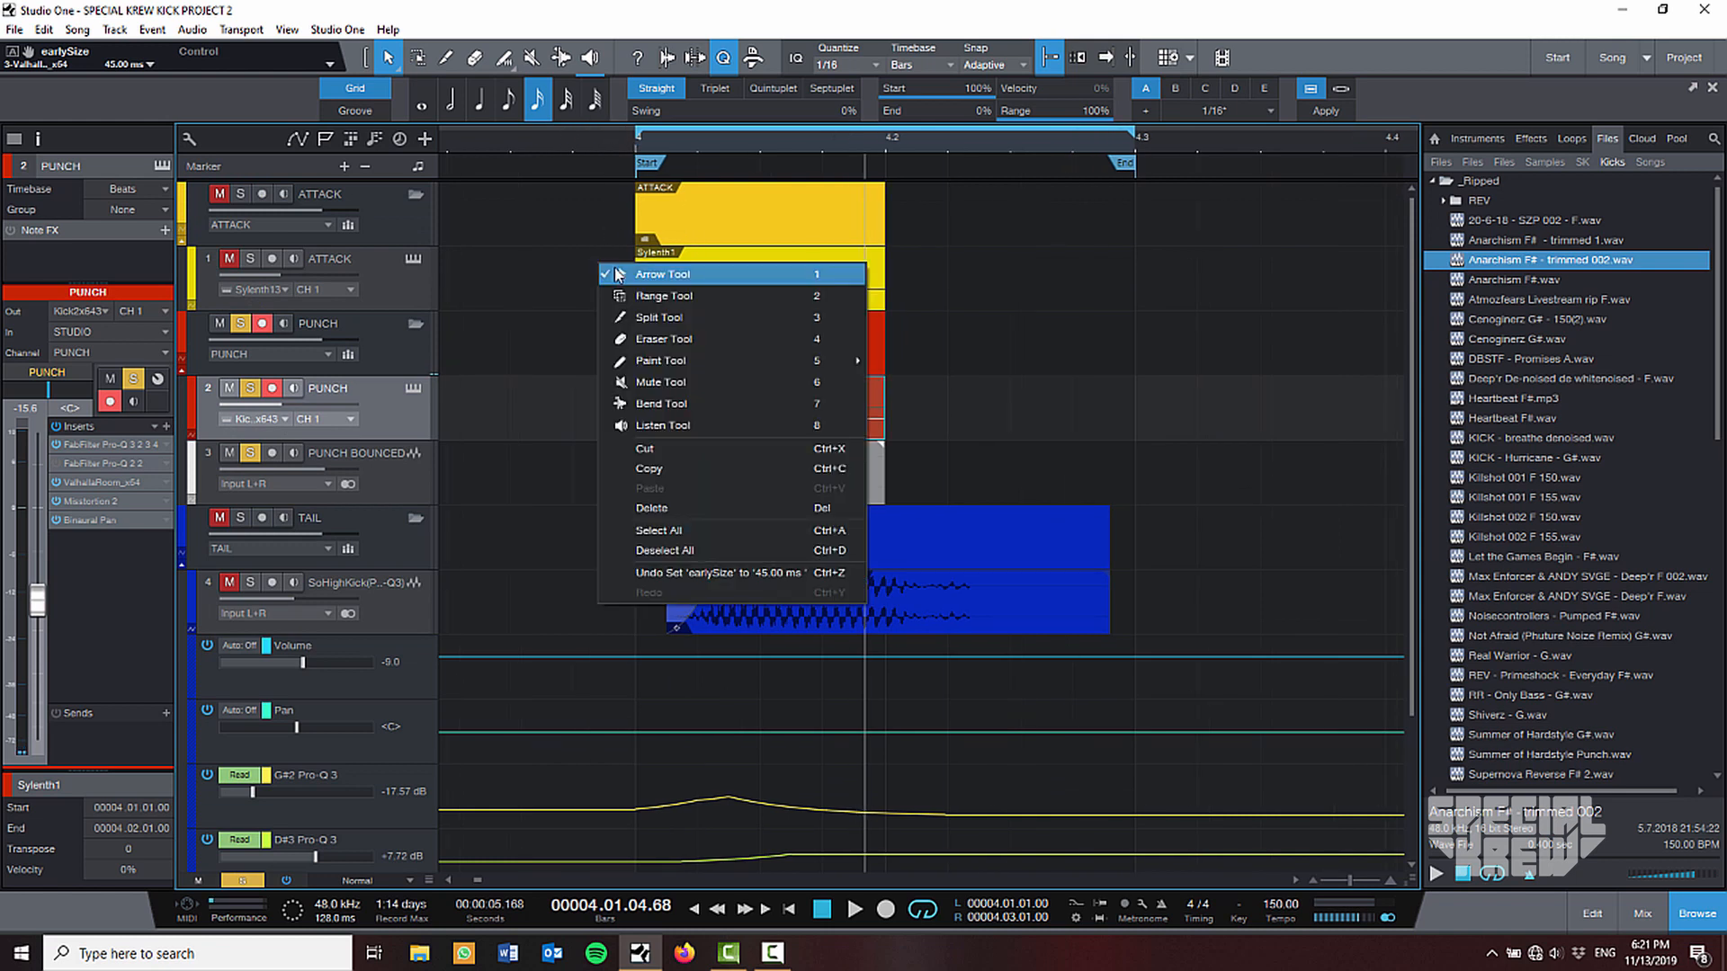
{"action": "left_click", "coordinate": [615, 271]}
{"action": "key", "text": "ctrl+shift+s"}
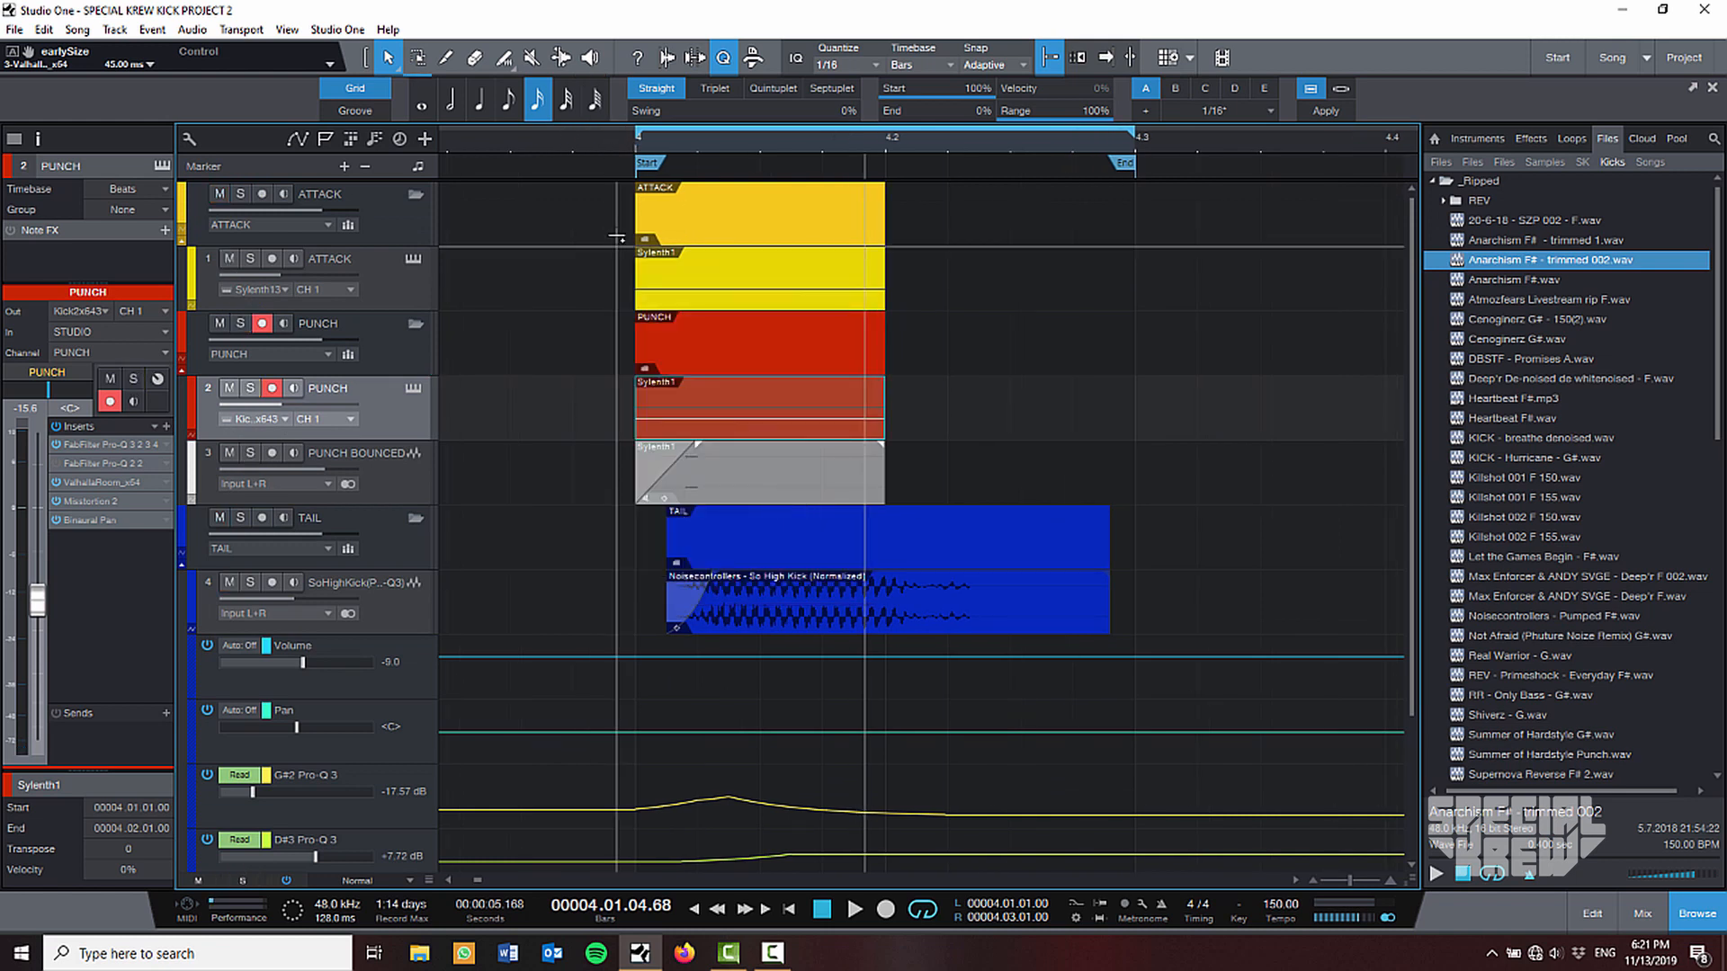
{"action": "left_click", "coordinate": [262, 324]}
Mute the PUNCH instrument event and unmute the PUNCH BOUNCED audio event.
{"action": "scroll", "coordinate": [663, 317], "scroll_direction": "down", "scroll_amount": 2}
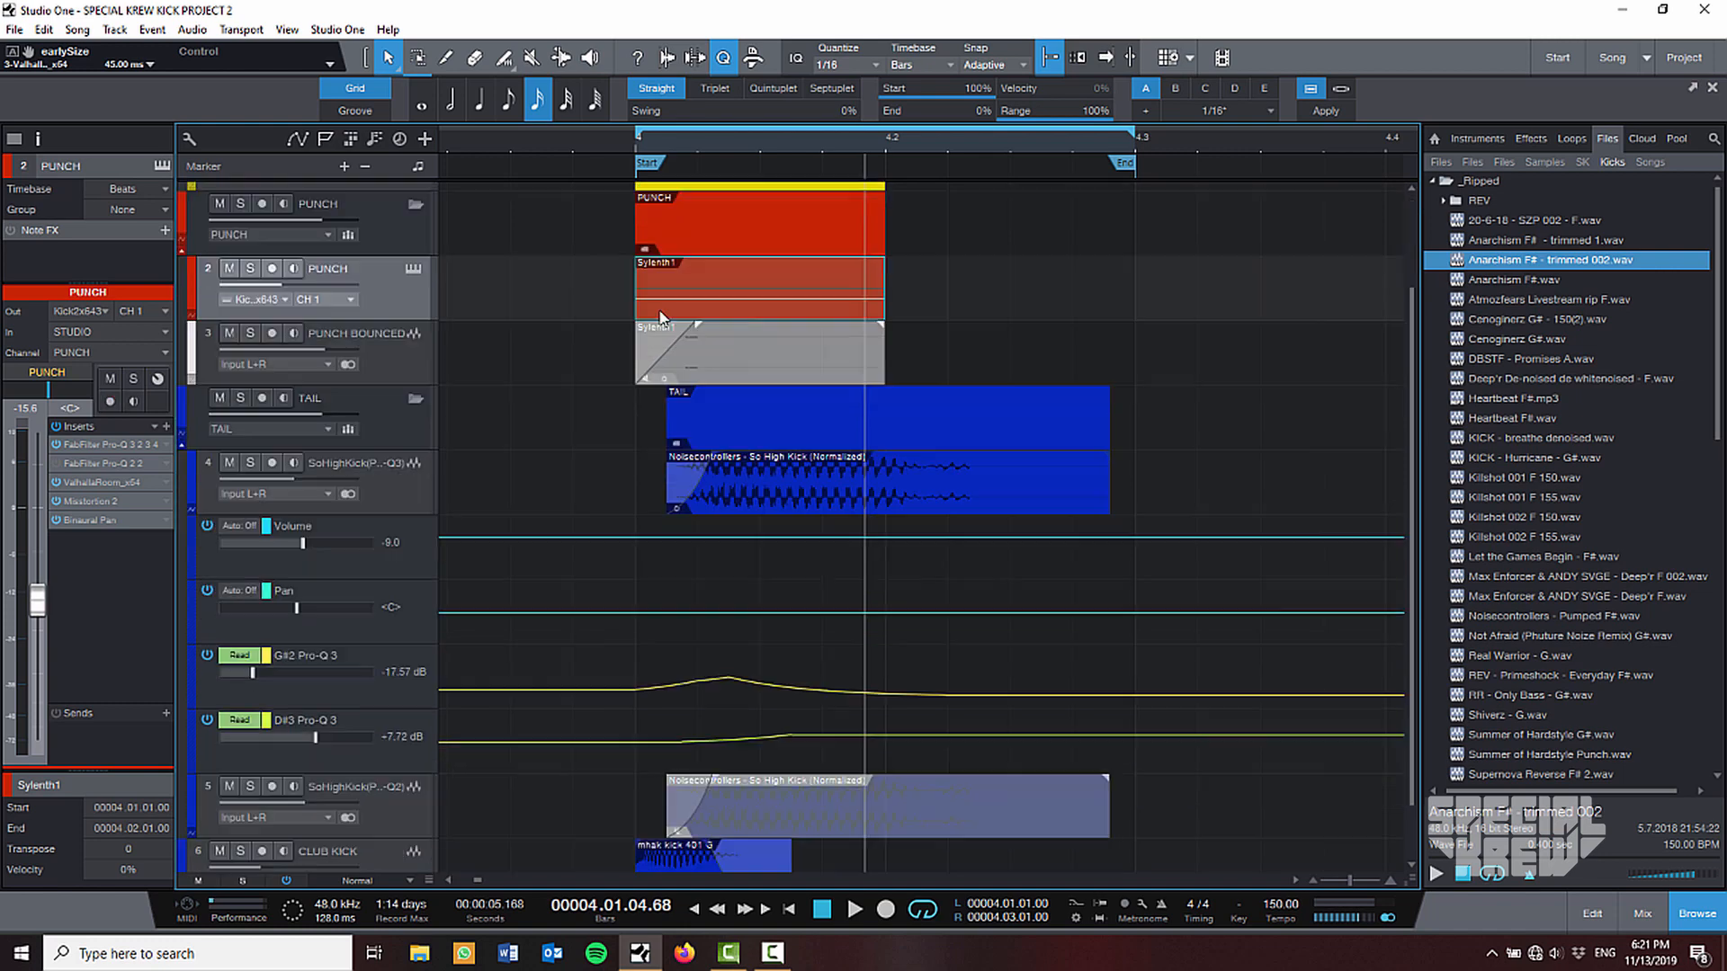
{"action": "scroll", "coordinate": [659, 315], "scroll_direction": "up", "scroll_amount": 1}
{"action": "key", "text": "6"}
{"action": "scroll", "coordinate": [686, 352], "scroll_direction": "up", "scroll_amount": 1}
{"action": "key", "text": "1"}
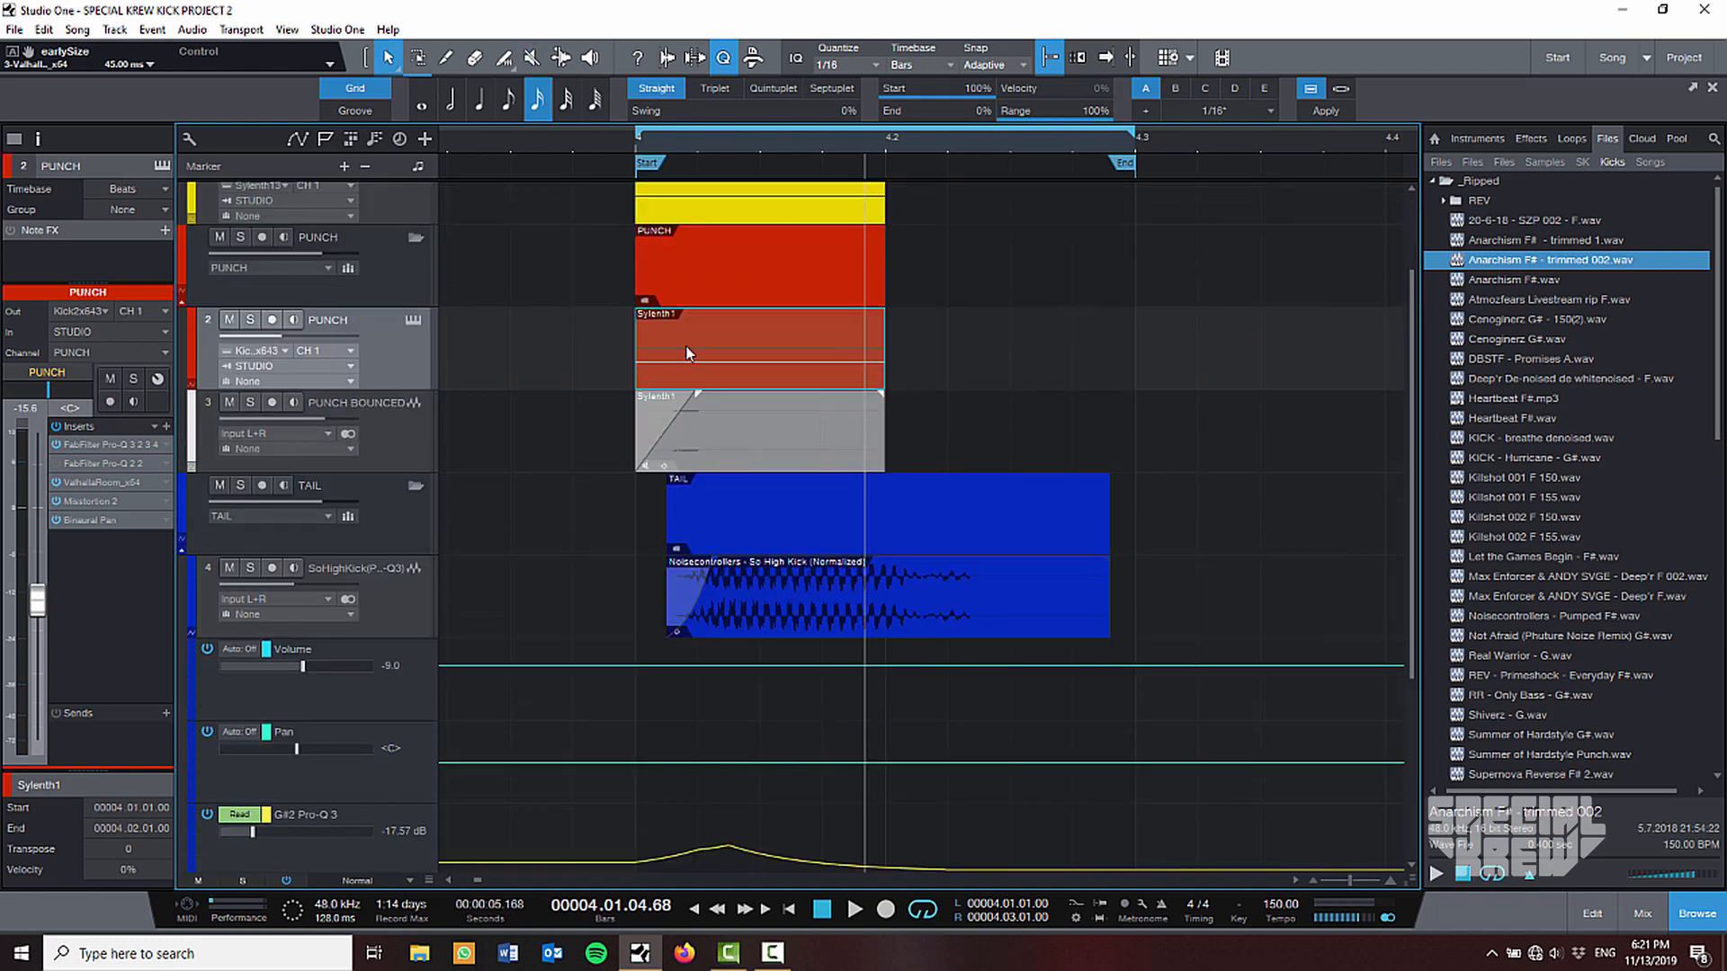
{"action": "key", "text": "6"}
{"action": "key", "text": "w"}
{"action": "key", "text": "e"}
{"action": "left_click", "coordinate": [817, 362]}
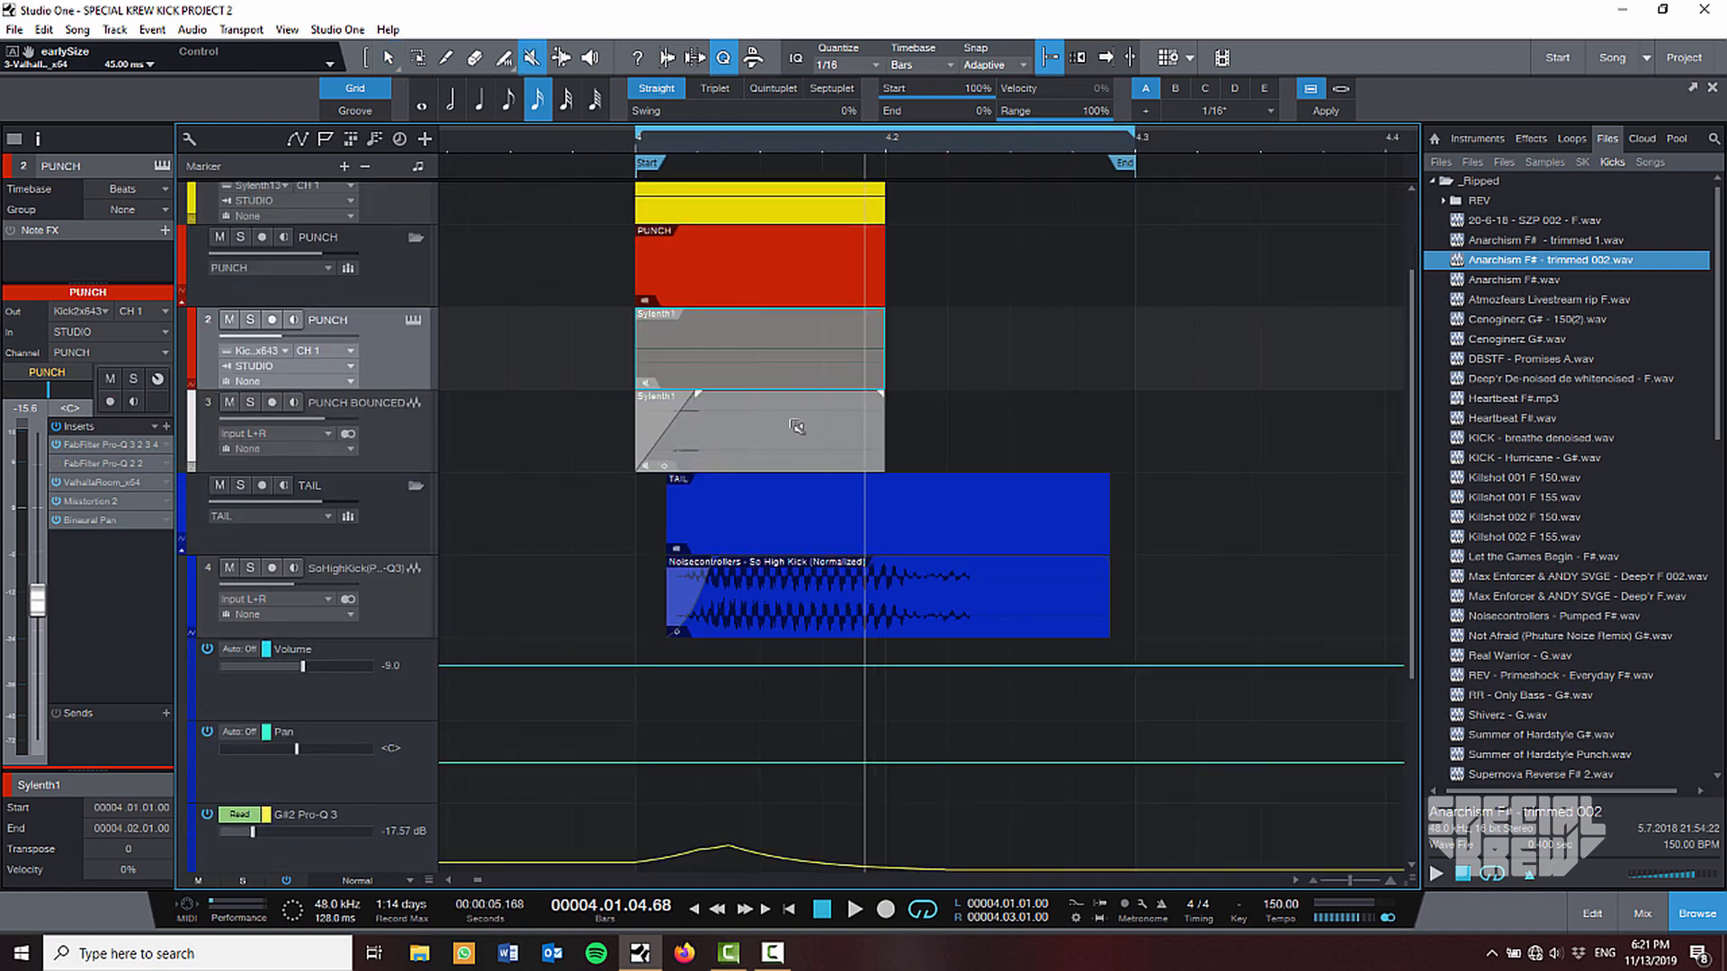
{"action": "left_click", "coordinate": [797, 427]}
{"action": "key", "text": "1"}
Remove the fade-in from the PUNCH BOUNCED event and audition the track soloed.
{"action": "right_click", "coordinate": [602, 428]}
{"action": "key", "text": "Escape"}
{"action": "left_click", "coordinate": [699, 438]}
{"action": "scroll", "coordinate": [778, 297], "scroll_direction": "up", "scroll_amount": 1}
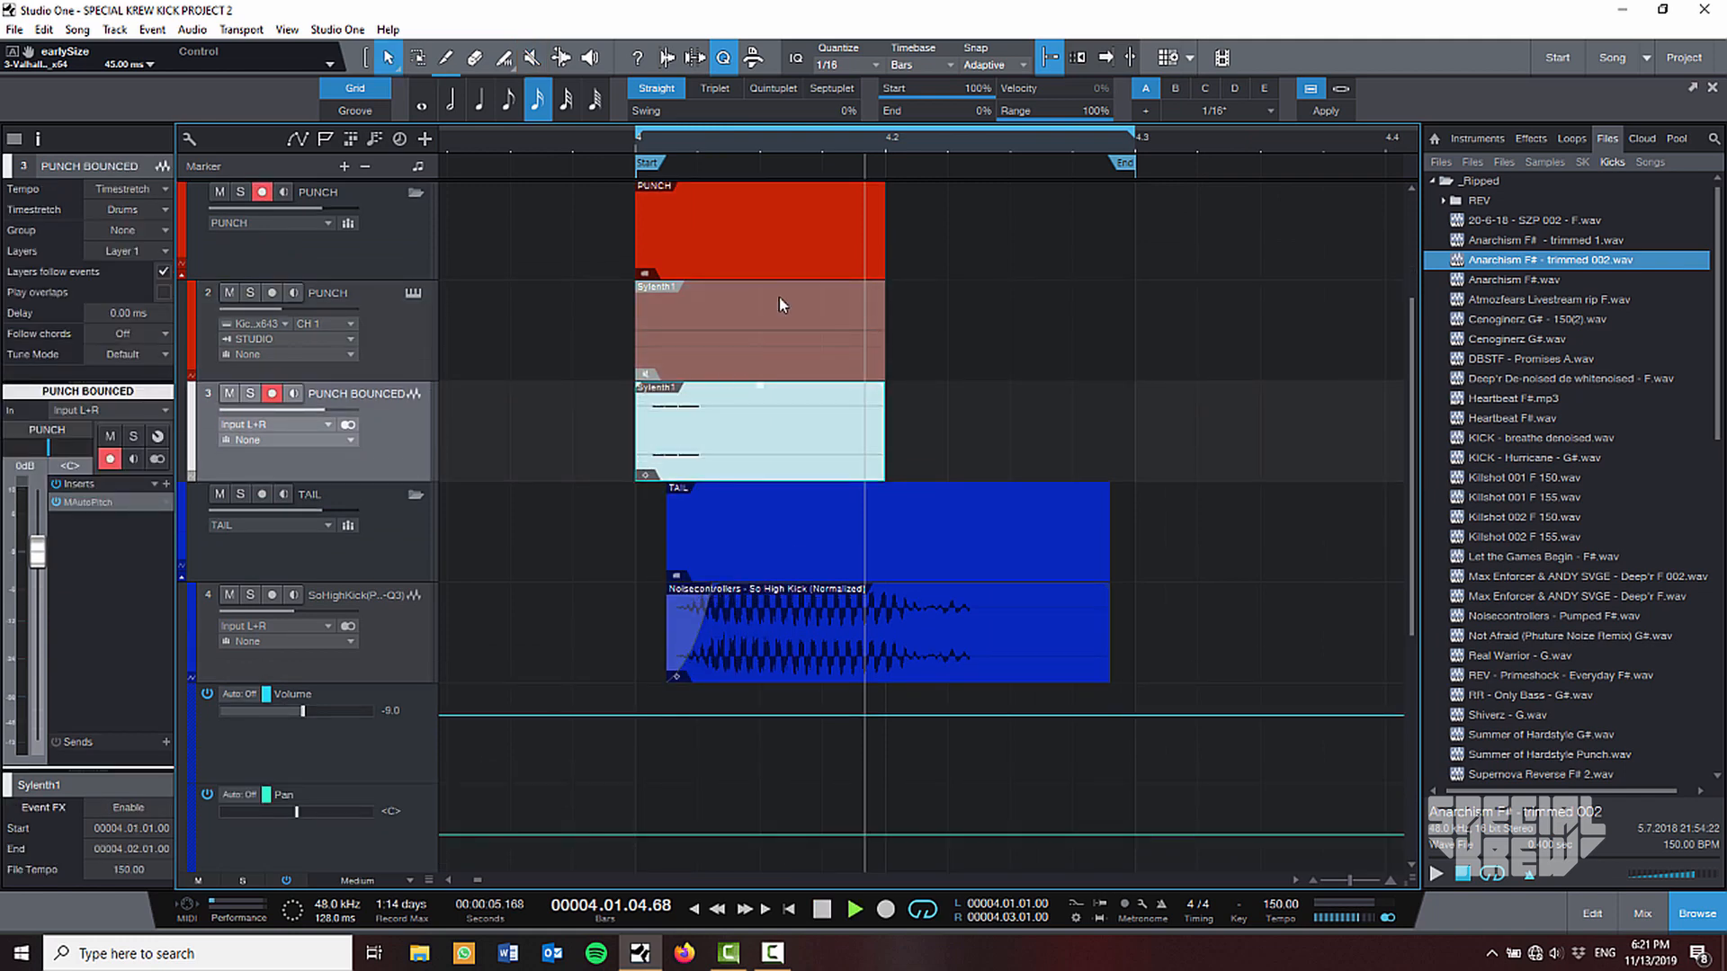
{"action": "key", "text": "space"}
{"action": "key", "text": "s"}
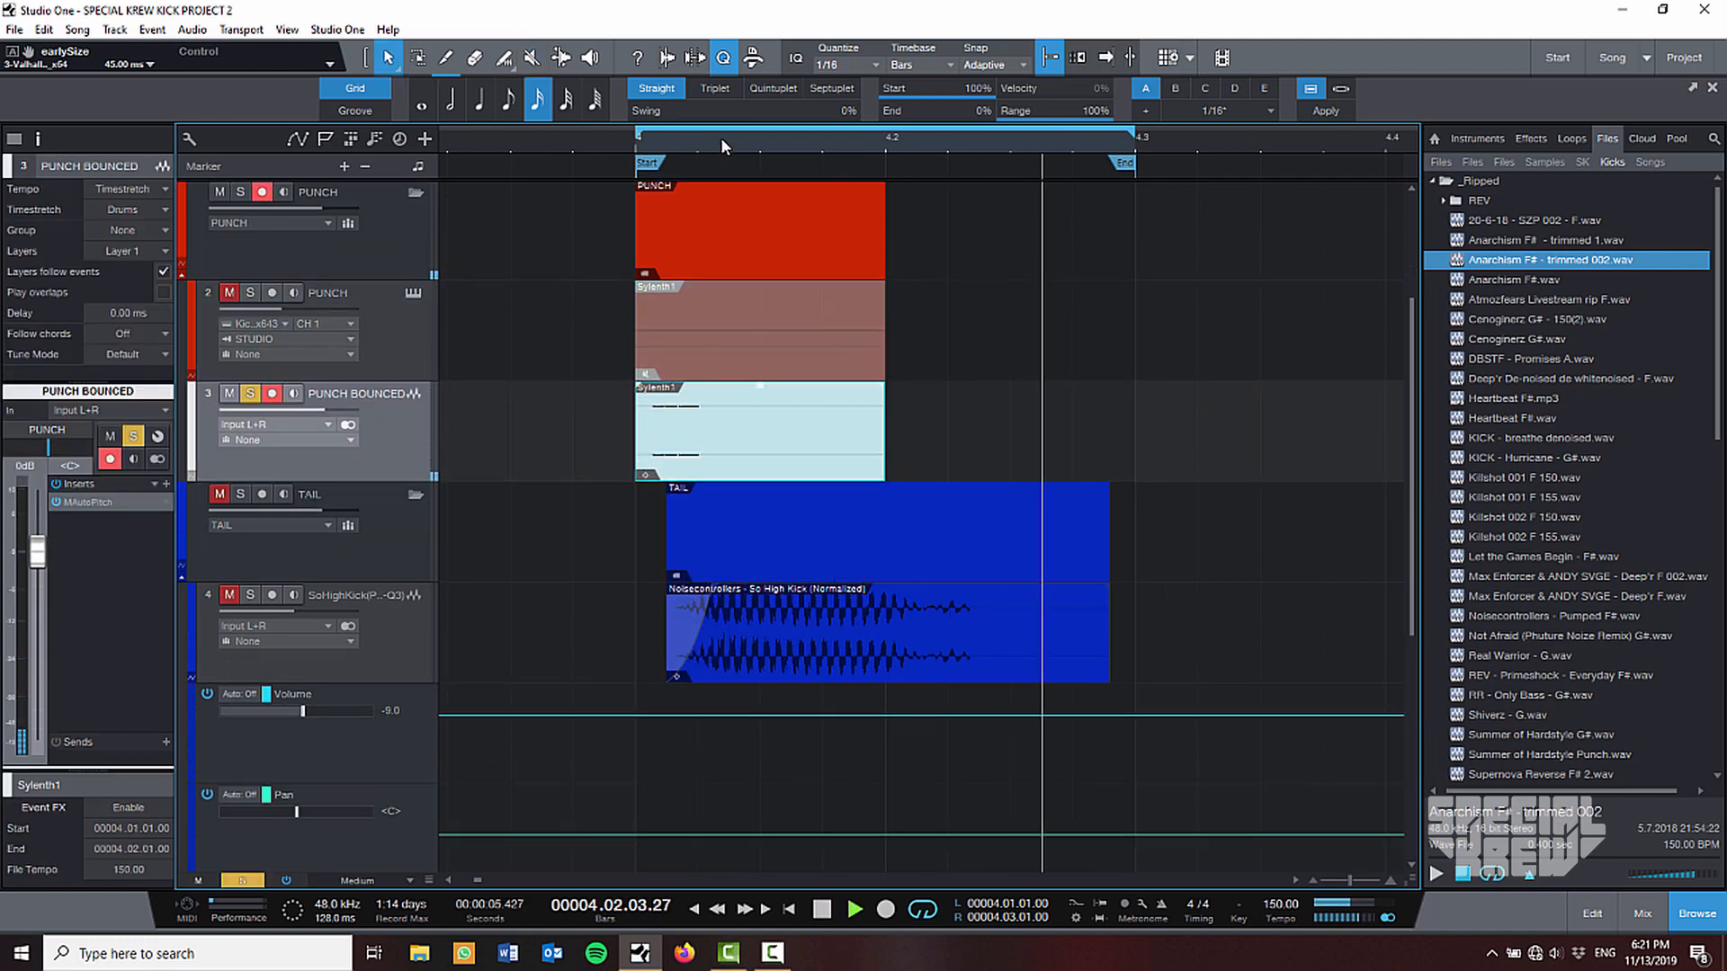
{"action": "left_click_drag", "start_coordinate": [721, 140], "coordinate": [774, 157]}
{"action": "key", "text": "space"}
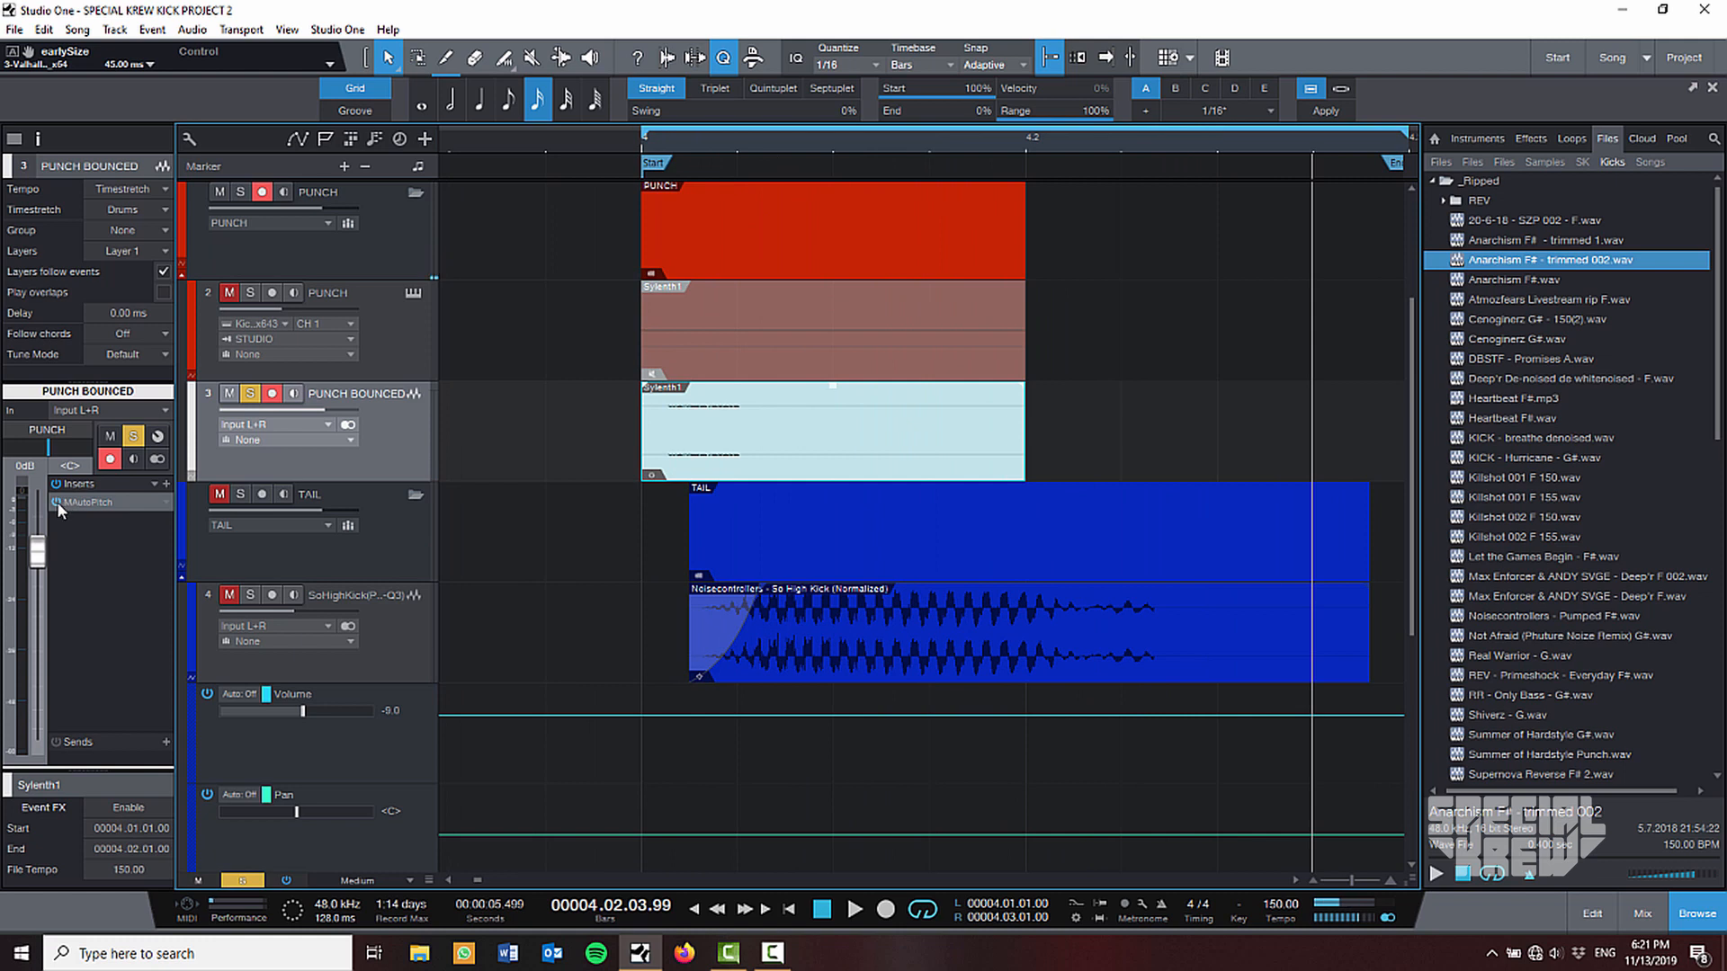
Bypass the MAutoPitch insert on PUNCH BOUNCED and listen to the soloed track without it.
{"action": "key", "text": "space"}
{"action": "scroll", "coordinate": [709, 167], "scroll_direction": "down", "scroll_amount": 1}
{"action": "left_click_drag", "start_coordinate": [941, 146], "coordinate": [841, 144]}
{"action": "scroll", "coordinate": [814, 224], "scroll_direction": "up", "scroll_amount": 1}
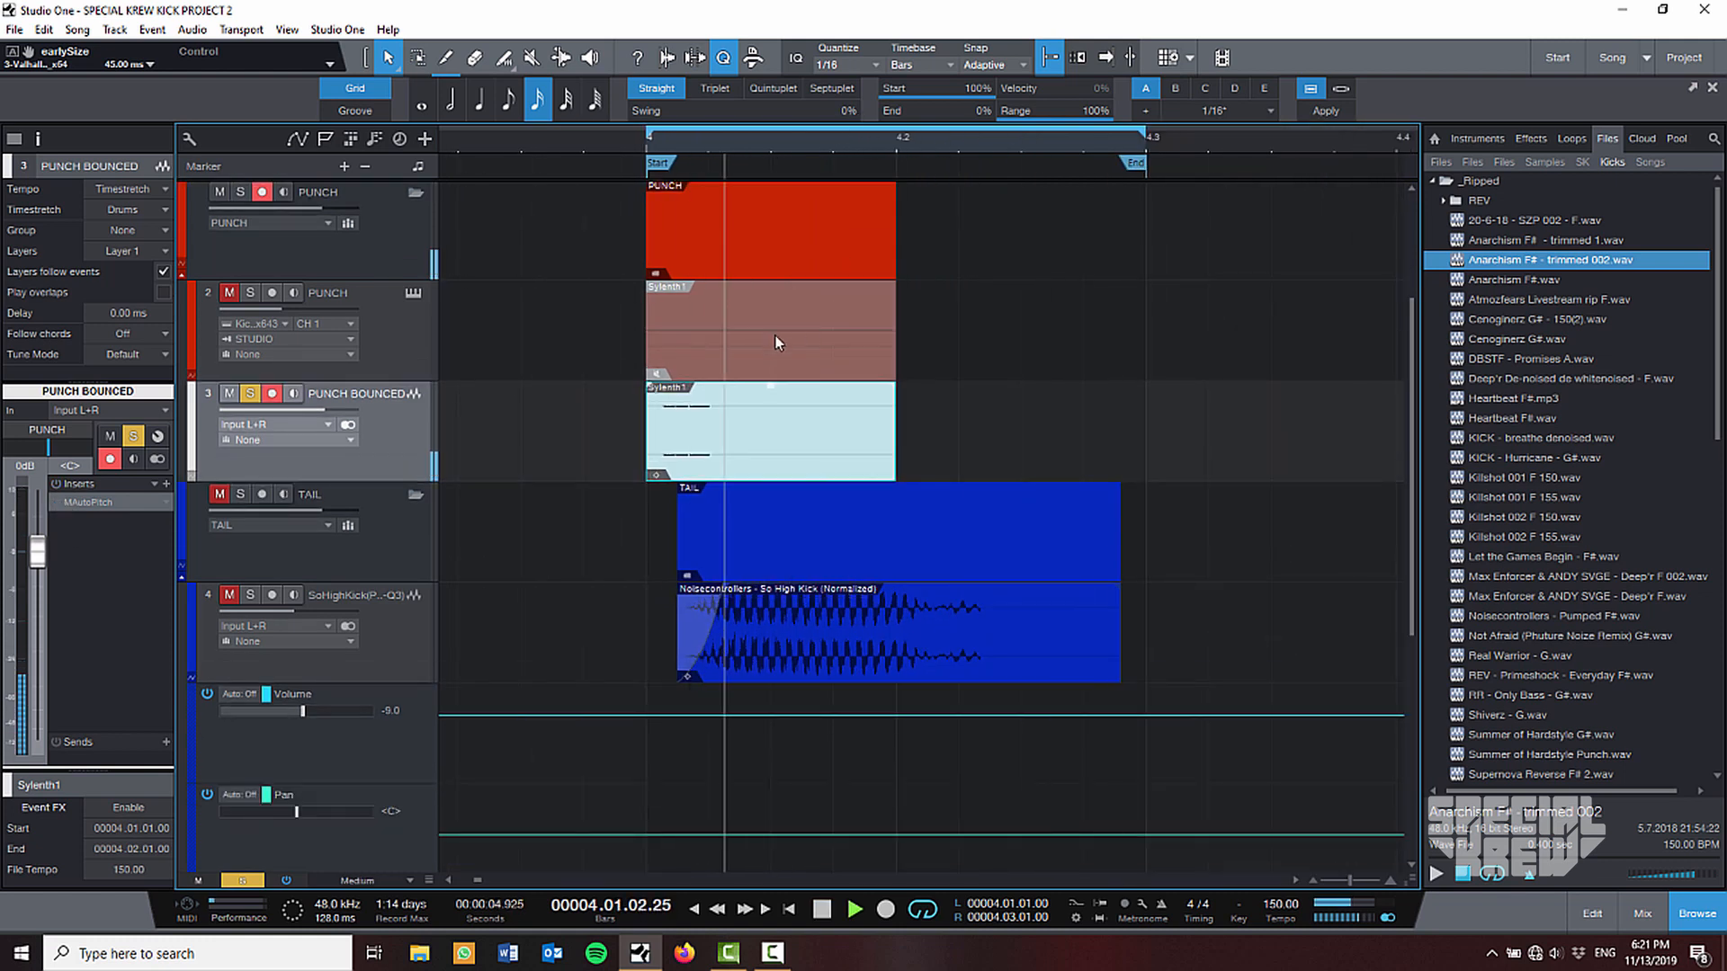
{"action": "key", "text": "space"}
Add a fade-in over about the first quarter of the PUNCH BOUNCED event and audition it with the solo off.
{"action": "left_click_drag", "start_coordinate": [689, 139], "coordinate": [722, 205]}
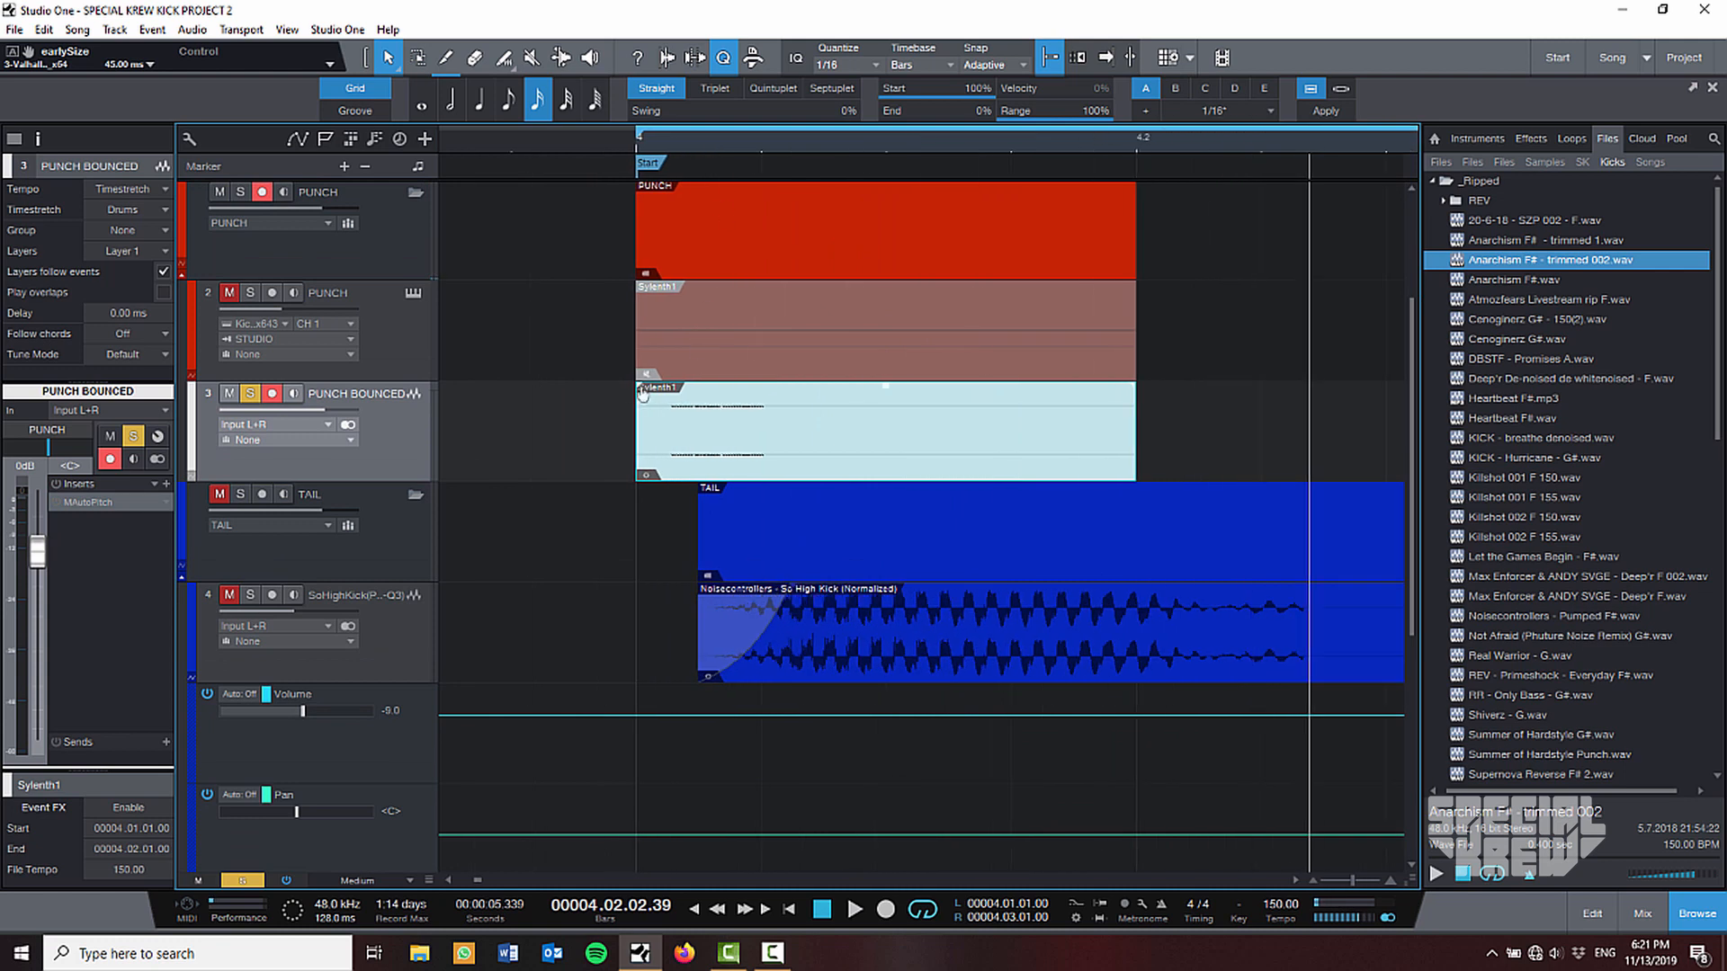
{"action": "left_click_drag", "start_coordinate": [643, 393], "coordinate": [769, 398]}
{"action": "key", "text": "space"}
{"action": "key", "text": "s"}
{"action": "key", "text": "shift+w"}
{"action": "key", "text": "w"}
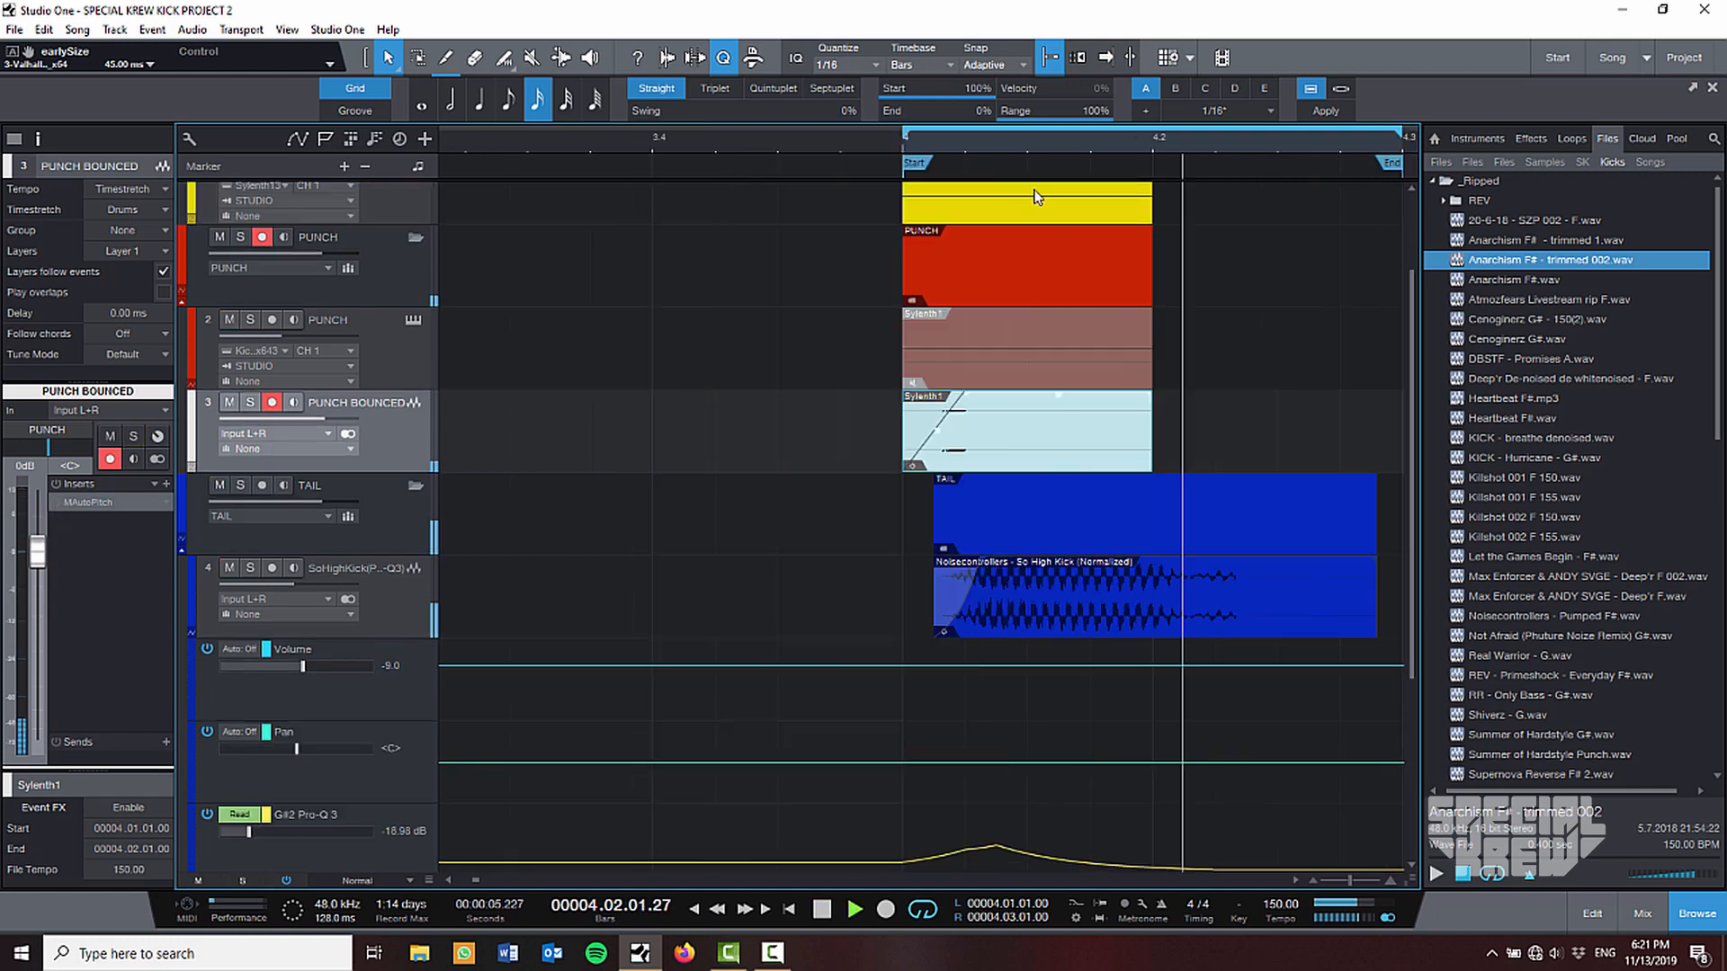
{"action": "left_click_drag", "start_coordinate": [1046, 144], "coordinate": [836, 166]}
{"action": "key", "text": "space"}
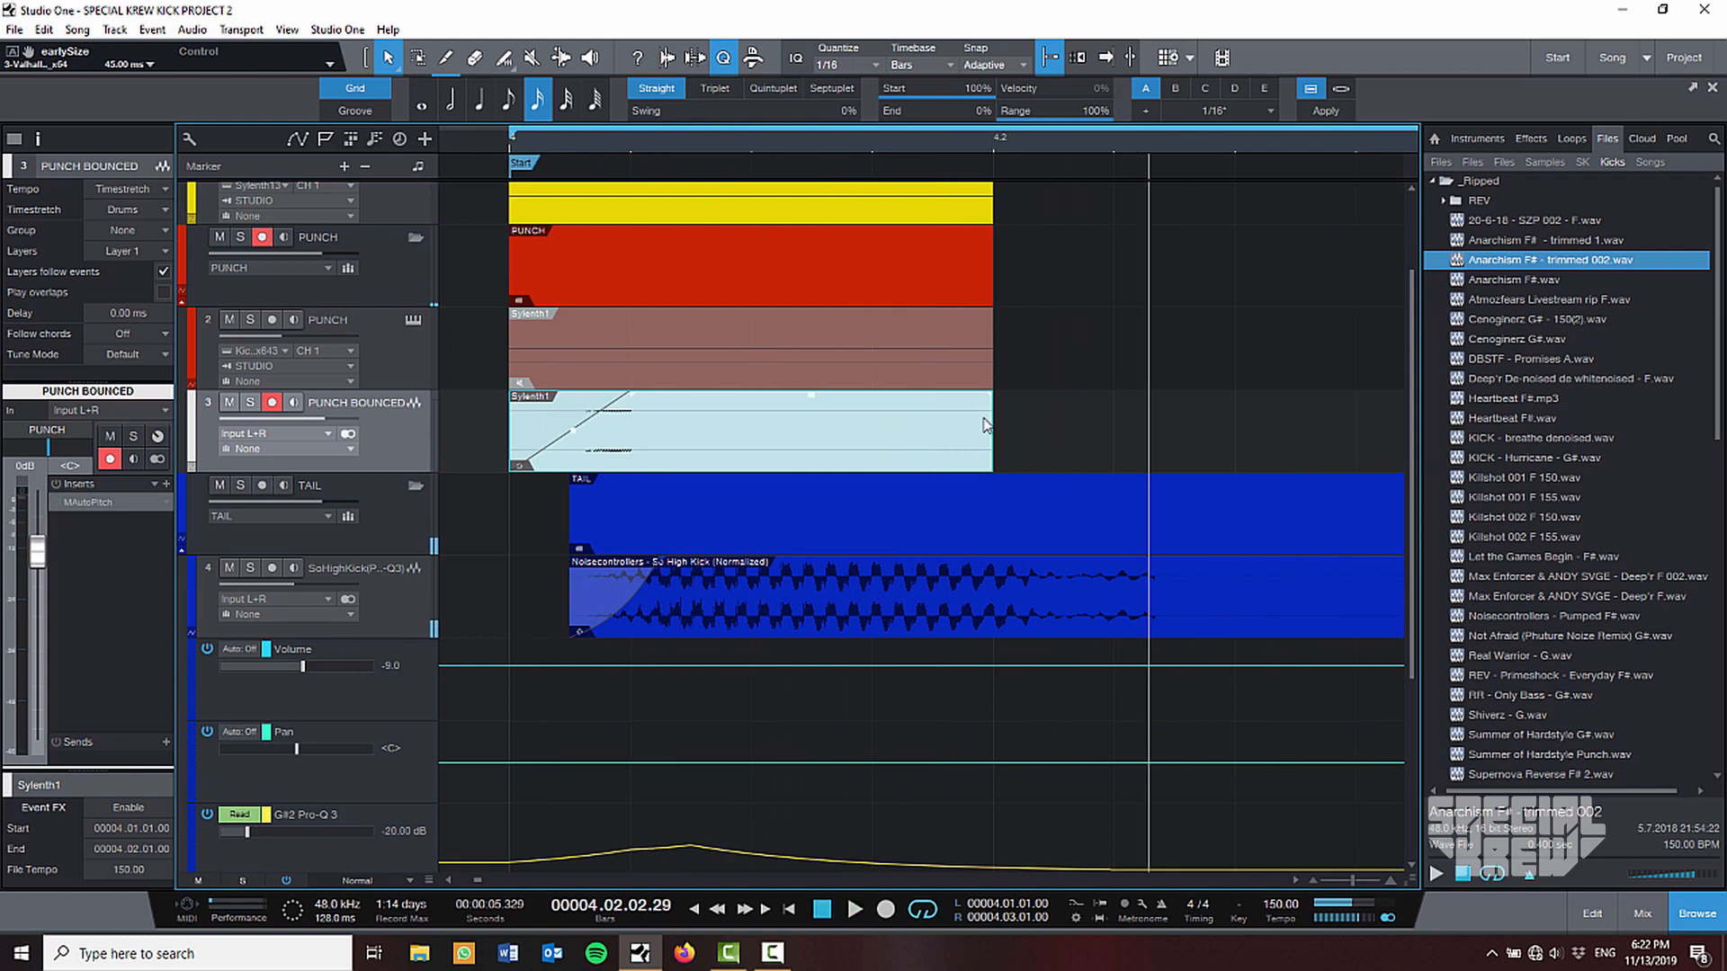
Disarm recording on PUNCH BOUNCED and open its MAutoPitch insert below the punch events.
{"action": "left_click", "coordinate": [272, 404]}
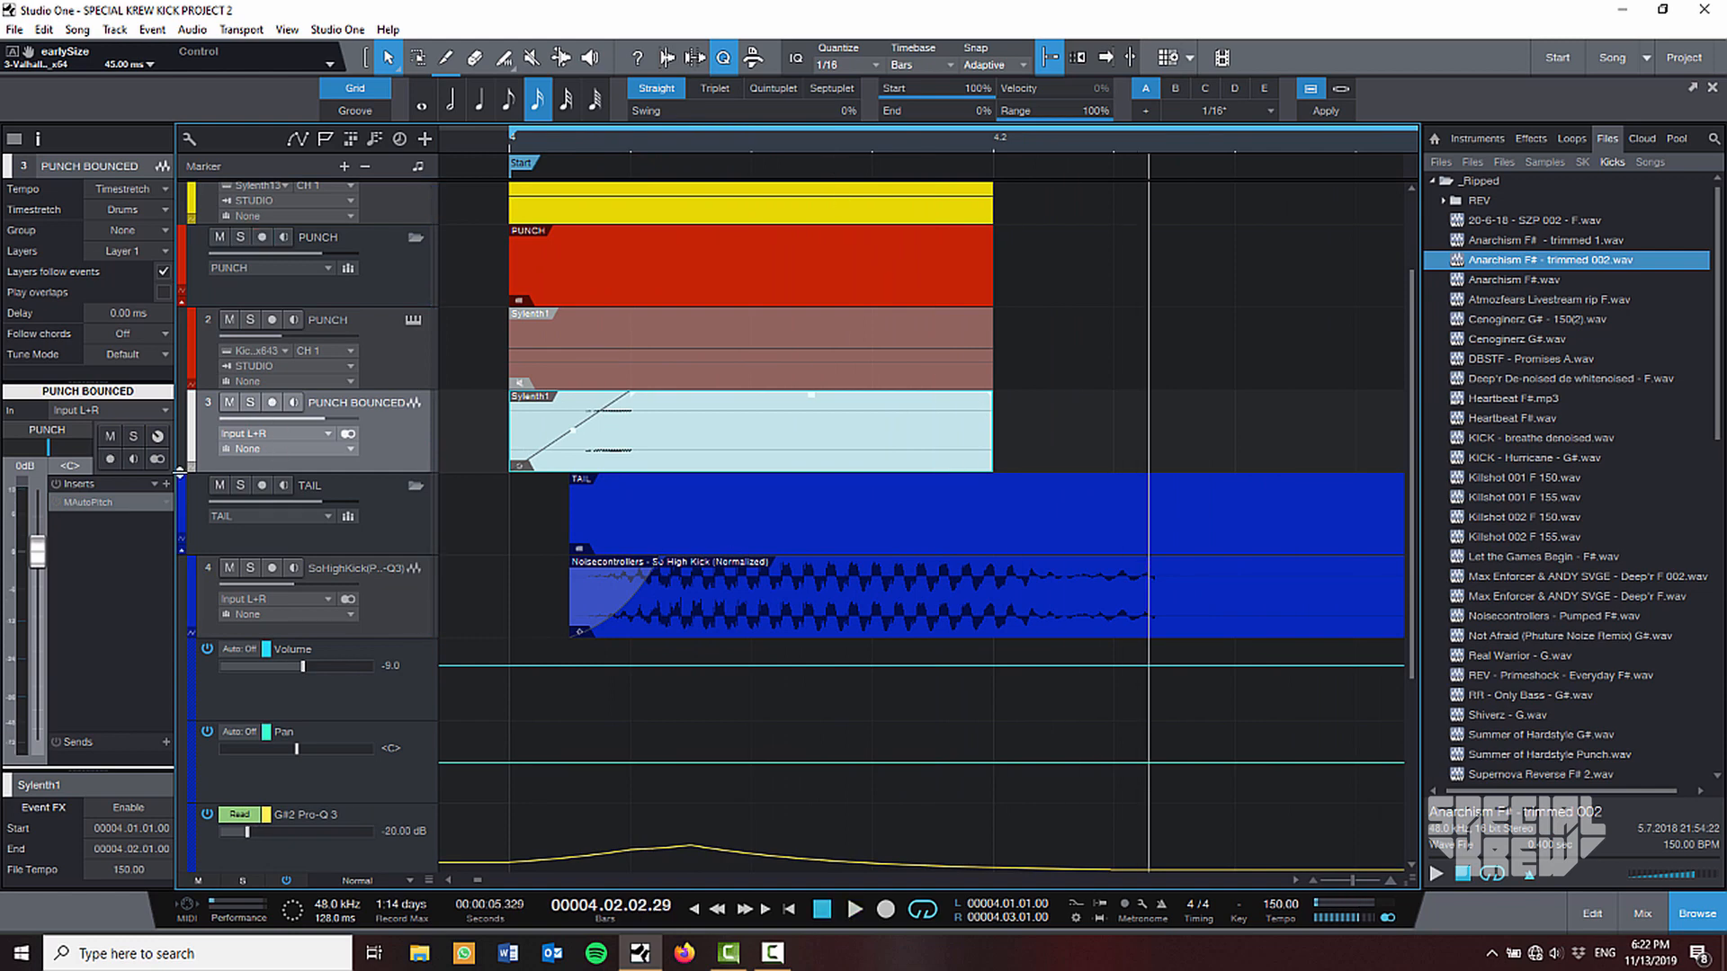
{"action": "double_click", "coordinate": [102, 500]}
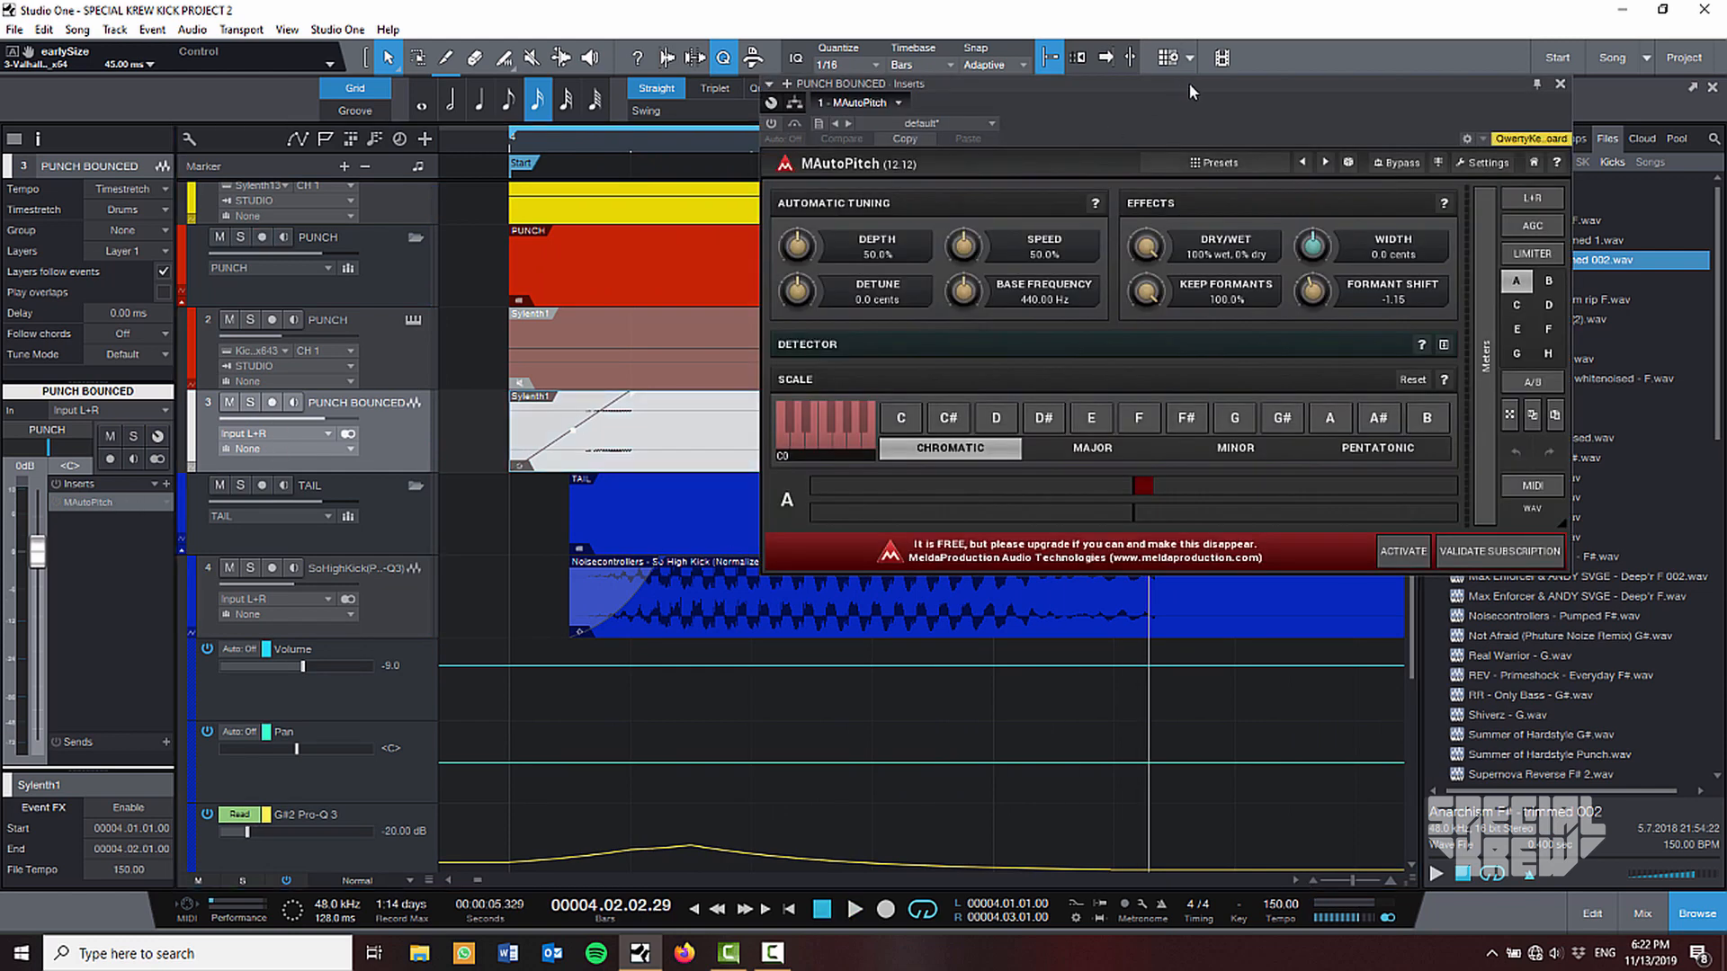
{"action": "left_click_drag", "start_coordinate": [1212, 164], "coordinate": [1057, 424]}
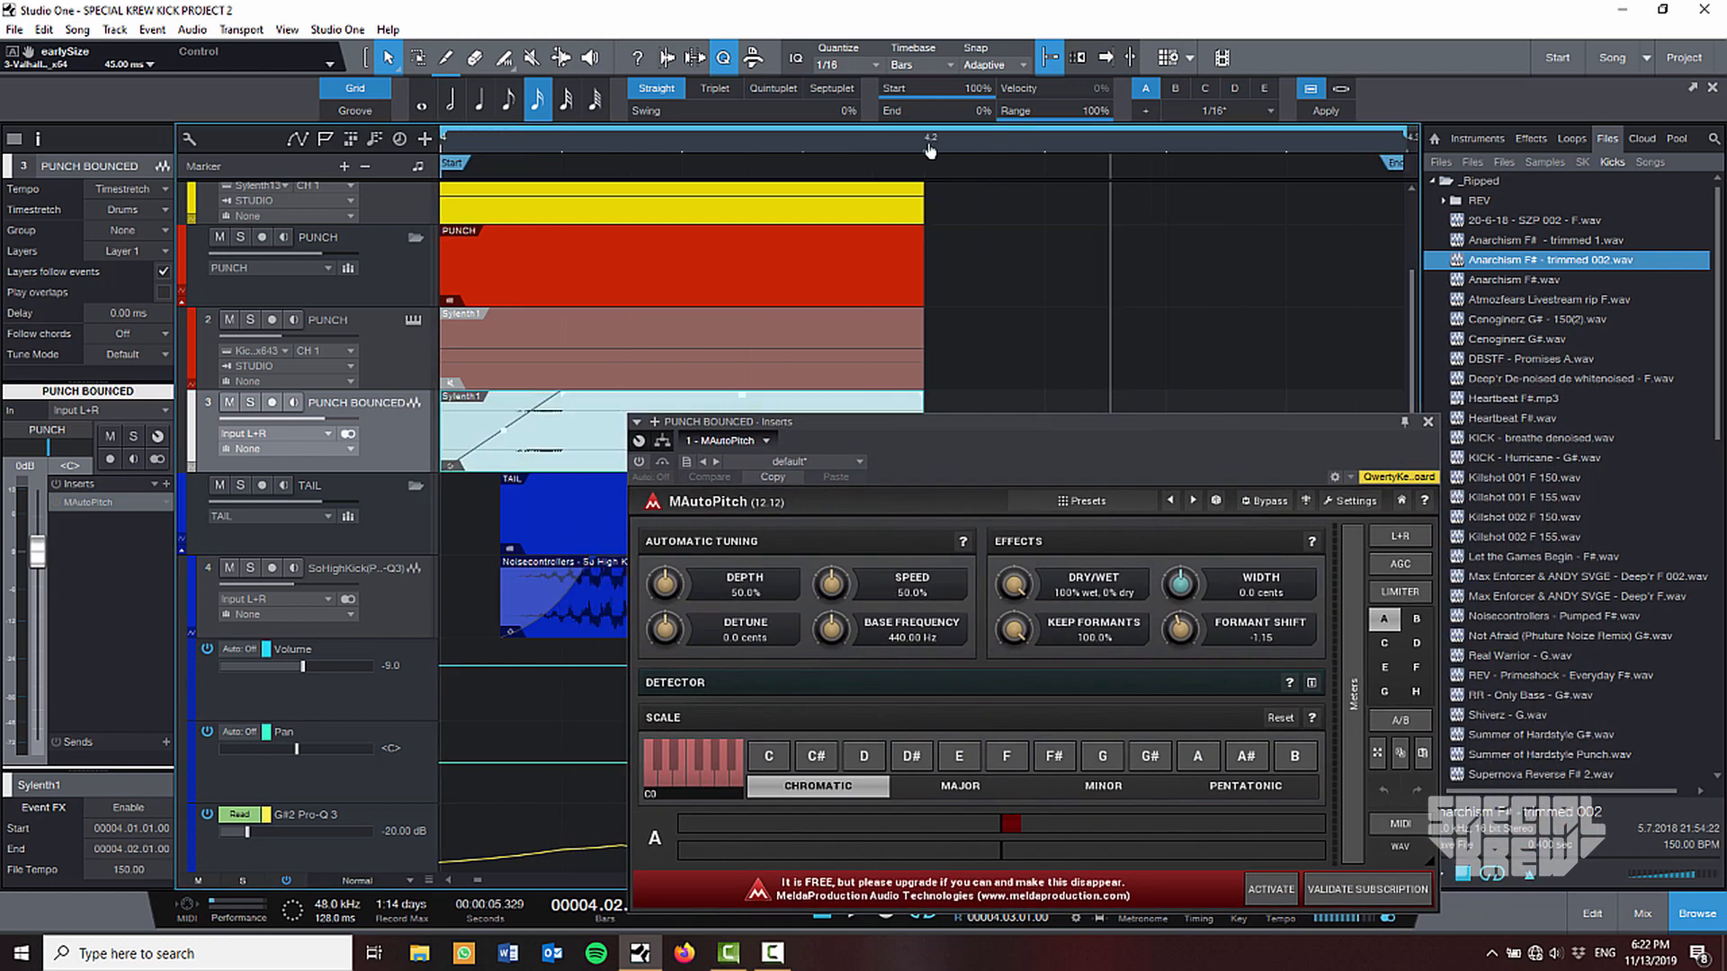
{"action": "left_click_drag", "start_coordinate": [939, 167], "coordinate": [971, 145]}
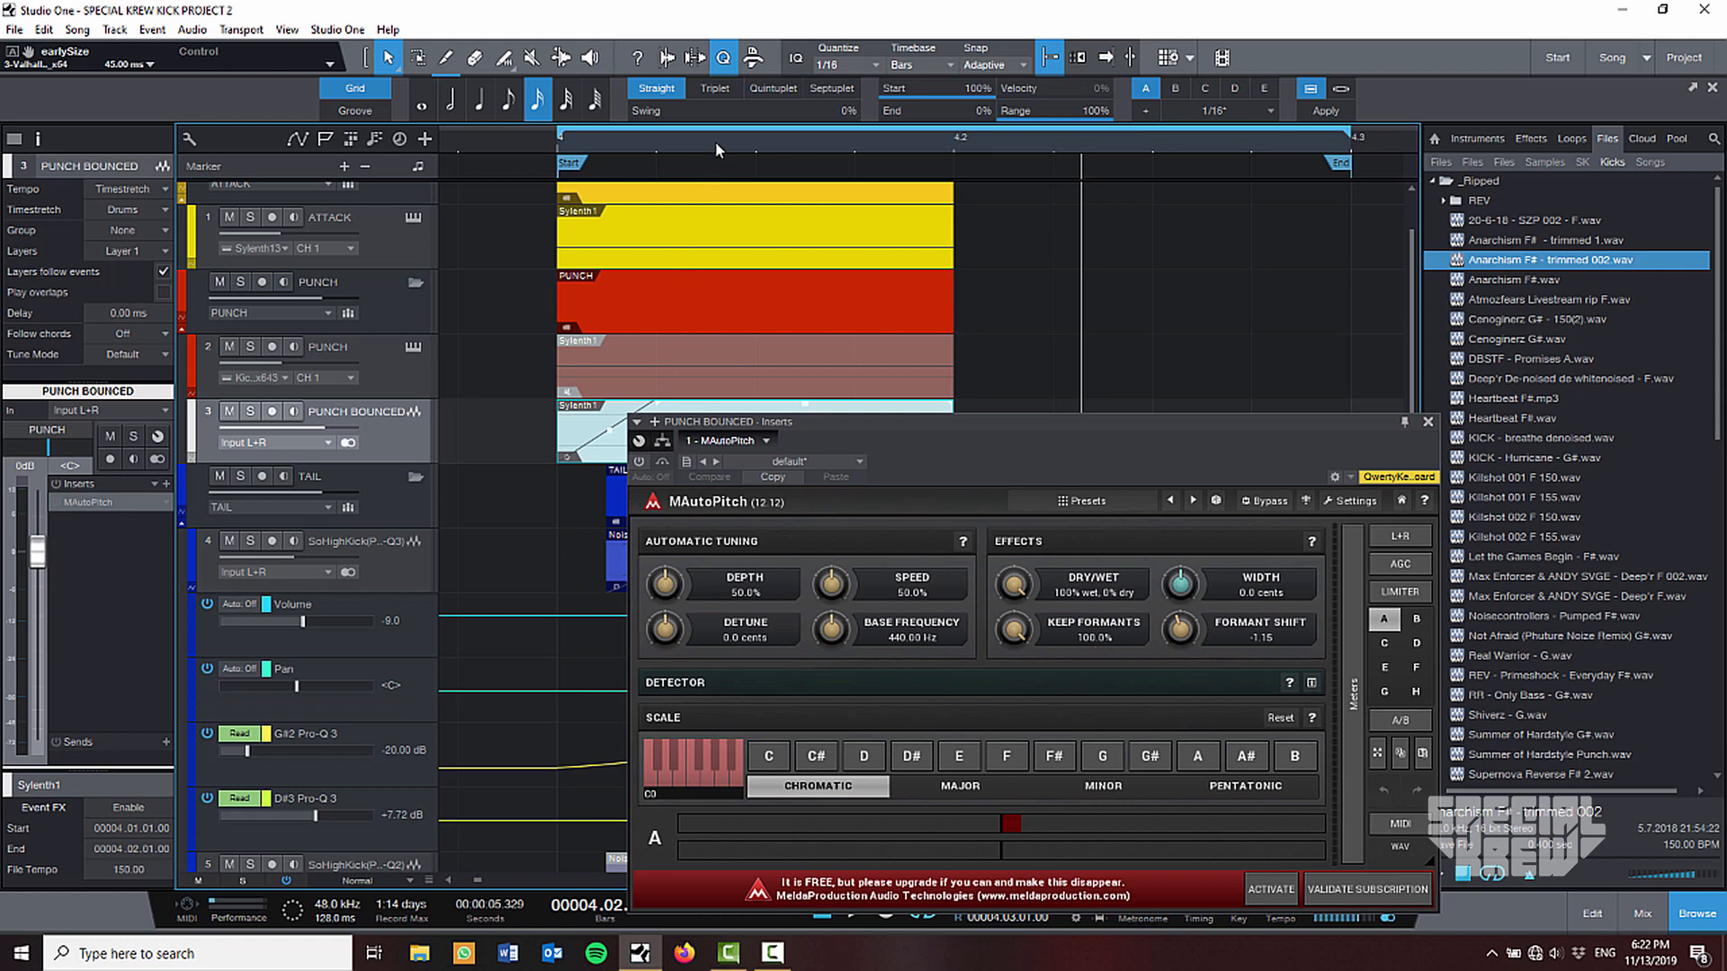
Play the kick, set the Formant Shift of MAutoPitch on PUNCH BOUNCED to 0, and activate the insert.
{"action": "left_click_drag", "start_coordinate": [716, 144], "coordinate": [674, 144]}
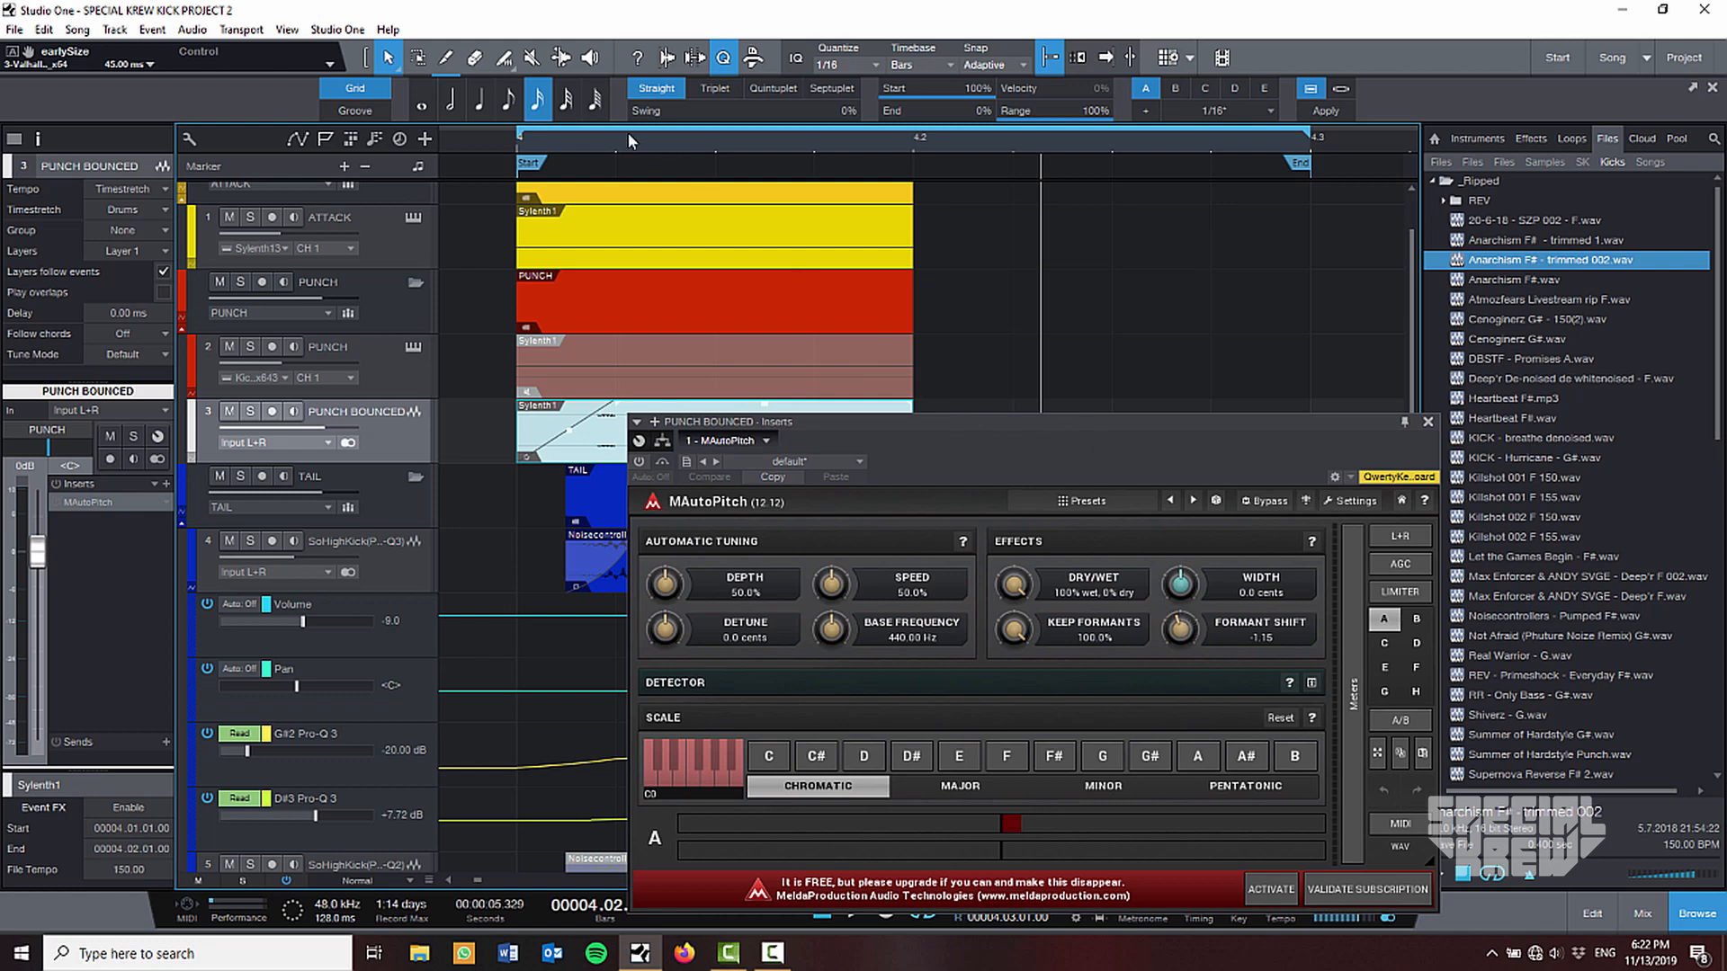
{"action": "key", "text": "space"}
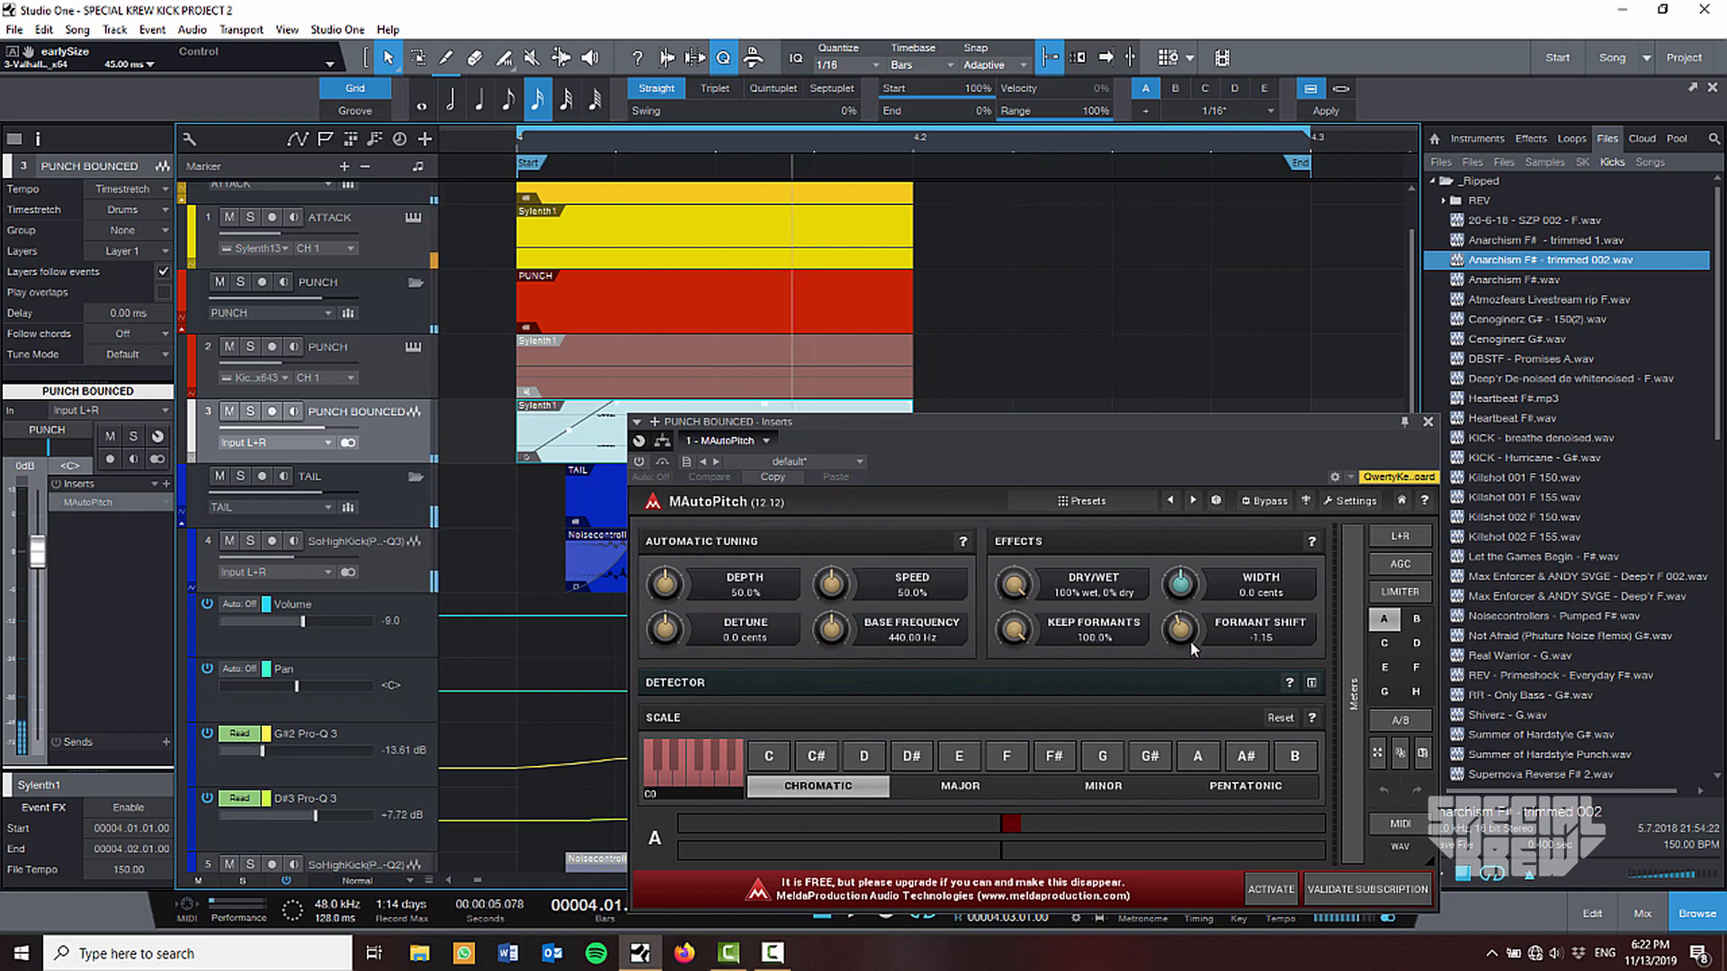
{"action": "double_click", "coordinate": [1249, 633]}
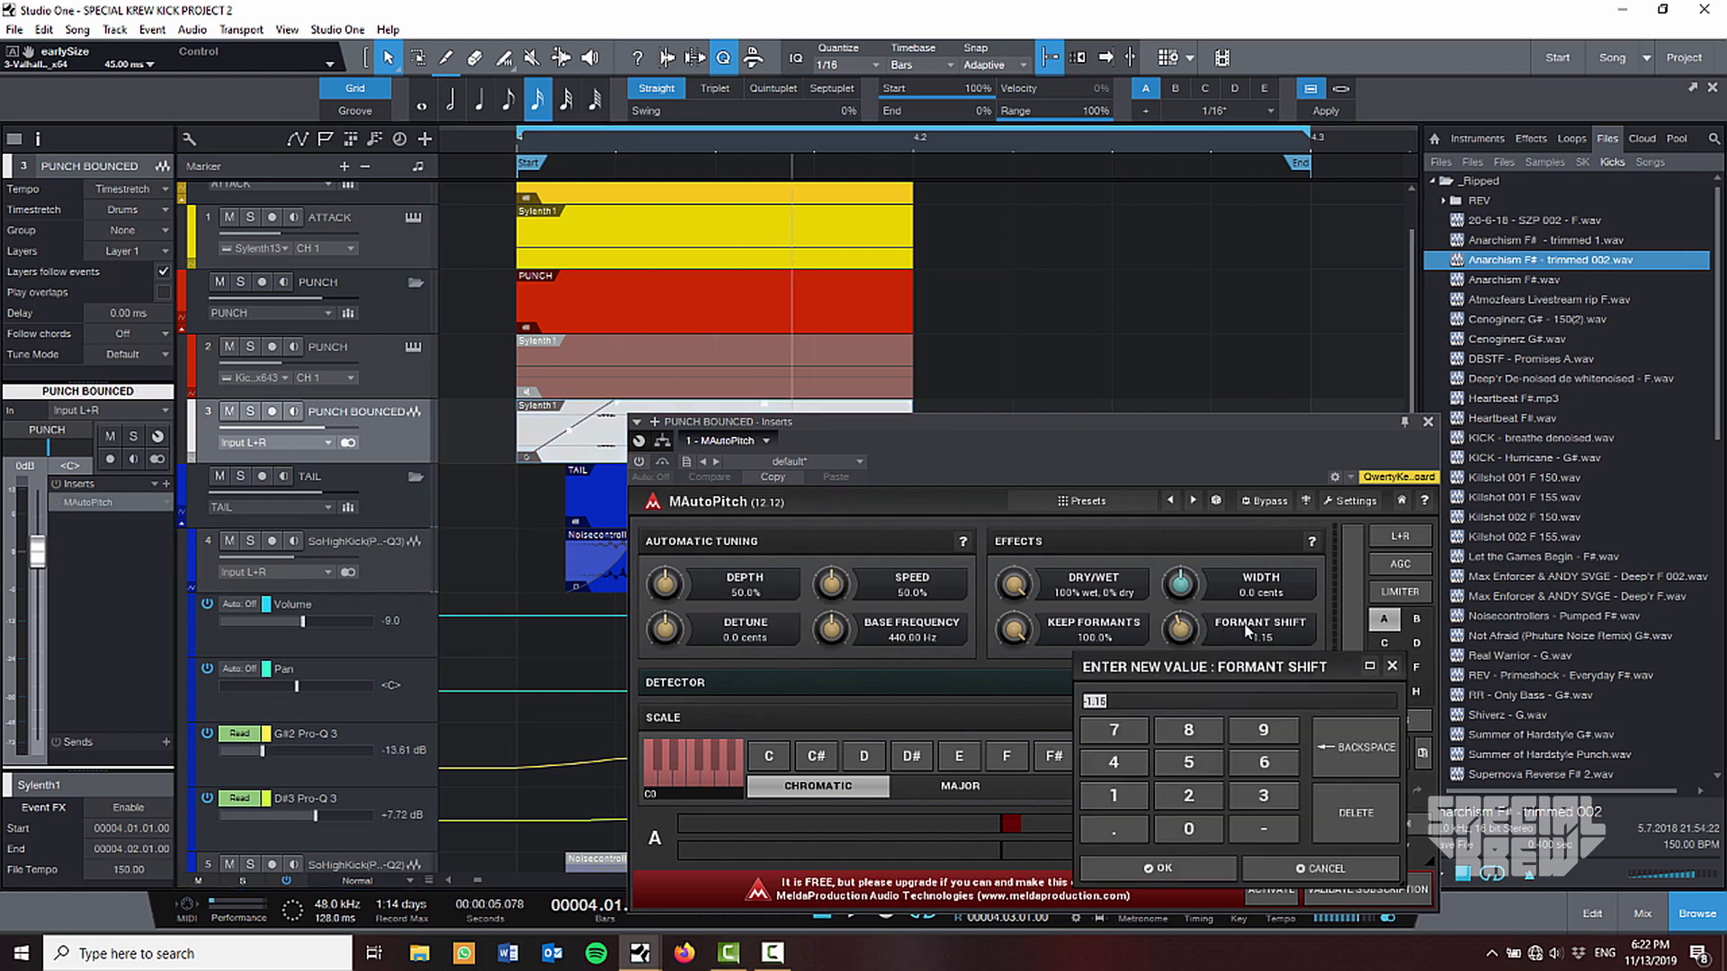
{"action": "type", "text": "0"}
{"action": "key", "text": "Return"}
{"action": "left_click", "coordinate": [640, 461]}
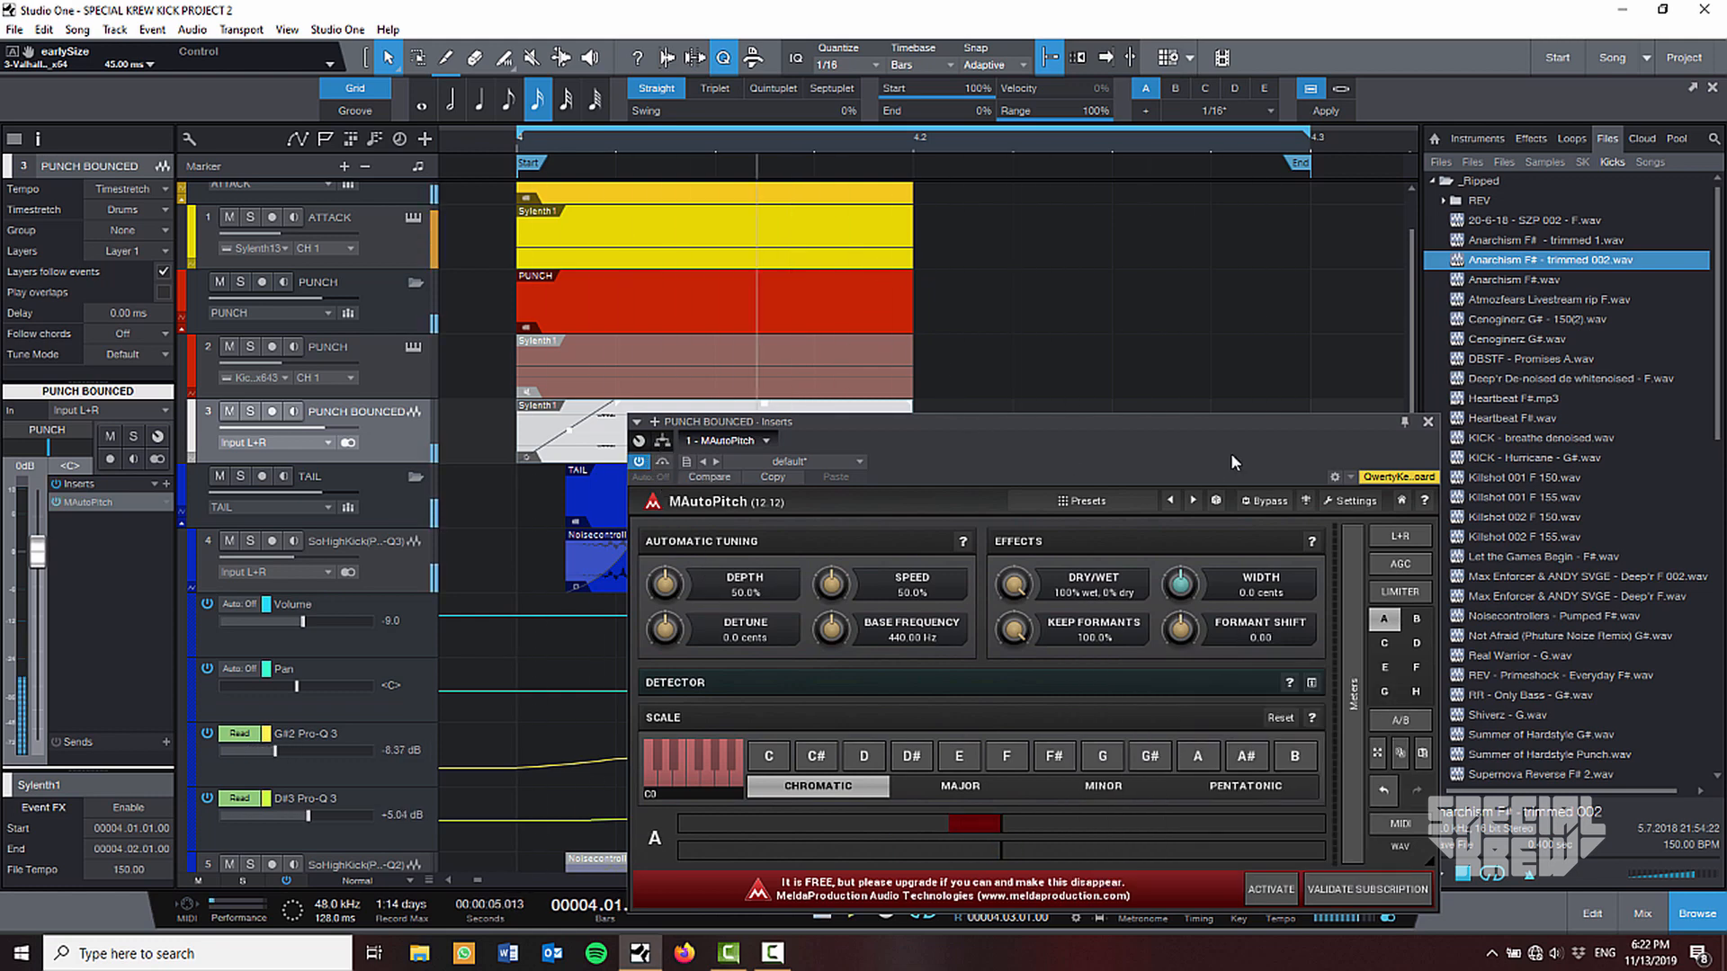
Lower MAutoPitch's Formant Shift to -0.86, fine-tune it to -0.96, and close the plug-in window.
{"action": "left_click_drag", "start_coordinate": [1177, 445], "coordinate": [1364, 191]}
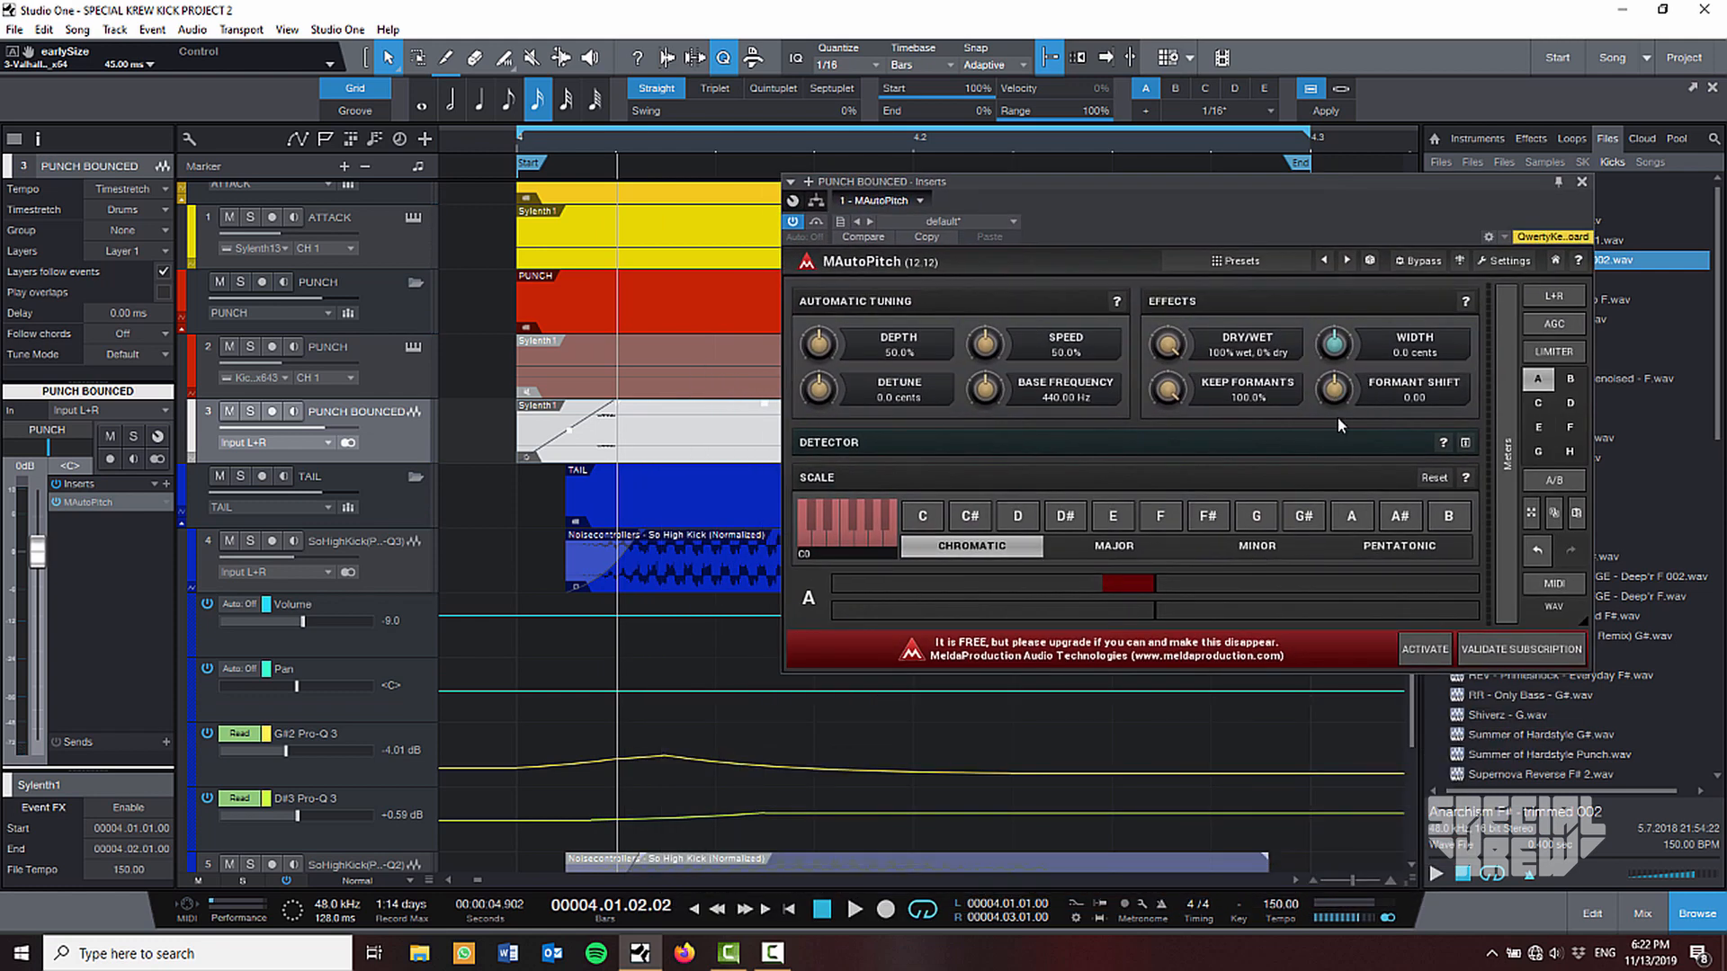
{"action": "mouse_move", "coordinate": [1339, 399]}
{"action": "left_mouse_down"}
{"action": "mouse_move", "coordinate": [1338, 504]}
{"action": "mouse_move", "coordinate": [1338, 339]}
{"action": "mouse_move", "coordinate": [1338, 412]}
{"action": "left_mouse_up"}
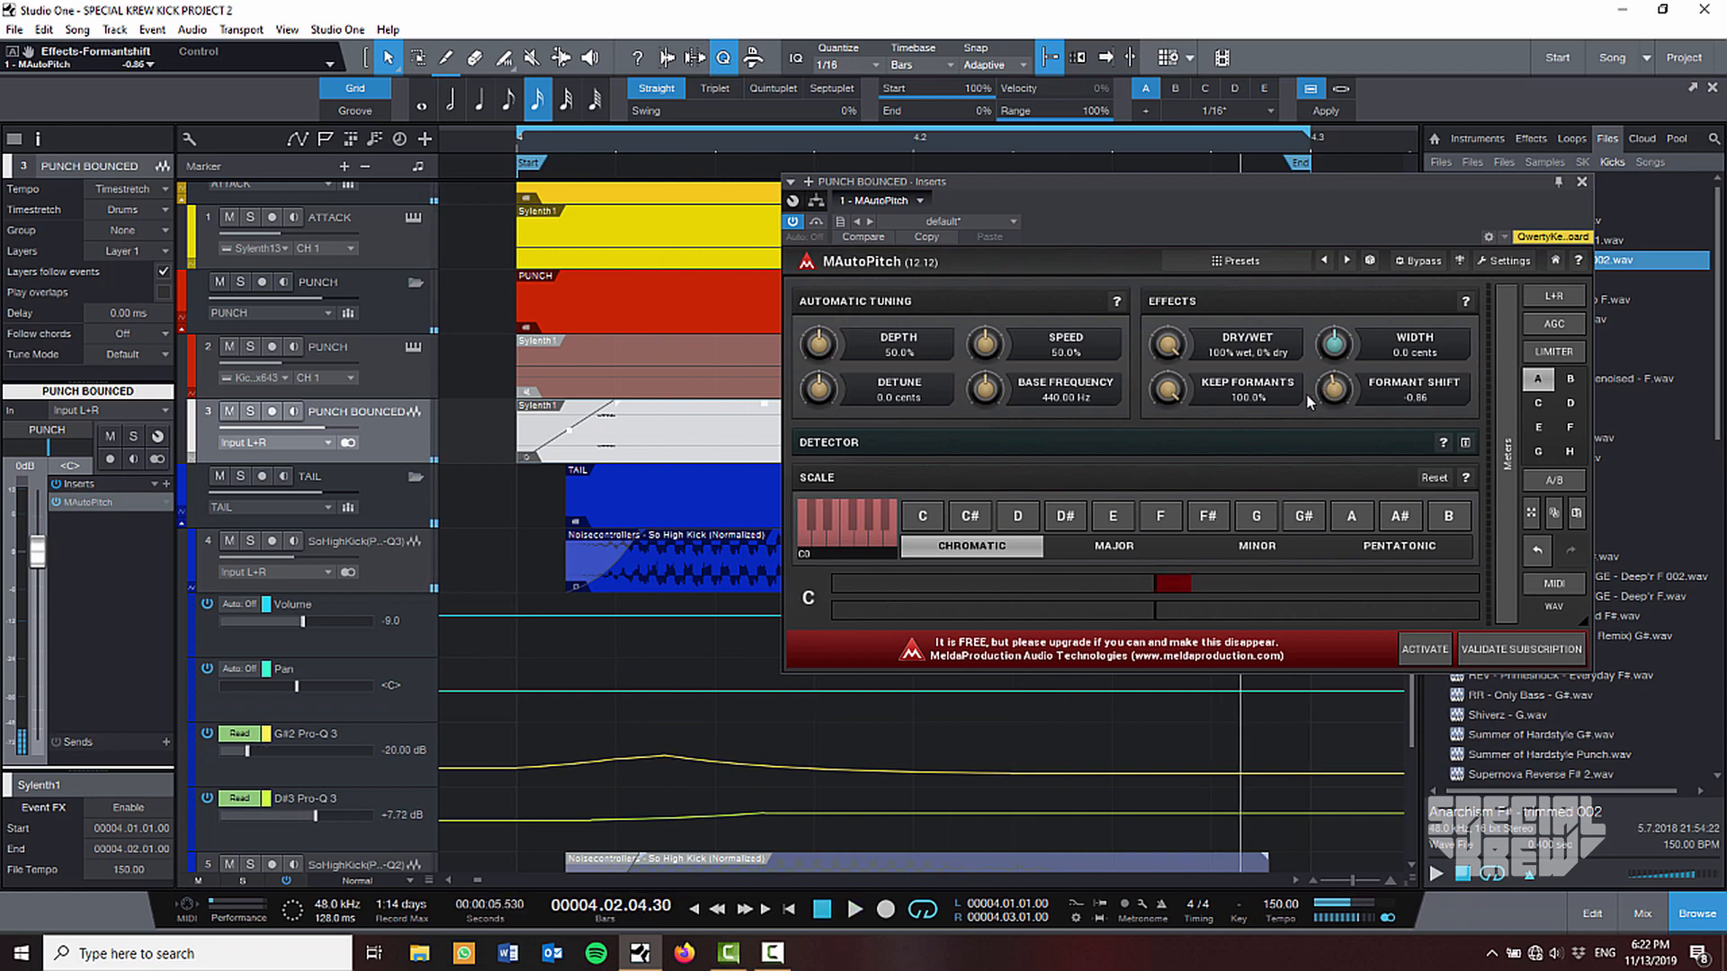
{"action": "scroll", "coordinate": [679, 158], "scroll_direction": "down", "scroll_amount": 1}
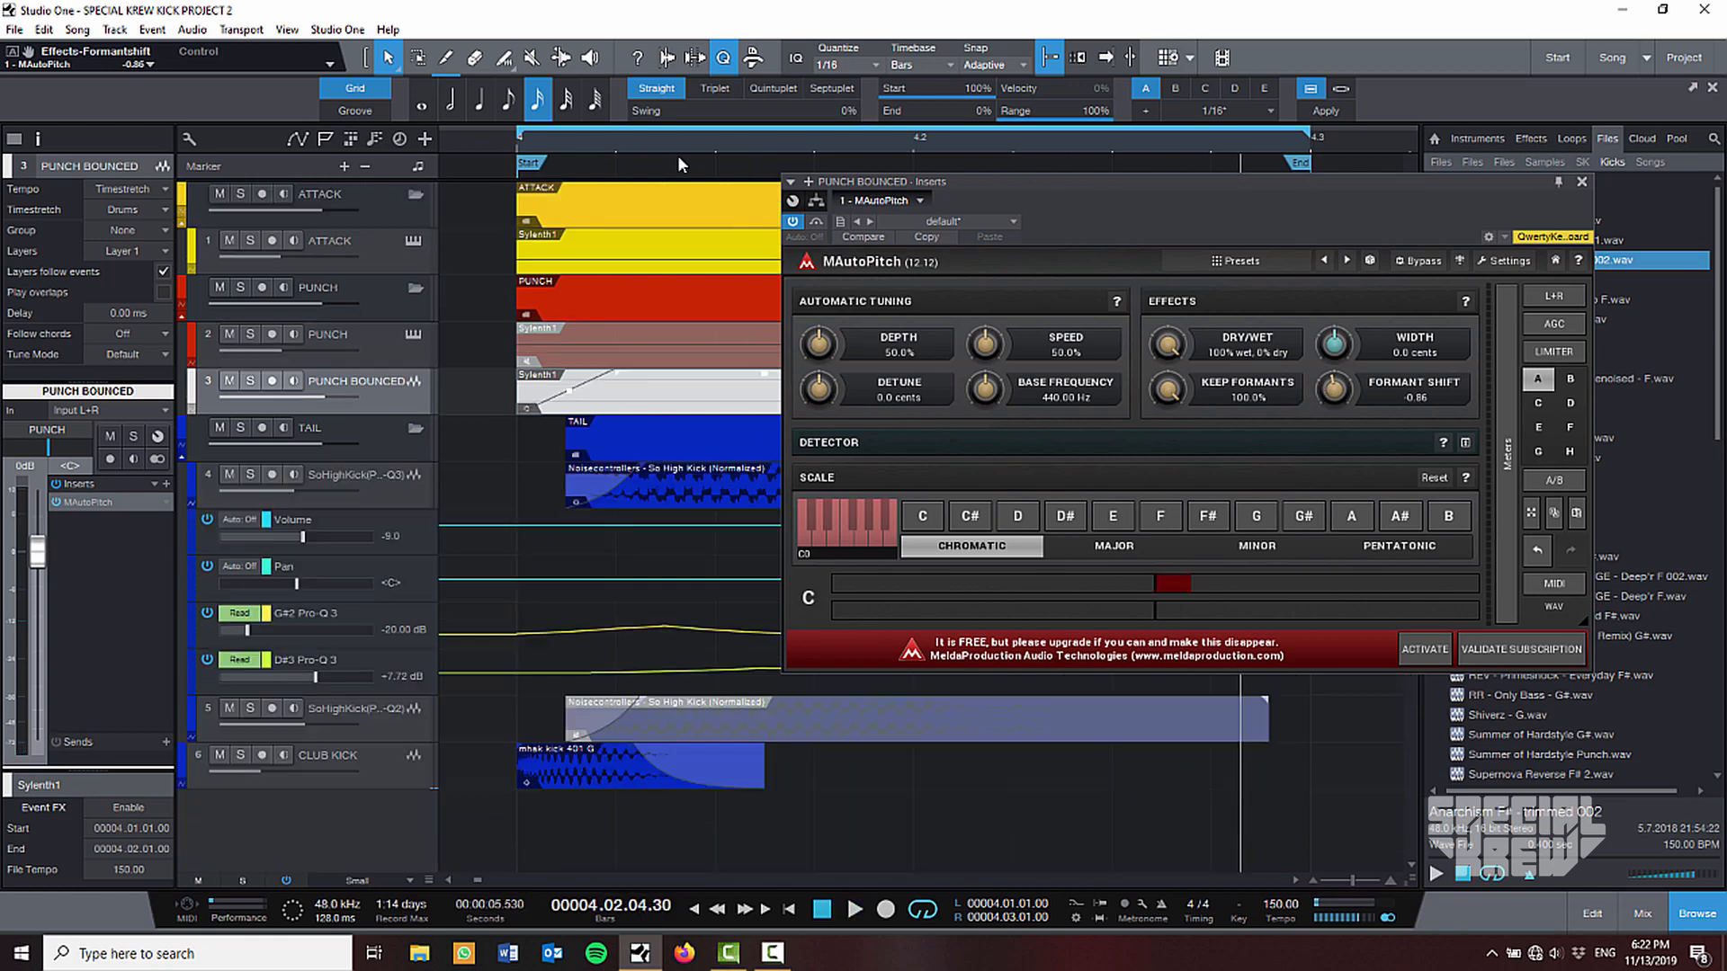
{"action": "mouse_move", "coordinate": [692, 141]}
{"action": "left_mouse_down"}
{"action": "mouse_move", "coordinate": [670, 140]}
{"action": "mouse_move", "coordinate": [707, 127]}
{"action": "left_mouse_up"}
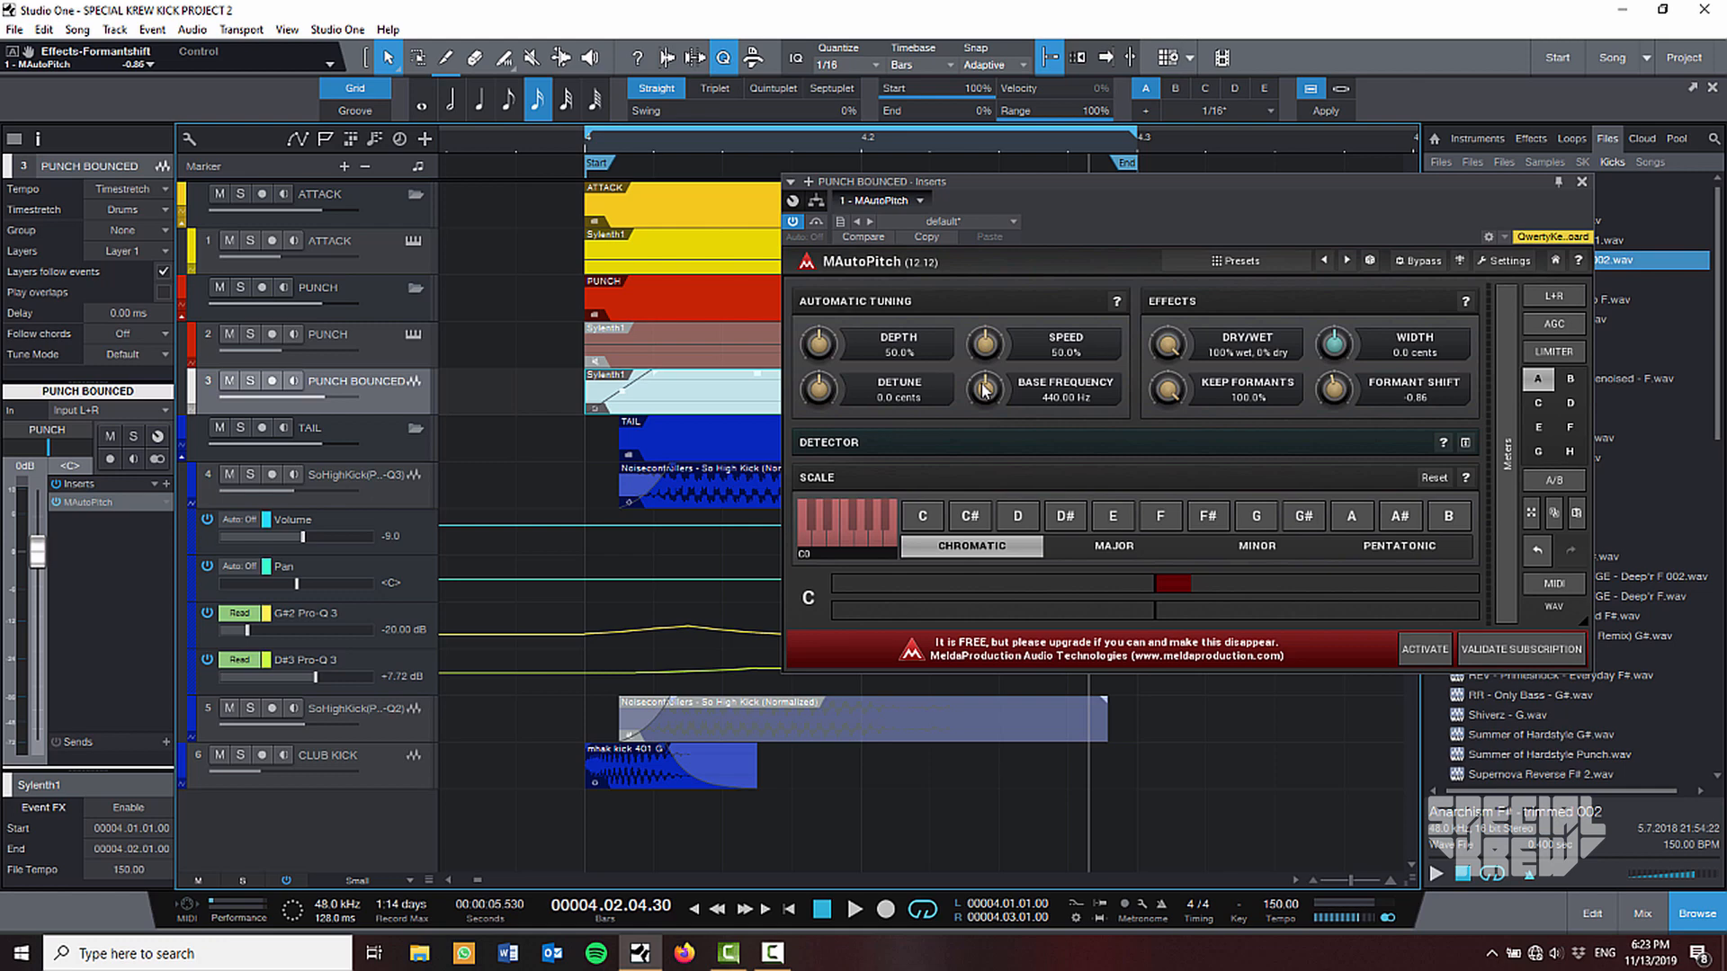
{"action": "key", "text": "shift+e"}
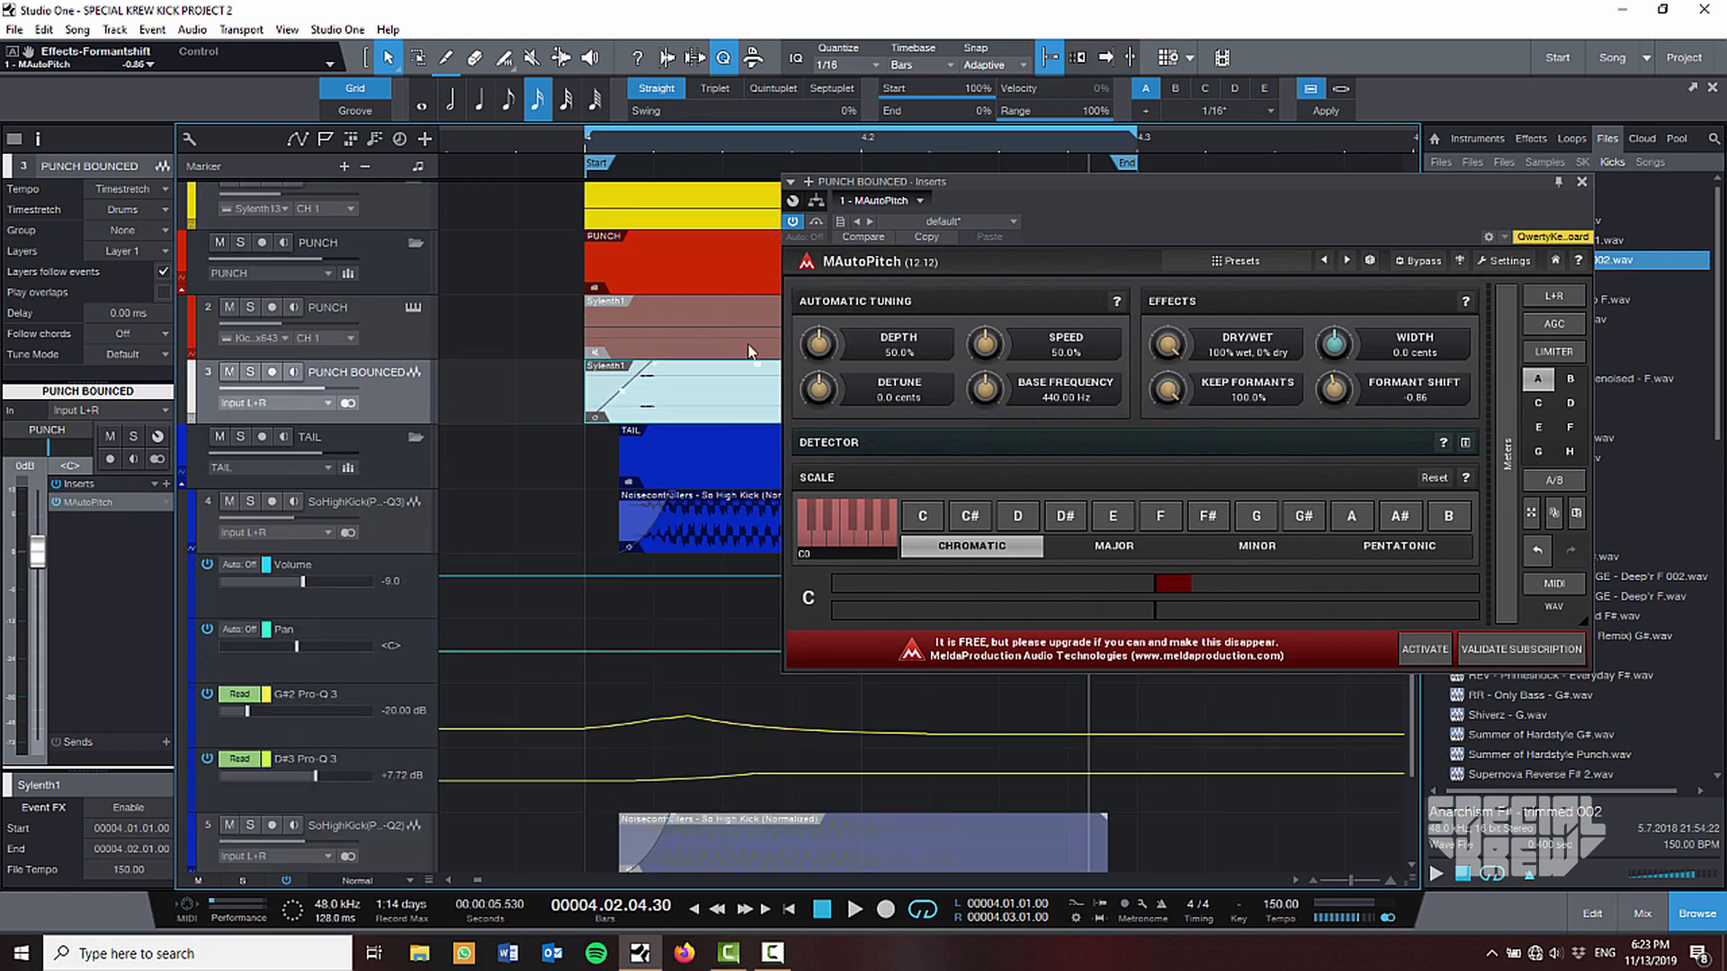
{"action": "left_click_drag", "start_coordinate": [1330, 395], "coordinate": [1330, 394]}
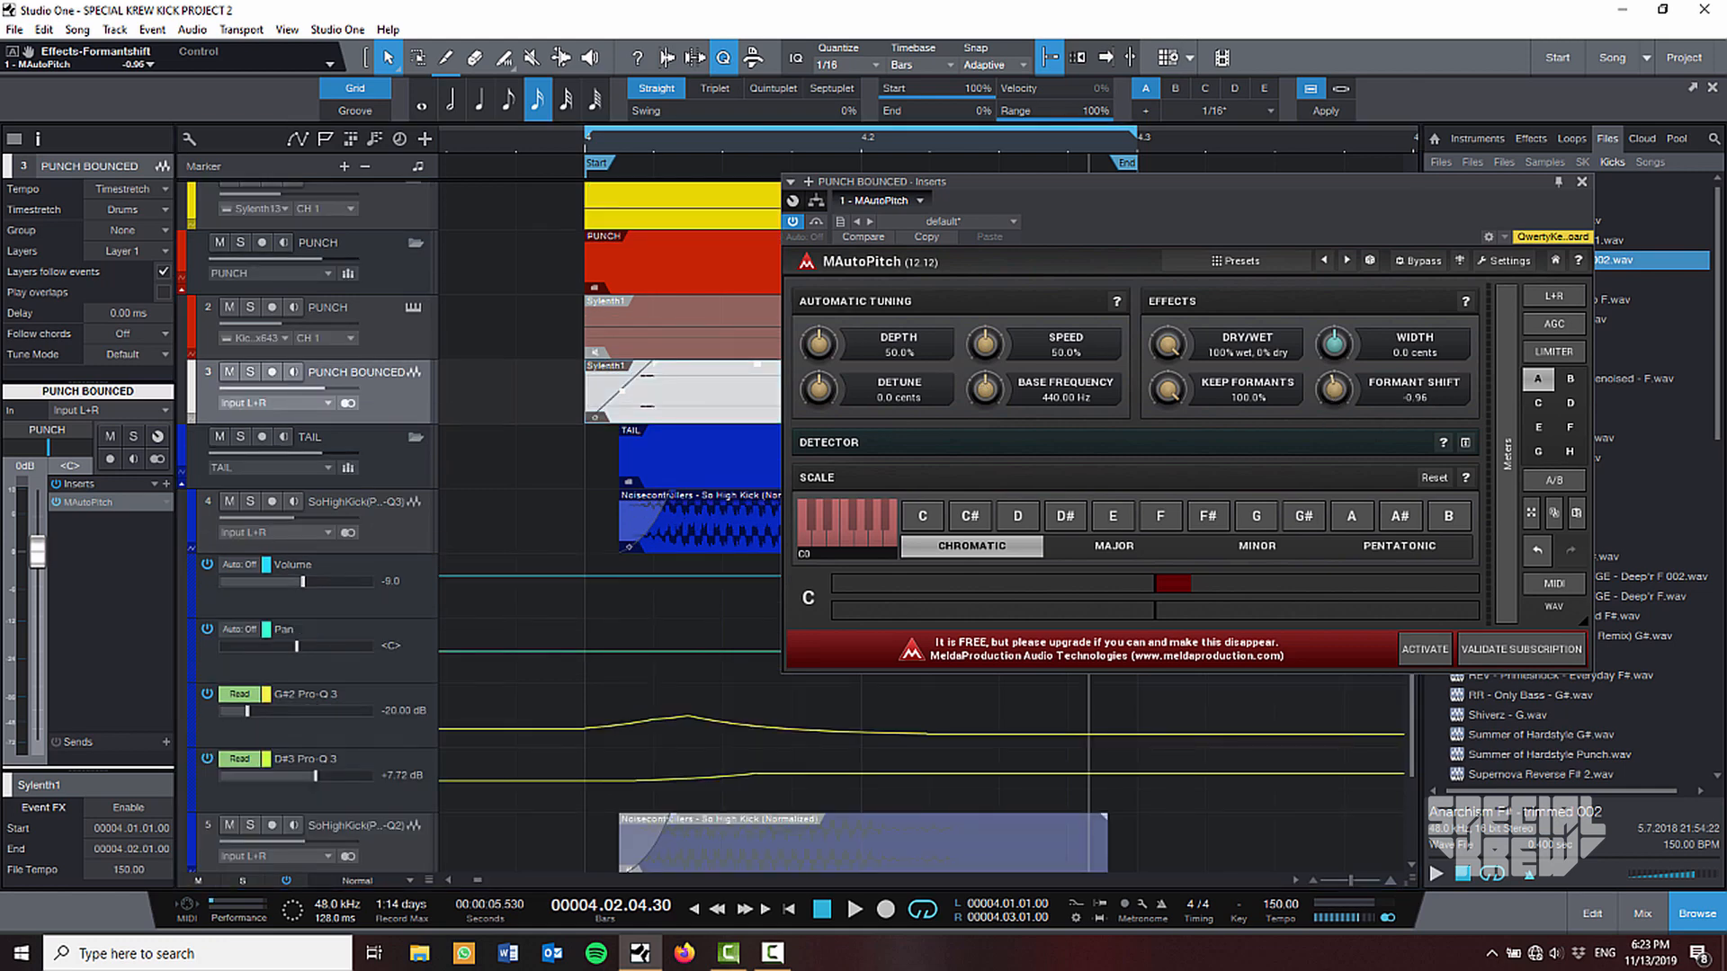
{"action": "right_click", "coordinate": [534, 301]}
{"action": "left_click", "coordinate": [1556, 235]}
{"action": "left_click", "coordinate": [1582, 182]}
Solo the SoHighKick (Pro-Q 3) track in the TAIL folder and audition it.
{"action": "scroll", "coordinate": [695, 447], "scroll_direction": "down", "scroll_amount": 3}
{"action": "left_click", "coordinate": [694, 440]}
{"action": "key", "text": "shift+w"}
{"action": "left_click_drag", "start_coordinate": [644, 150], "coordinate": [725, 151]}
{"action": "key", "text": "s"}
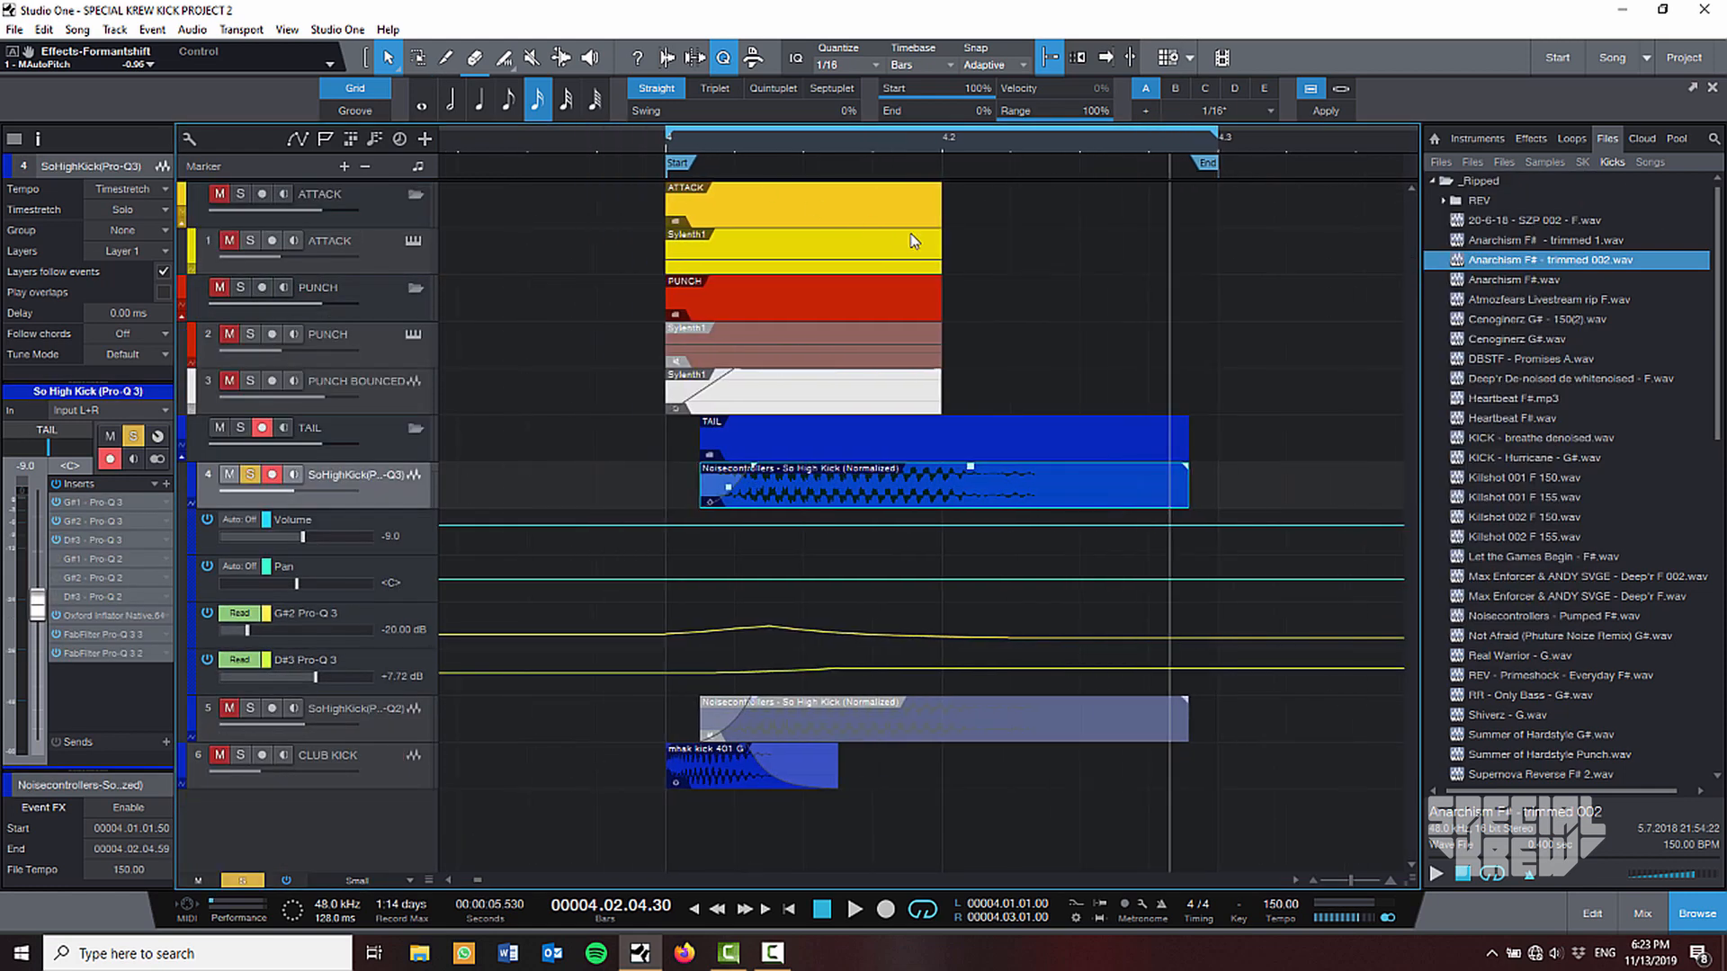
{"action": "key", "text": "space"}
{"action": "key", "text": "shift+w"}
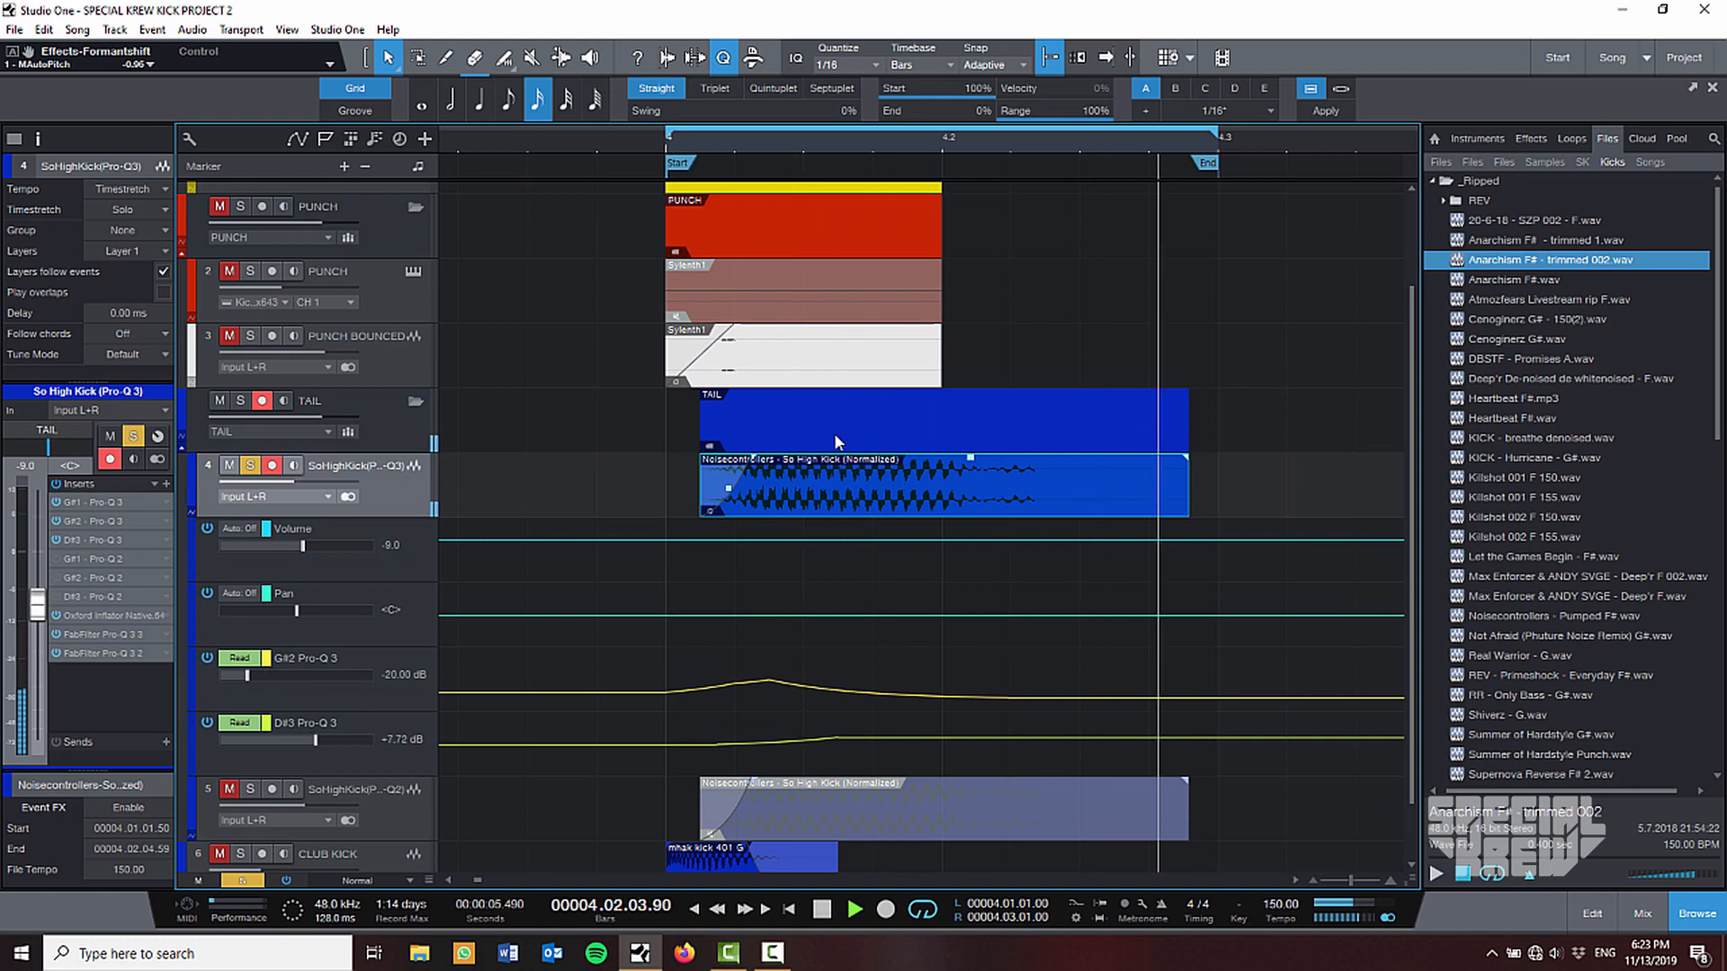
{"action": "key", "text": "space"}
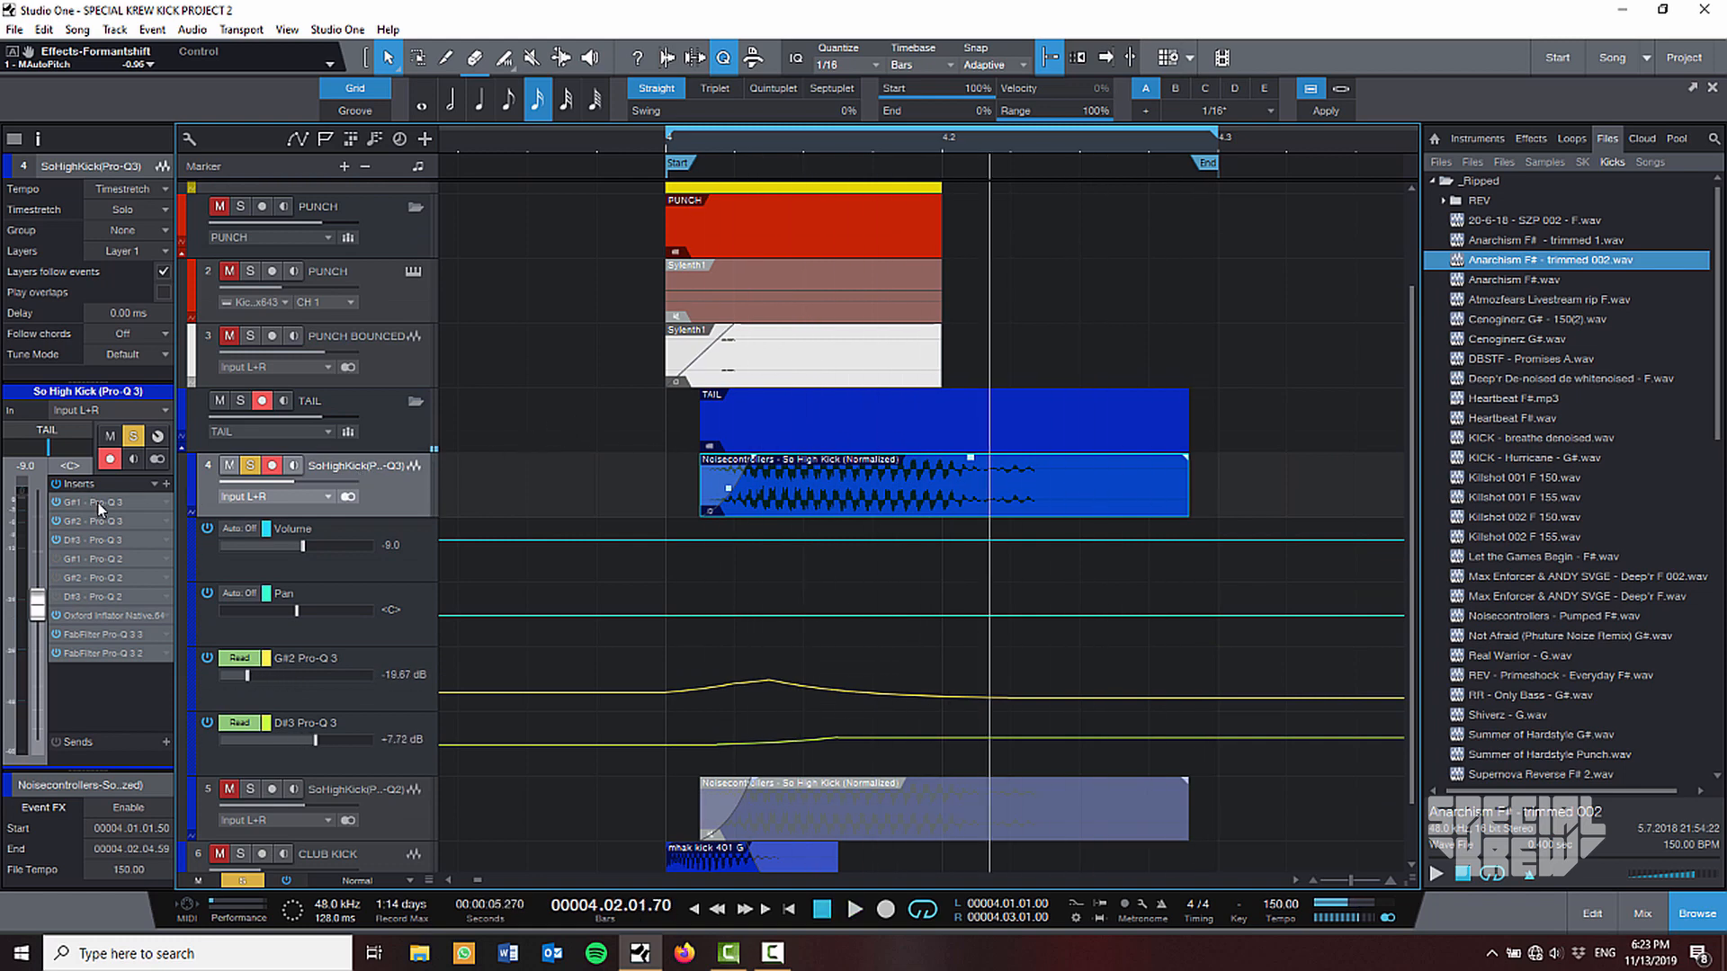
Open the G#1 and G#2 Pro-Q 3 inserts on the tail track and examine their EQ bands.
{"action": "left_click", "coordinate": [99, 502]}
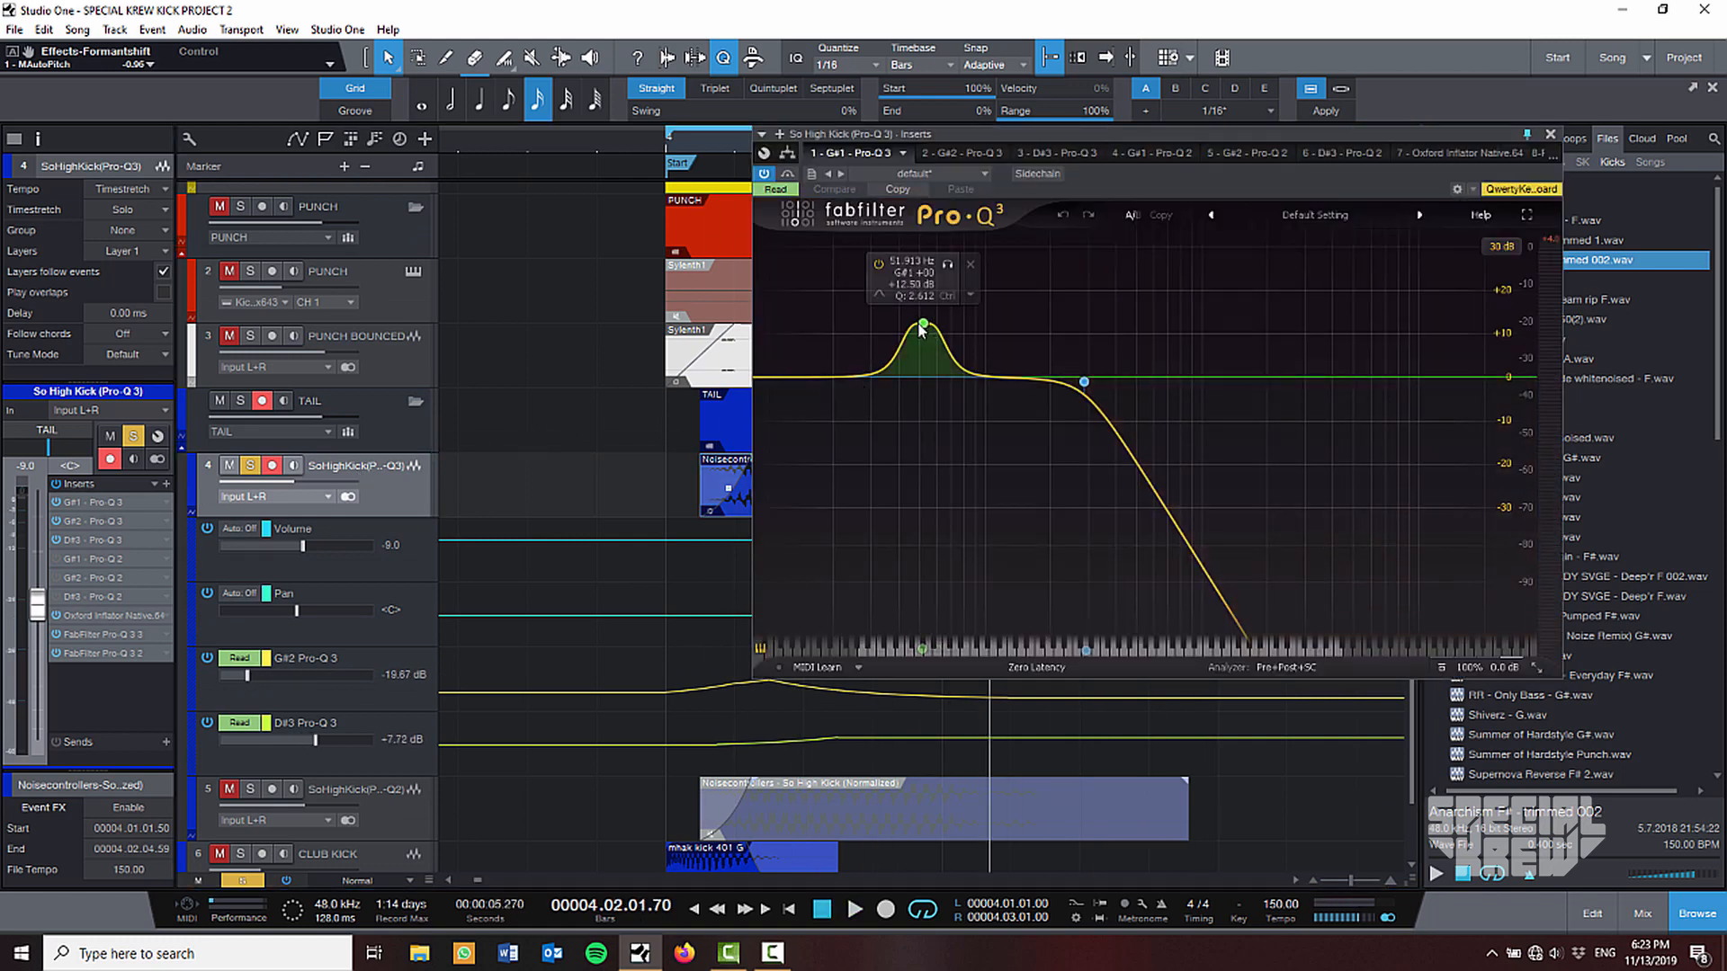
{"action": "left_click_drag", "start_coordinate": [988, 437], "coordinate": [803, 261]}
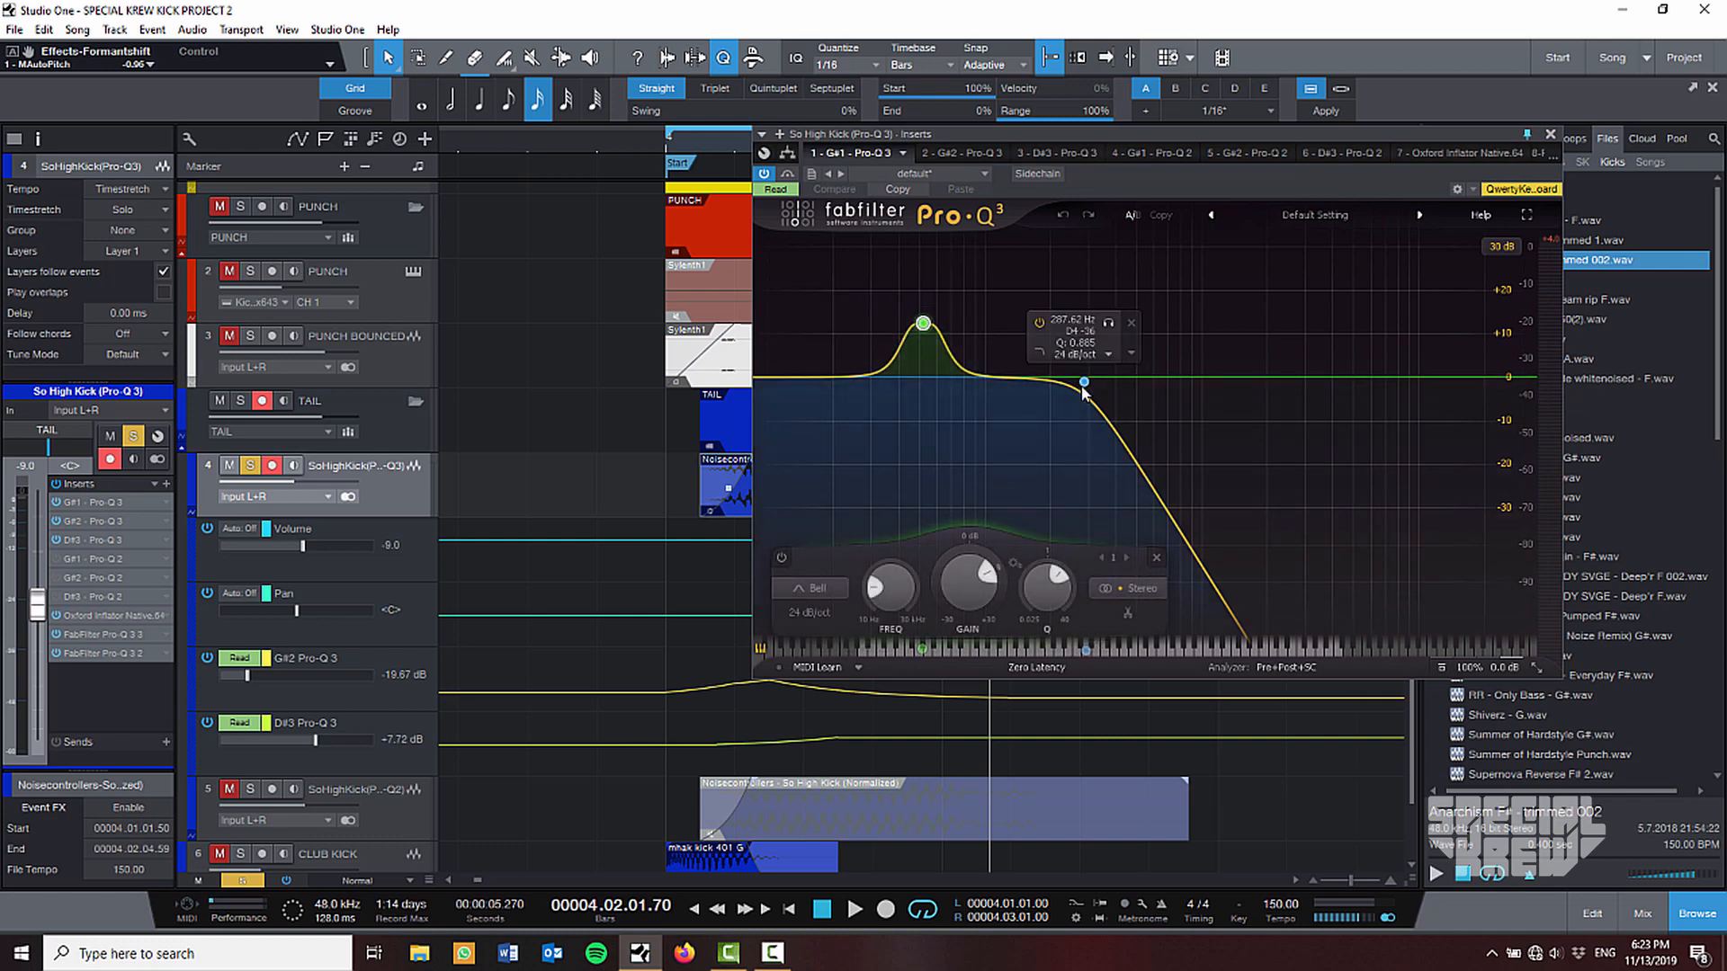
{"action": "left_click", "coordinate": [118, 522]}
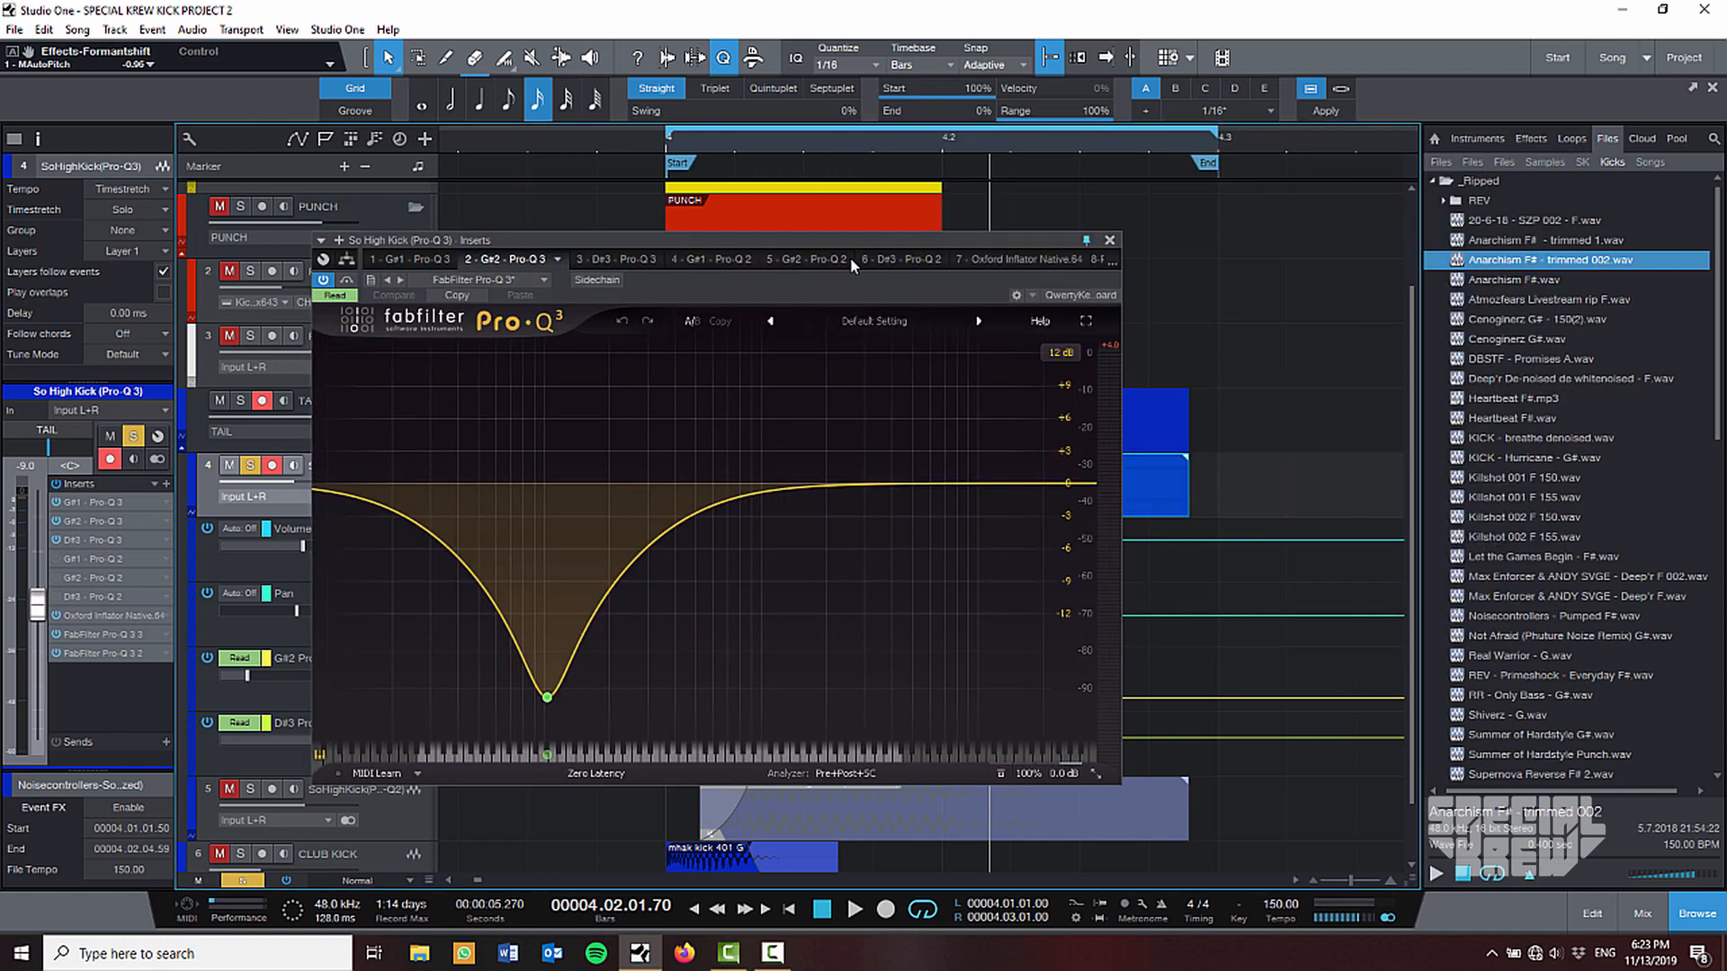
{"action": "left_click_drag", "start_coordinate": [860, 240], "coordinate": [1577, 220]}
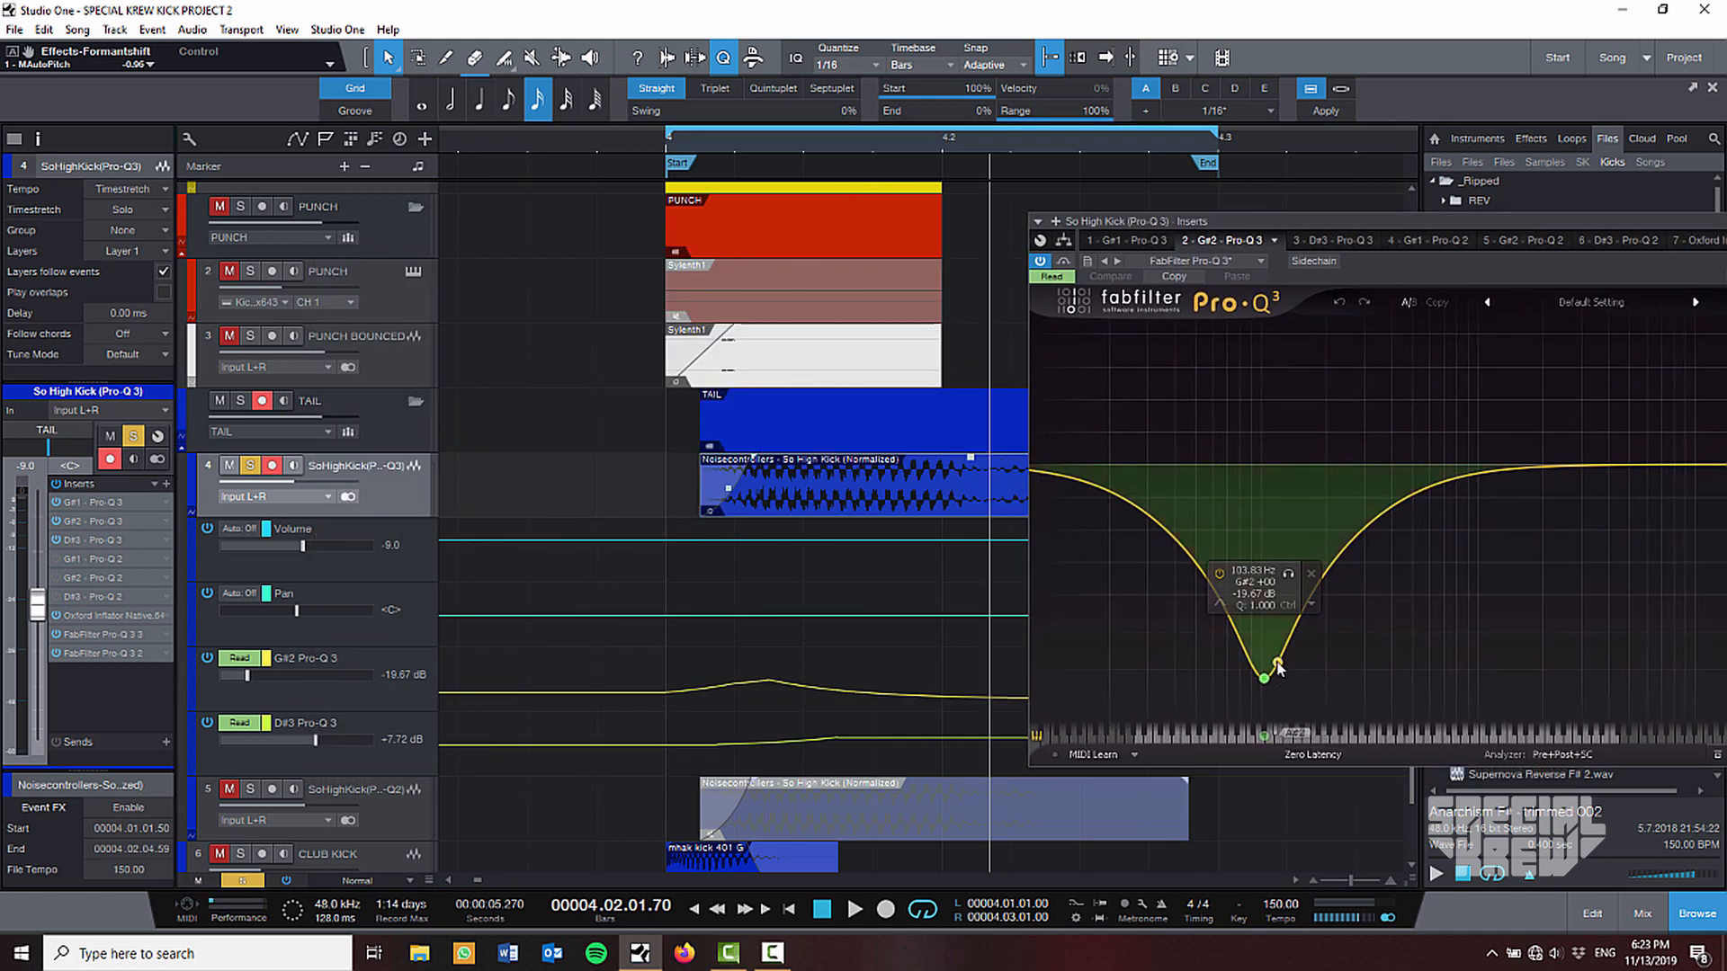
Examine the G#2 Pro-Q 3 automation curve and play the soloed tail to watch the EQ band follow it.
{"action": "scroll", "coordinate": [849, 621], "scroll_direction": "up", "scroll_amount": 2}
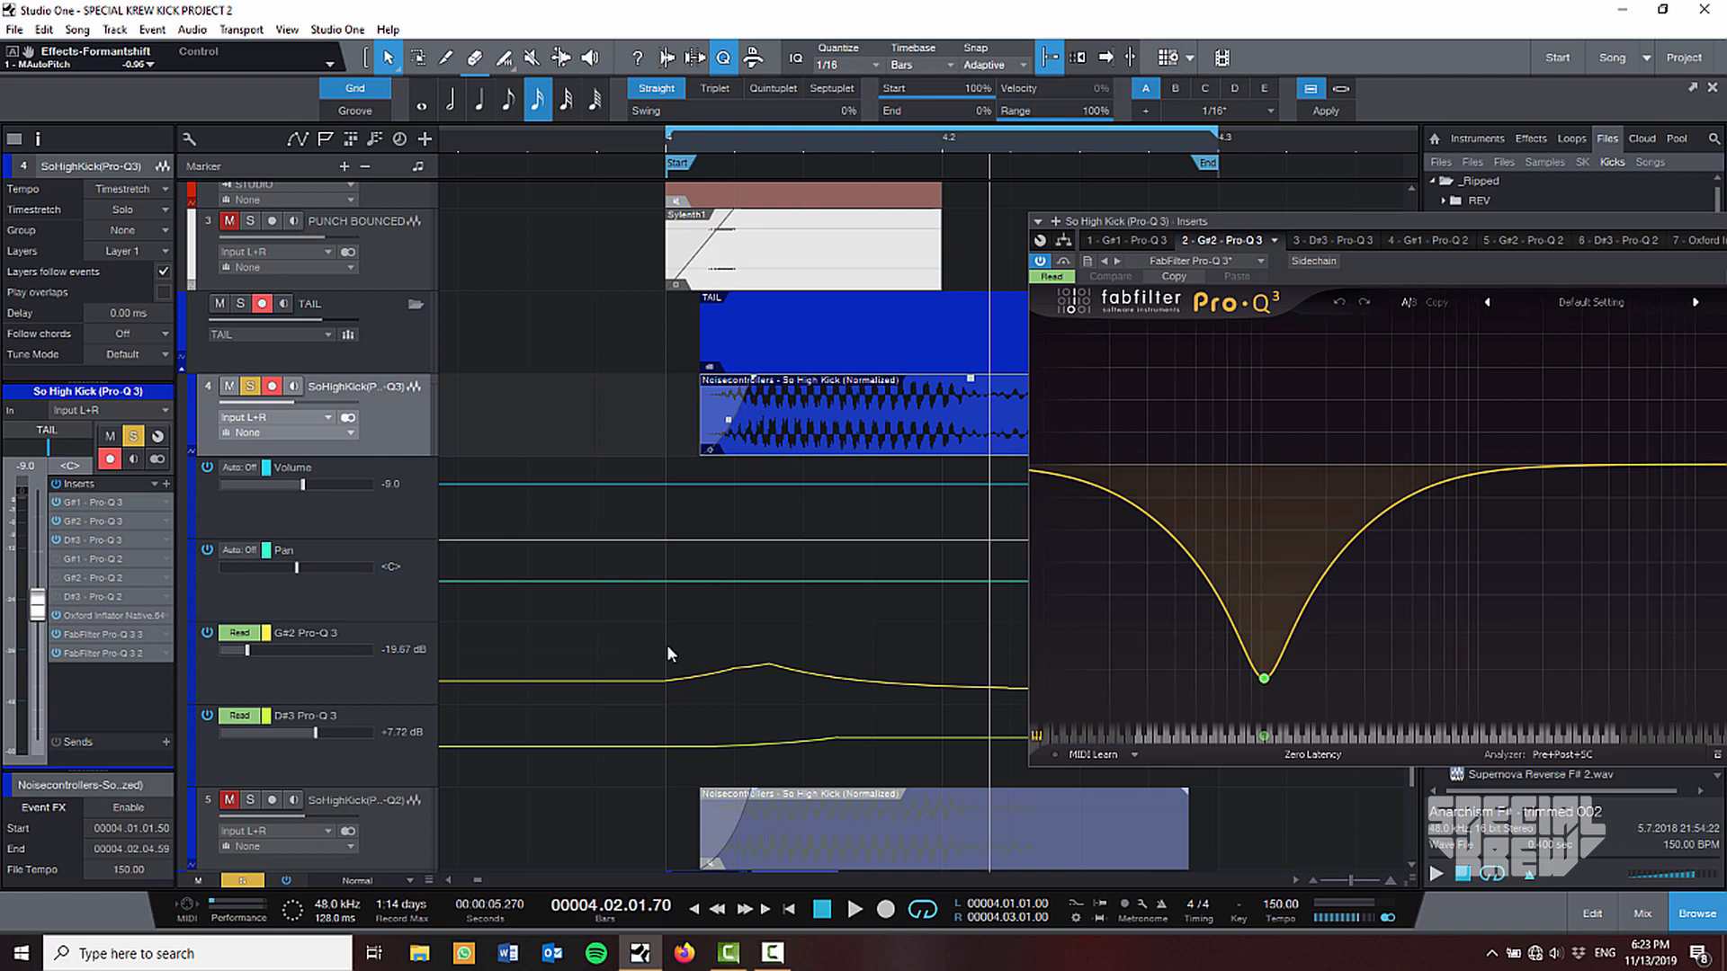
{"action": "left_click", "coordinate": [699, 675]}
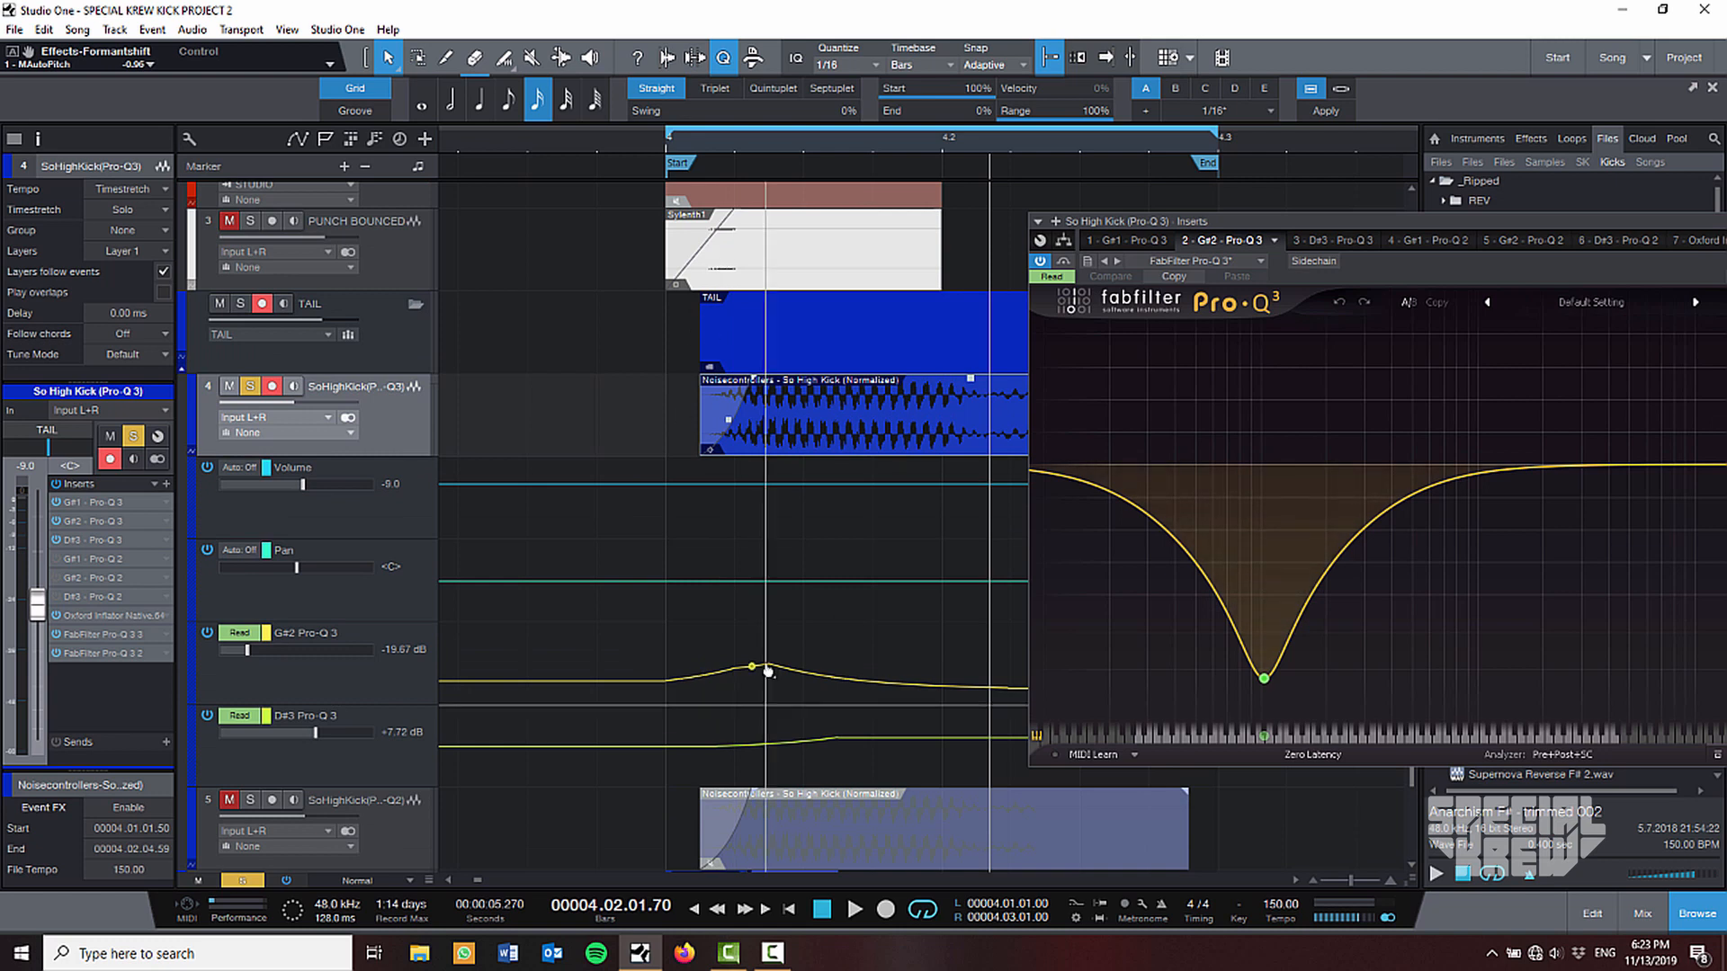
{"action": "left_click_drag", "start_coordinate": [945, 142], "coordinate": [799, 81]}
{"action": "key", "text": "e"}
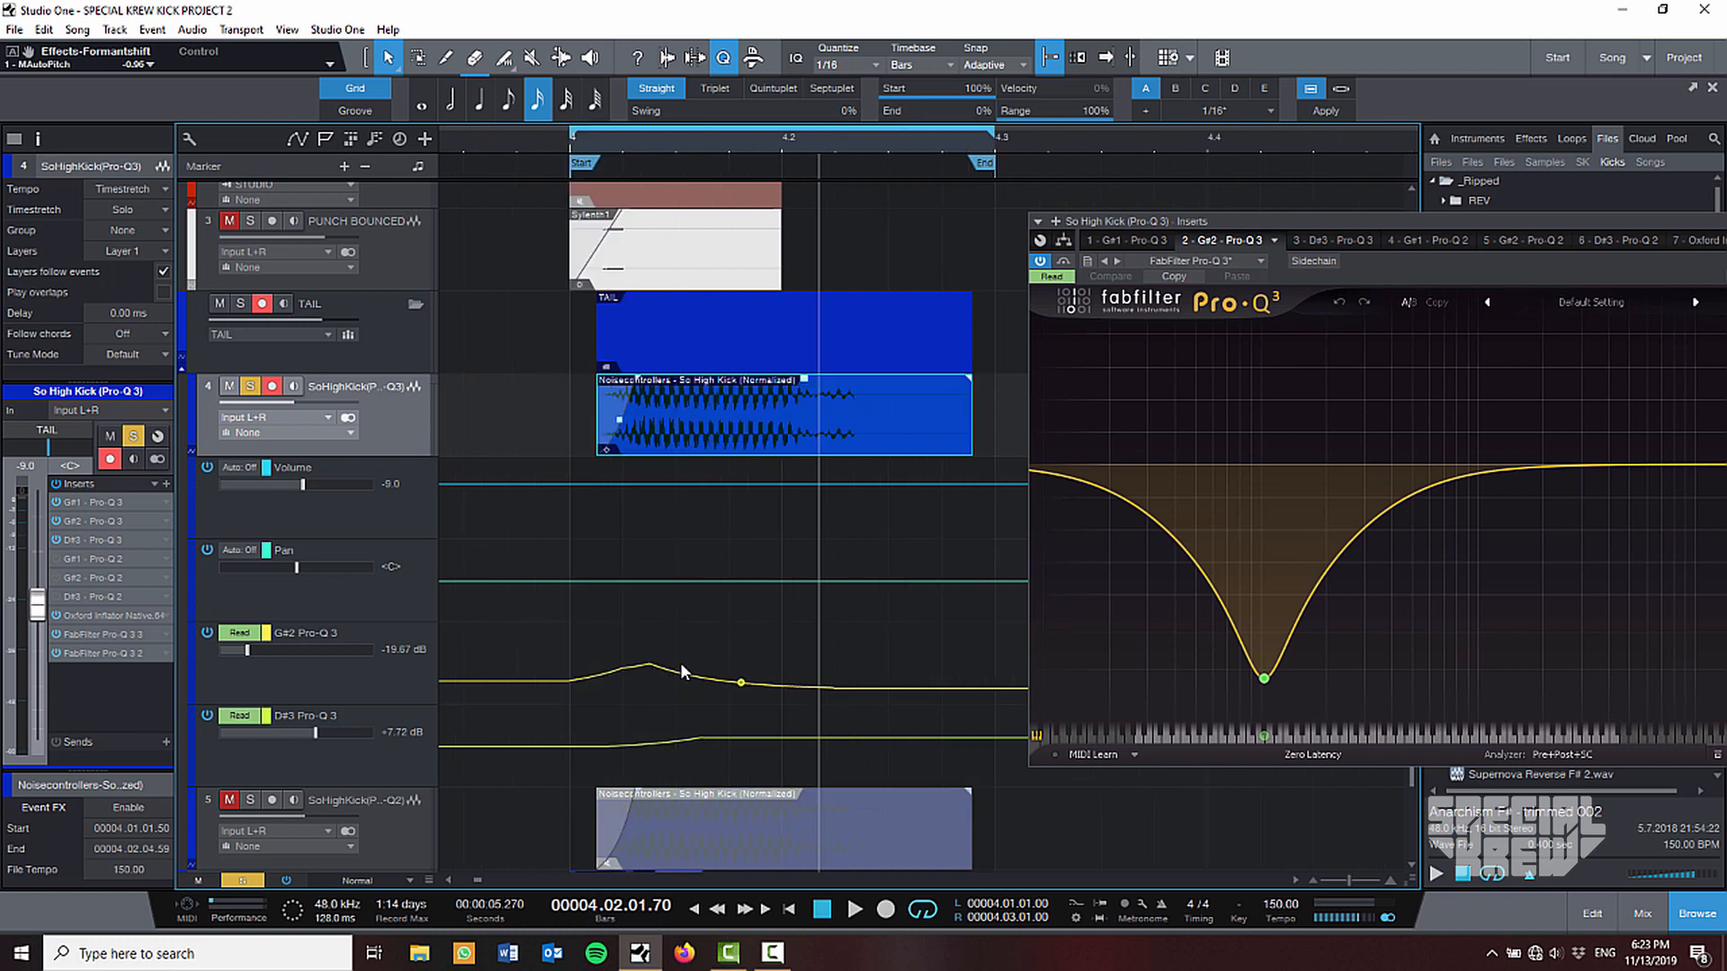
{"action": "key", "text": "space"}
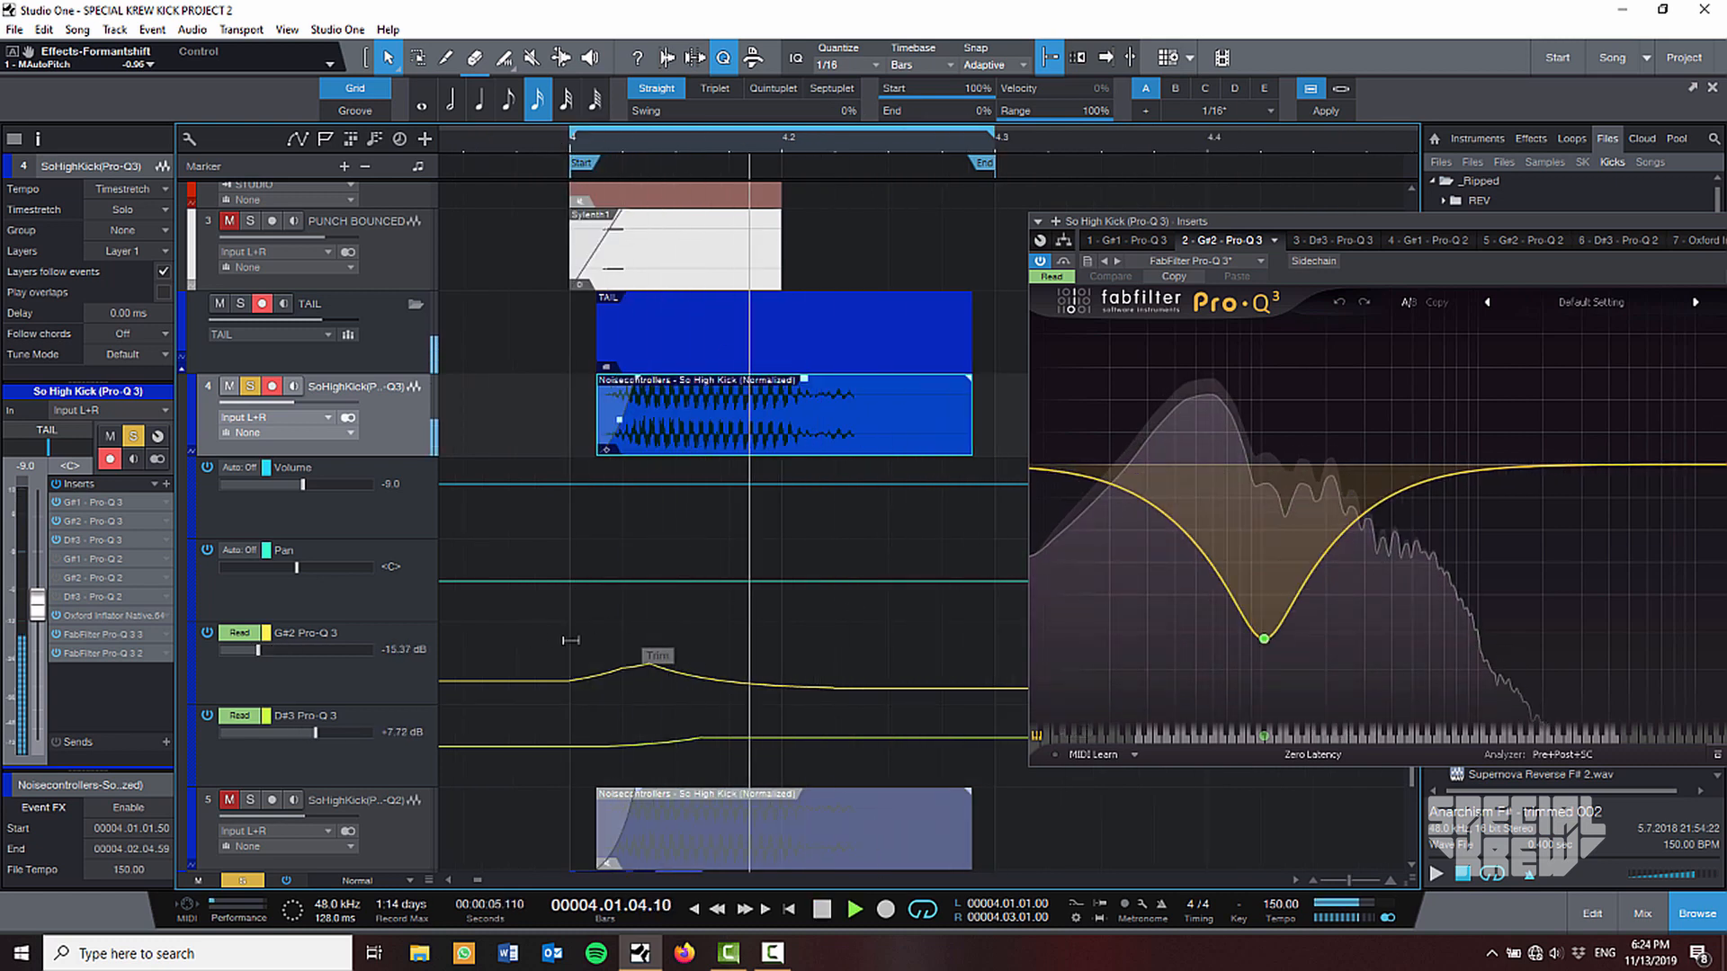
{"action": "key", "text": "space"}
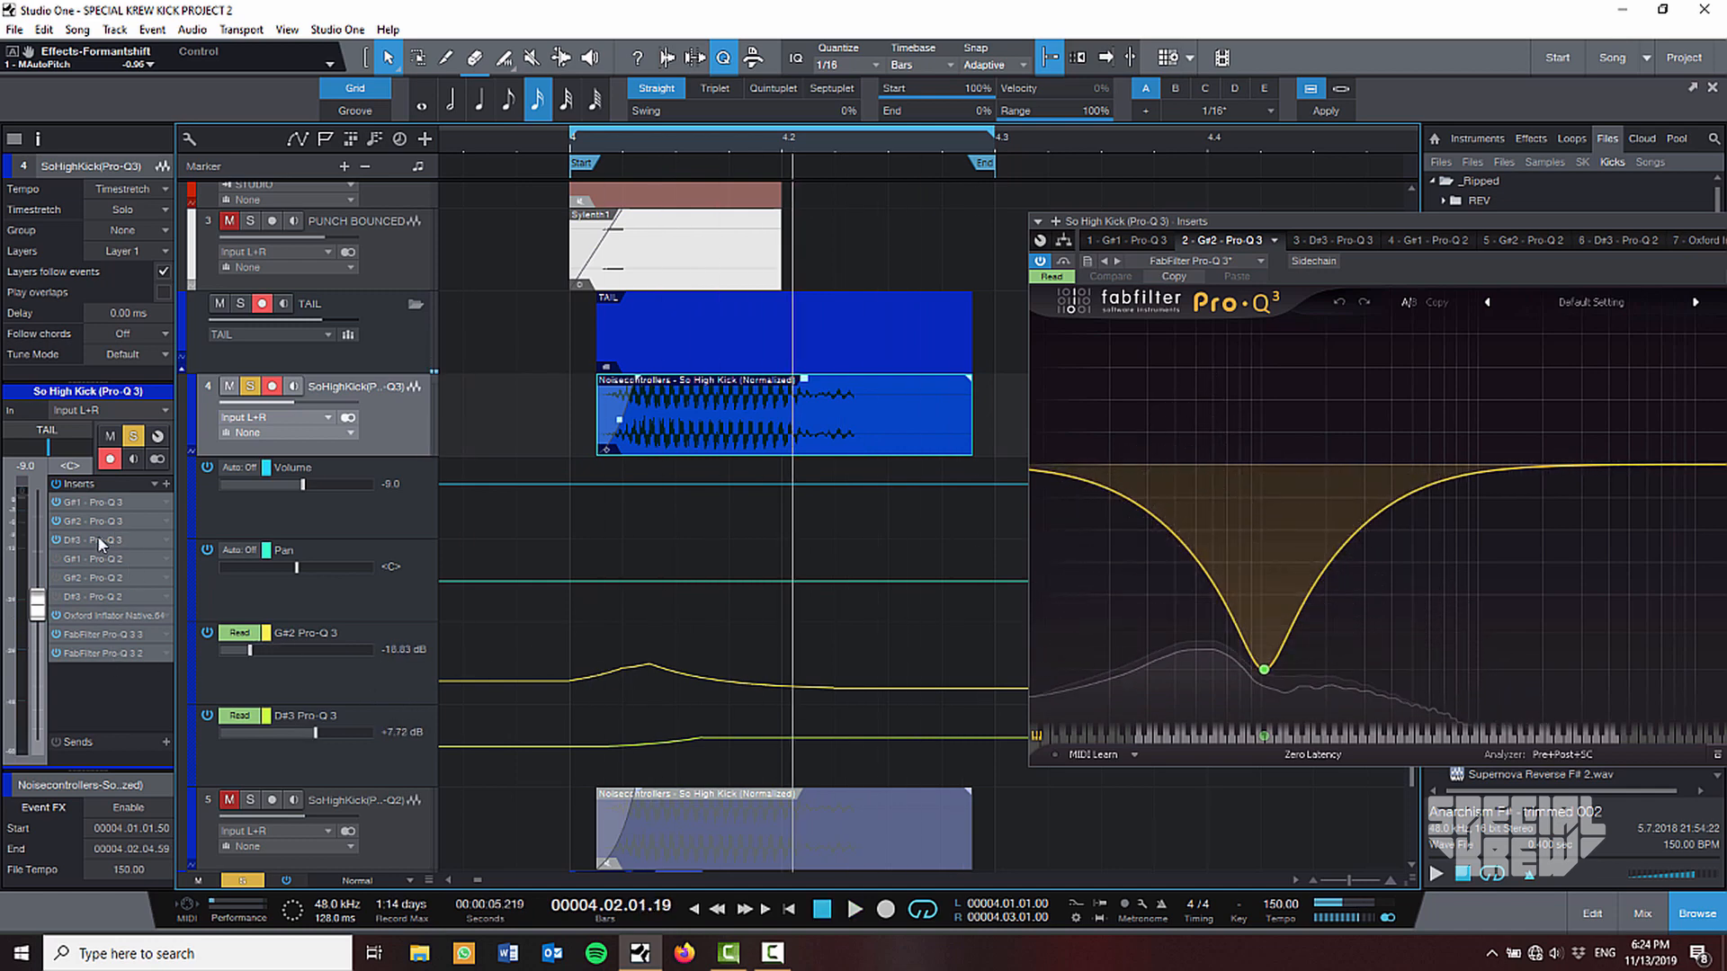
Open the D#3 Pro-Q 3 insert in place of the G#2 one and compare its bell boost with its automation lane.
{"action": "left_click", "coordinate": [99, 539]}
{"action": "left_click_drag", "start_coordinate": [1493, 225], "coordinate": [1099, 298]}
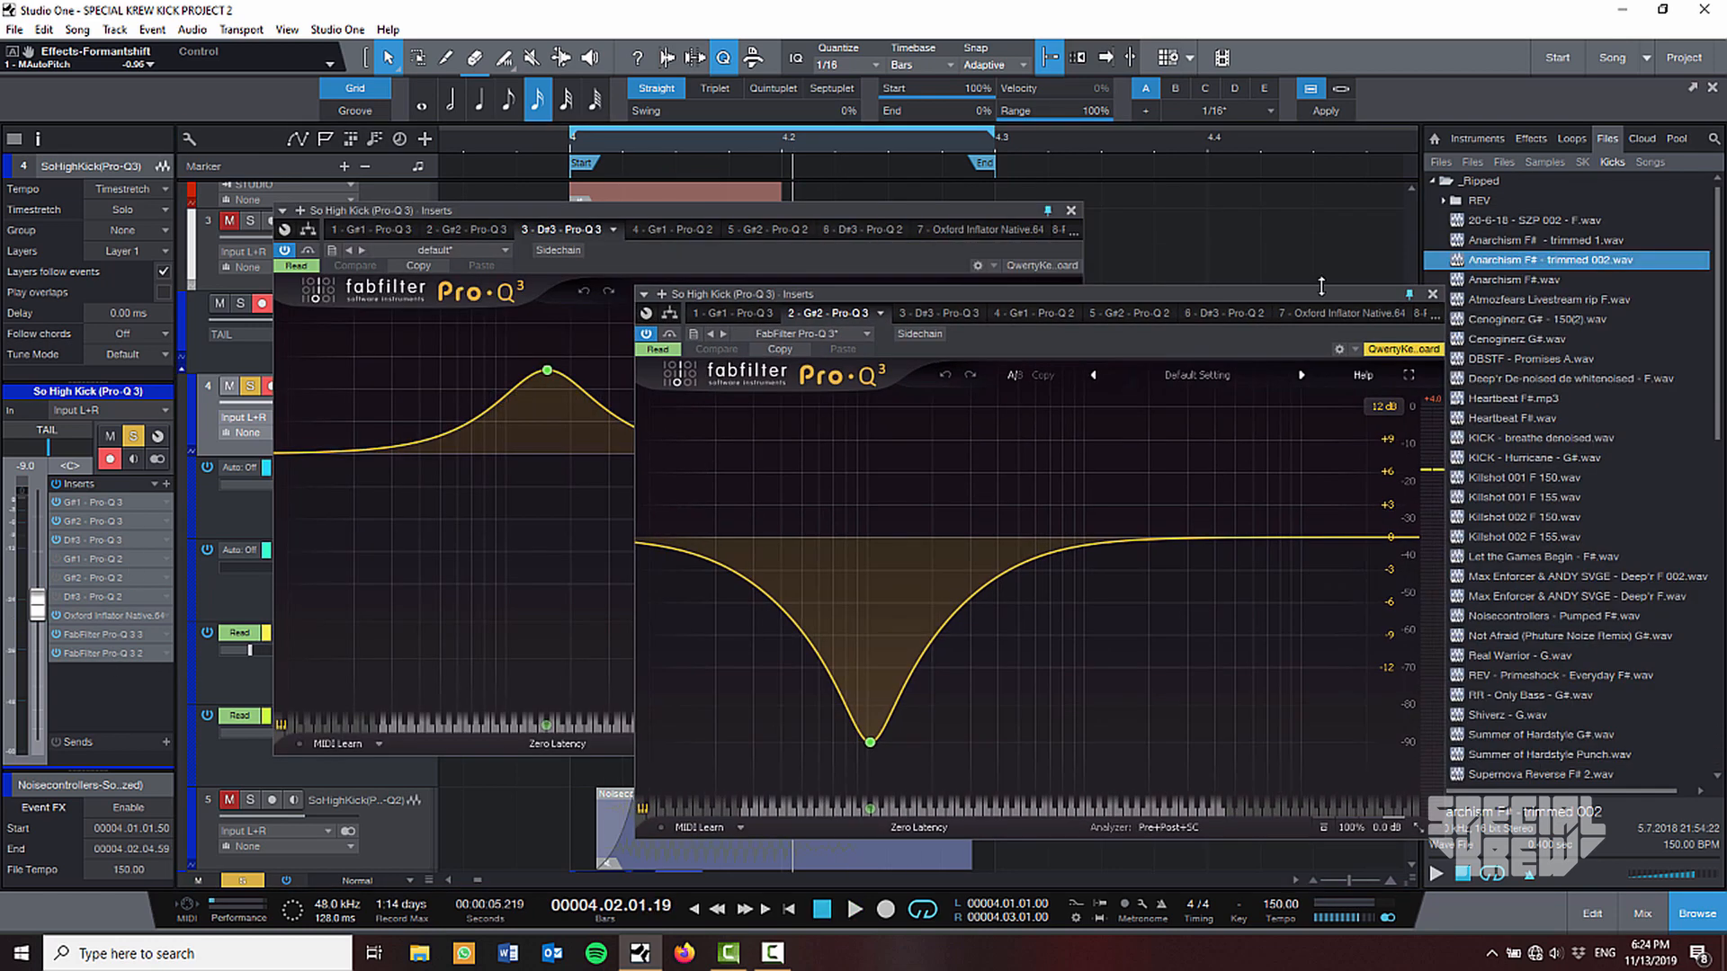
{"action": "left_click", "coordinate": [1433, 293]}
{"action": "left_click_drag", "start_coordinate": [749, 213], "coordinate": [1408, 223]}
{"action": "left_click_drag", "start_coordinate": [651, 138], "coordinate": [660, 143]}
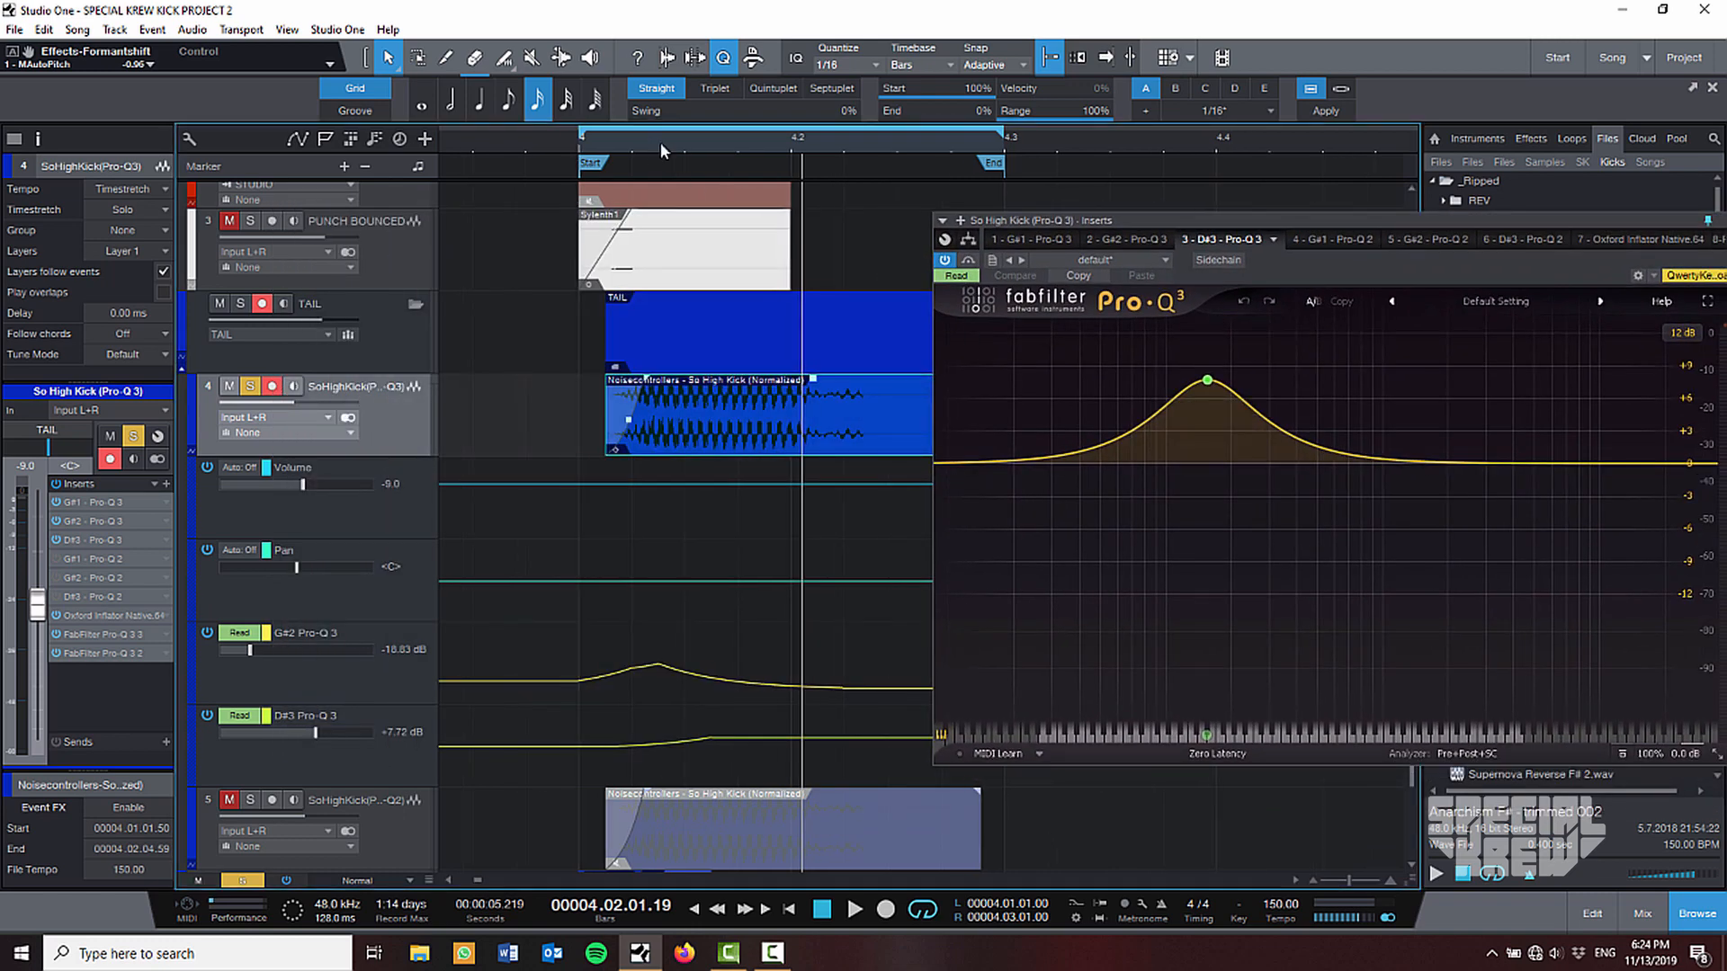
{"action": "scroll", "coordinate": [910, 654], "scroll_direction": "down", "scroll_amount": 2}
{"action": "mouse_move", "coordinate": [1216, 389]}
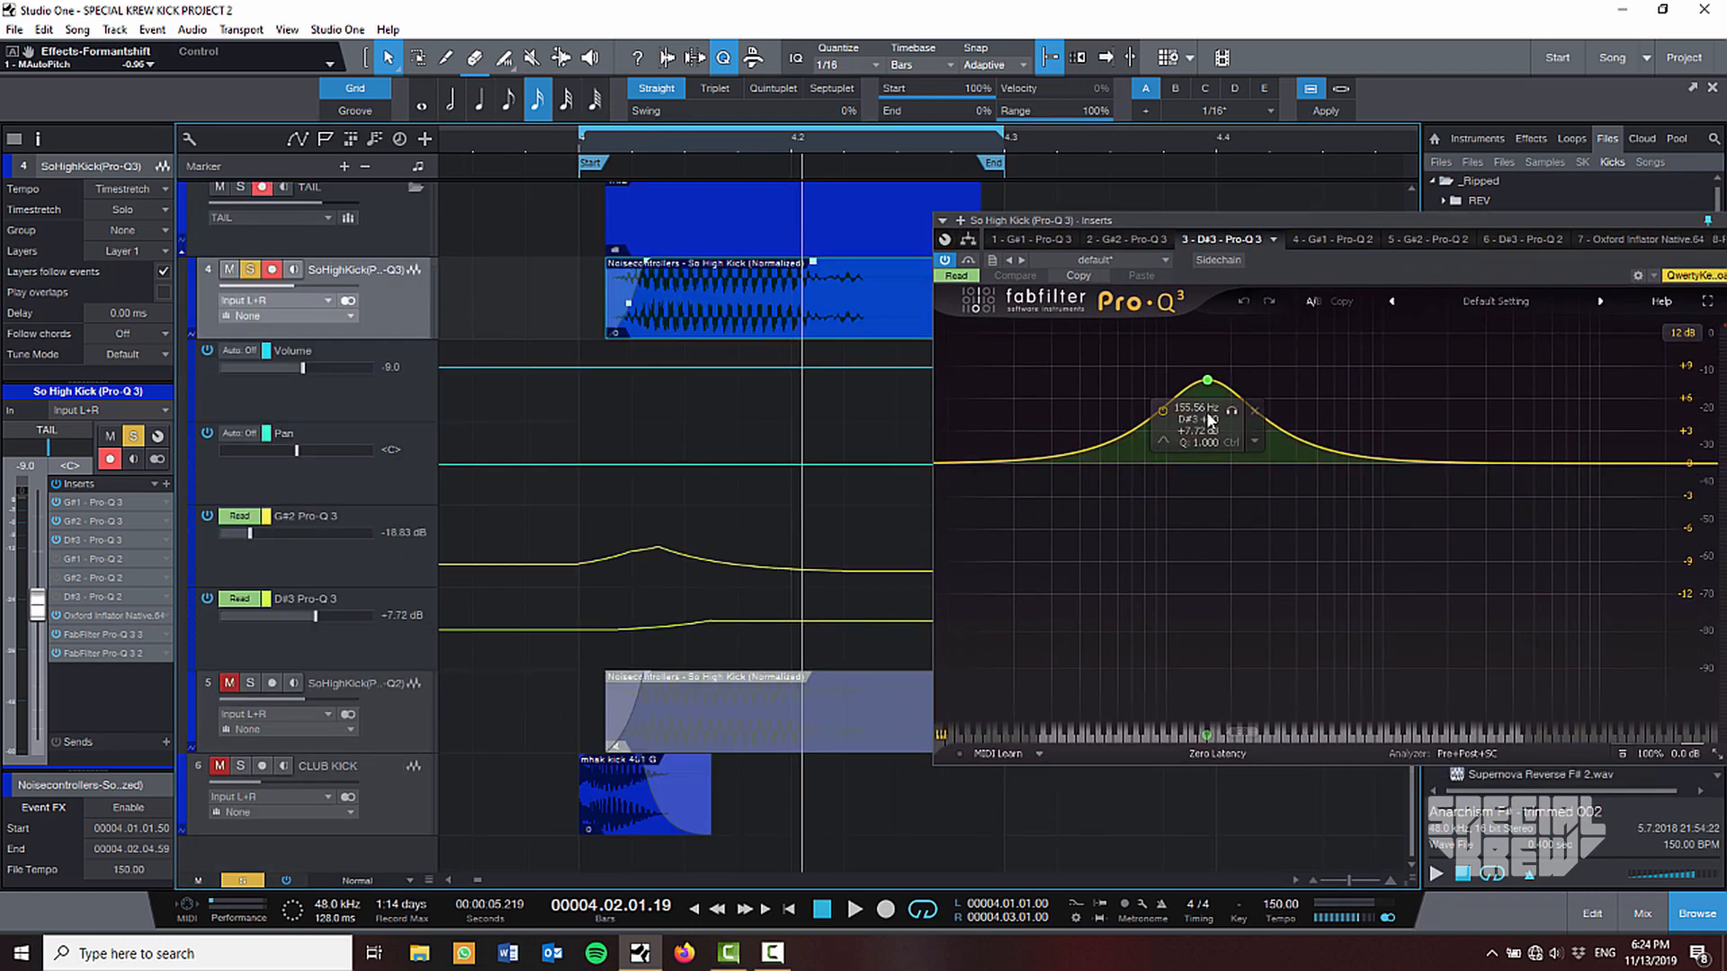
{"action": "left_click", "coordinate": [1192, 420]}
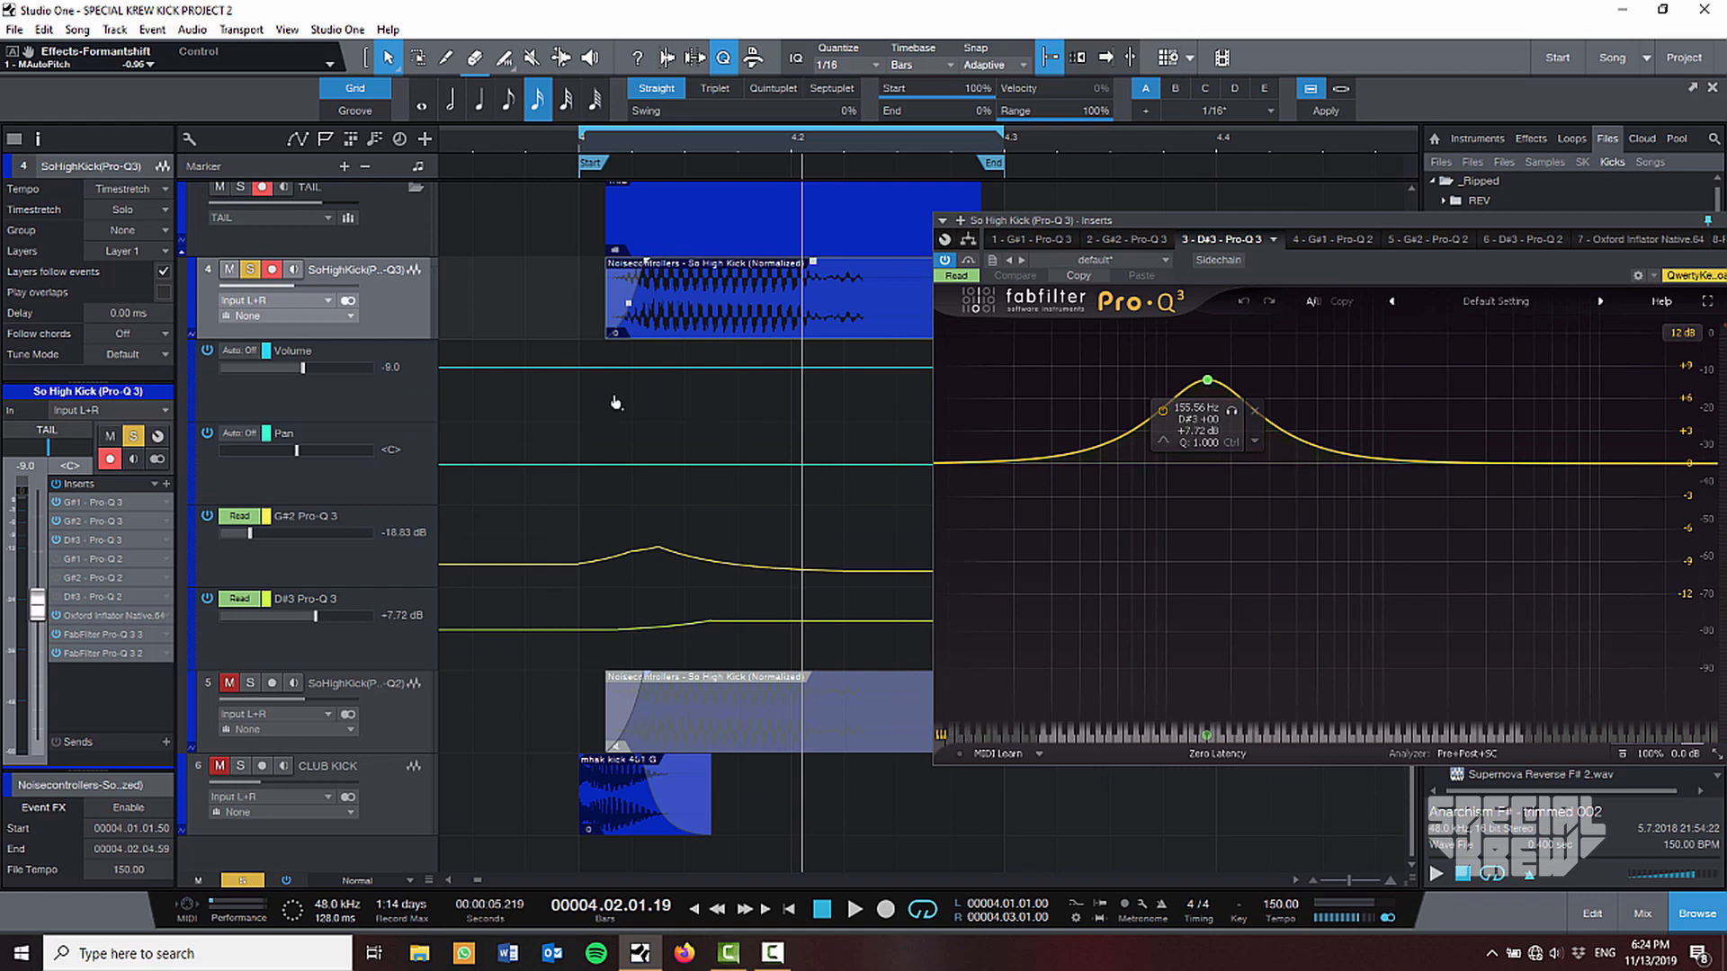
{"action": "scroll", "coordinate": [668, 698], "scroll_direction": "up", "scroll_amount": 2}
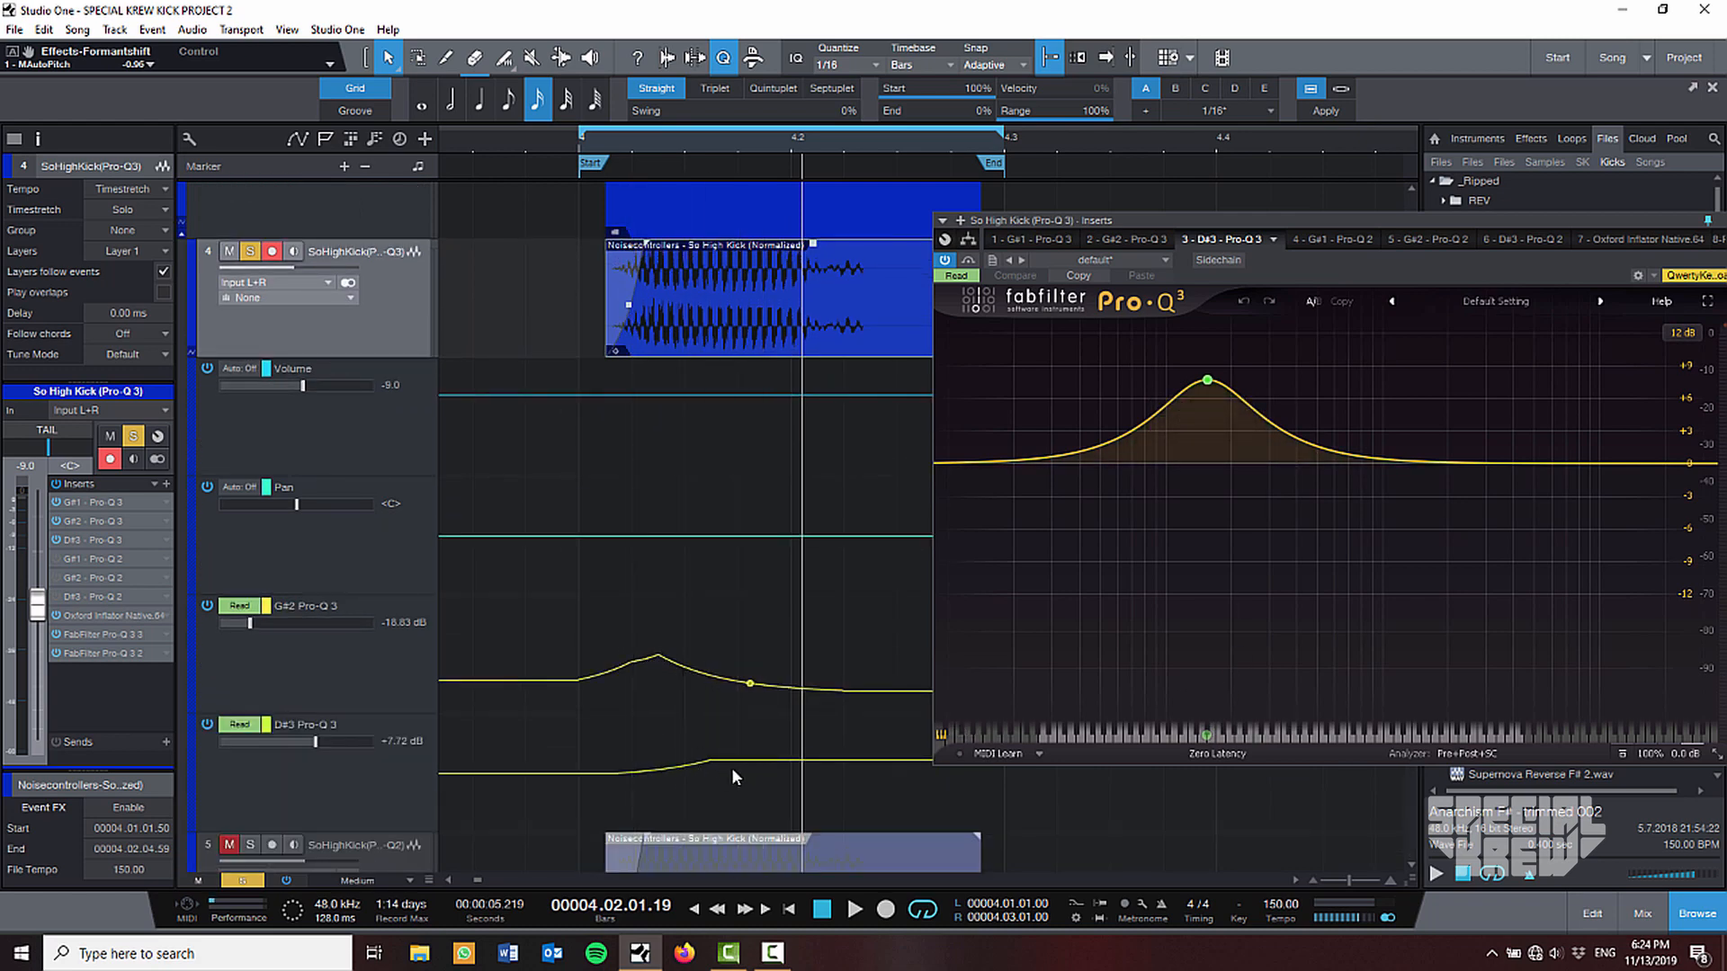
{"action": "scroll", "coordinate": [754, 730], "scroll_direction": "down", "scroll_amount": 1}
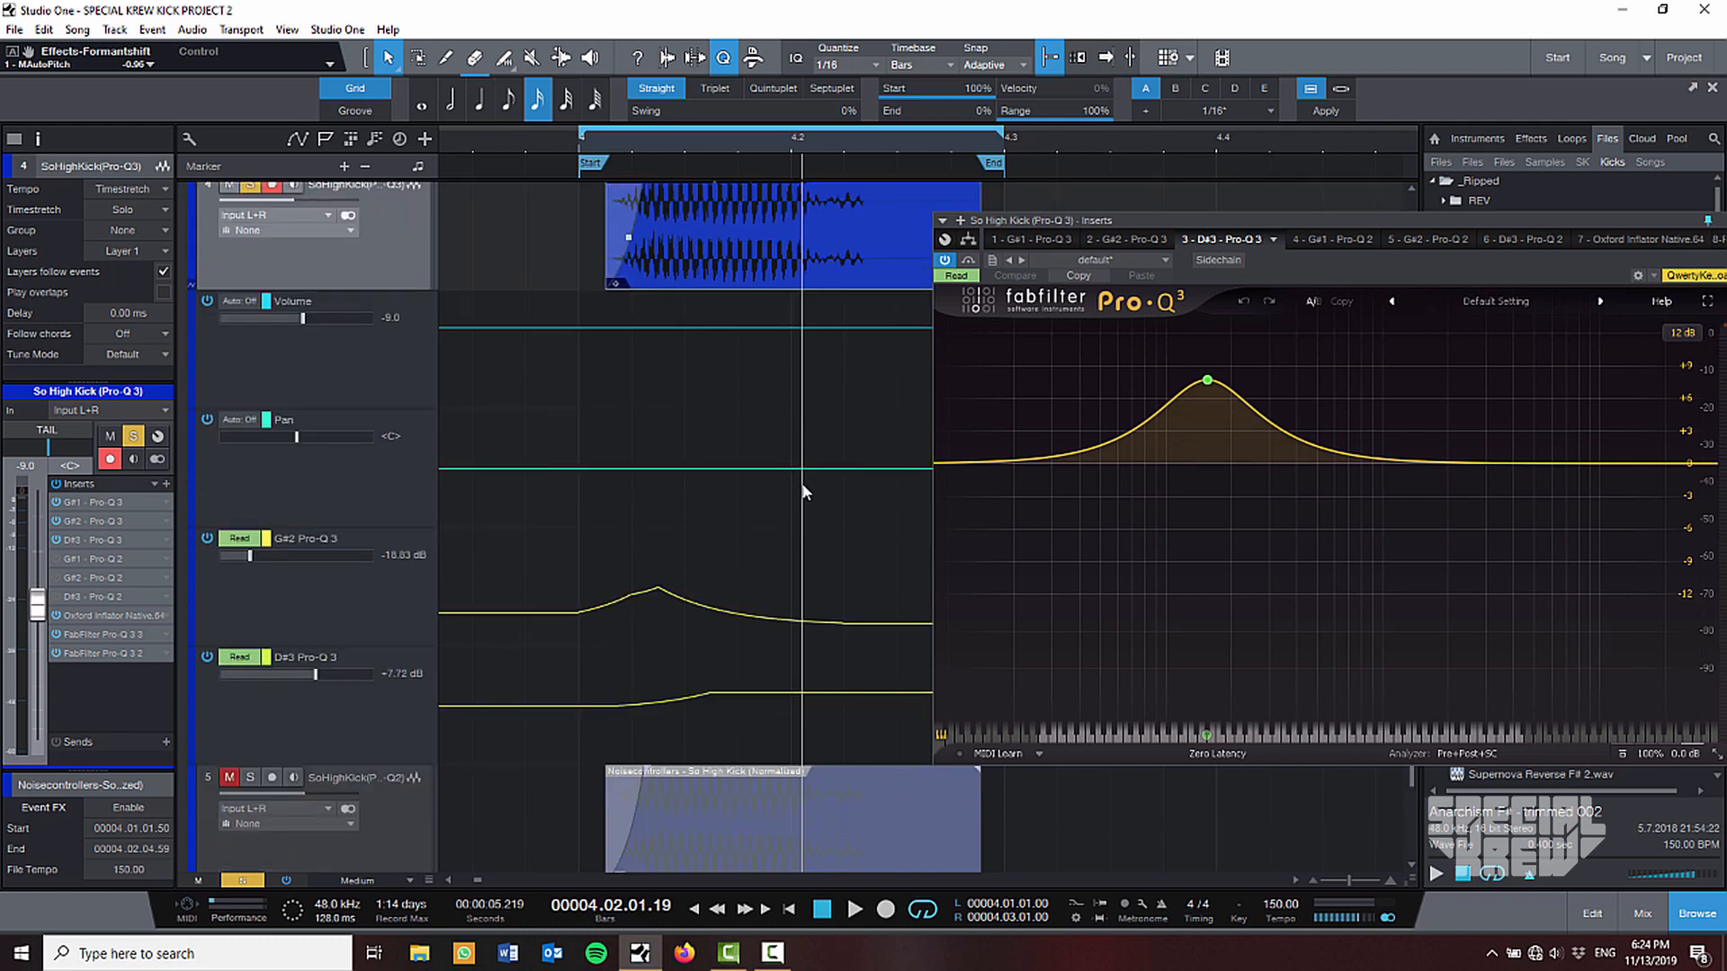
{"action": "scroll", "coordinate": [695, 431], "scroll_direction": "down", "scroll_amount": 2}
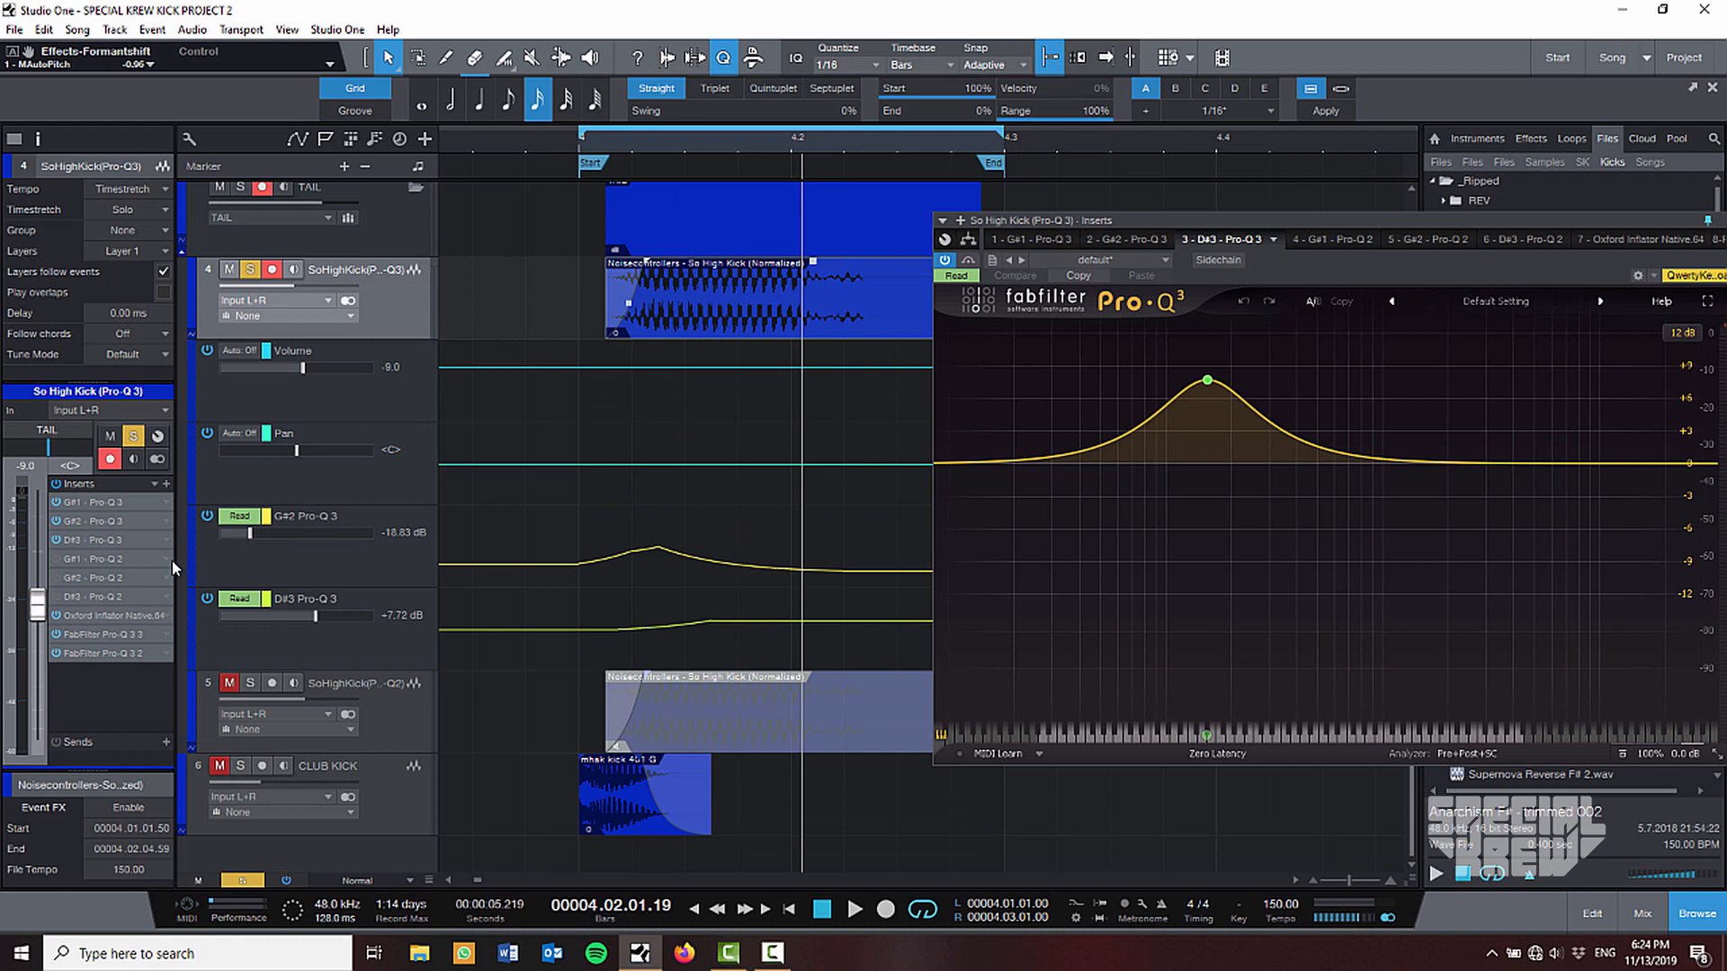
Open the Oxford Inflator and FabFilter Pro-Q 3 3 inserts on the tail track and examine their settings.
{"action": "left_click", "coordinate": [95, 617]}
{"action": "left_click_drag", "start_coordinate": [1505, 218], "coordinate": [1158, 286]}
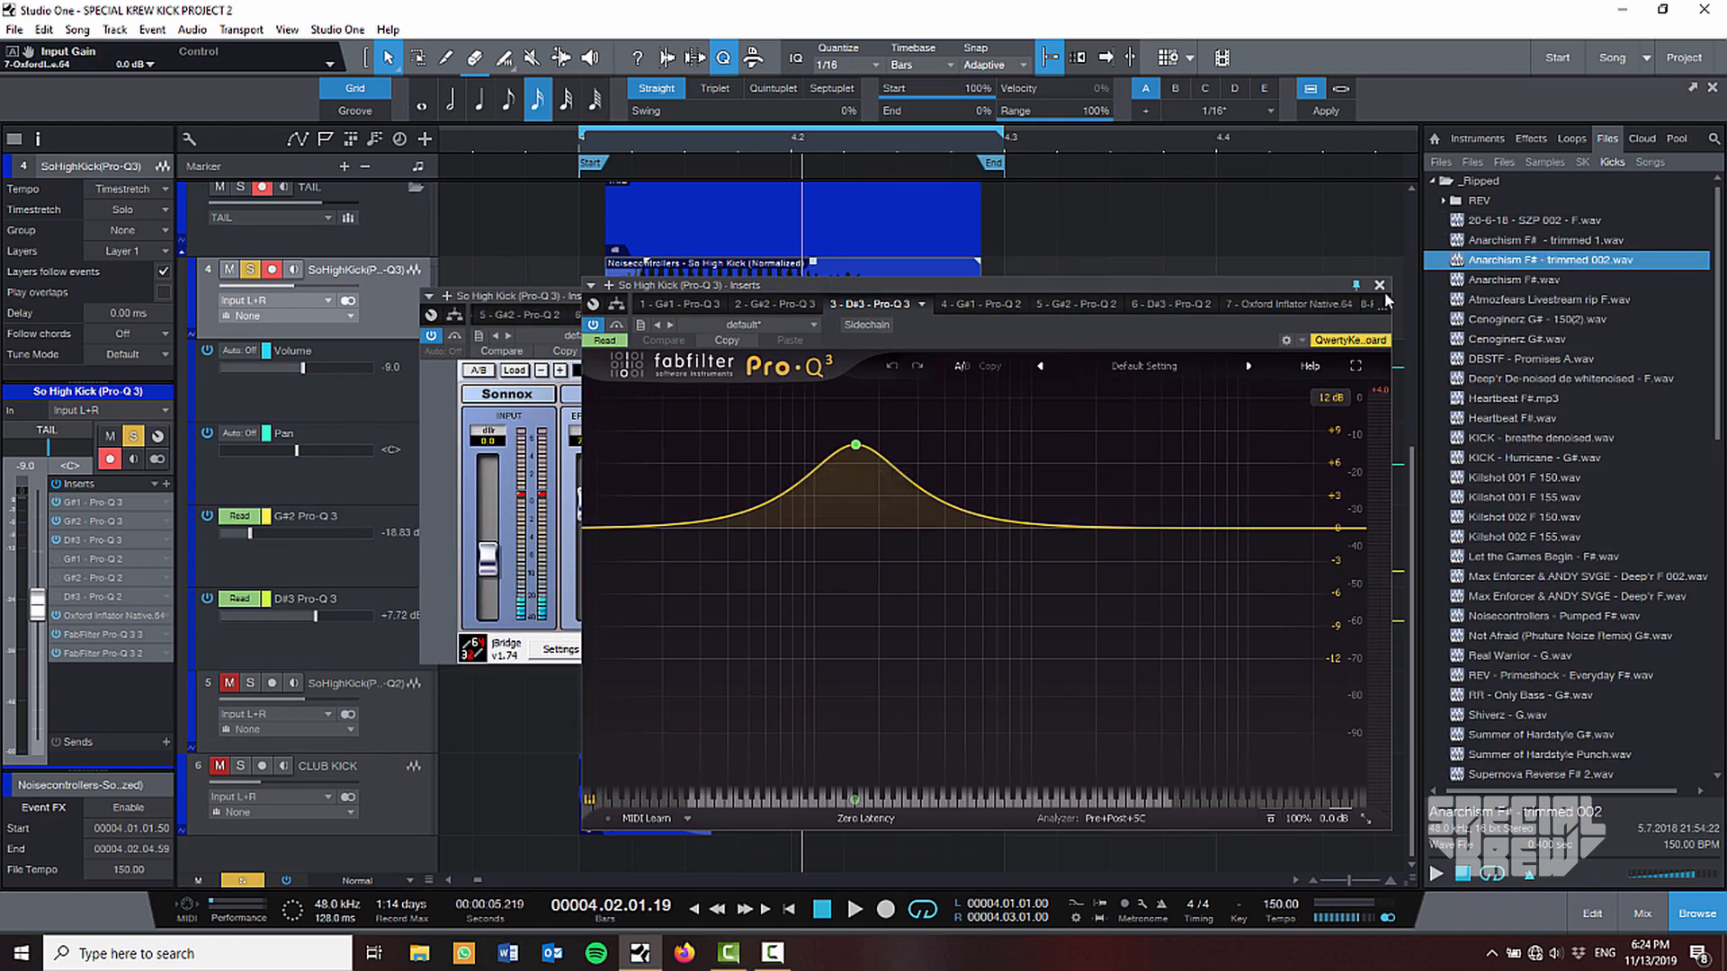
{"action": "left_click", "coordinate": [1381, 285]}
{"action": "left_click_drag", "start_coordinate": [619, 295], "coordinate": [1261, 207]}
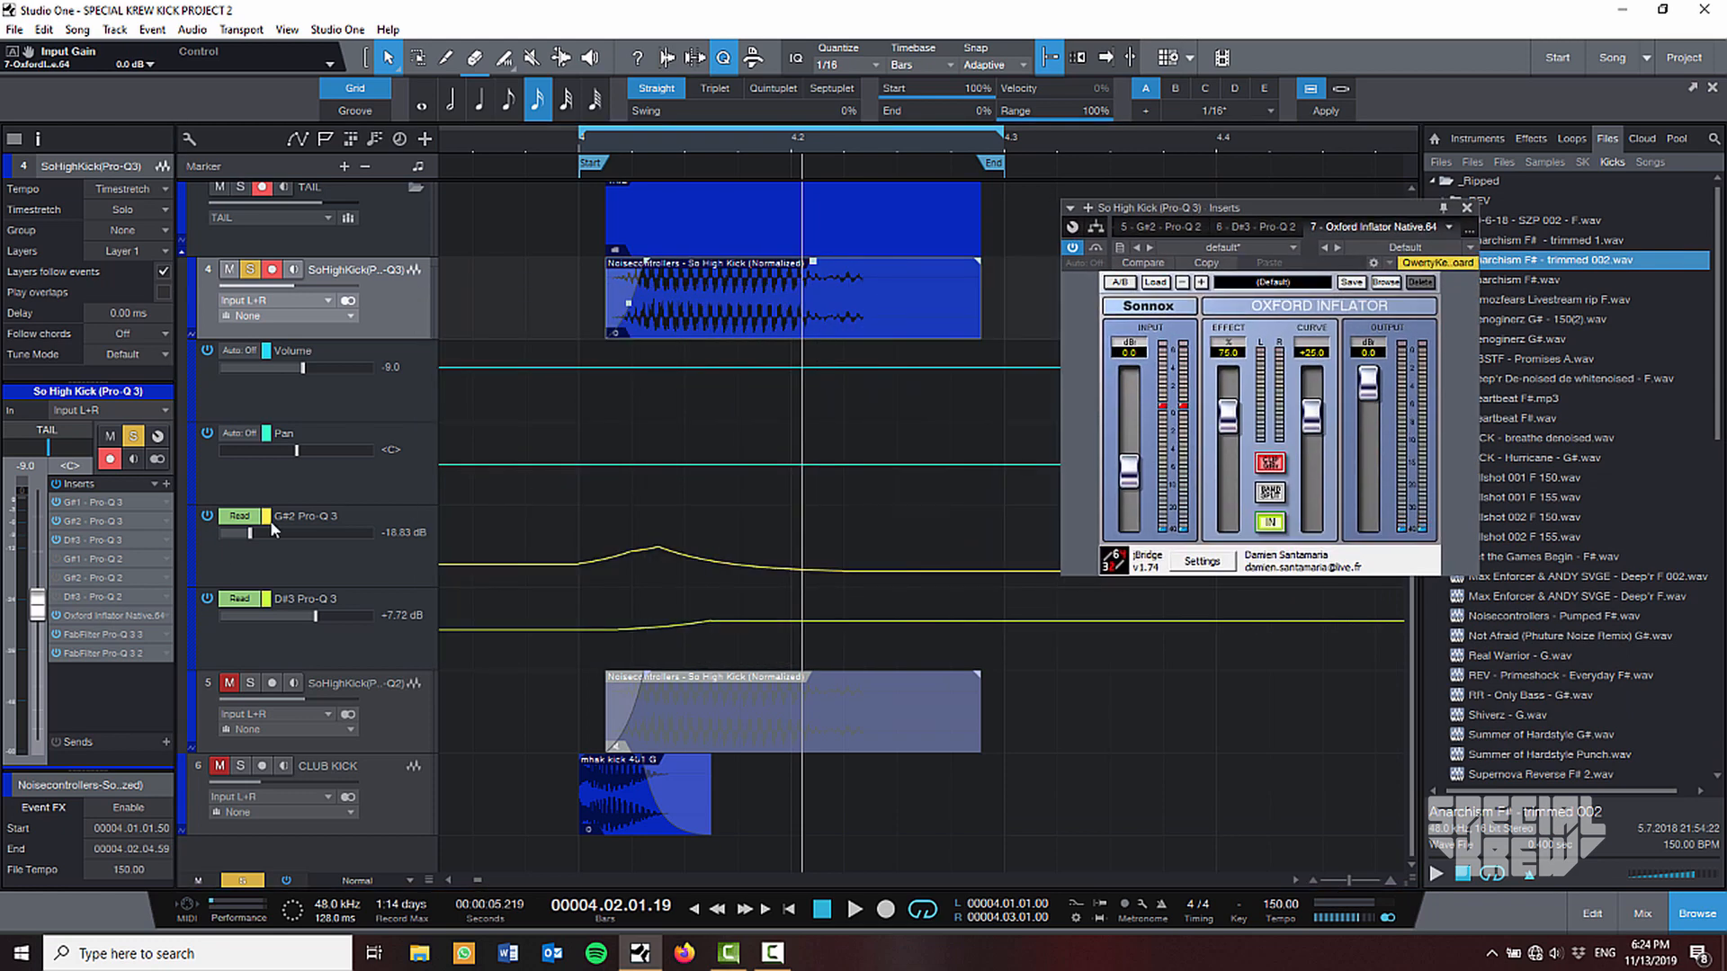
{"action": "left_click", "coordinate": [95, 634]}
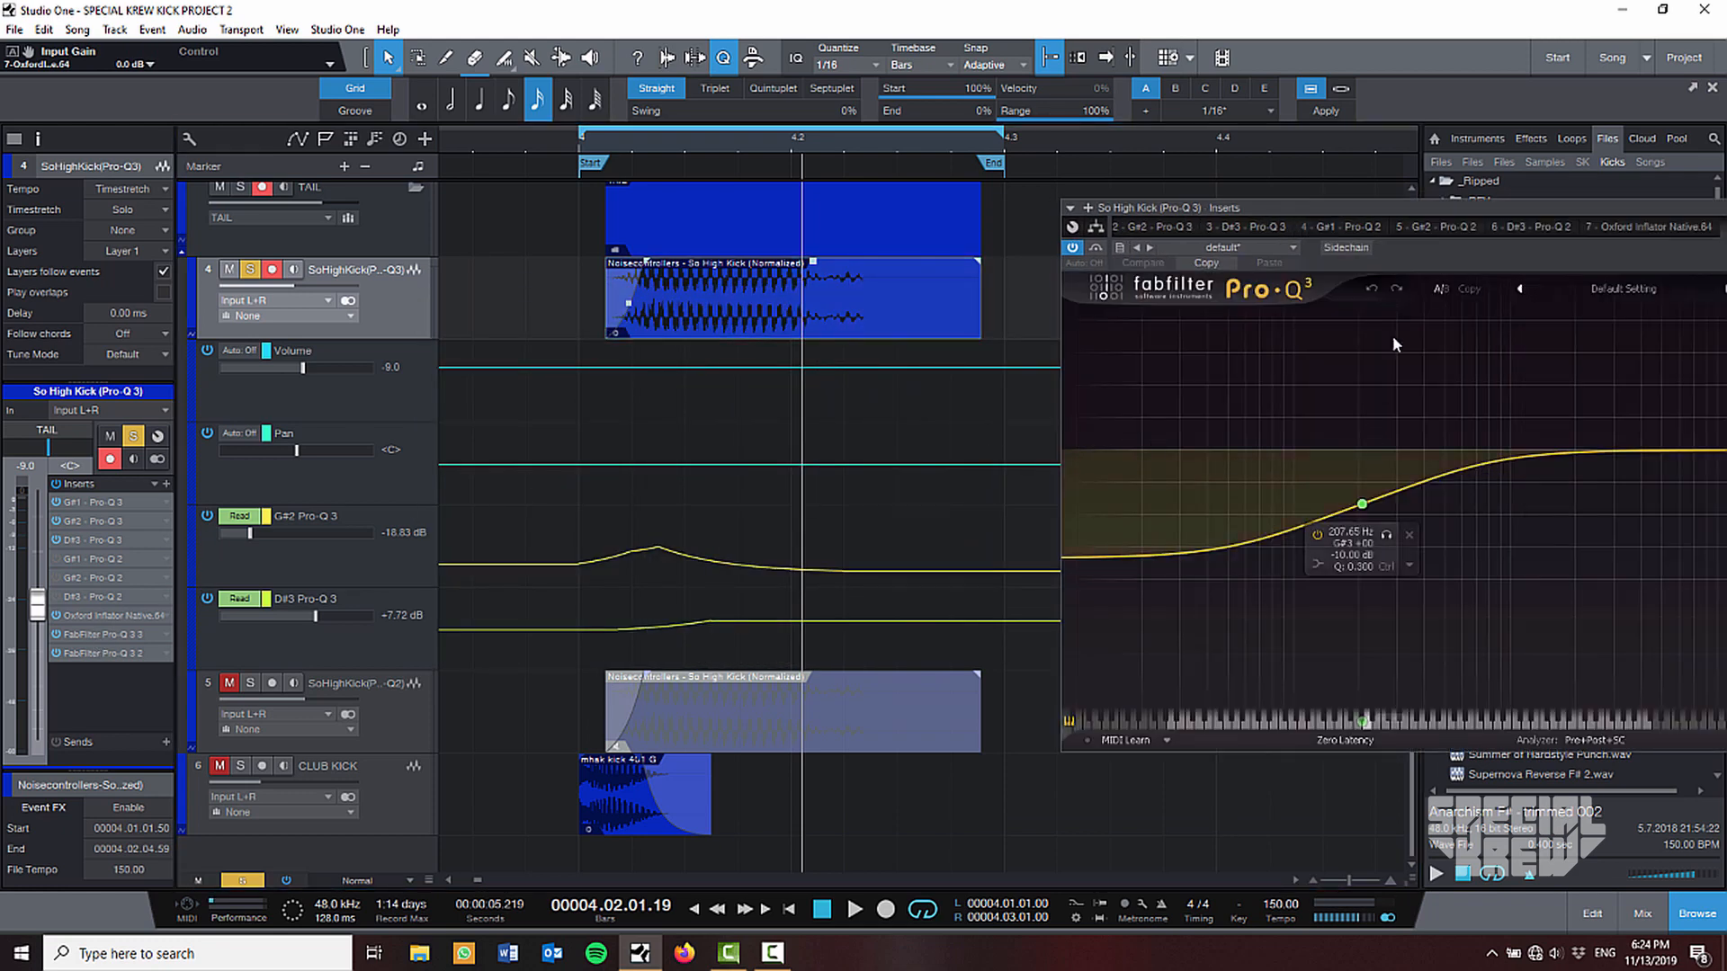
{"action": "left_click_drag", "start_coordinate": [1468, 212], "coordinate": [857, 217]}
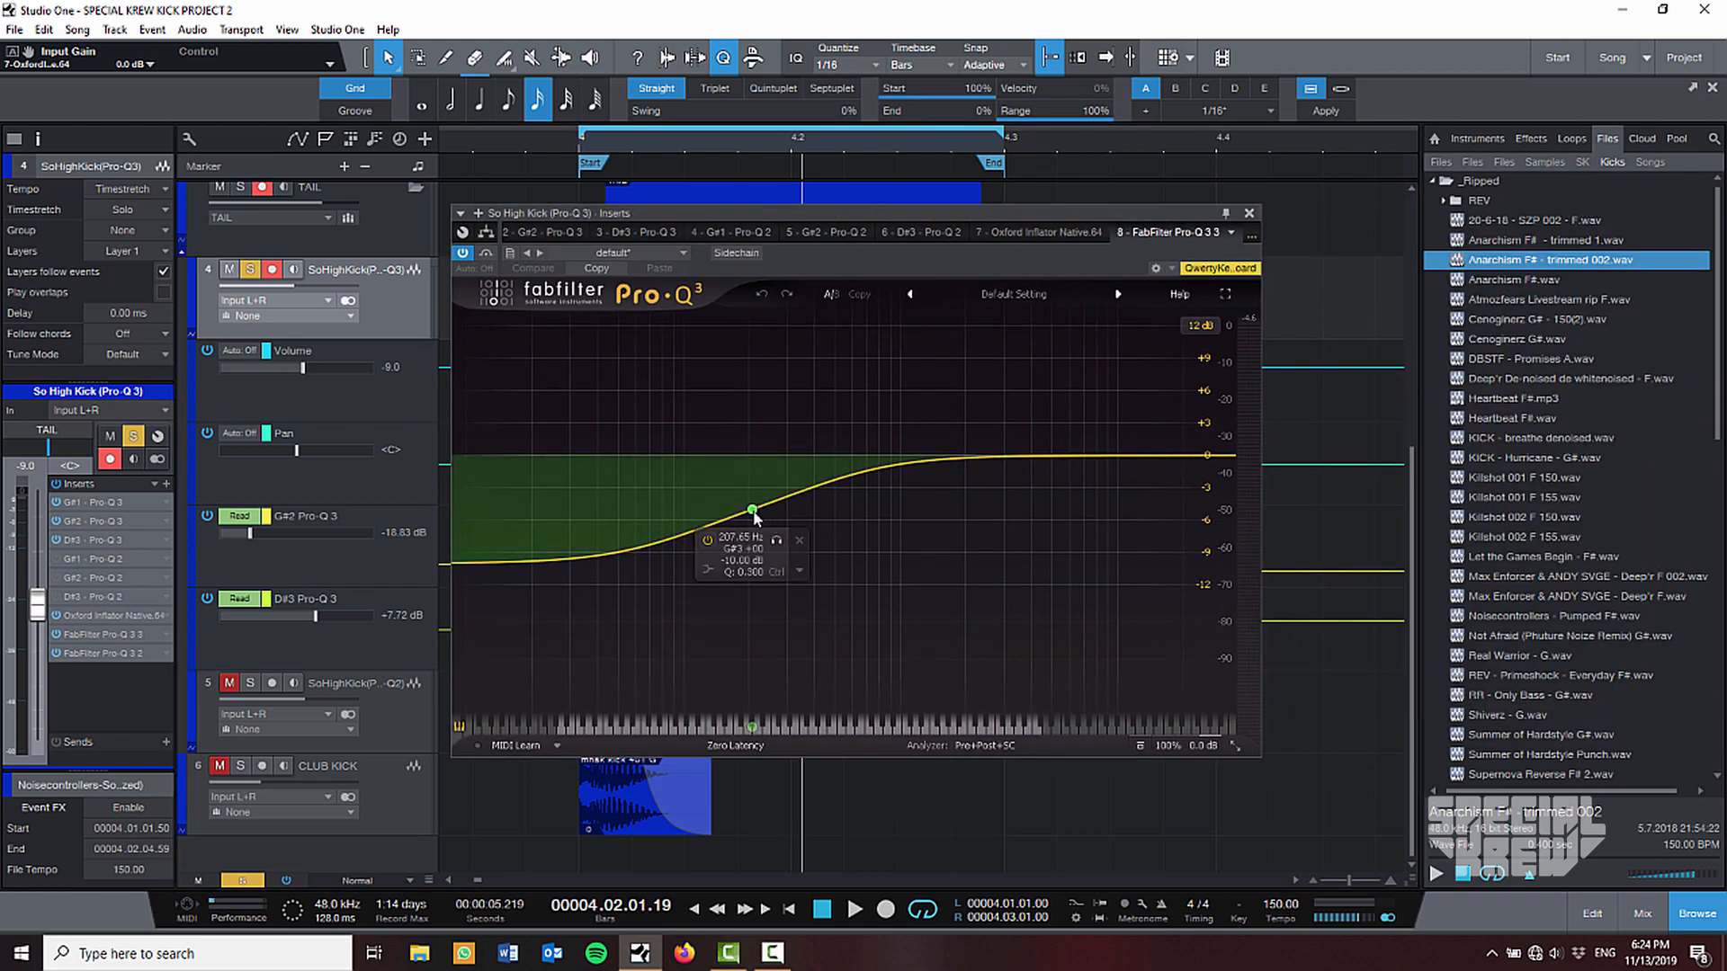
Open the FabFilter Pro-Q 3 2 insert and set its bell cut to about 226 Hz and -5.79 dB.
{"action": "left_click", "coordinate": [81, 655]}
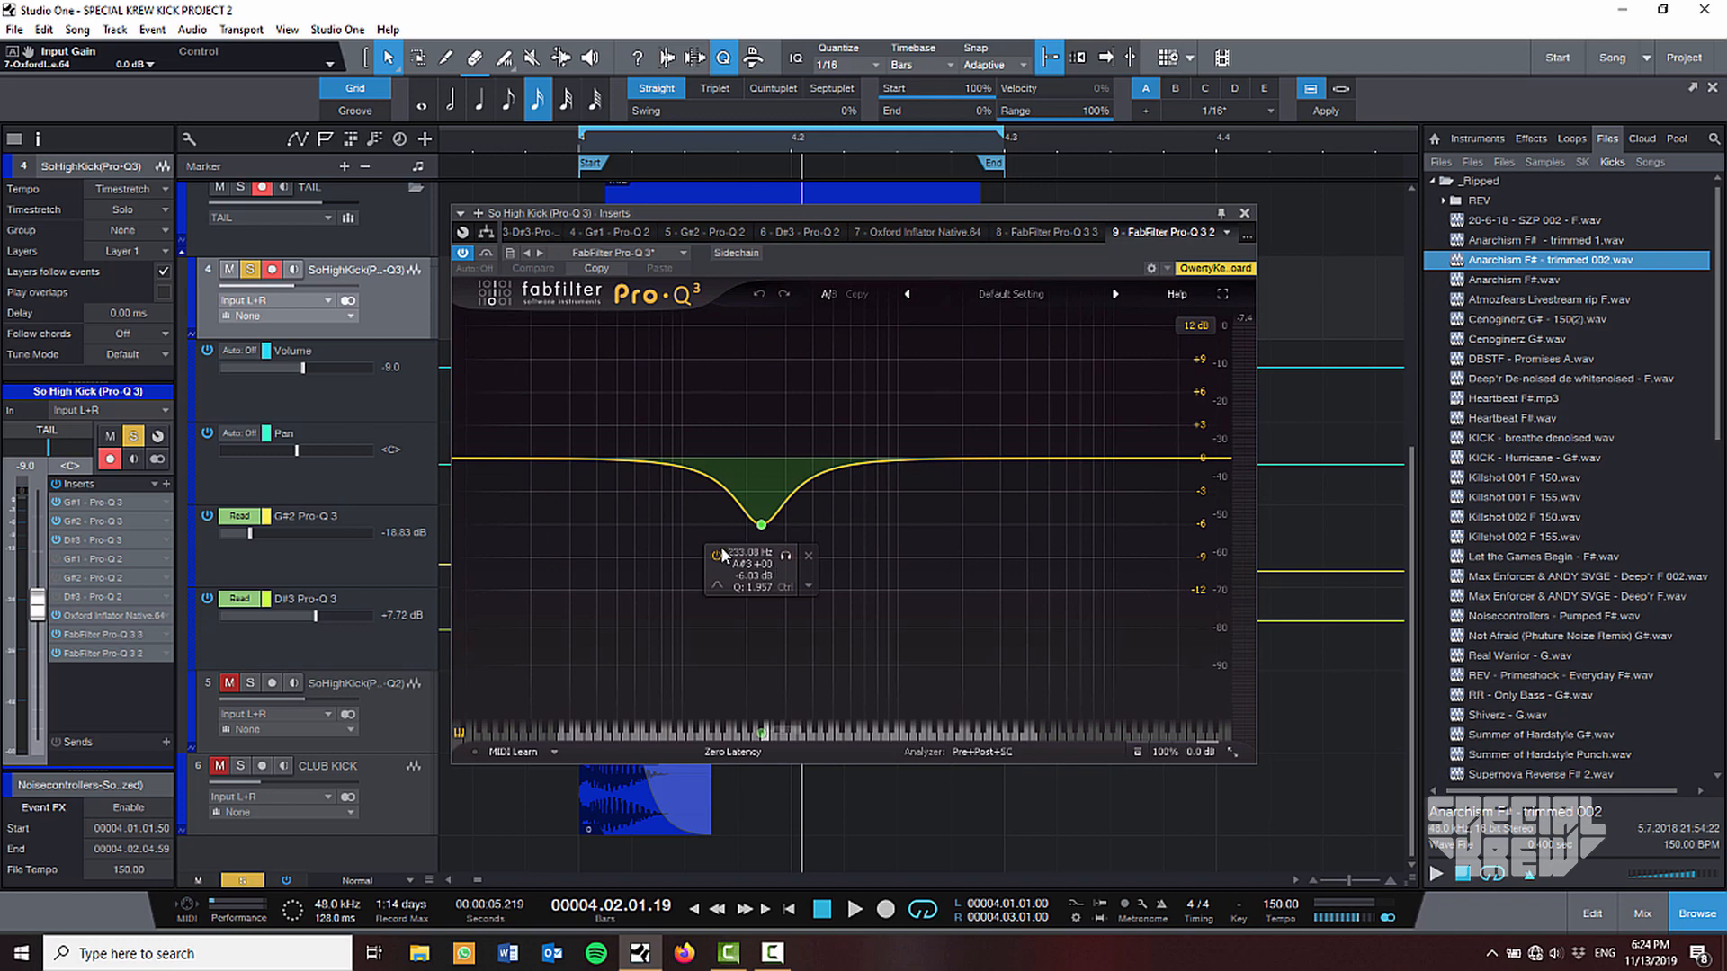
{"action": "left_click_drag", "start_coordinate": [767, 529], "coordinate": [765, 527]}
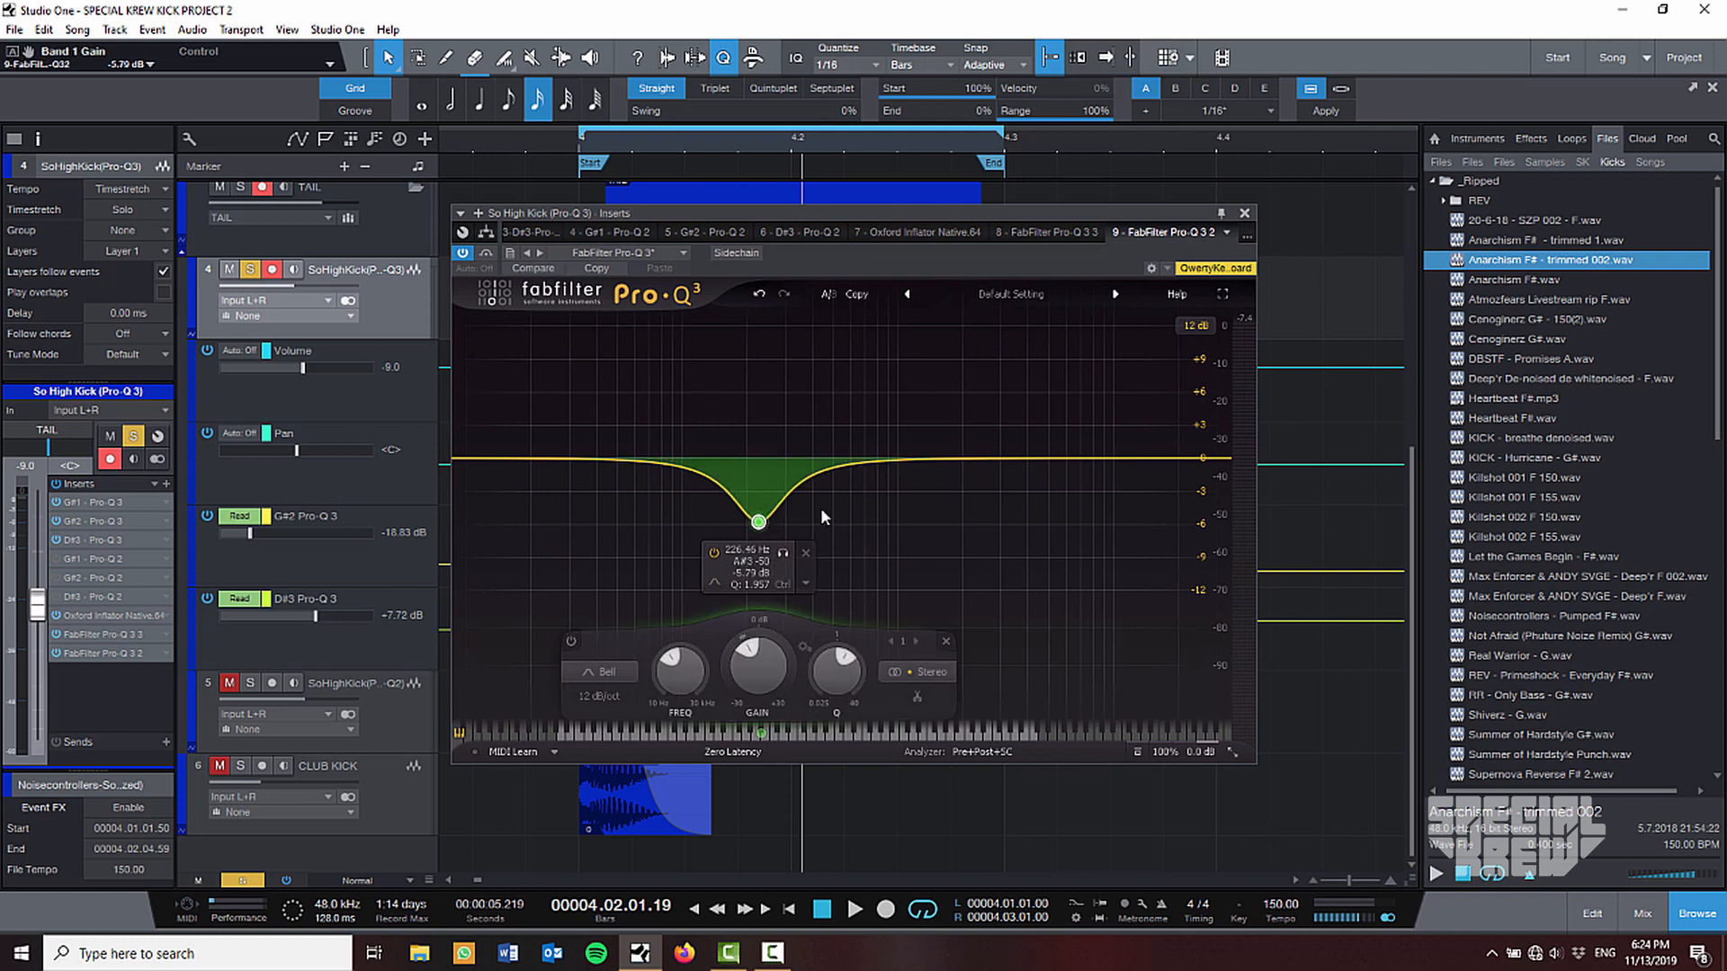
Close the FabFilter Pro-Q 3 2 window and play the CLUB KICK layer in solo.
{"action": "left_click", "coordinate": [1244, 213]}
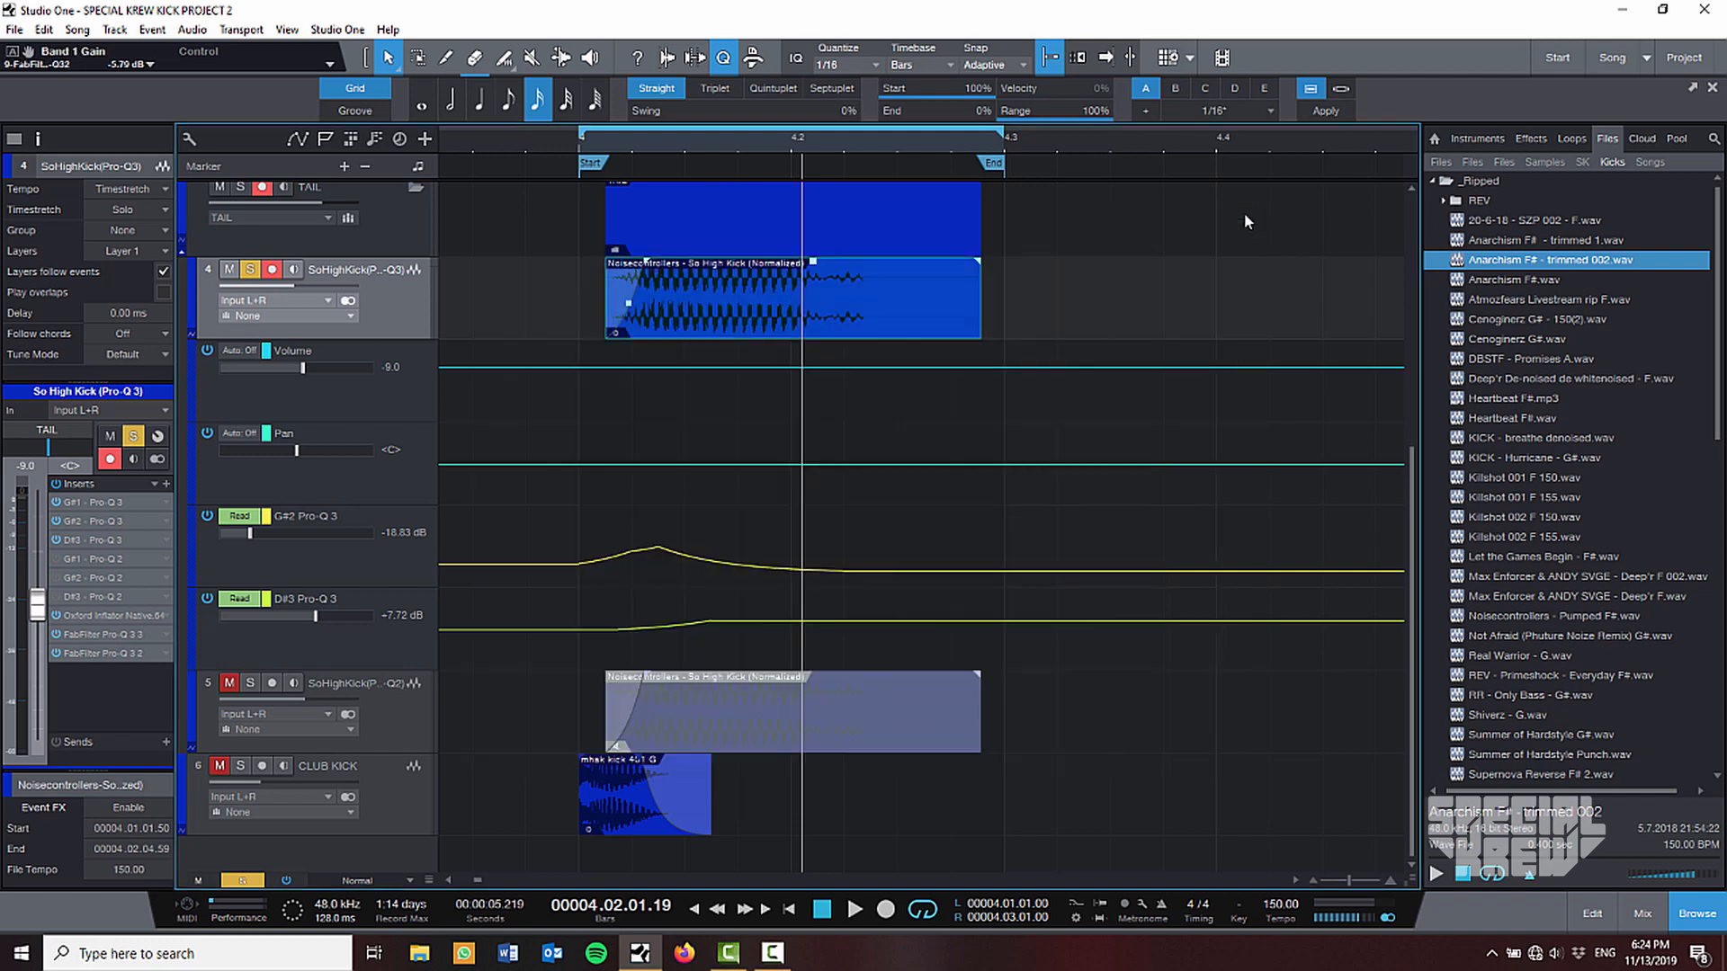
{"action": "scroll", "coordinate": [1190, 239], "scroll_direction": "up", "scroll_amount": 2}
{"action": "key", "text": "w"}
{"action": "left_click", "coordinate": [723, 804]}
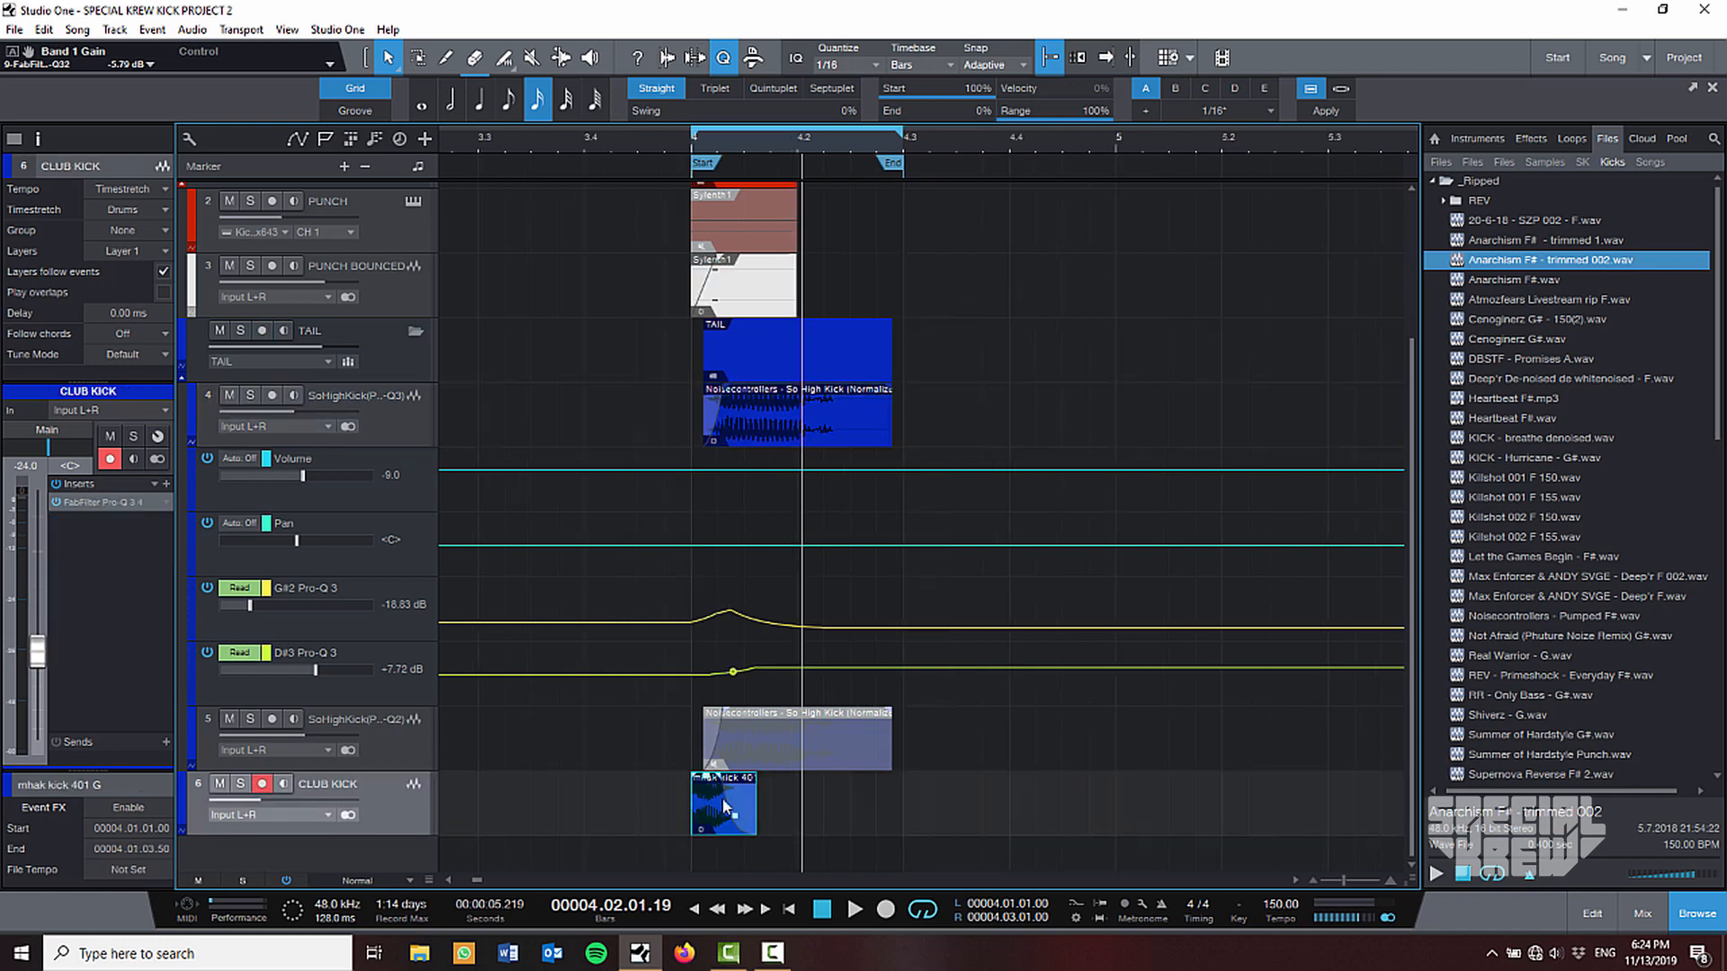
{"action": "key", "text": "e"}
{"action": "key", "text": "e"}
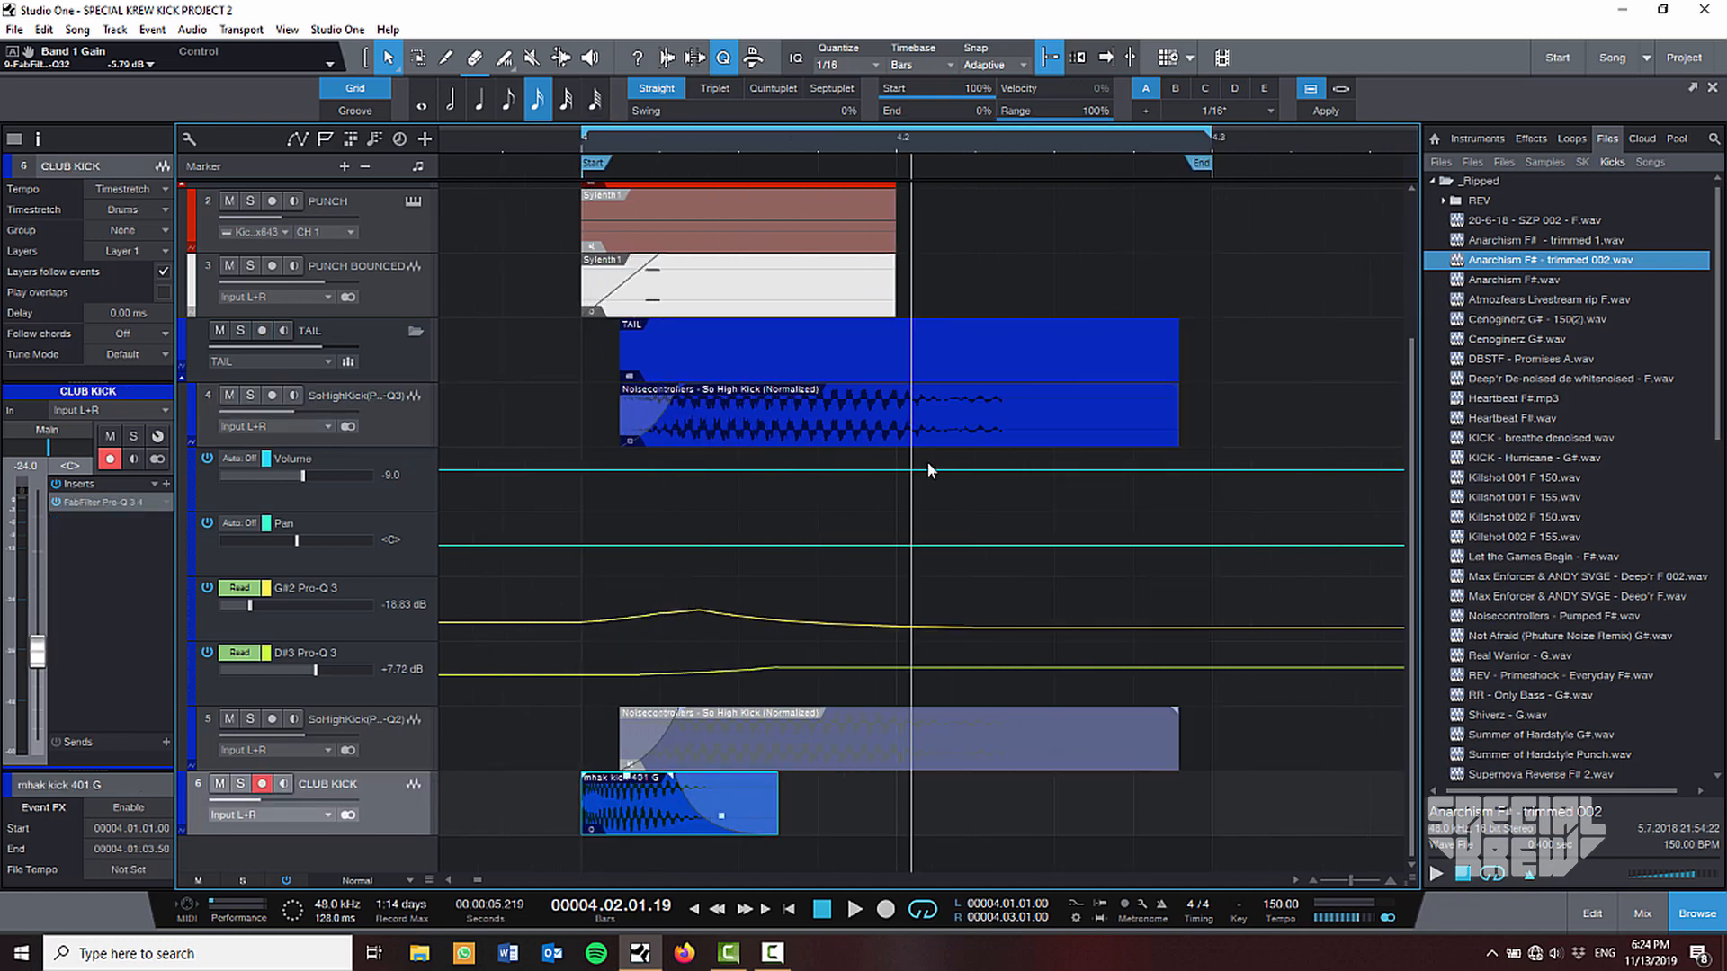
{"action": "scroll", "coordinate": [927, 462], "scroll_direction": "down", "scroll_amount": 3}
{"action": "key", "text": "s"}
{"action": "key", "text": "space"}
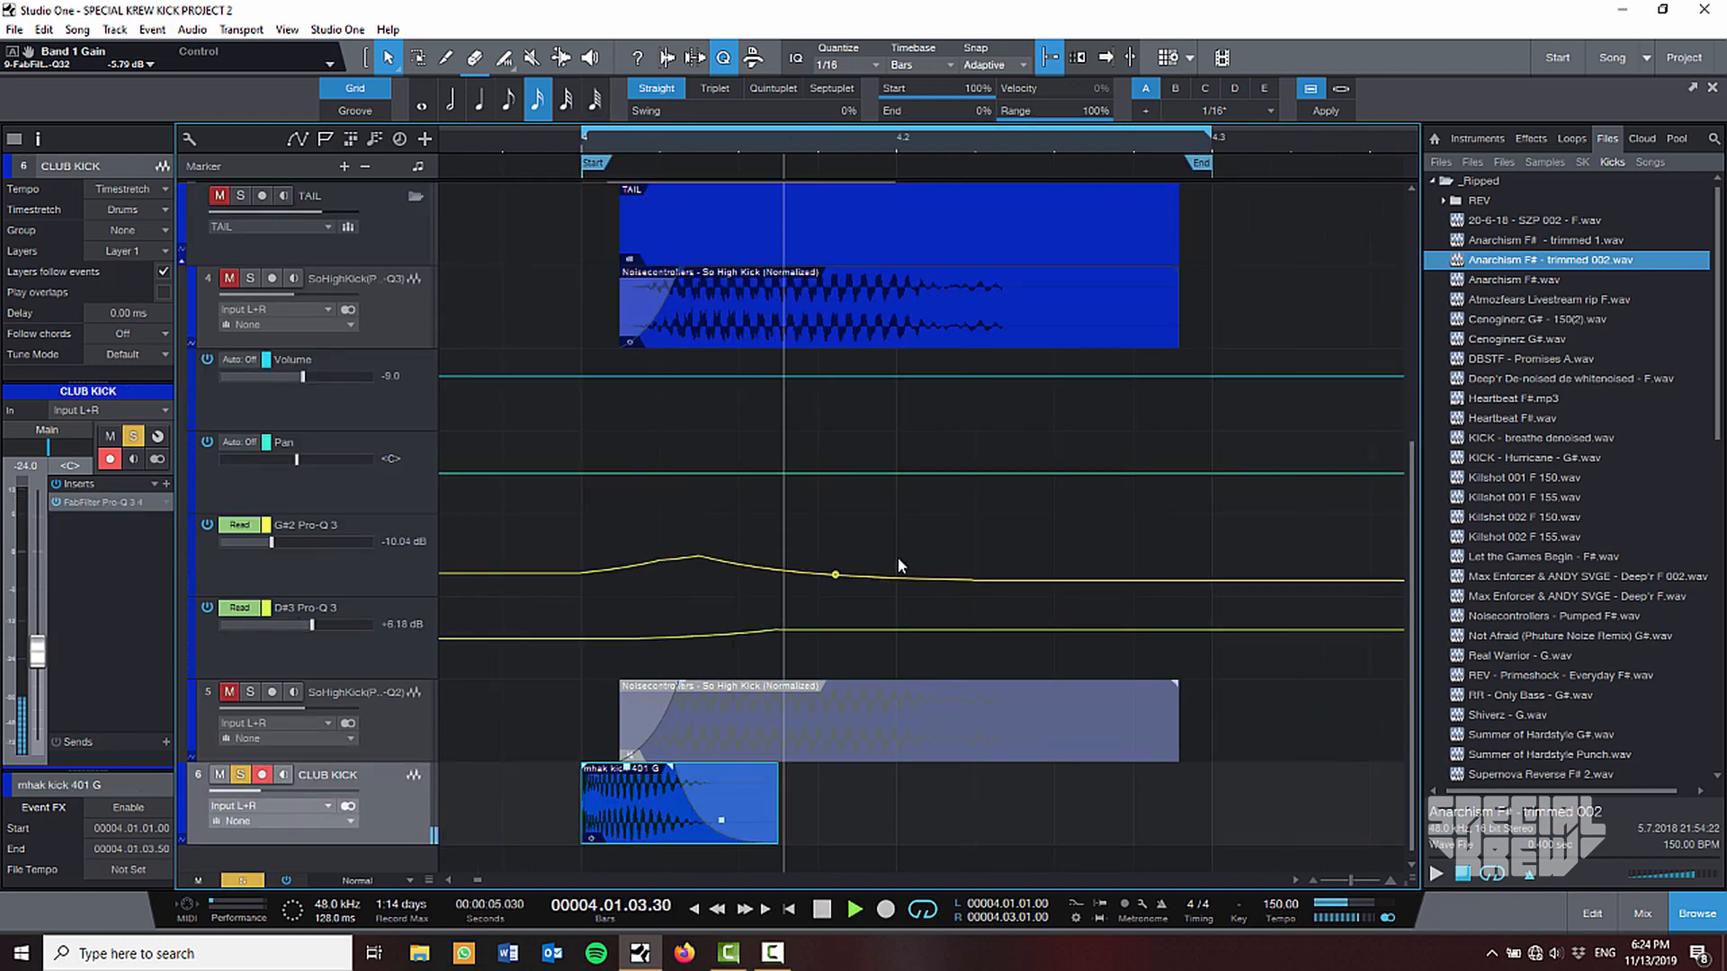
Take CLUB KICK out of solo and play the attack, punch, tail and club kick layers together.
{"action": "key", "text": "s"}
{"action": "key", "text": "shift+w"}
{"action": "key", "text": "w"}
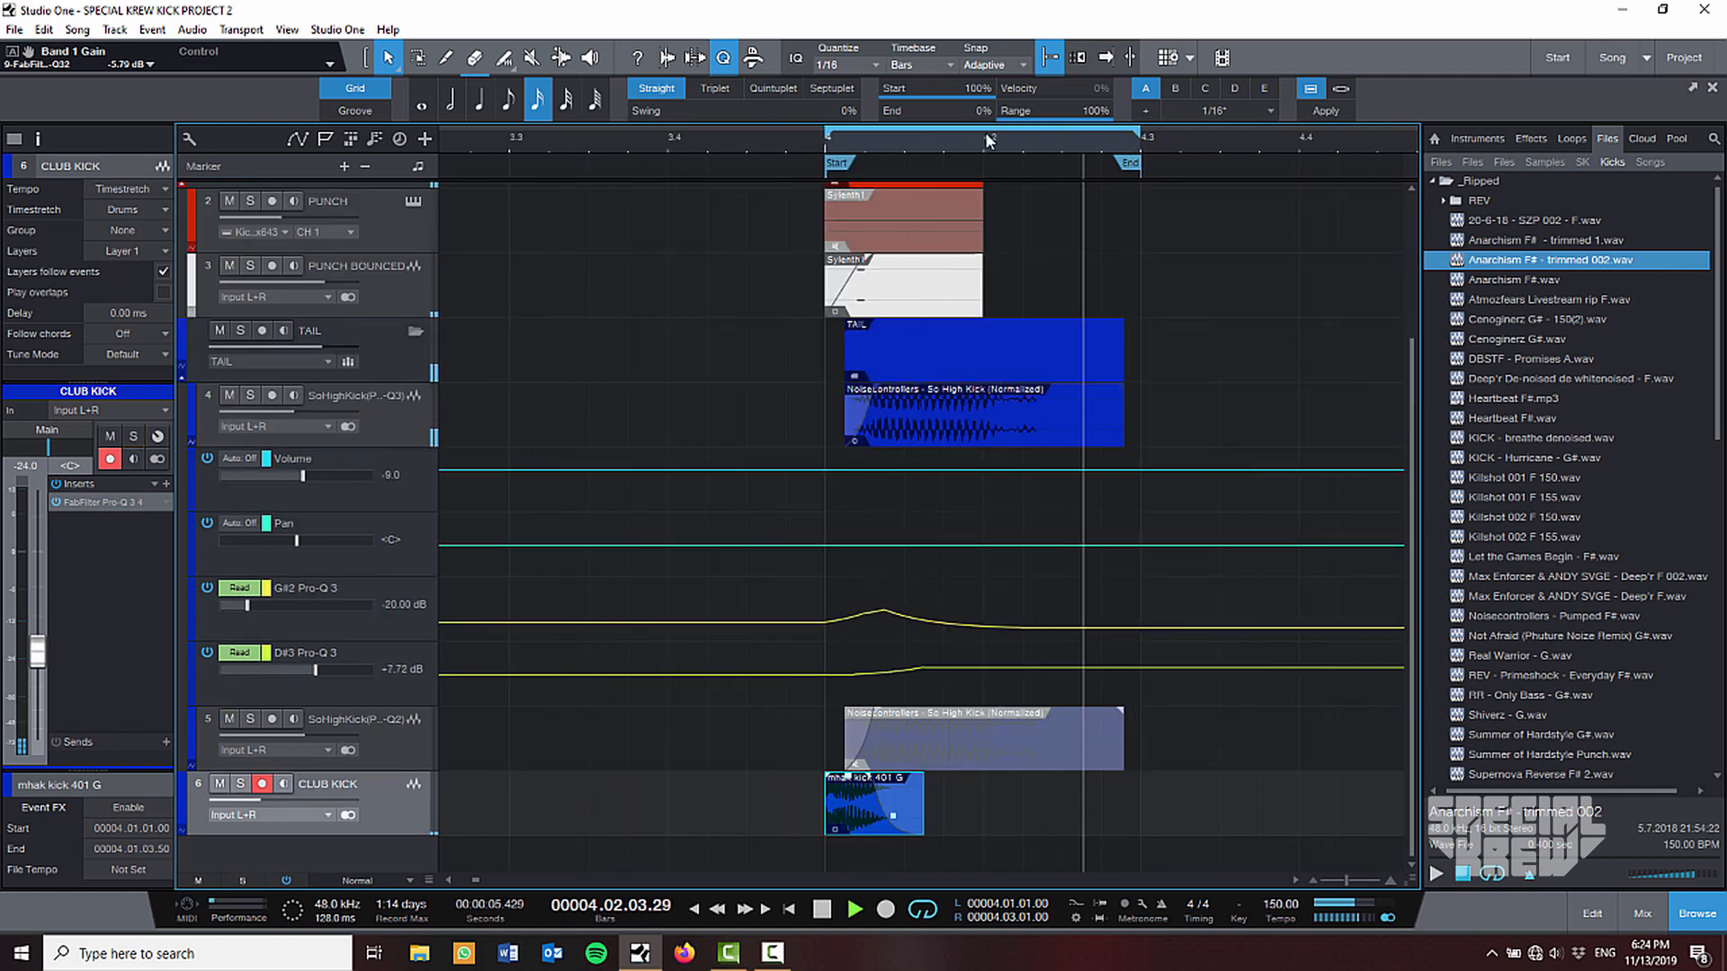
{"action": "key", "text": "space"}
{"action": "key", "text": "shift+w"}
{"action": "scroll", "coordinate": [998, 155], "scroll_direction": "right", "scroll_amount": 1}
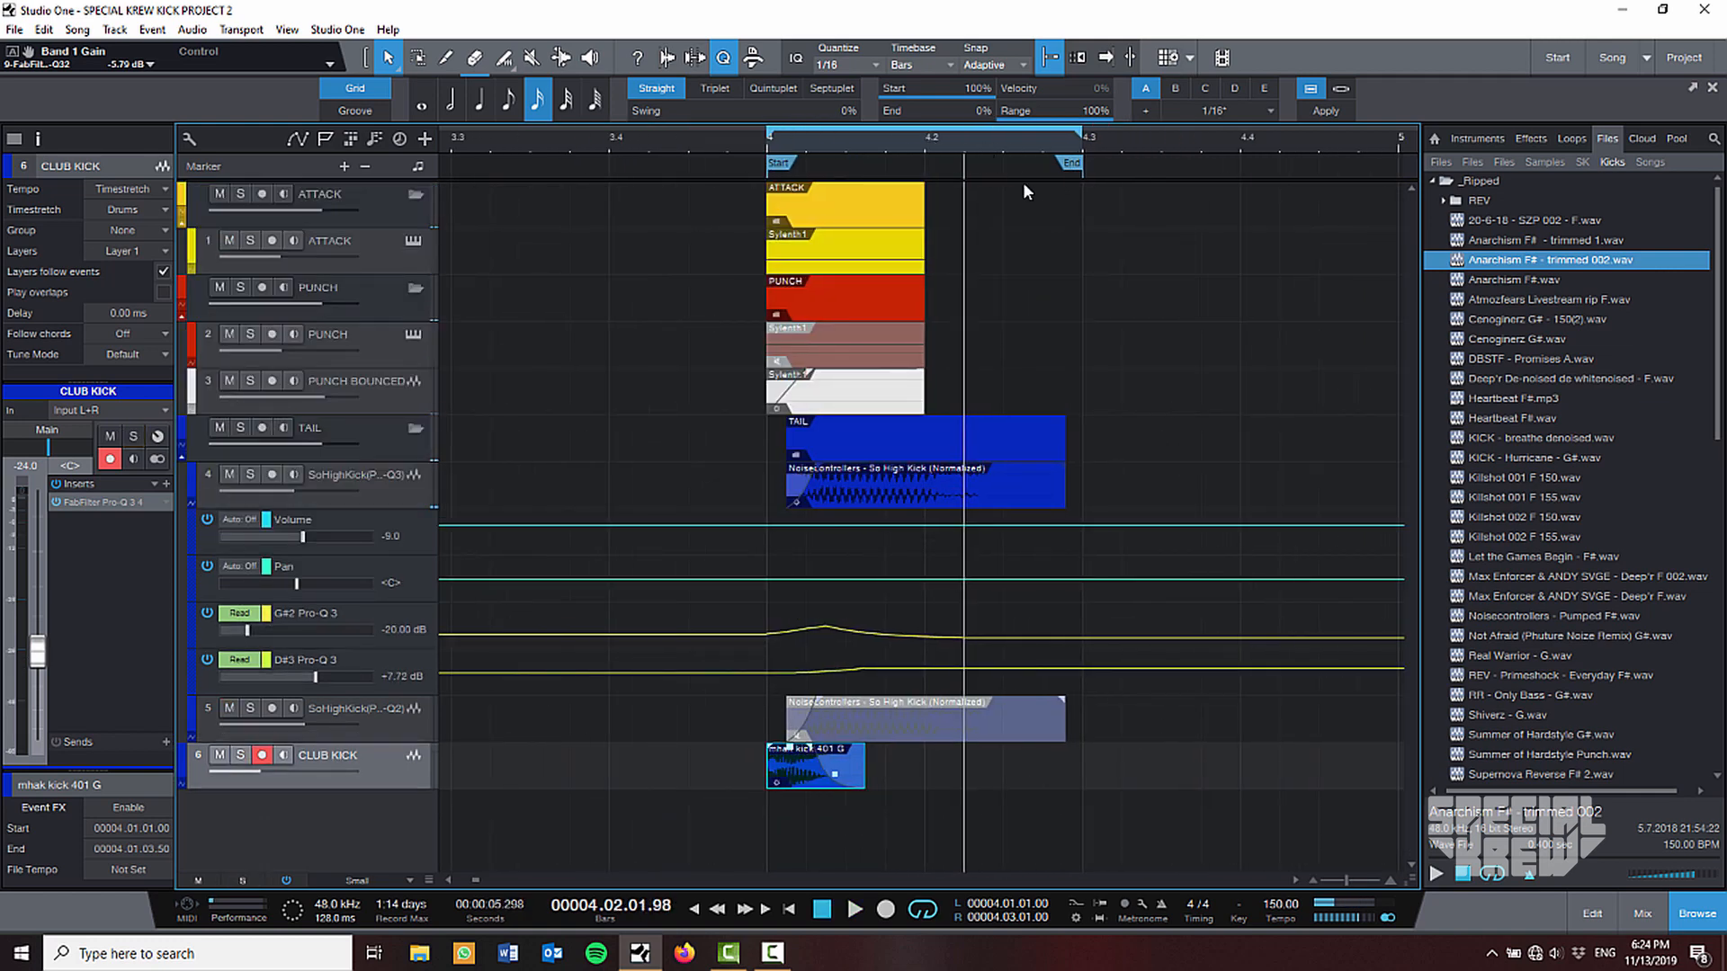
{"action": "scroll", "coordinate": [993, 153], "scroll_direction": "right", "scroll_amount": 1}
{"action": "key", "text": "space"}
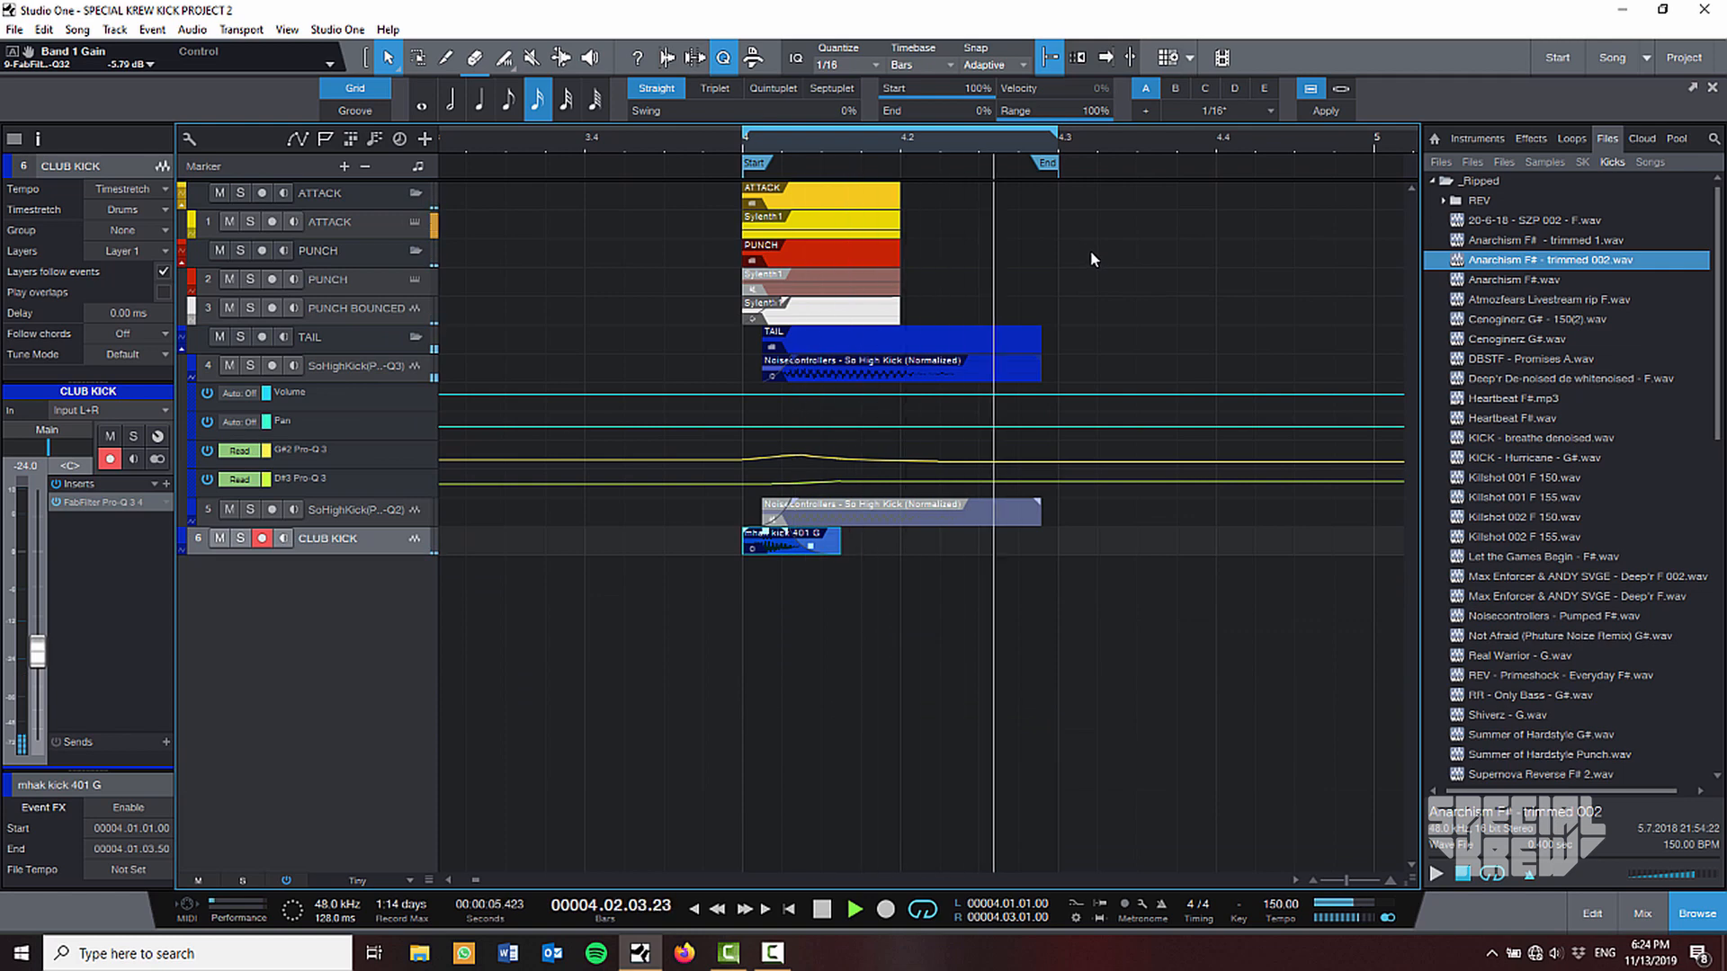
{"action": "scroll", "coordinate": [1089, 250], "scroll_direction": "up", "scroll_amount": 1}
{"action": "key", "text": "space"}
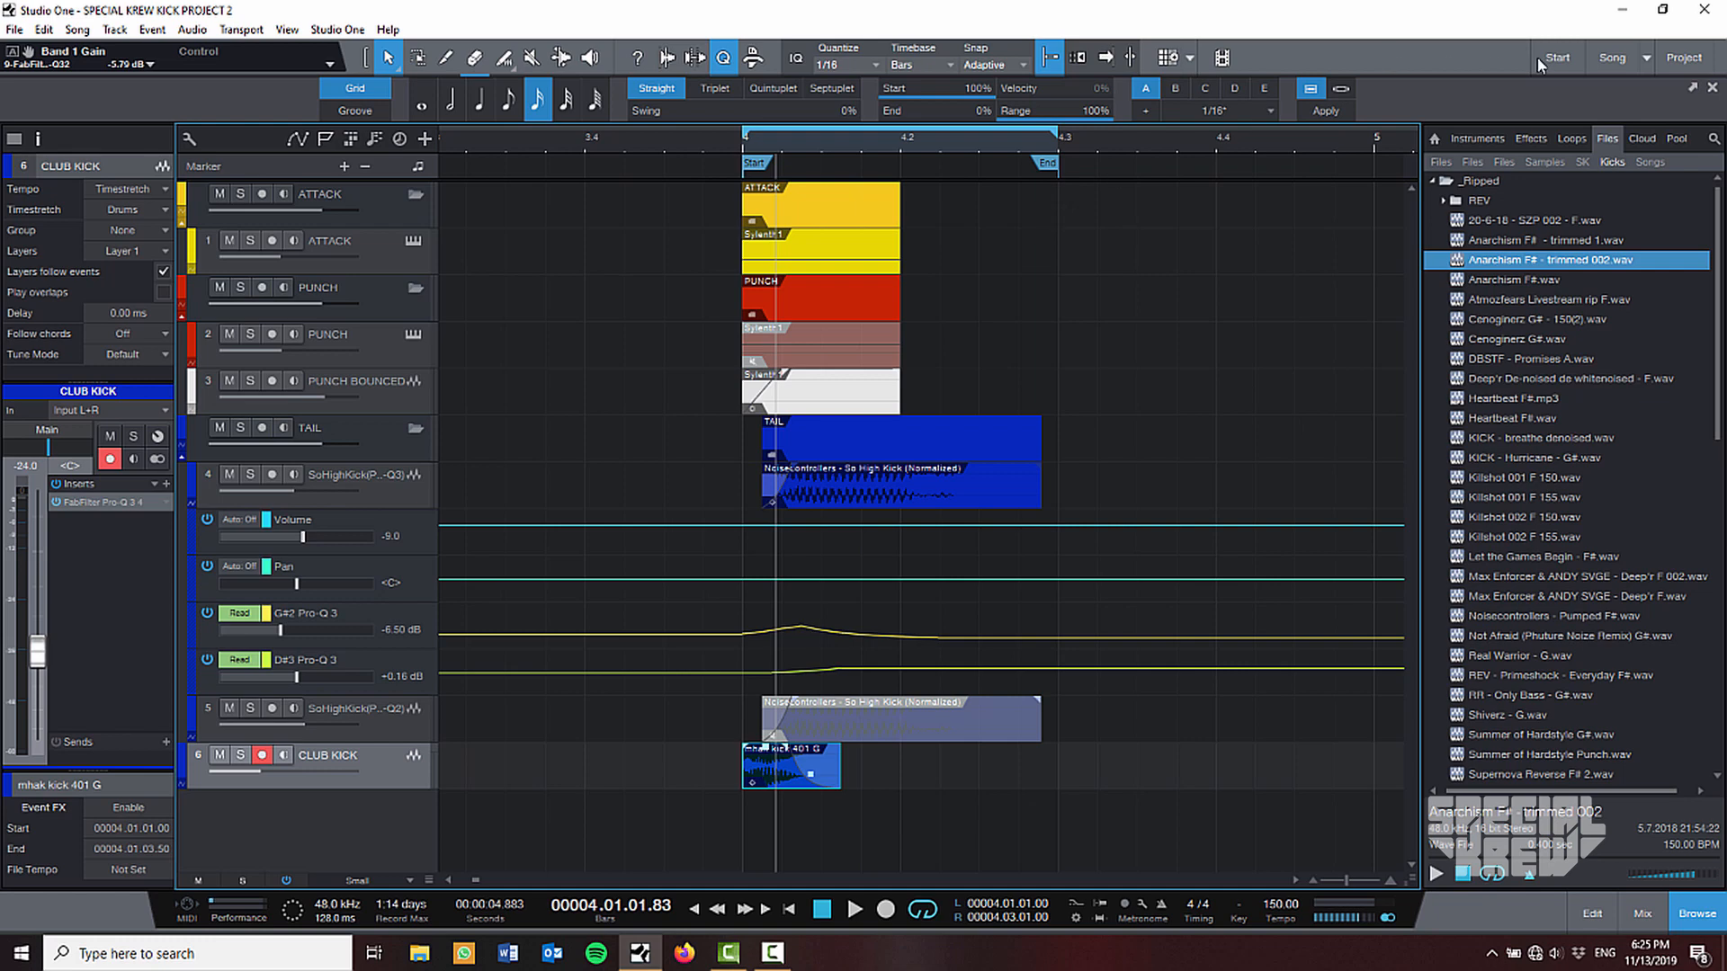
Switch to the open song SPECIAL KRW - Laat het Komen and close its Nimble Kick instrument window.
{"action": "left_click", "coordinate": [1646, 59]}
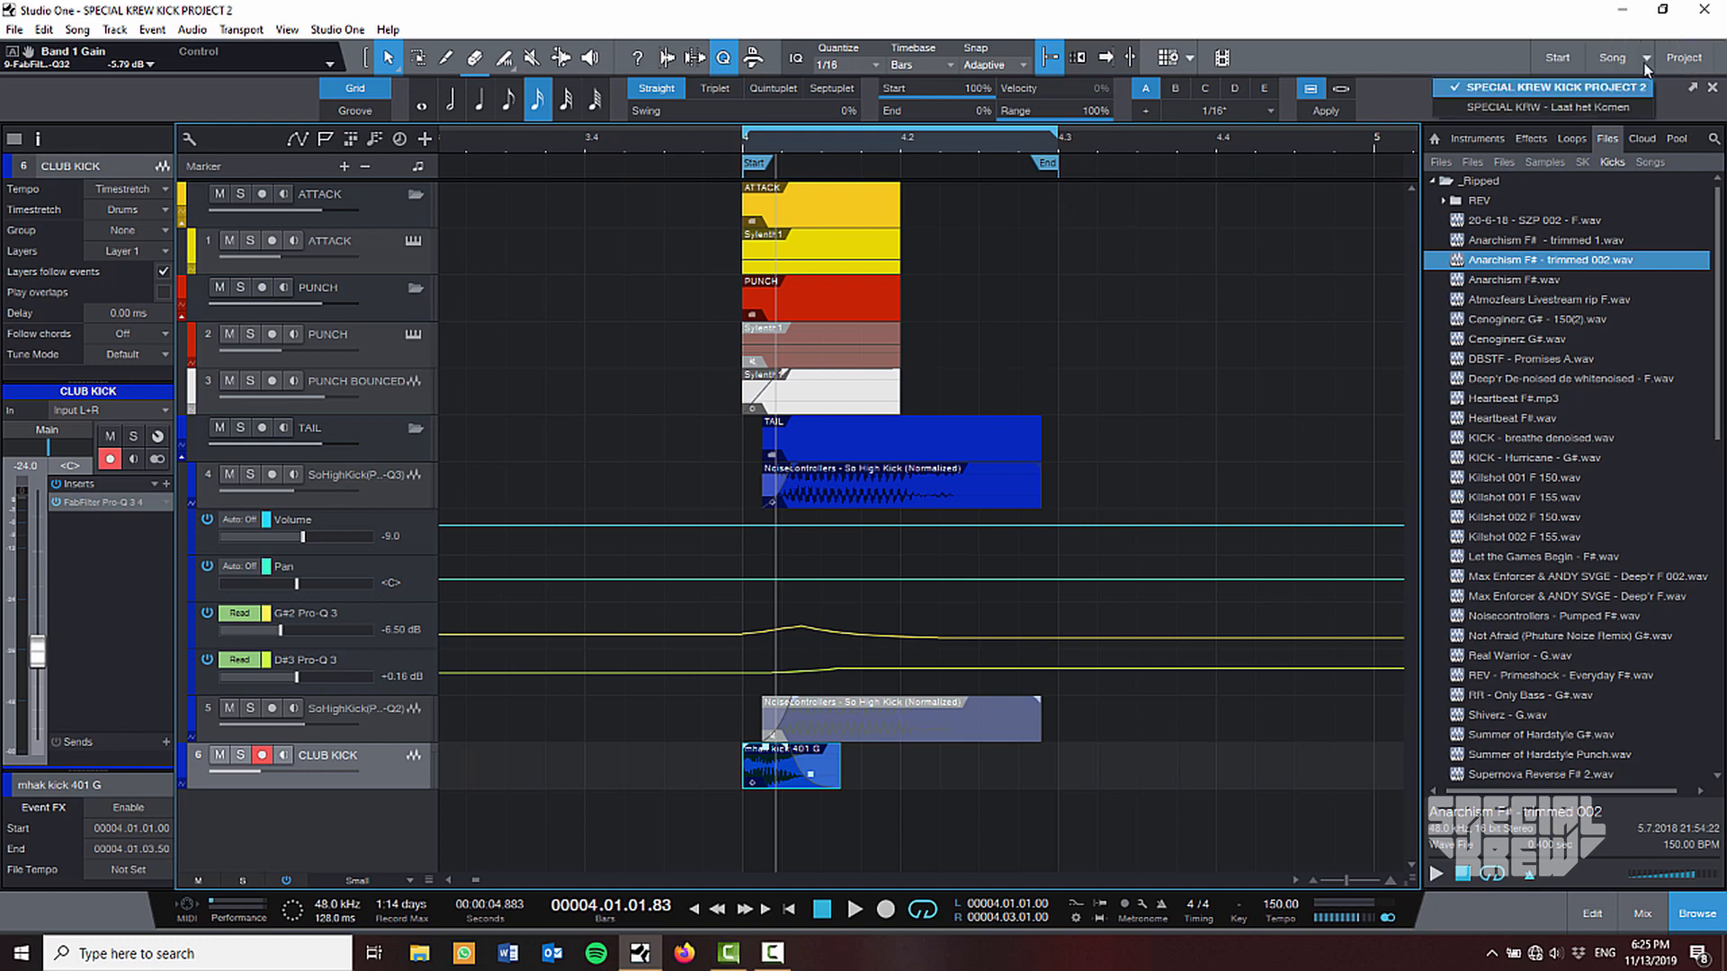
{"action": "left_click", "coordinate": [1574, 105]}
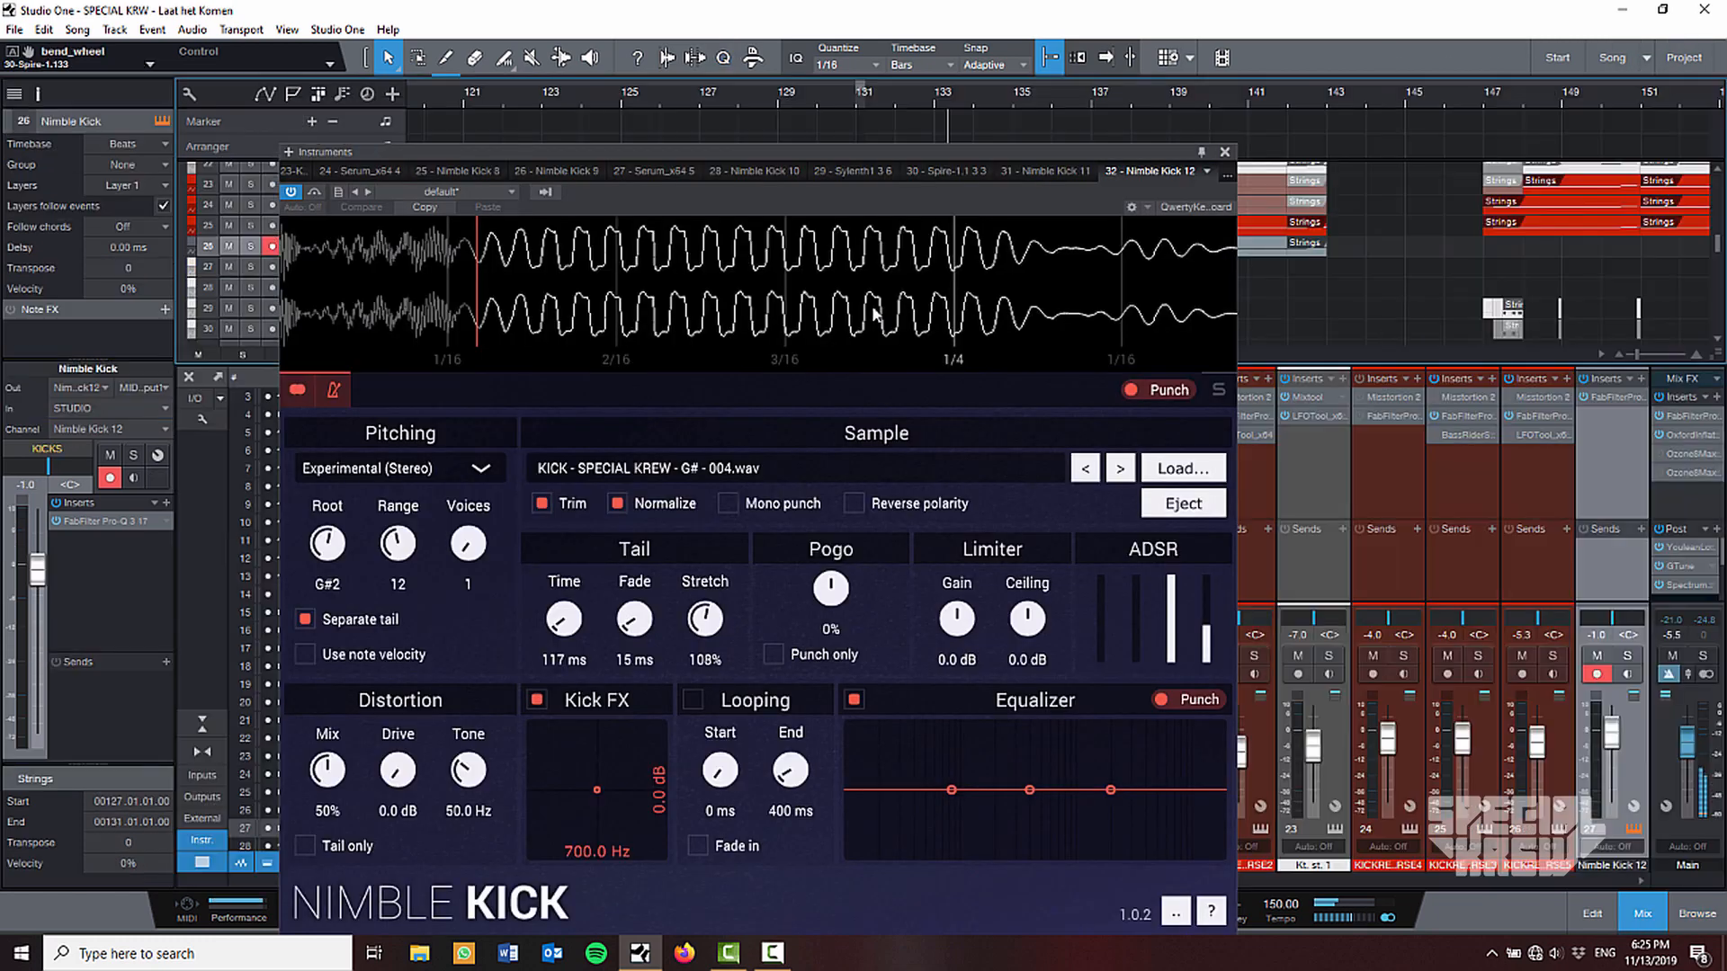
{"action": "left_click", "coordinate": [1225, 152]}
Hide the mixer and play the song from bar 124 to hear the kick tracks within the arrangement.
{"action": "key", "text": "shift+e"}
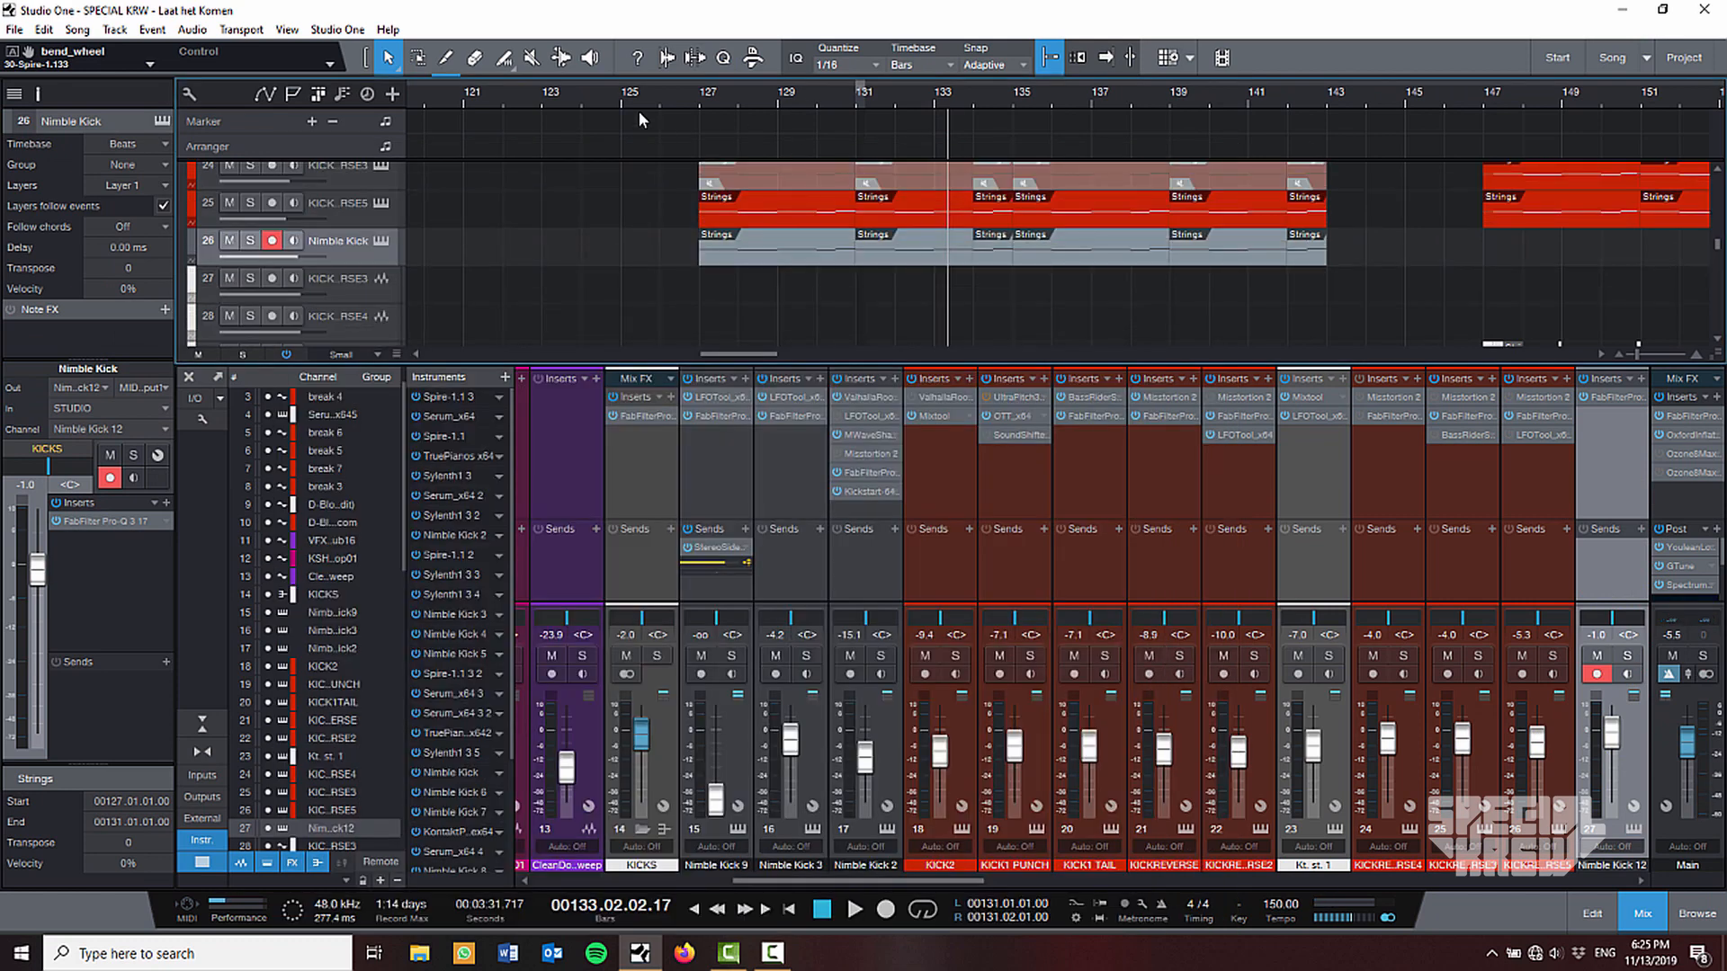
{"action": "left_click", "coordinate": [579, 96]}
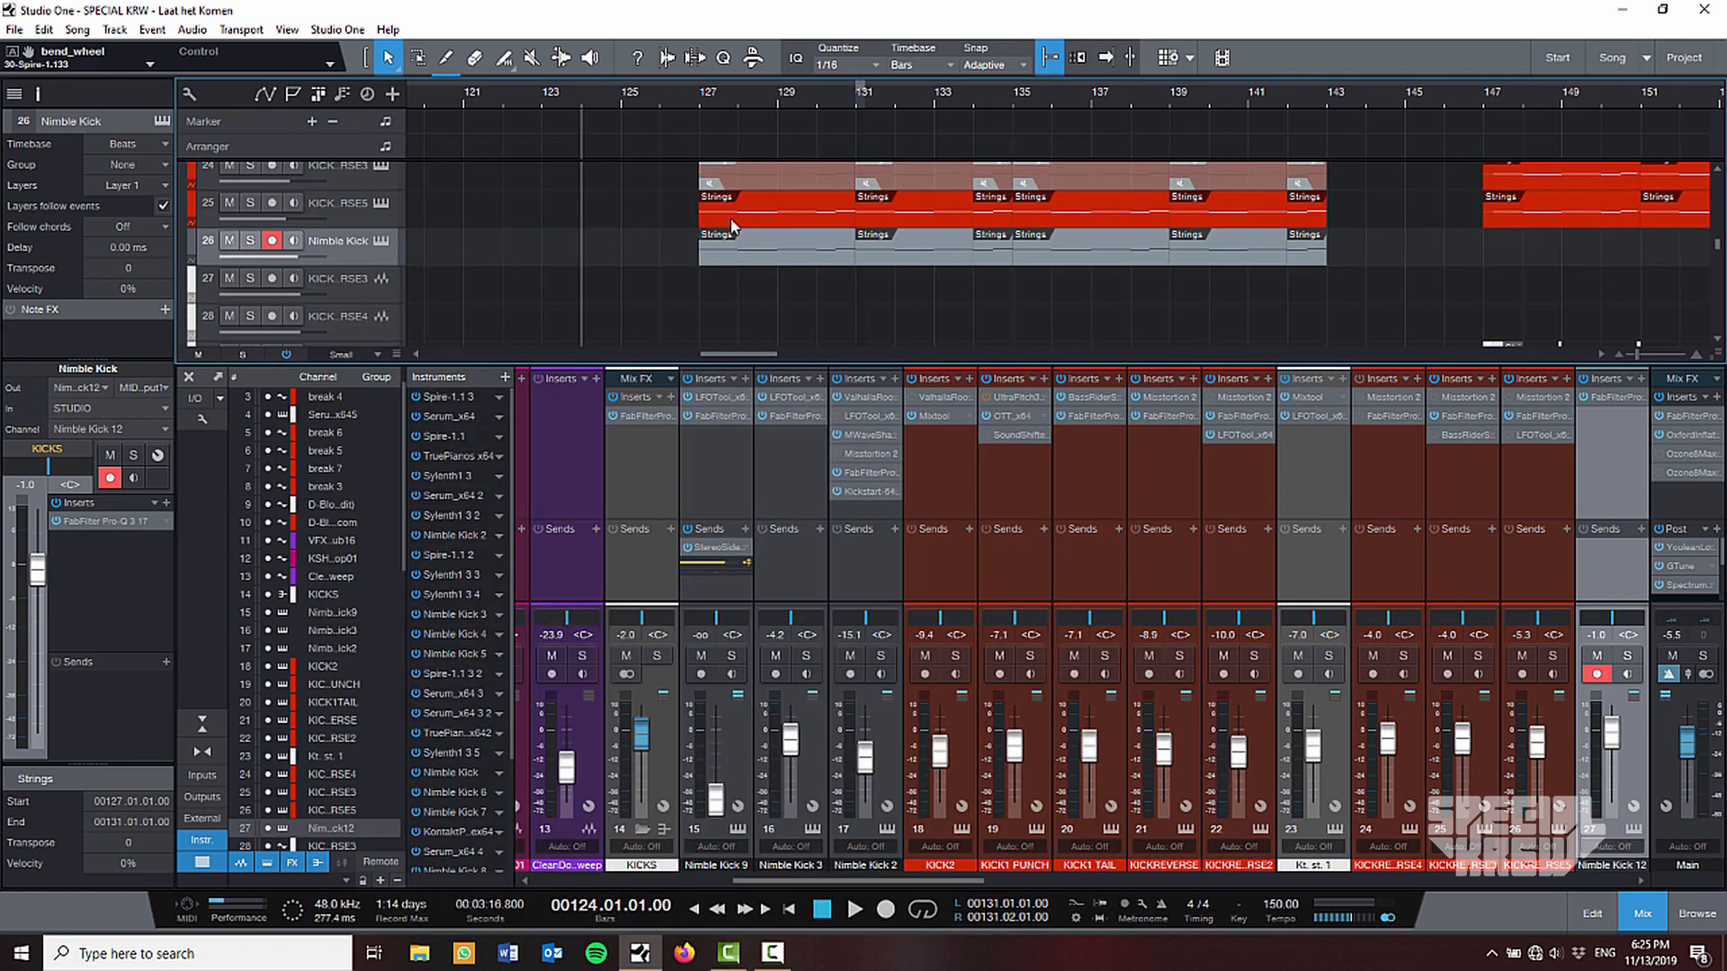
{"action": "key", "text": "space"}
{"action": "key", "text": "F3"}
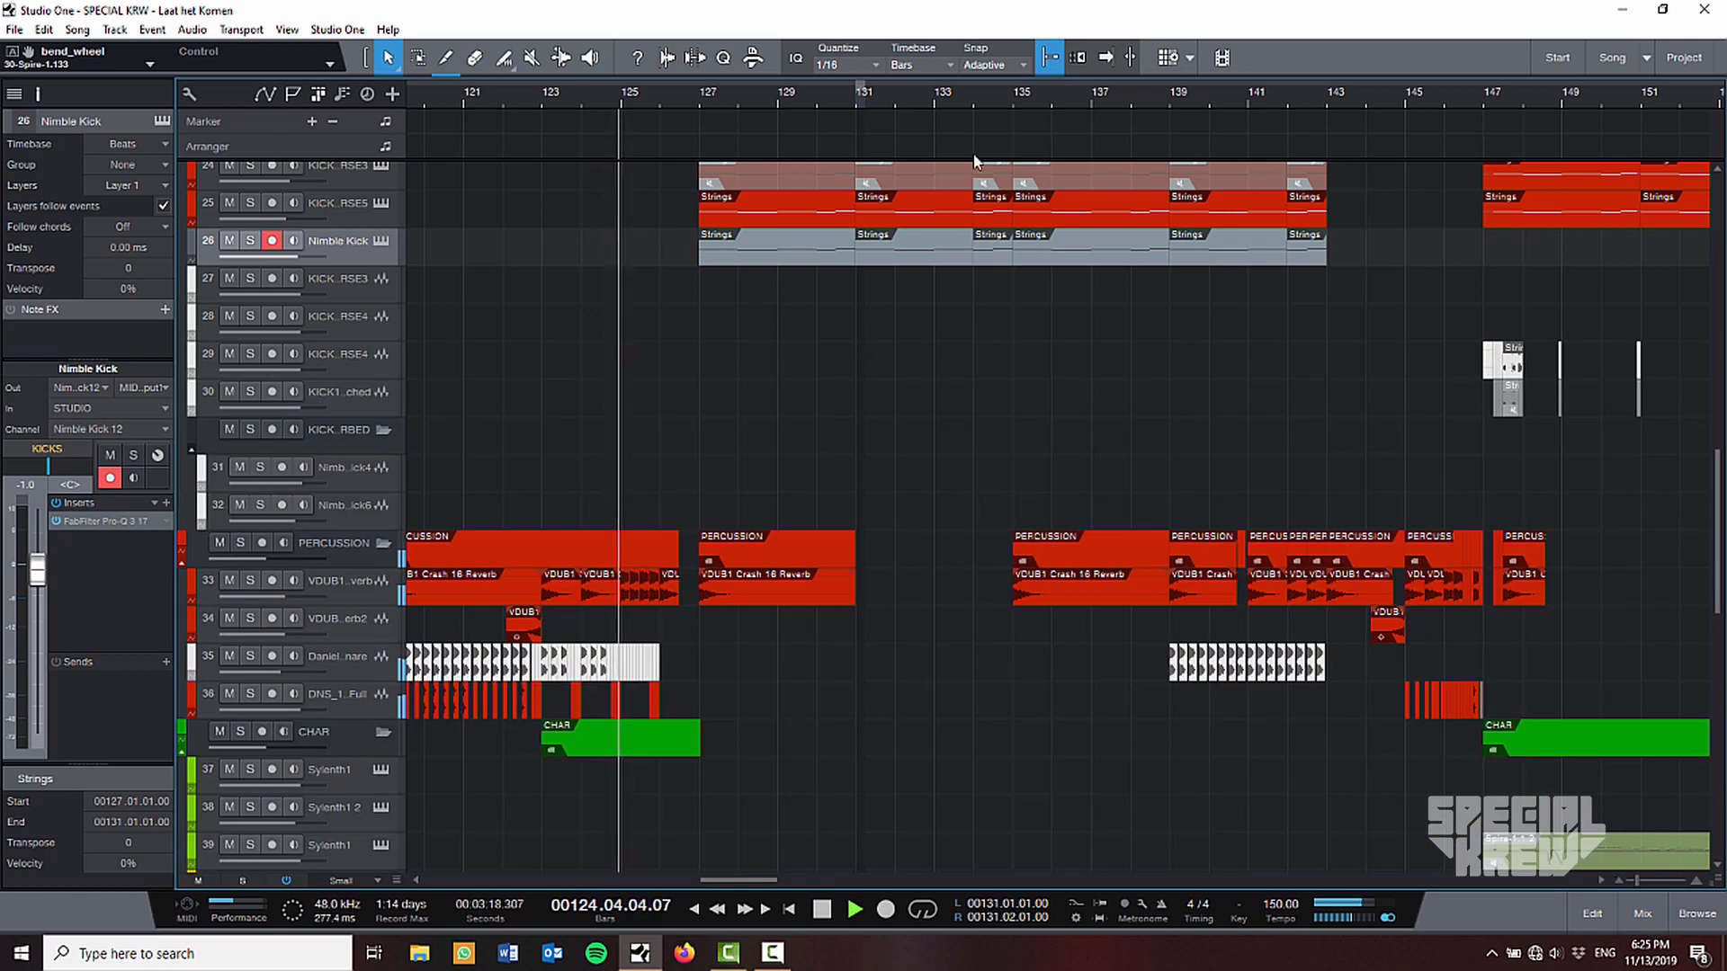
{"action": "key", "text": "w"}
{"action": "key", "text": "shift+w"}
{"action": "left_click_drag", "start_coordinate": [720, 101], "coordinate": [719, 162]}
{"action": "scroll", "coordinate": [684, 339], "scroll_direction": "up", "scroll_amount": 2}
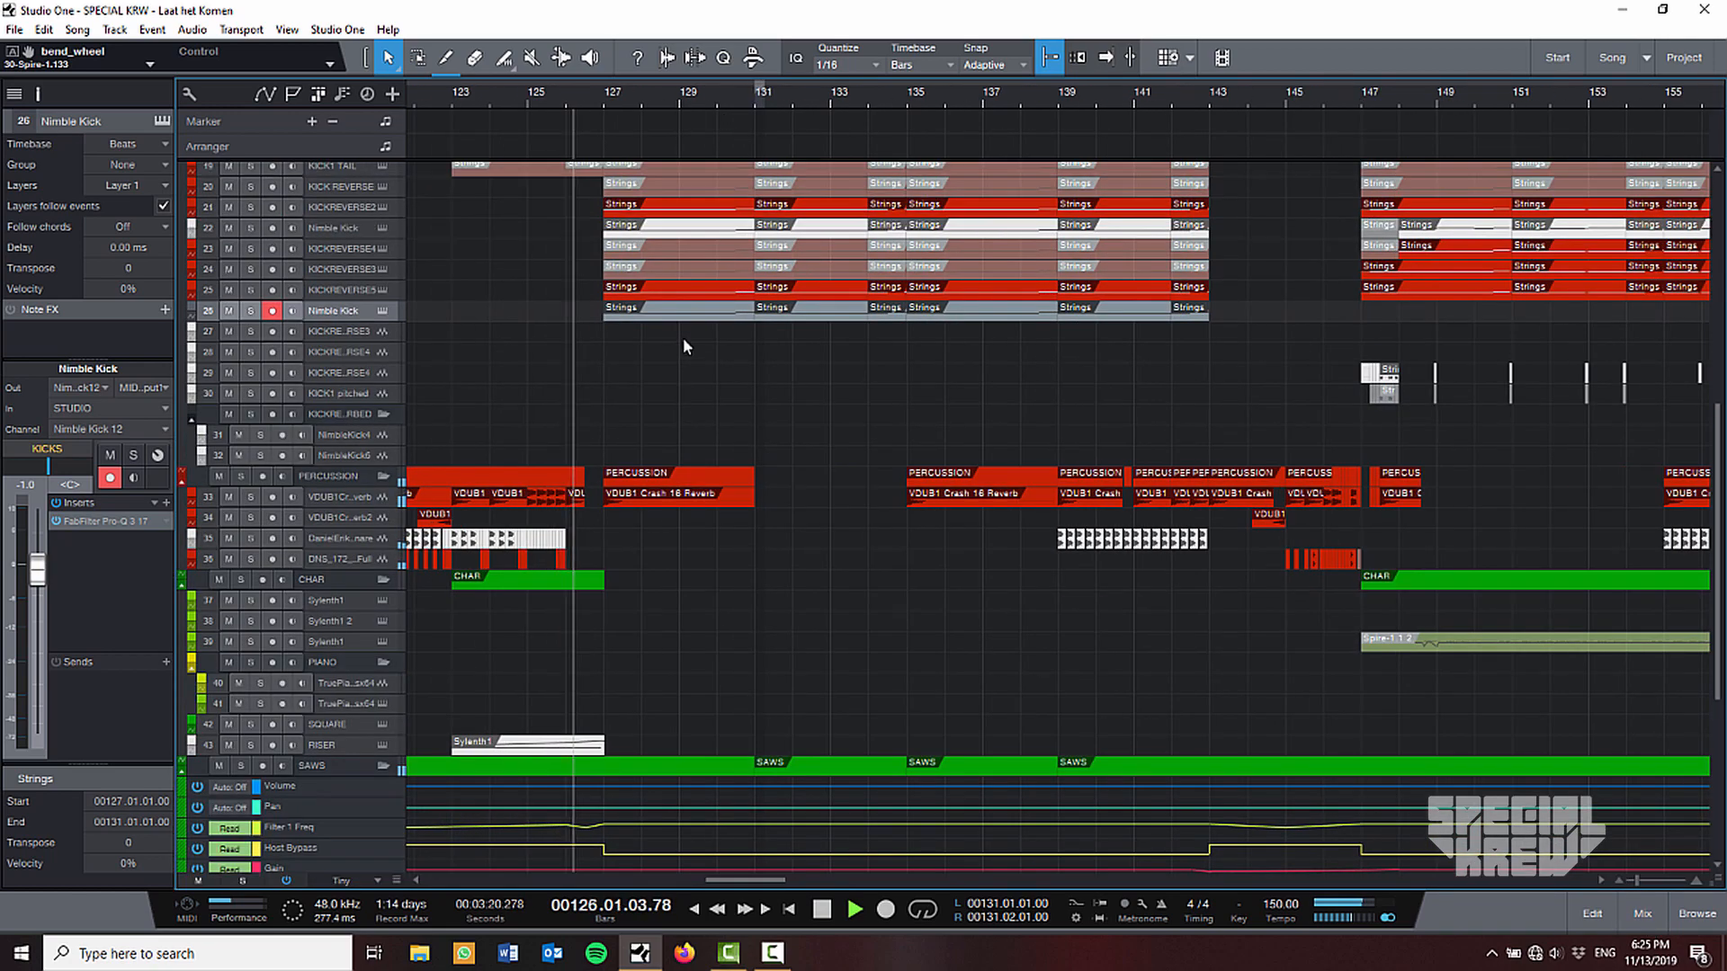
{"action": "key", "text": "shift+e"}
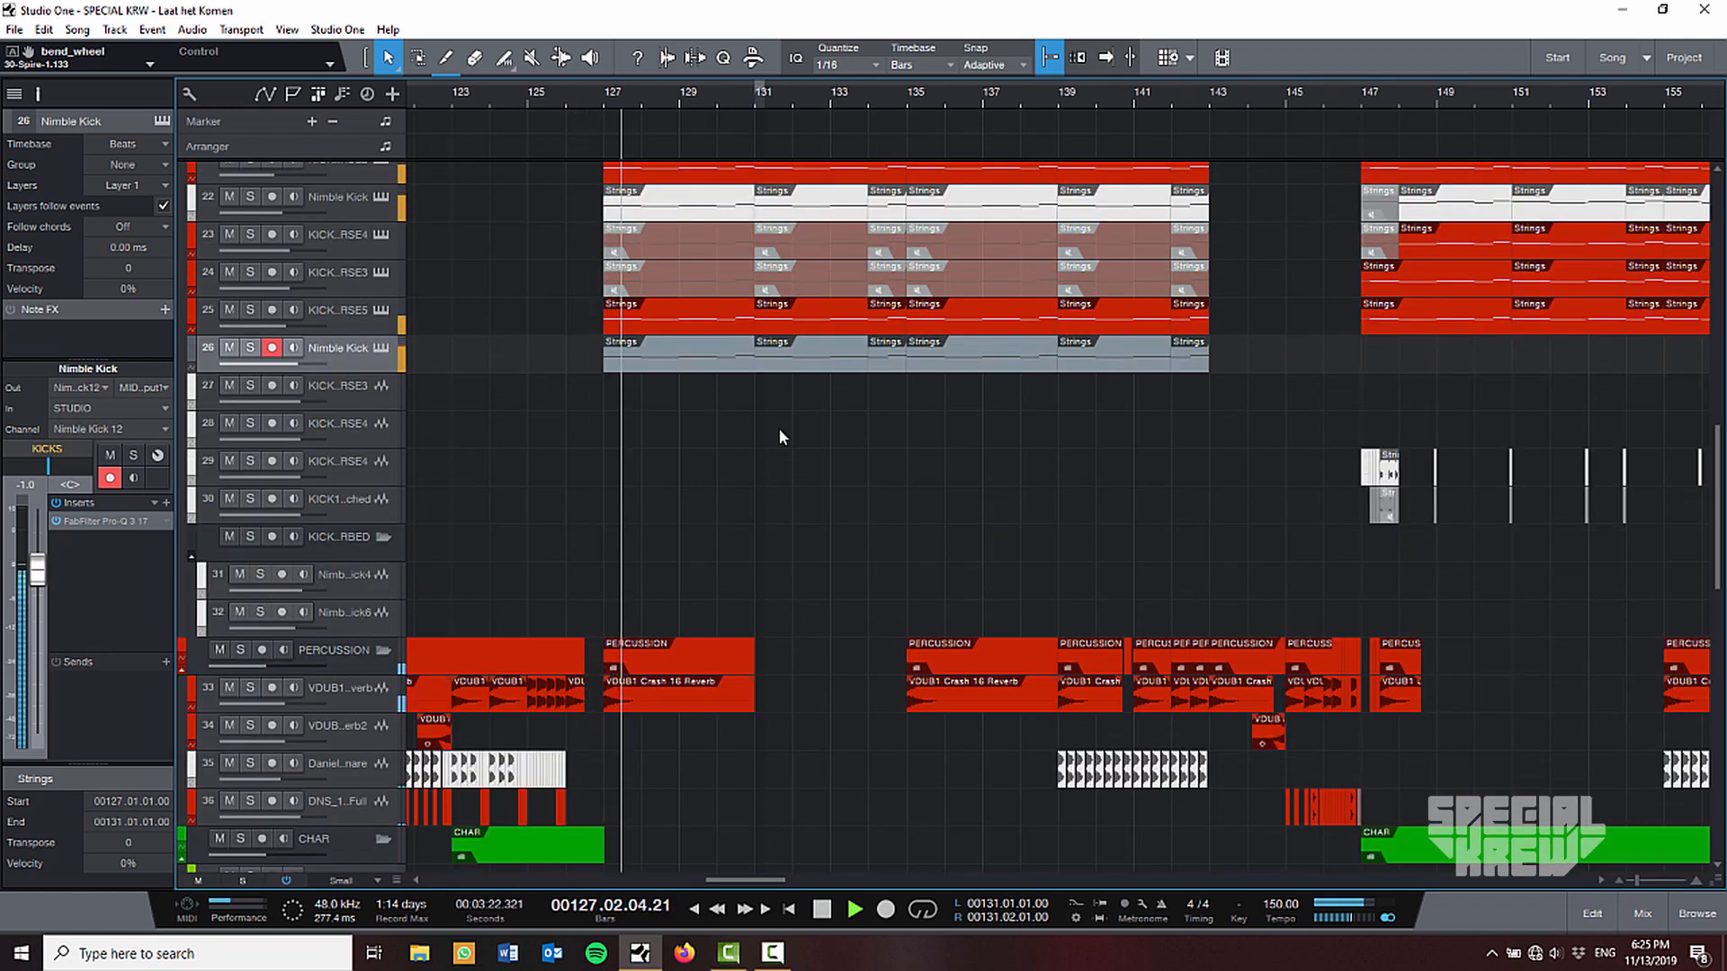
{"action": "key", "text": "shift+w"}
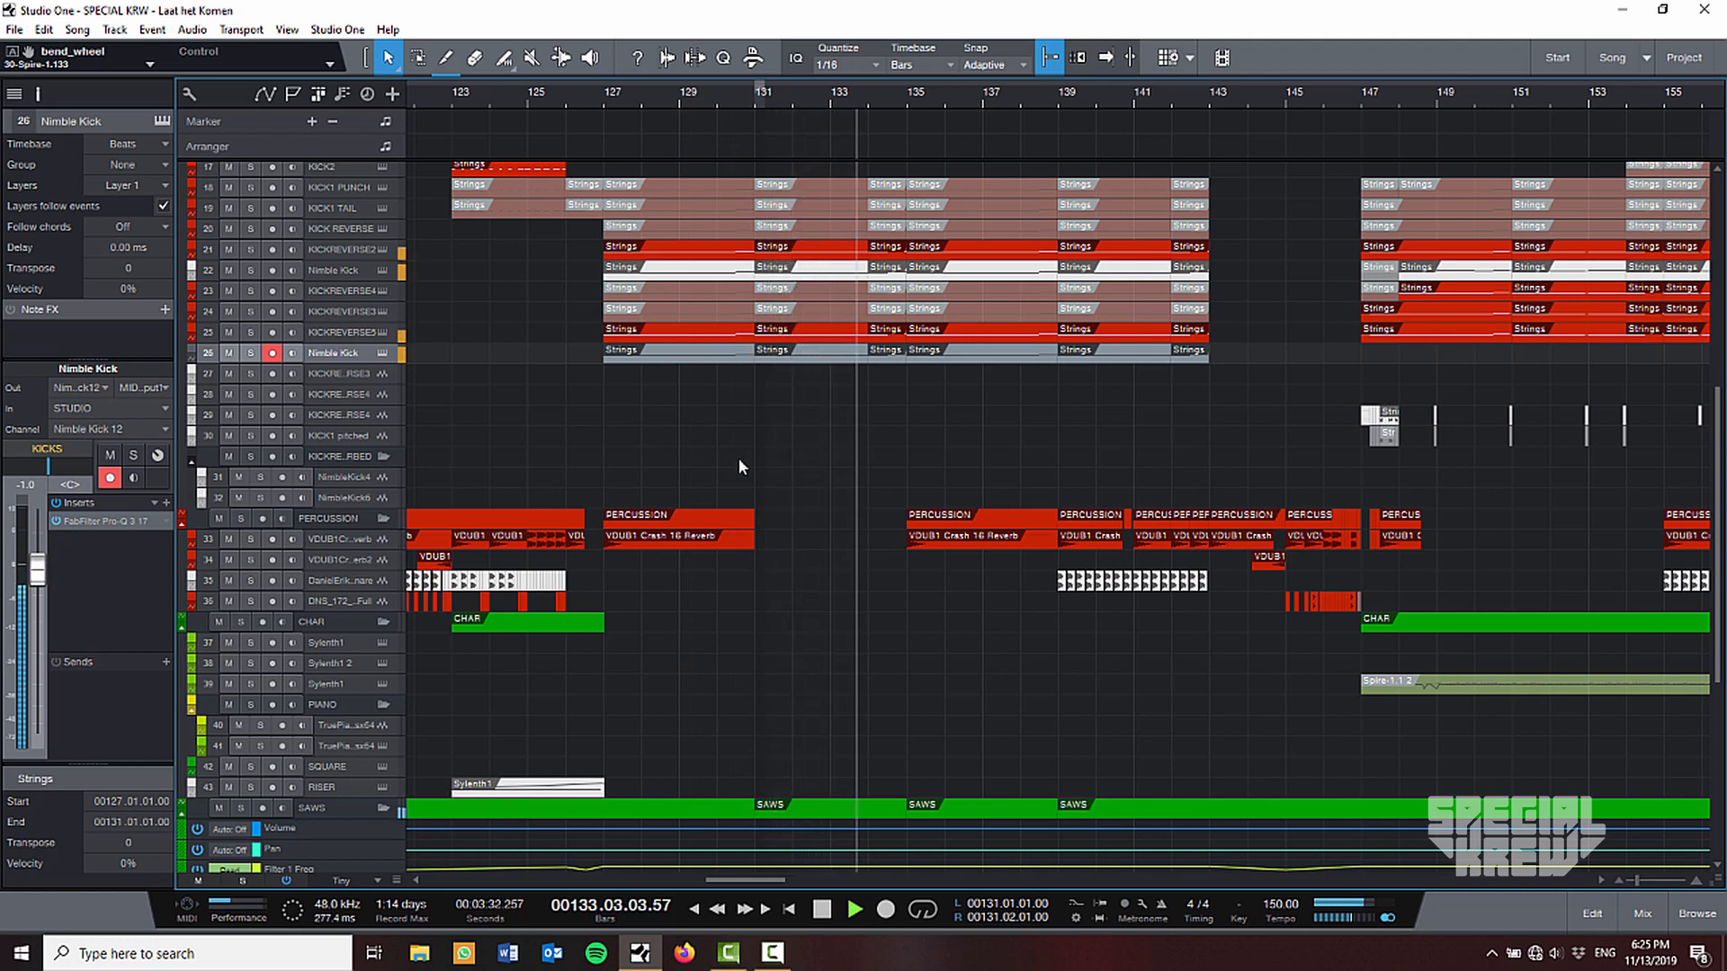
{"action": "key", "text": "space"}
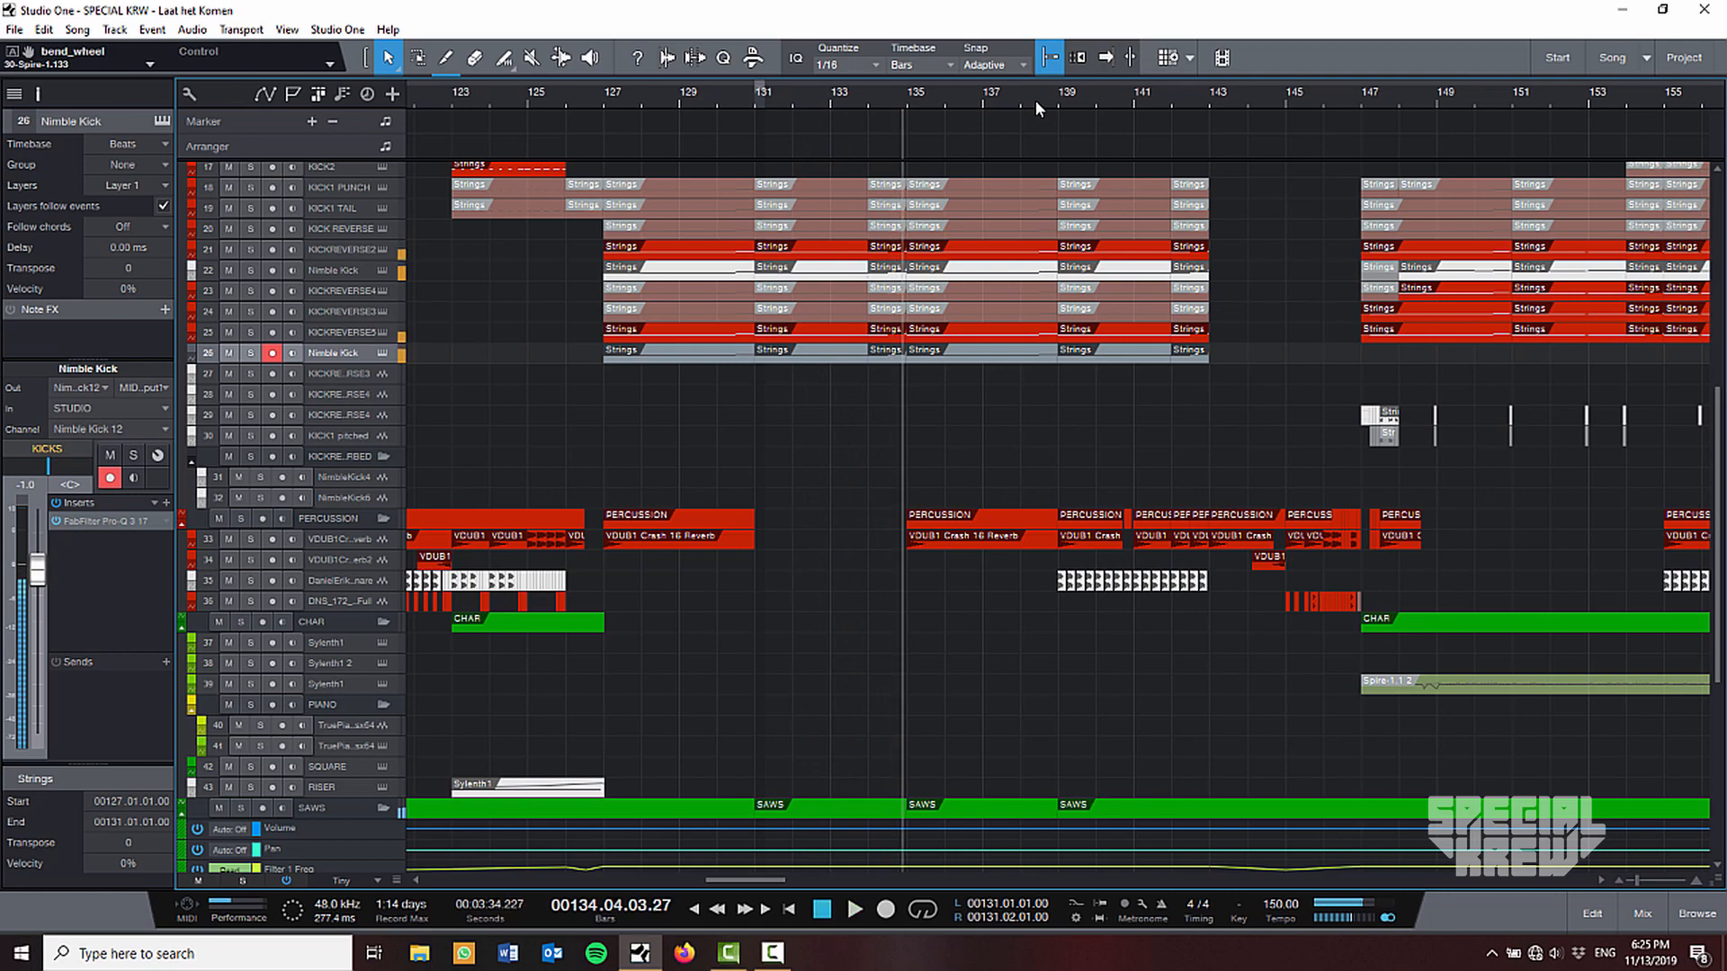
Resume playback from bar 134 and follow the arrangement into the kick section starting at bar 147.
{"action": "left_click_drag", "start_coordinate": [1248, 102], "coordinate": [885, 99]}
{"action": "key", "text": "space"}
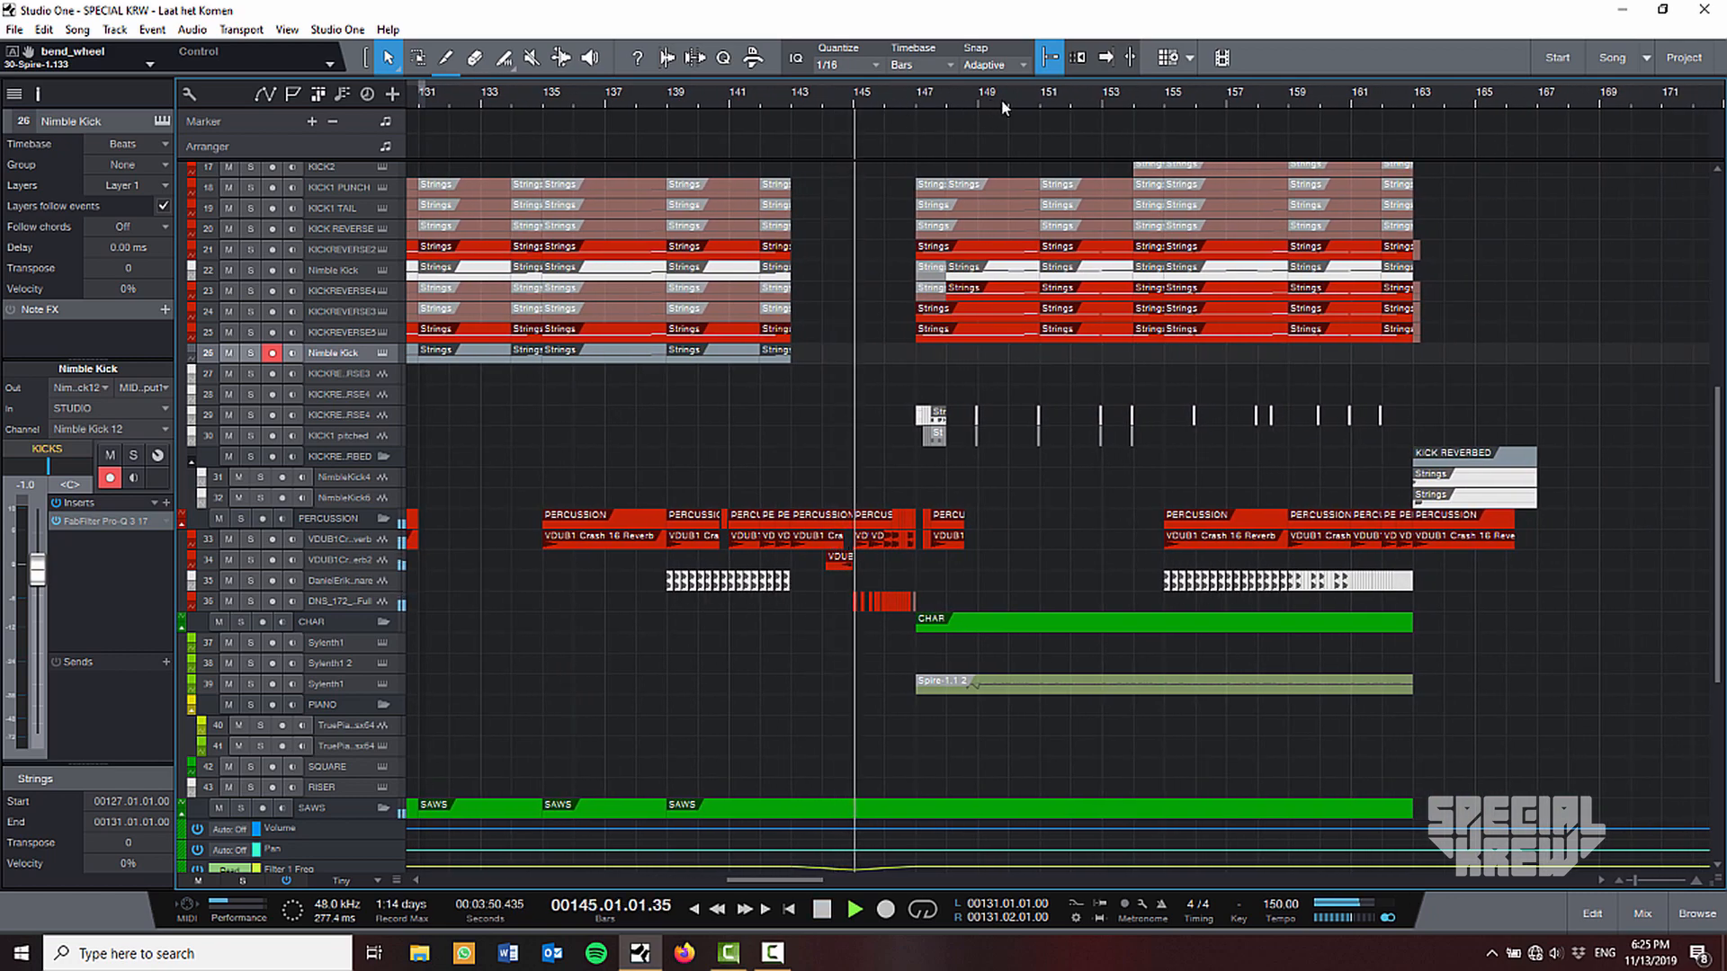
{"action": "left_click_drag", "start_coordinate": [1003, 106], "coordinate": [929, 125]}
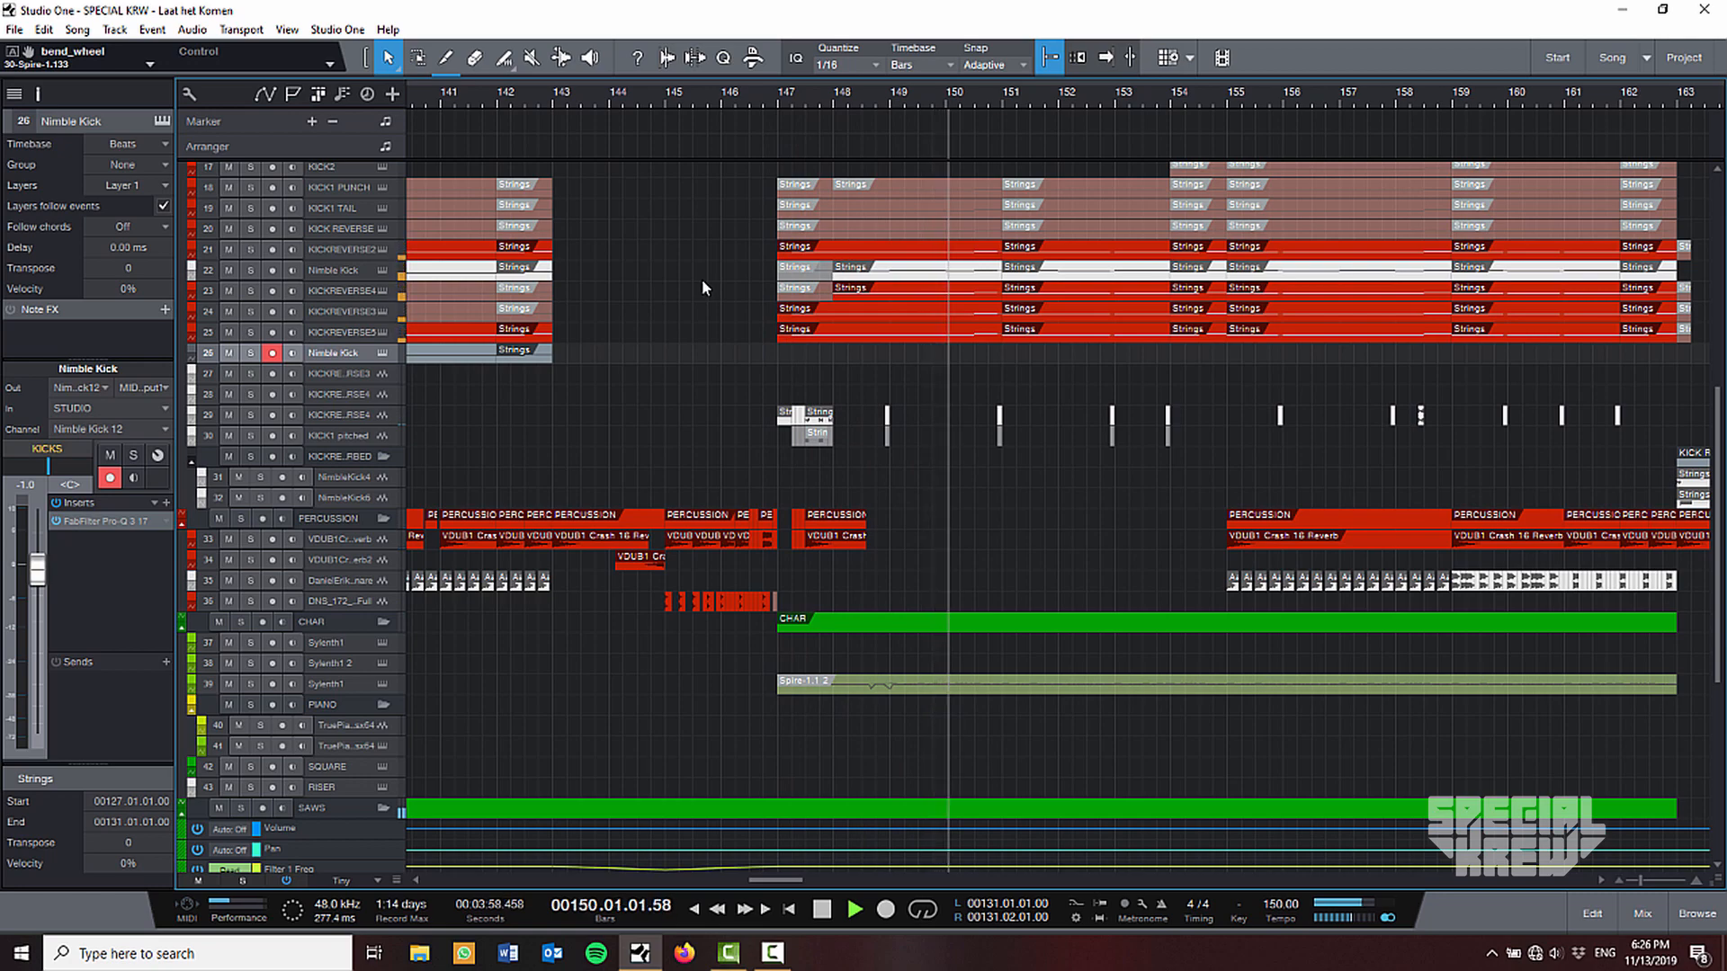
Examine the layered kick and reverse kick tracks between bars 147 and 163 while the song plays.
{"action": "key", "text": "w"}
{"action": "key", "text": "shift+w"}
{"action": "key", "text": "e"}
{"action": "key", "text": "shift+e"}
{"action": "key", "text": "shift+e"}
{"action": "left_click_drag", "start_coordinate": [1071, 100], "coordinate": [1025, 99]}
{"action": "scroll", "coordinate": [1018, 286], "scroll_direction": "up", "scroll_amount": 3}
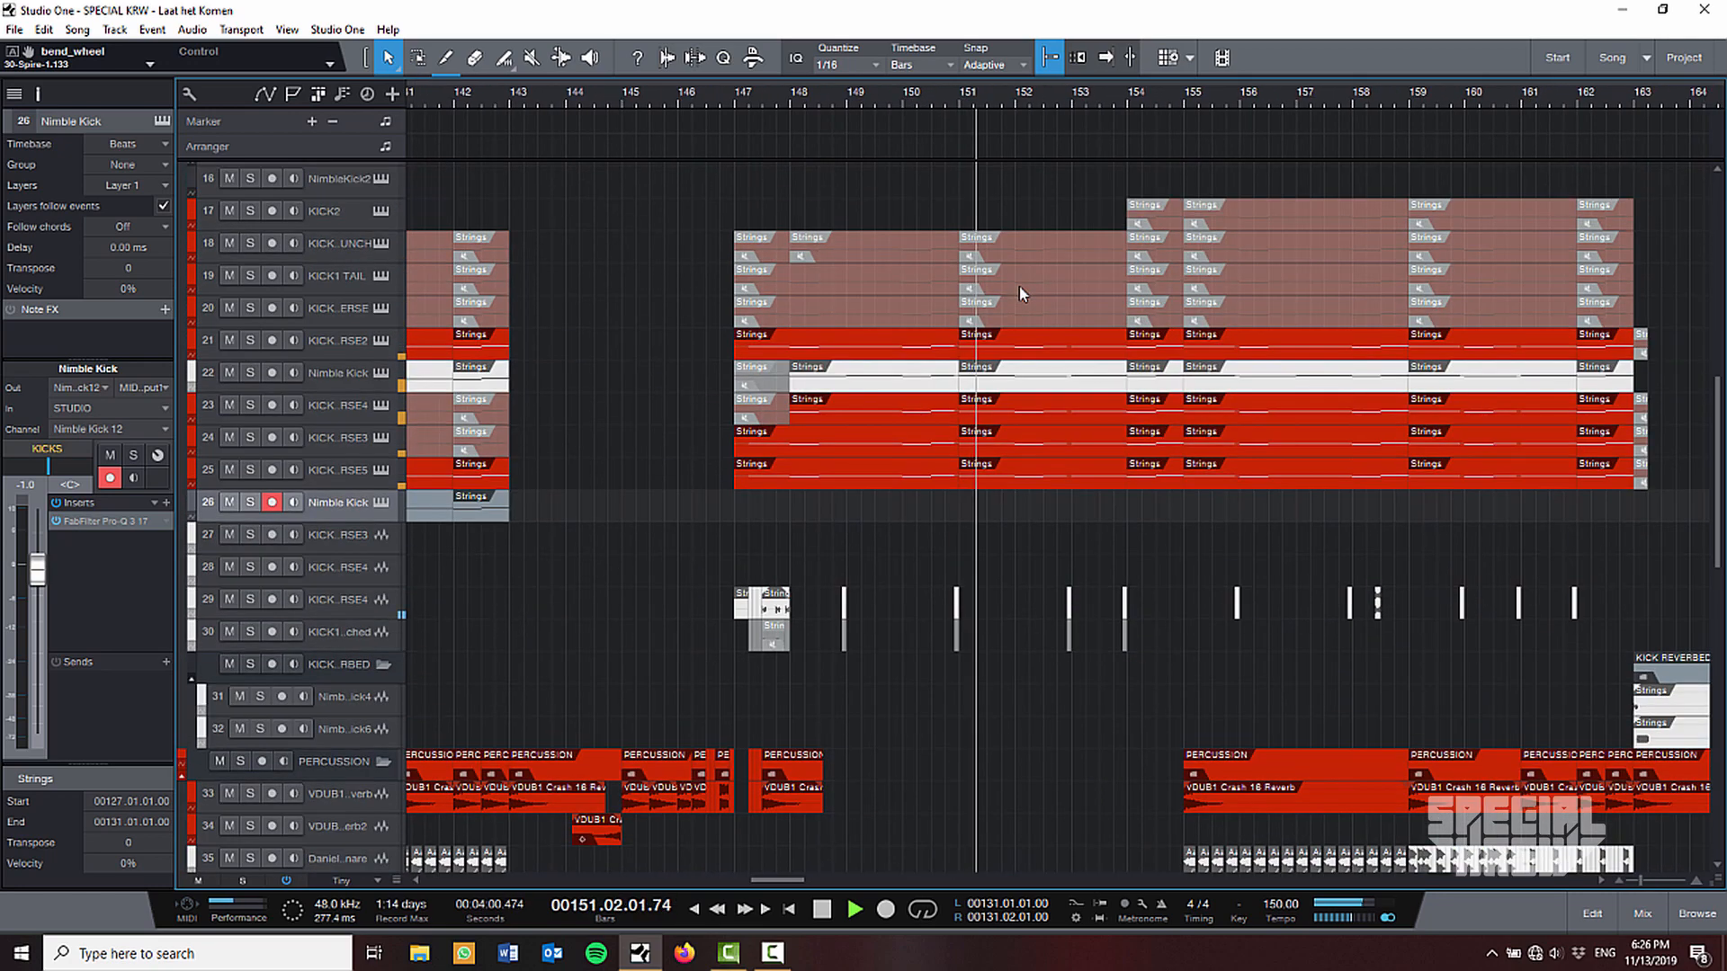
{"action": "key", "text": "e"}
{"action": "key", "text": "shift+w"}
{"action": "key", "text": "w"}
{"action": "left_click_drag", "start_coordinate": [1245, 106], "coordinate": [990, 100]}
{"action": "key", "text": "e"}
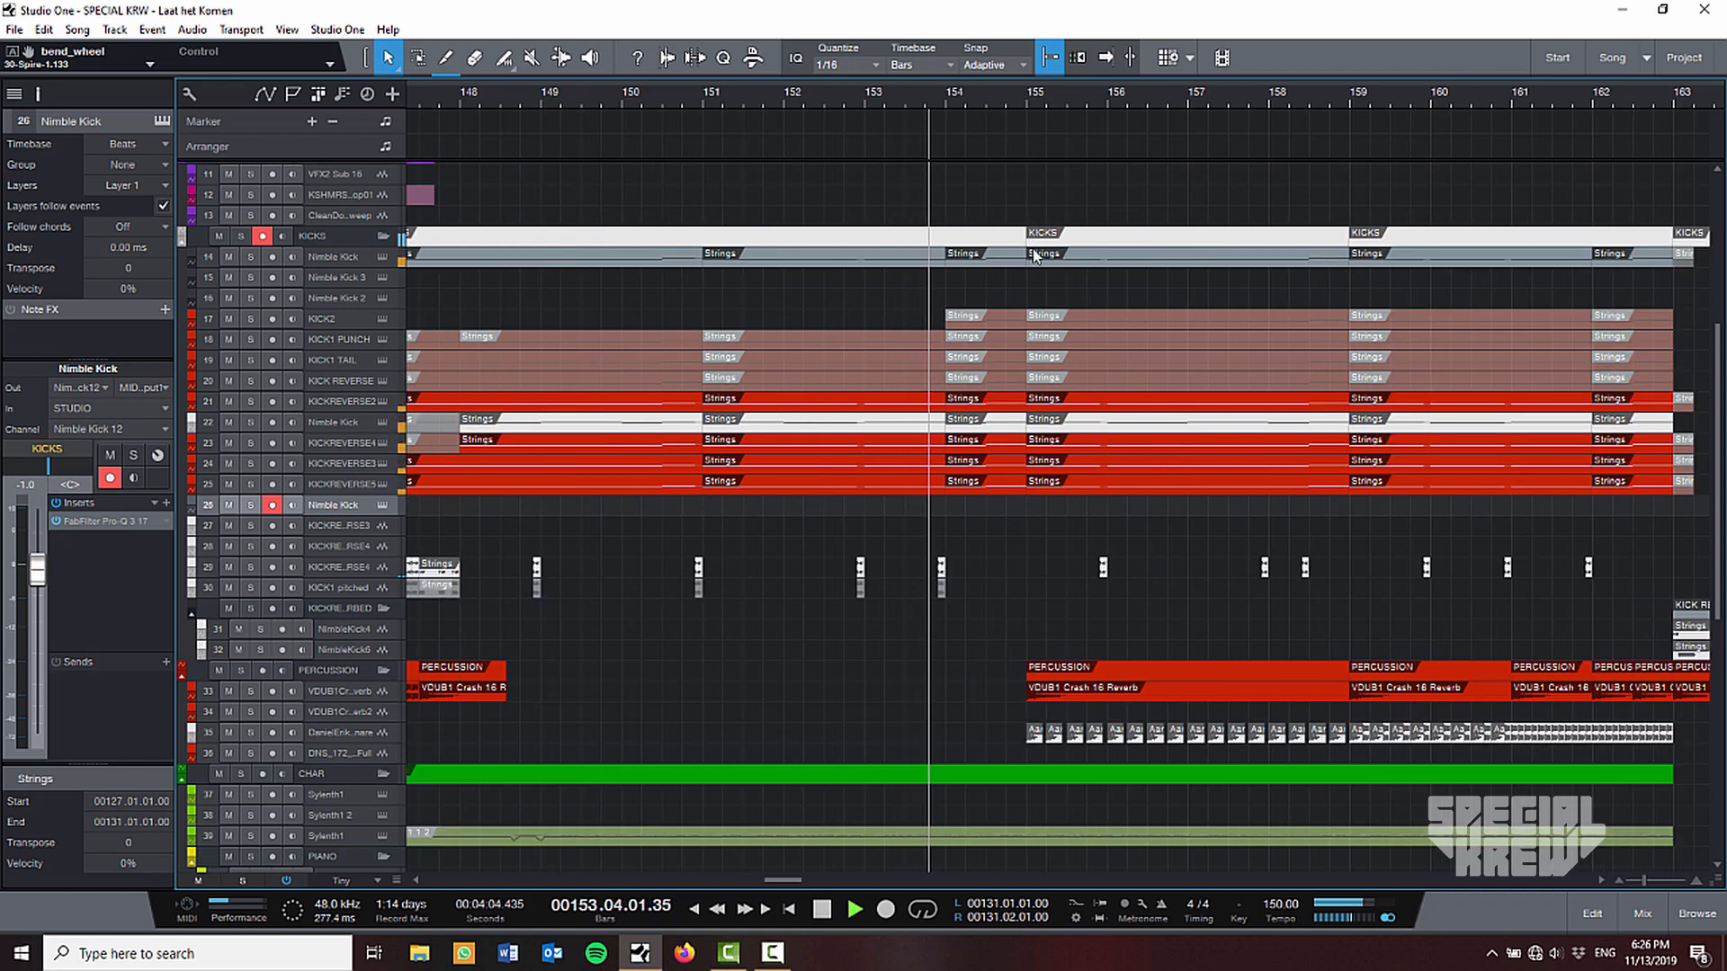